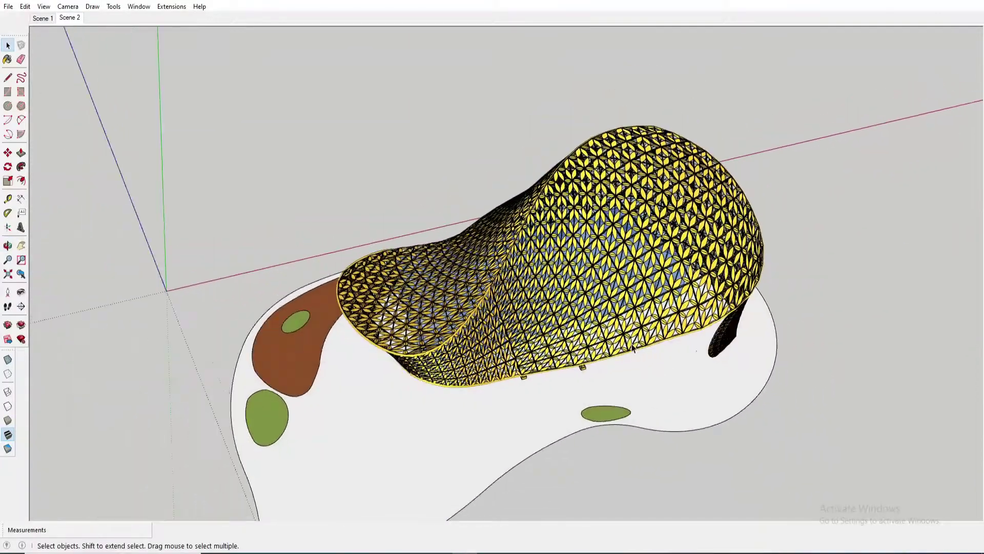
{"action": "middle_click_drag", "start_coordinate": [538, 311], "coordinate": [469, 338]}
{"action": "scroll", "coordinate": [472, 341], "scroll_direction": "up", "scroll_amount": 3}
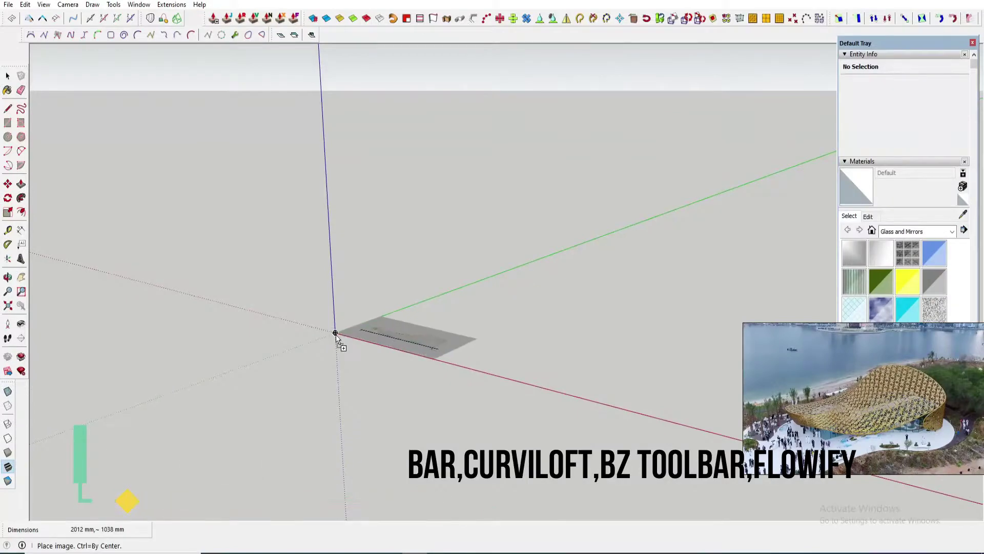
Place the elevation image flat on the ground at the origin, about 2012 mm wide.
{"action": "left_click", "coordinate": [331, 333]}
{"action": "key", "text": "s"}
{"action": "scroll", "coordinate": [403, 348], "scroll_direction": "up", "scroll_amount": 3}
{"action": "middle_click_drag", "start_coordinate": [324, 340], "coordinate": [410, 433]}
{"action": "scroll", "coordinate": [222, 308], "scroll_direction": "down", "scroll_amount": 3}
Measure one division of the elevation's scale bar and resize the model so that it equals 1000 mm.
{"action": "scroll", "coordinate": [501, 401], "scroll_direction": "up", "scroll_amount": 3}
{"action": "scroll", "coordinate": [502, 404], "scroll_direction": "up", "scroll_amount": 5}
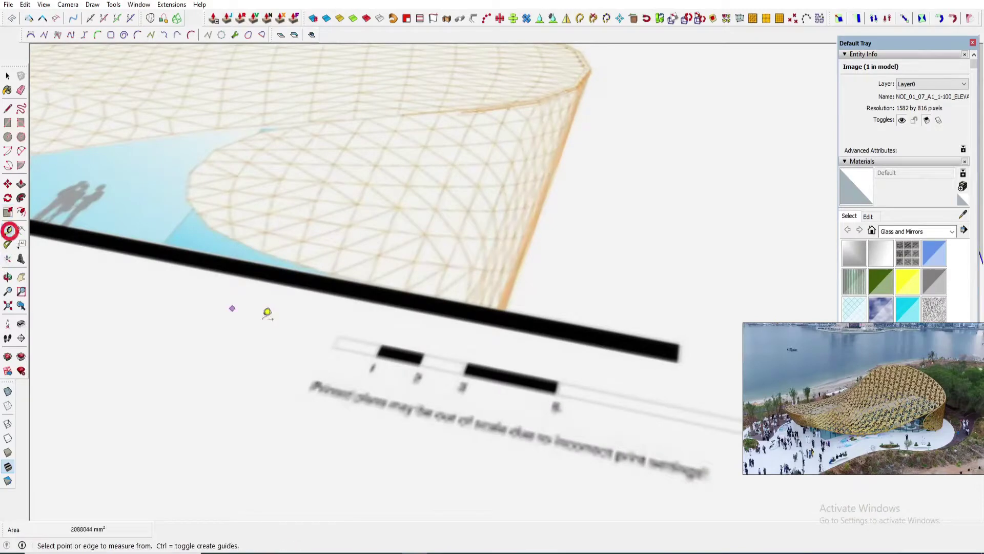
{"action": "scroll", "coordinate": [323, 334], "scroll_direction": "up", "scroll_amount": 3}
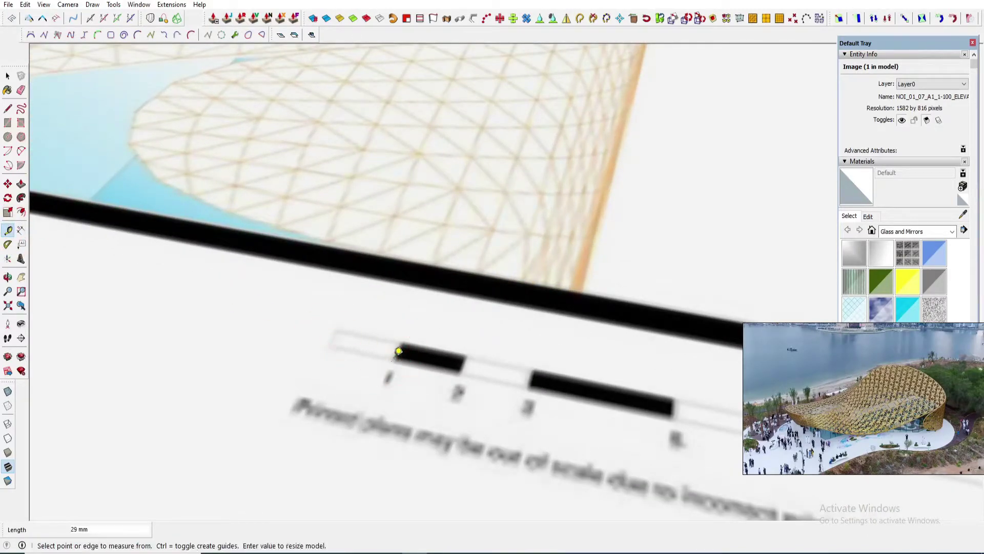
{"action": "type", "text": "1000"}
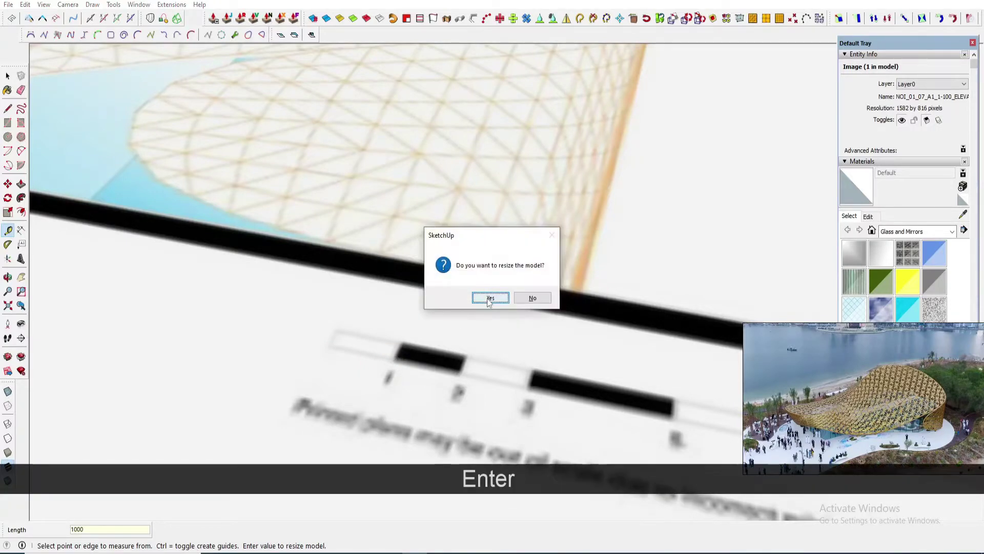
{"action": "left_click", "coordinate": [490, 298]}
{"action": "scroll", "coordinate": [418, 292], "scroll_direction": "down", "scroll_amount": 5}
{"action": "scroll", "coordinate": [502, 251], "scroll_direction": "up", "scroll_amount": 8}
{"action": "key", "text": "l"}
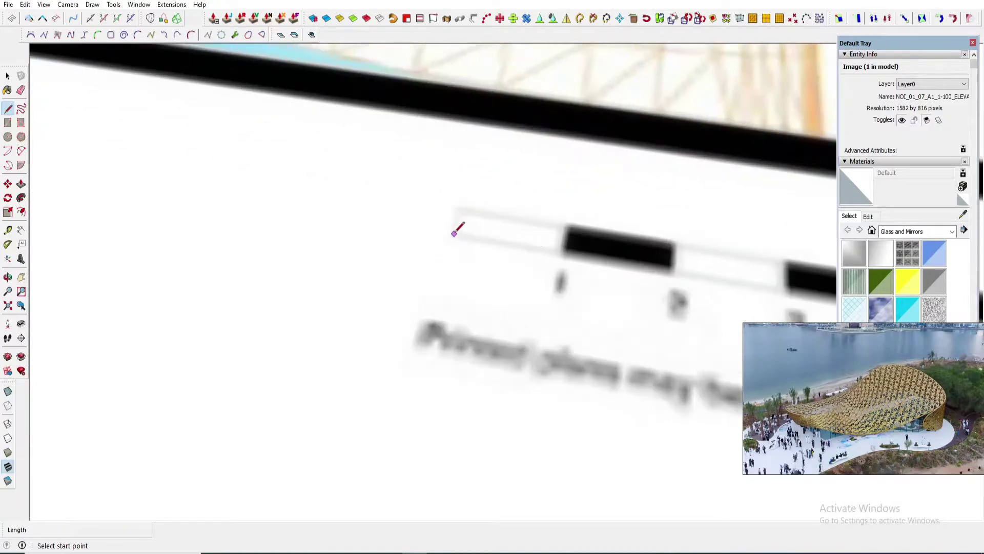
{"action": "key", "text": "space"}
Rotate the elevation image 90 degrees about the origin so that it stands upright on the red axis.
{"action": "scroll", "coordinate": [561, 251], "scroll_direction": "down", "scroll_amount": 10}
{"action": "key", "text": "q"}
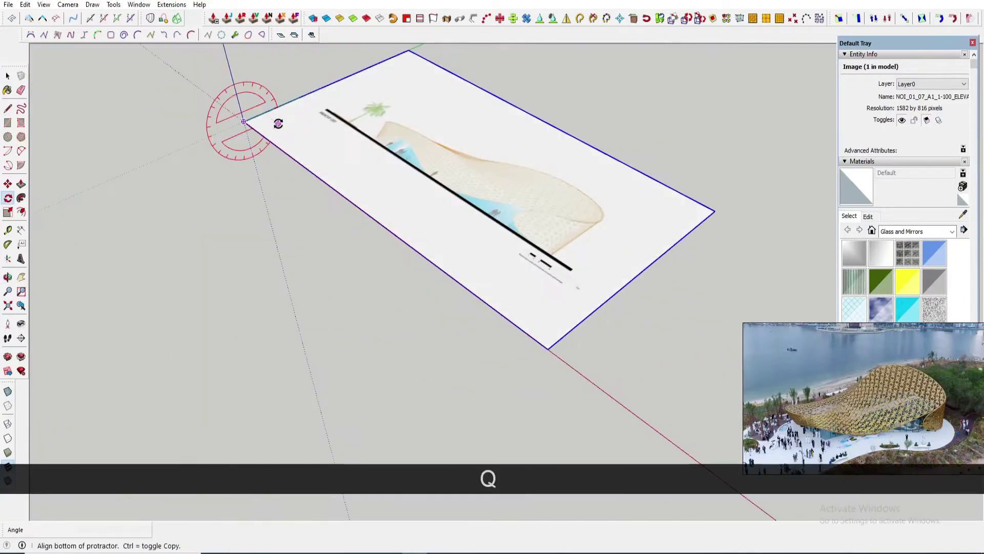
{"action": "left_click", "coordinate": [278, 124]}
{"action": "type", "text": "90"}
{"action": "key", "text": "Return"}
{"action": "key", "text": "space"}
{"action": "middle_click_drag", "start_coordinate": [257, 83], "coordinate": [253, 242]}
Scale up the site plan image to match the elevation's building width and move it against the elevation's ground line.
{"action": "key", "text": "m"}
{"action": "scroll", "coordinate": [296, 279], "scroll_direction": "up", "scroll_amount": 3}
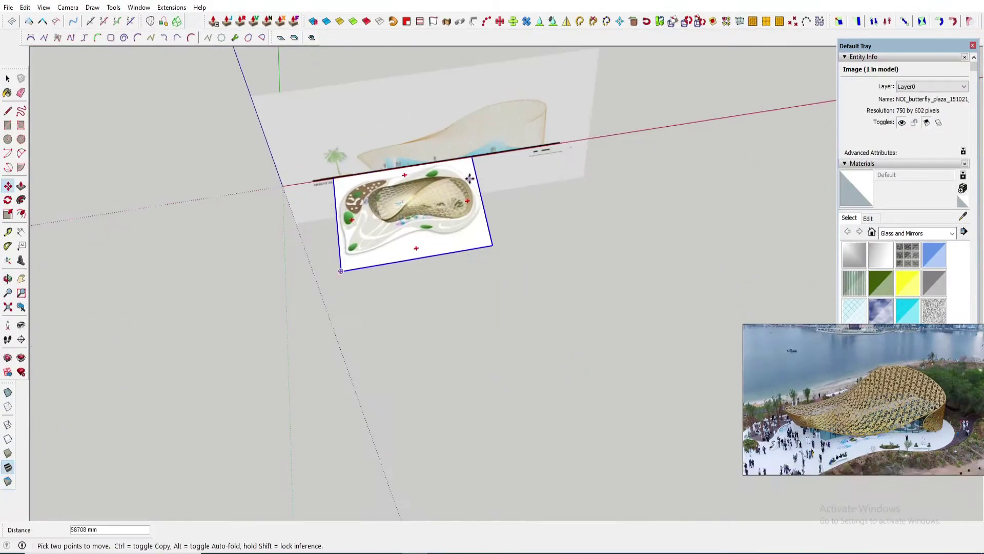
{"action": "key", "text": "s"}
{"action": "left_click_drag", "start_coordinate": [472, 157], "coordinate": [513, 104]}
{"action": "scroll", "coordinate": [360, 145], "scroll_direction": "up", "scroll_amount": 3}
{"action": "left_click_drag", "start_coordinate": [325, 325], "coordinate": [275, 369]}
{"action": "scroll", "coordinate": [337, 286], "scroll_direction": "up", "scroll_amount": 2}
{"action": "scroll", "coordinate": [574, 177], "scroll_direction": "up", "scroll_amount": 3}
{"action": "key", "text": "m"}
{"action": "left_click_drag", "start_coordinate": [533, 198], "coordinate": [569, 316]}
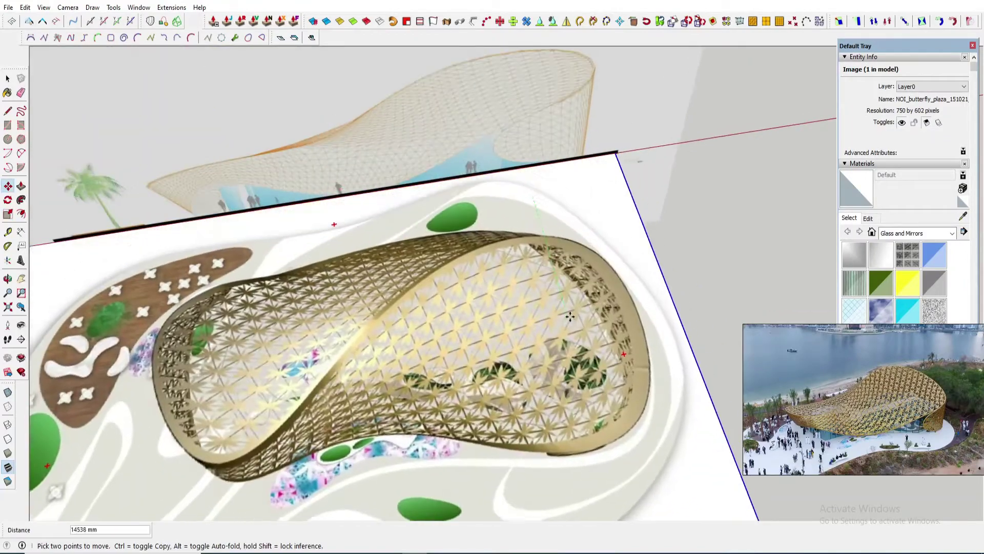
{"action": "middle_click_drag", "start_coordinate": [570, 317], "coordinate": [545, 205]}
Add a guide line at the building's left end, running from the elevation across the site plan.
{"action": "key", "text": "t"}
{"action": "left_click", "coordinate": [68, 240]}
{"action": "scroll", "coordinate": [218, 220], "scroll_direction": "up", "scroll_amount": 3}
{"action": "left_click", "coordinate": [218, 222]}
{"action": "scroll", "coordinate": [217, 222], "scroll_direction": "down", "scroll_amount": 3}
{"action": "key", "text": "space"}
{"action": "key", "text": "t"}
{"action": "left_click", "coordinate": [48, 187]}
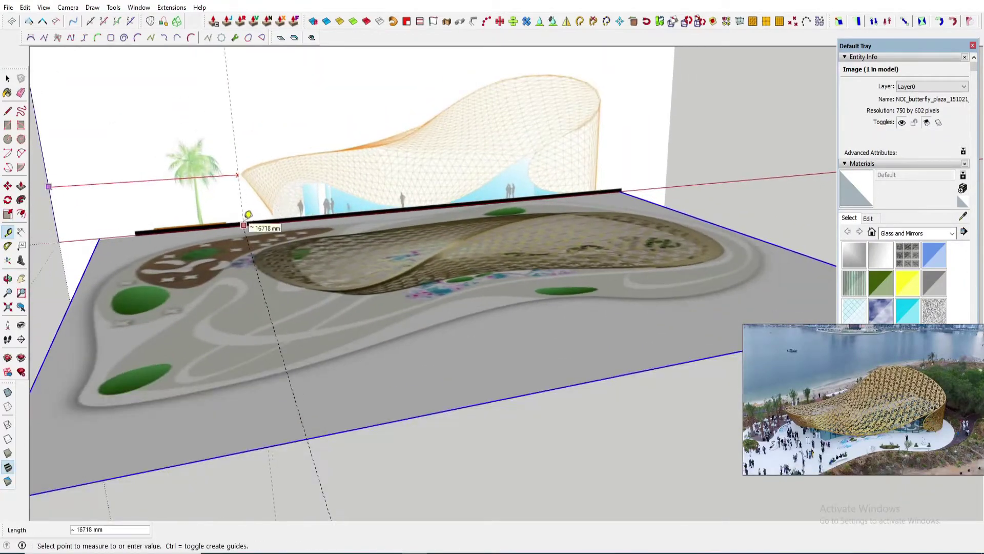
{"action": "left_click", "coordinate": [243, 224]}
{"action": "key", "text": "space"}
Add a guide line at the building's right end across the elevation and plan, and erase the guide.
{"action": "left_click", "coordinate": [178, 213], "text": "ctrl"}
{"action": "key", "text": "m"}
{"action": "scroll", "coordinate": [248, 253], "scroll_direction": "up", "scroll_amount": 6}
{"action": "key", "text": "t"}
{"action": "left_click", "coordinate": [671, 160]}
{"action": "left_click", "coordinate": [574, 197]}
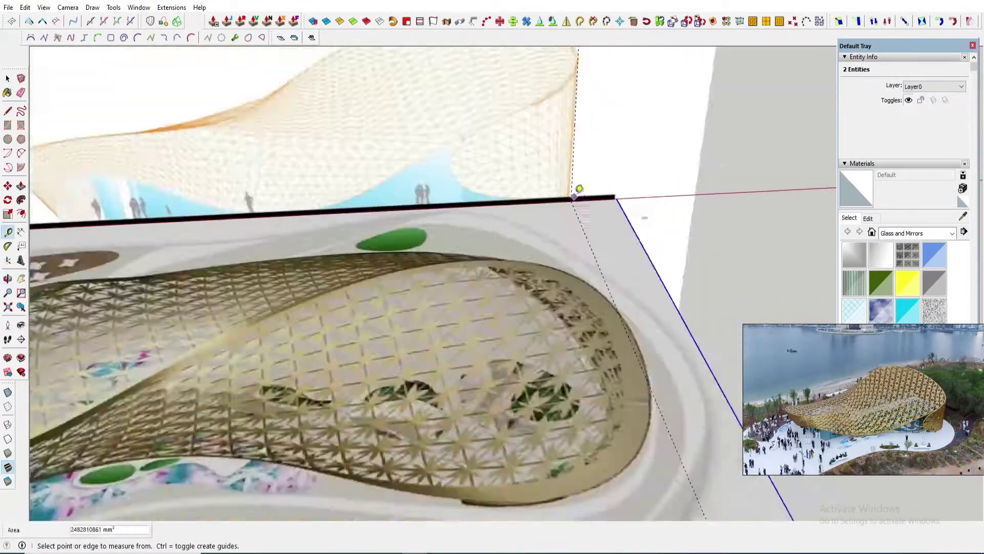
{"action": "scroll", "coordinate": [574, 197], "scroll_direction": "down", "scroll_amount": 6}
{"action": "key", "text": "e"}
{"action": "left_click", "coordinate": [562, 140]}
{"action": "middle_click_drag", "start_coordinate": [538, 169], "coordinate": [513, 308]}
{"action": "middle_click_drag", "start_coordinate": [512, 307], "coordinate": [492, 226], "text": "shift"}
Start a Classic Bezier curve at the canopy's upper-left edge on the plan and trace points down its left rim.
{"action": "scroll", "coordinate": [441, 205], "scroll_direction": "up", "scroll_amount": 2}
{"action": "left_click", "coordinate": [30, 37]}
{"action": "scroll", "coordinate": [259, 133], "scroll_direction": "up", "scroll_amount": 1}
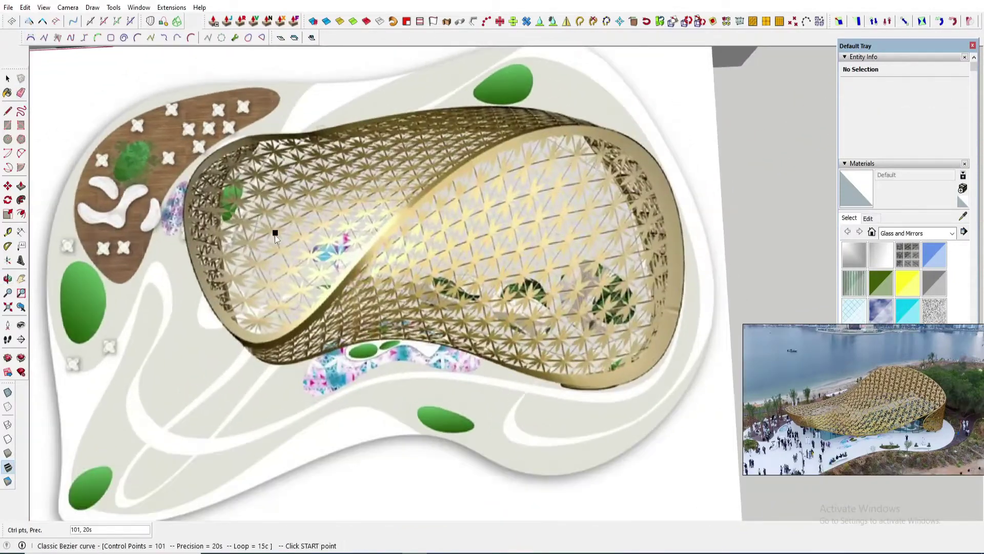
{"action": "key", "text": "shift"}
{"action": "scroll", "coordinate": [256, 171], "scroll_direction": "up", "scroll_amount": 4}
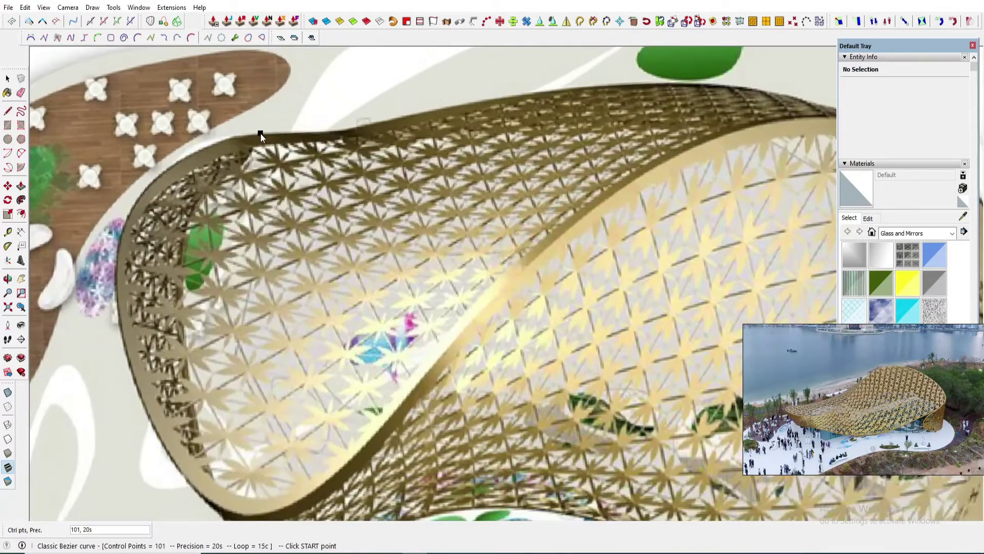
{"action": "left_click", "coordinate": [260, 133]}
{"action": "key", "text": "shift"}
{"action": "key", "text": "shift"}
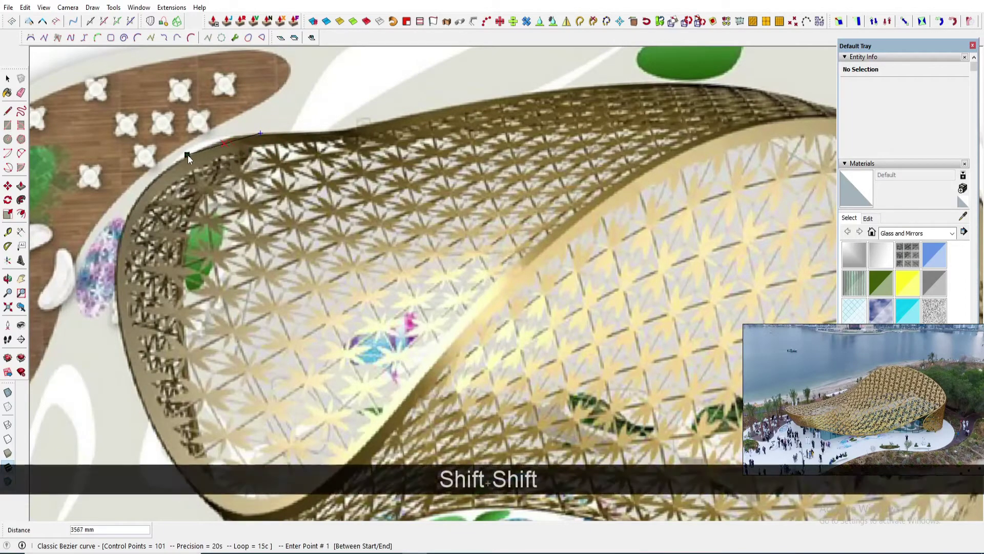
{"action": "left_click", "coordinate": [183, 159]}
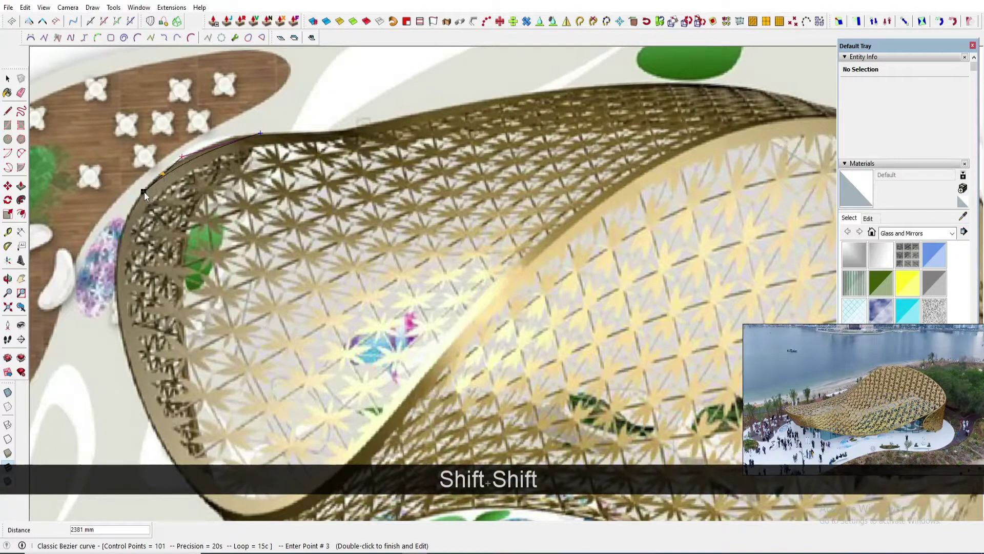
{"action": "left_click", "coordinate": [144, 191]}
{"action": "left_click", "coordinate": [125, 226]}
{"action": "left_click", "coordinate": [120, 271]}
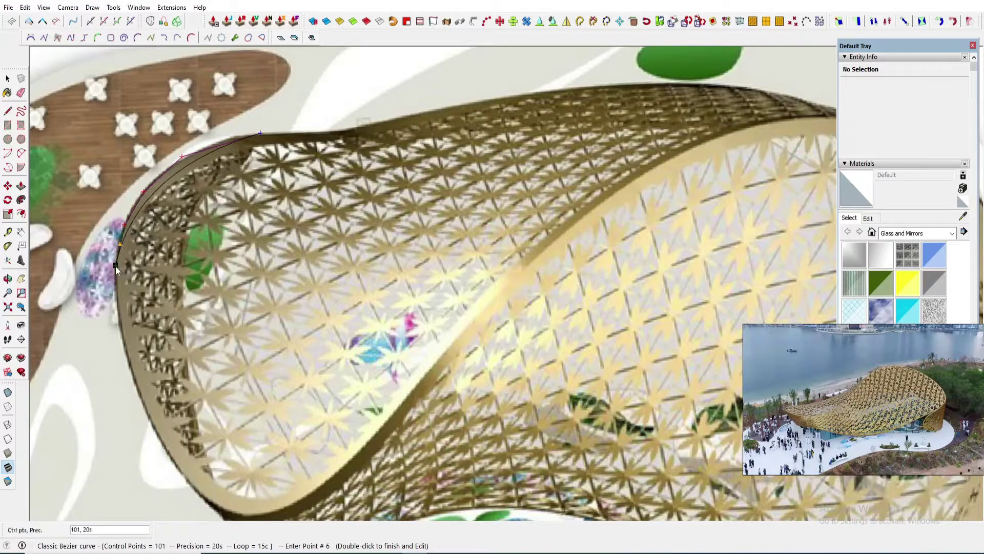
{"action": "left_click", "coordinate": [119, 325]}
Continue the Bezier curve around the lower-left tip, up the diagonal ridge and around the right rim, finishing at the lower-right end.
{"action": "scroll", "coordinate": [132, 333], "scroll_direction": "down", "scroll_amount": 2}
{"action": "scroll", "coordinate": [132, 333], "scroll_direction": "up", "scroll_amount": 3}
{"action": "left_click", "coordinate": [135, 372]}
{"action": "scroll", "coordinate": [157, 384], "scroll_direction": "down", "scroll_amount": 3}
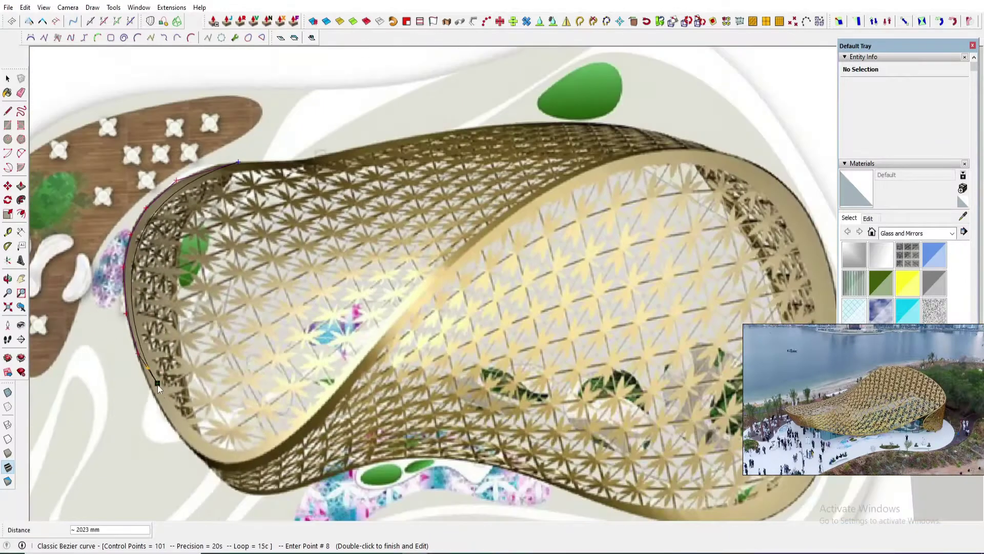
{"action": "scroll", "coordinate": [158, 385], "scroll_direction": "up", "scroll_amount": 3}
{"action": "left_click", "coordinate": [158, 400]}
{"action": "left_click", "coordinate": [209, 468]}
{"action": "scroll", "coordinate": [211, 472], "scroll_direction": "up", "scroll_amount": 1}
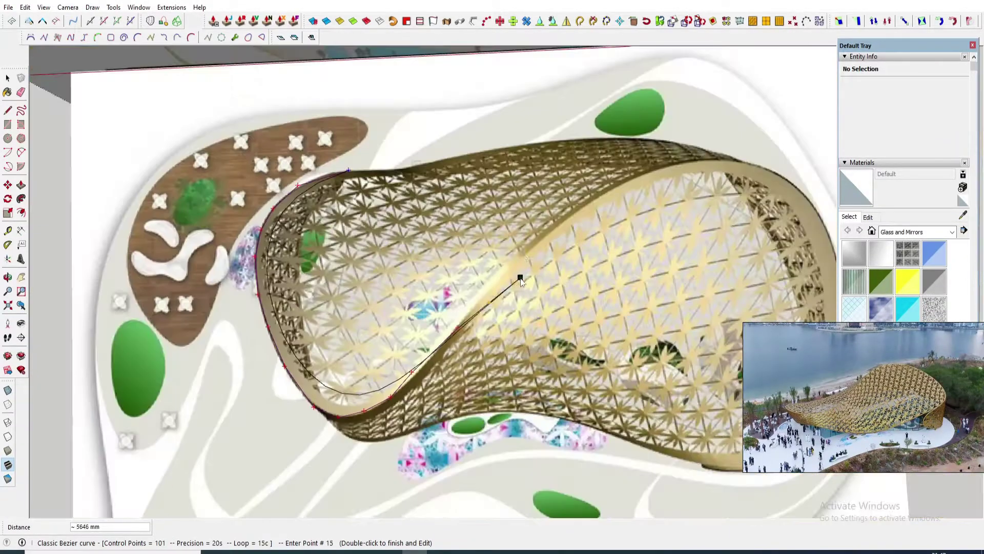
{"action": "scroll", "coordinate": [512, 287], "scroll_direction": "down", "scroll_amount": 2}
{"action": "scroll", "coordinate": [729, 222], "scroll_direction": "up", "scroll_amount": 2}
{"action": "left_click", "coordinate": [700, 410]}
{"action": "left_click", "coordinate": [659, 414]}
{"action": "scroll", "coordinate": [635, 413], "scroll_direction": "up", "scroll_amount": 1}
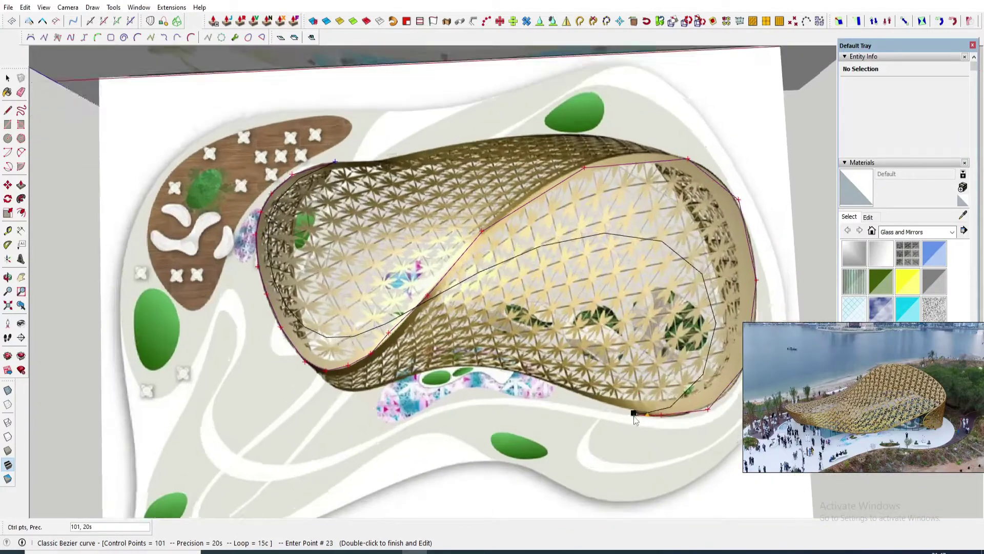
{"action": "double_click", "coordinate": [635, 414]}
Set the Bezier curve's precision to 100s and finish editing it.
{"action": "scroll", "coordinate": [518, 330], "scroll_direction": "down", "scroll_amount": 3}
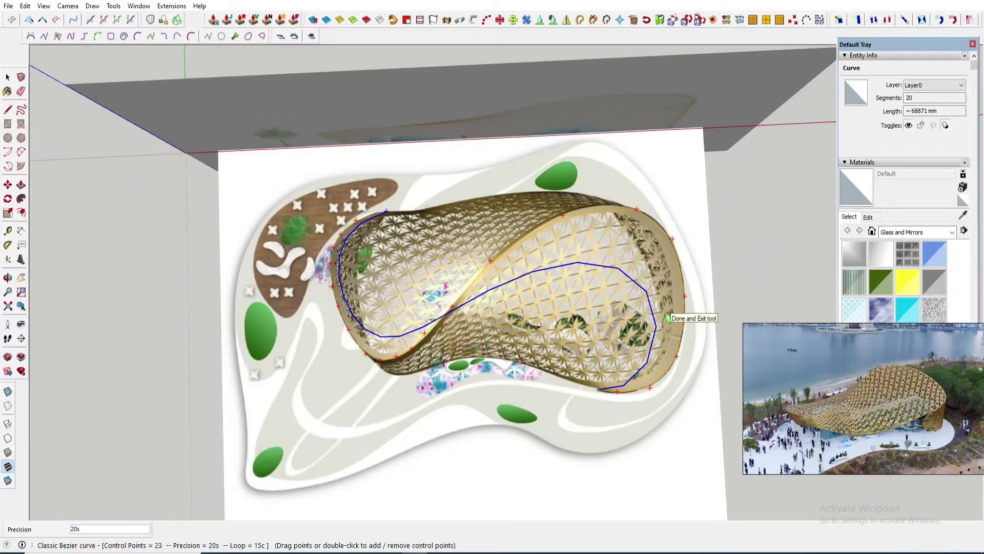
{"action": "type", "text": "10"}
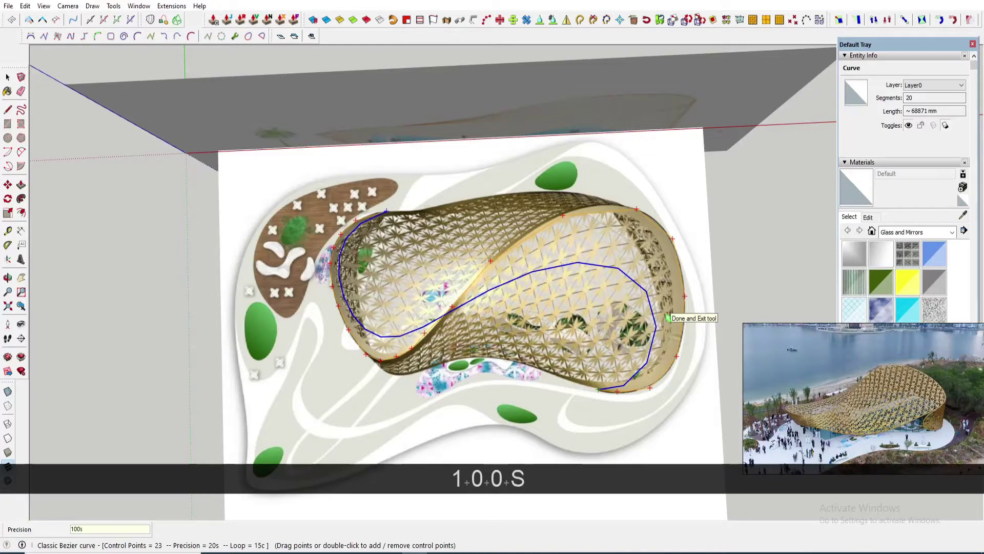
{"action": "scroll", "coordinate": [607, 225], "scroll_direction": "up", "scroll_amount": 3}
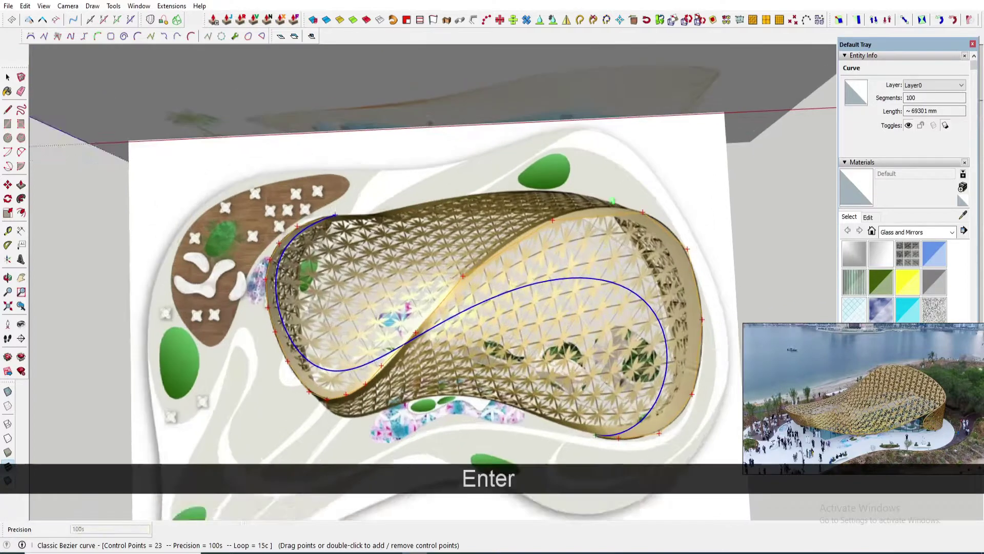
{"action": "key", "text": "Return"}
{"action": "scroll", "coordinate": [576, 299], "scroll_direction": "down", "scroll_amount": 2}
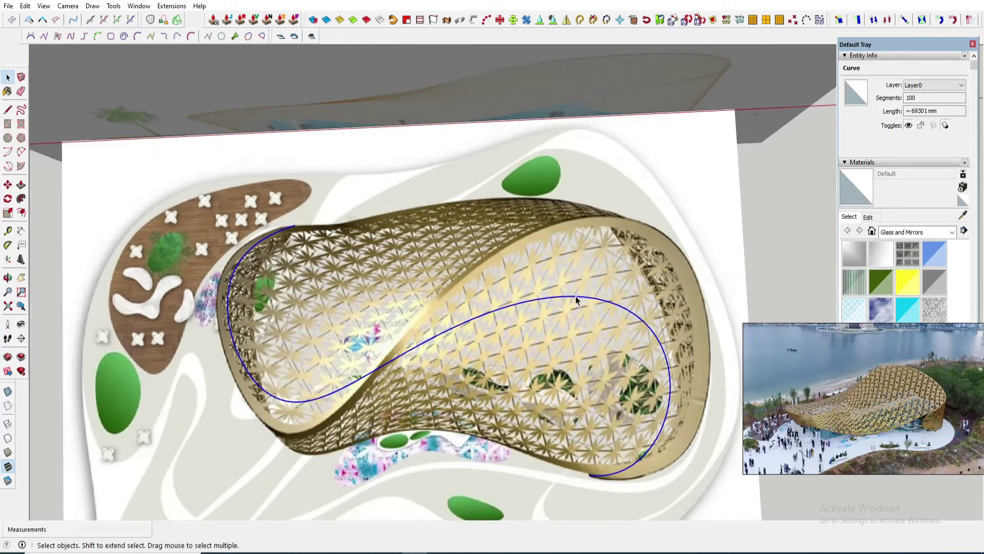
{"action": "scroll", "coordinate": [575, 301], "scroll_direction": "down", "scroll_amount": 1}
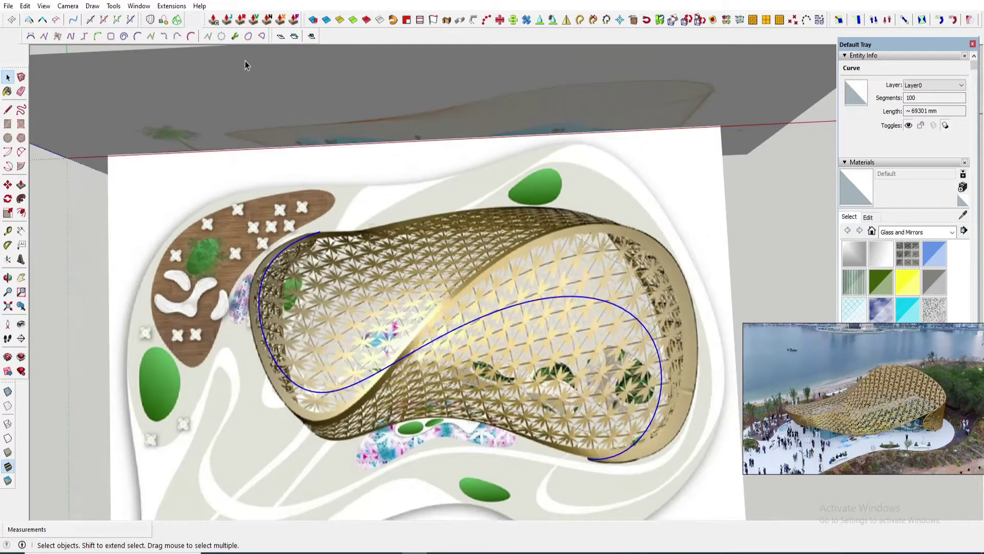
Reopen the Bezier curve for editing and add control points around the canopy's right-hand rim.
{"action": "left_click", "coordinate": [210, 37]}
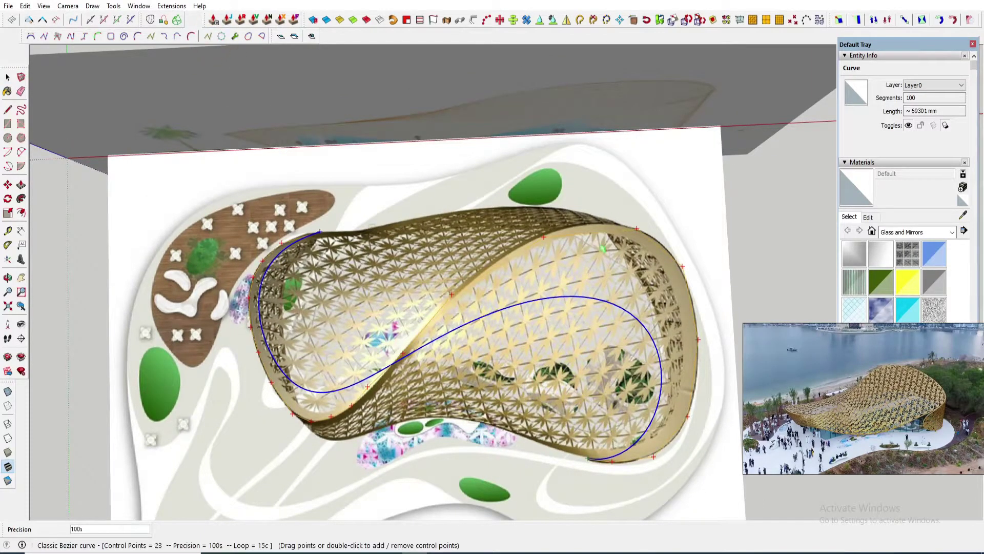
{"action": "scroll", "coordinate": [653, 244], "scroll_direction": "up", "scroll_amount": 2}
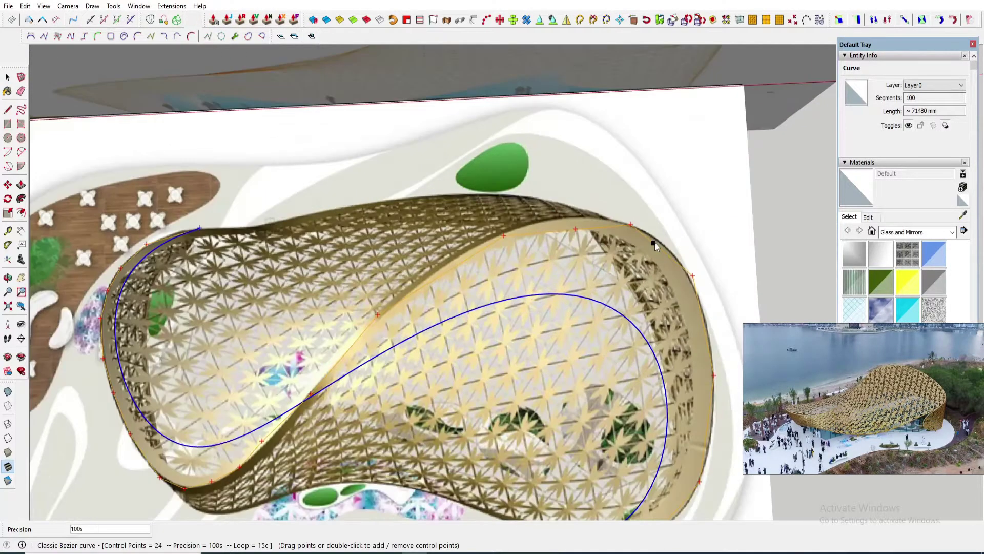
{"action": "scroll", "coordinate": [657, 248], "scroll_direction": "up", "scroll_amount": 2}
{"action": "double_click", "coordinate": [600, 224]}
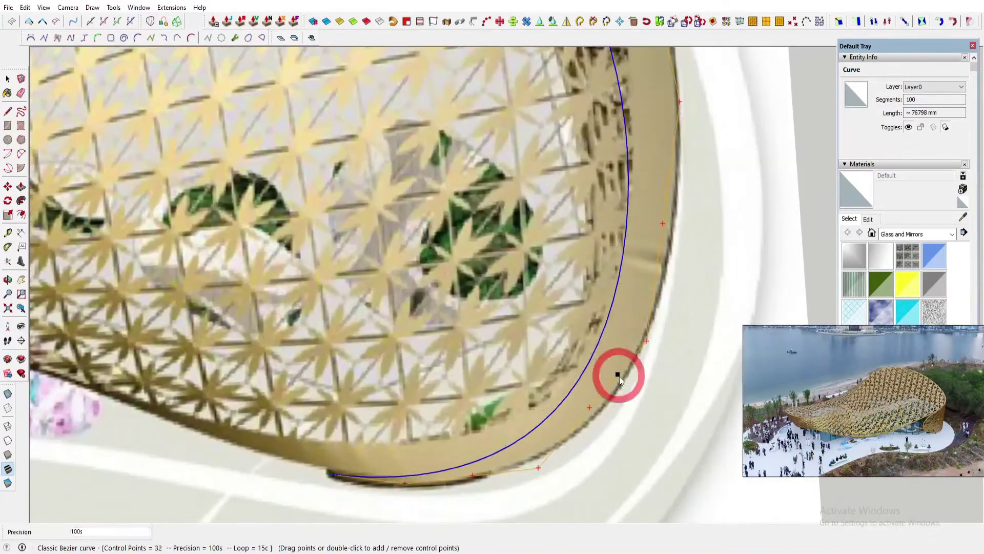
{"action": "double_click", "coordinate": [617, 375]}
{"action": "scroll", "coordinate": [635, 323], "scroll_direction": "down", "scroll_amount": 2}
Pull the control points at the canopy's lower-right bend outward so that the curve follows the outer rim.
{"action": "left_click_drag", "start_coordinate": [642, 307], "coordinate": [795, 410]}
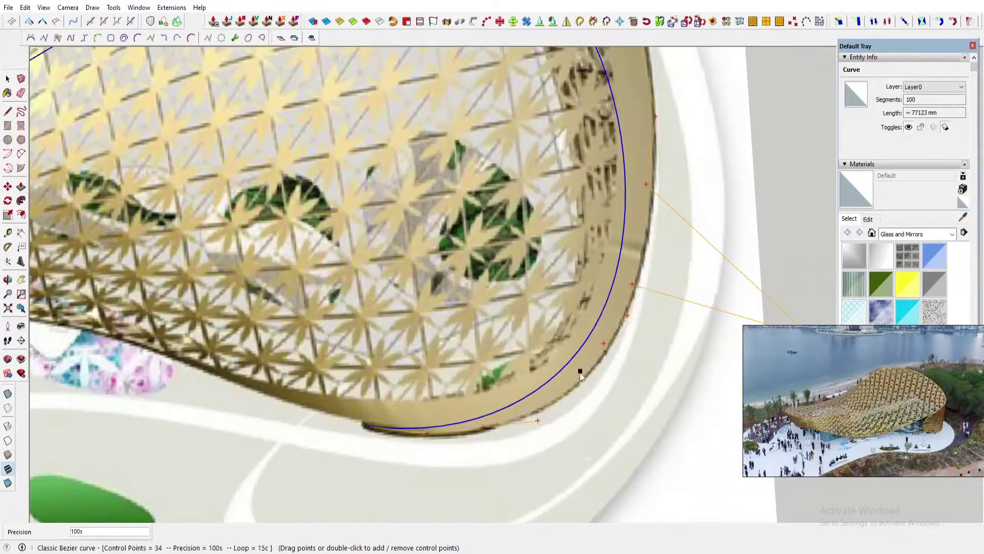
{"action": "scroll", "coordinate": [600, 267], "scroll_direction": "up", "scroll_amount": 2}
{"action": "left_click_drag", "start_coordinate": [608, 264], "coordinate": [600, 267]}
{"action": "scroll", "coordinate": [574, 297], "scroll_direction": "up", "scroll_amount": 1}
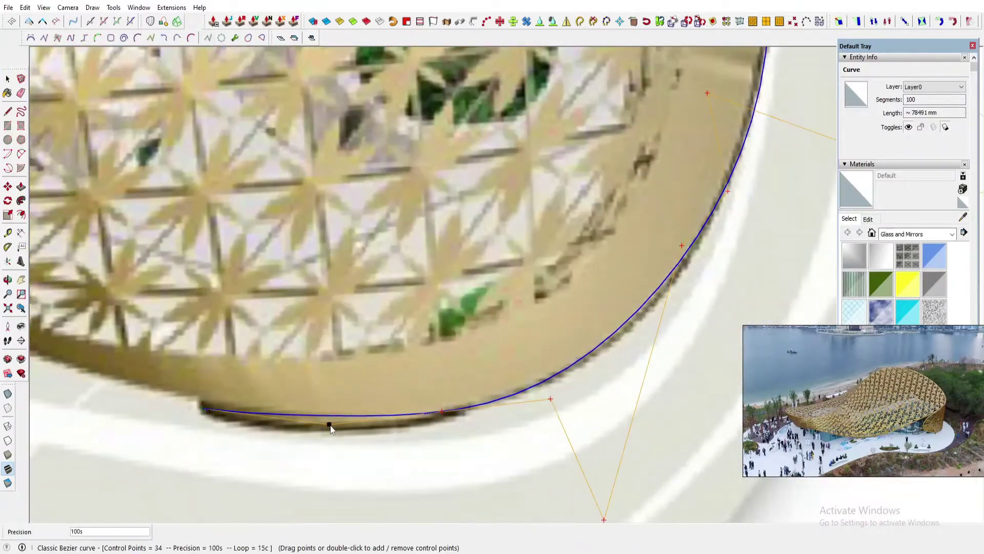
Pull the control points at the canopy's upper-right bend outward to fit the curve to the rim.
{"action": "scroll", "coordinate": [331, 429], "scroll_direction": "down", "scroll_amount": 4}
{"action": "scroll", "coordinate": [453, 259], "scroll_direction": "down", "scroll_amount": 2}
{"action": "left_click_drag", "start_coordinate": [452, 260], "coordinate": [417, 248]}
{"action": "scroll", "coordinate": [538, 294], "scroll_direction": "up", "scroll_amount": 1}
{"action": "scroll", "coordinate": [542, 297], "scroll_direction": "up", "scroll_amount": 2}
{"action": "left_click_drag", "start_coordinate": [541, 287], "coordinate": [660, 288]}
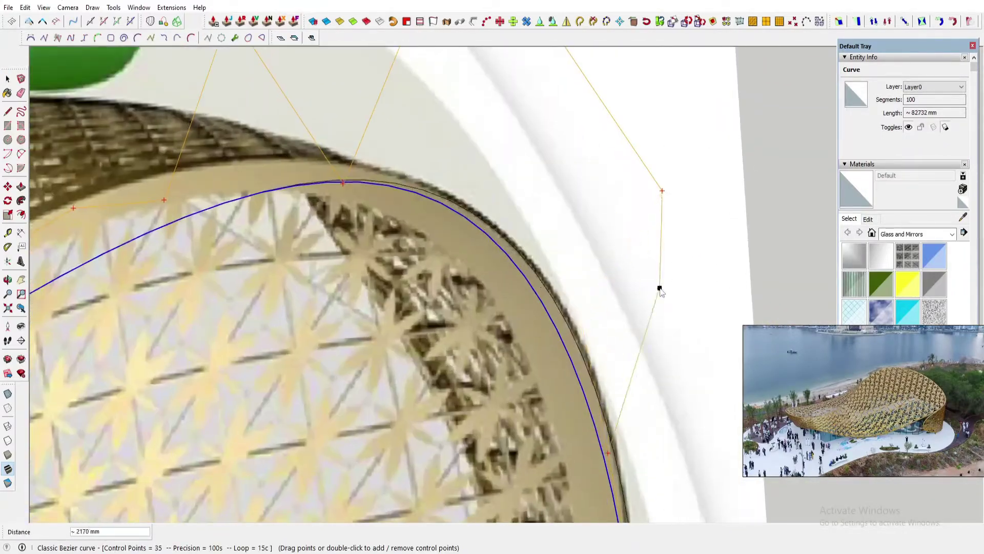
{"action": "scroll", "coordinate": [659, 288], "scroll_direction": "down", "scroll_amount": 3}
{"action": "scroll", "coordinate": [534, 241], "scroll_direction": "up", "scroll_amount": 3}
{"action": "left_click_drag", "start_coordinate": [619, 233], "coordinate": [621, 224]}
Add and reposition control points around the canopy's left rim, lower-left tip and diagonal ridge to fit the curve to its edge.
{"action": "scroll", "coordinate": [630, 228], "scroll_direction": "down", "scroll_amount": 4}
{"action": "scroll", "coordinate": [340, 433], "scroll_direction": "up", "scroll_amount": 3}
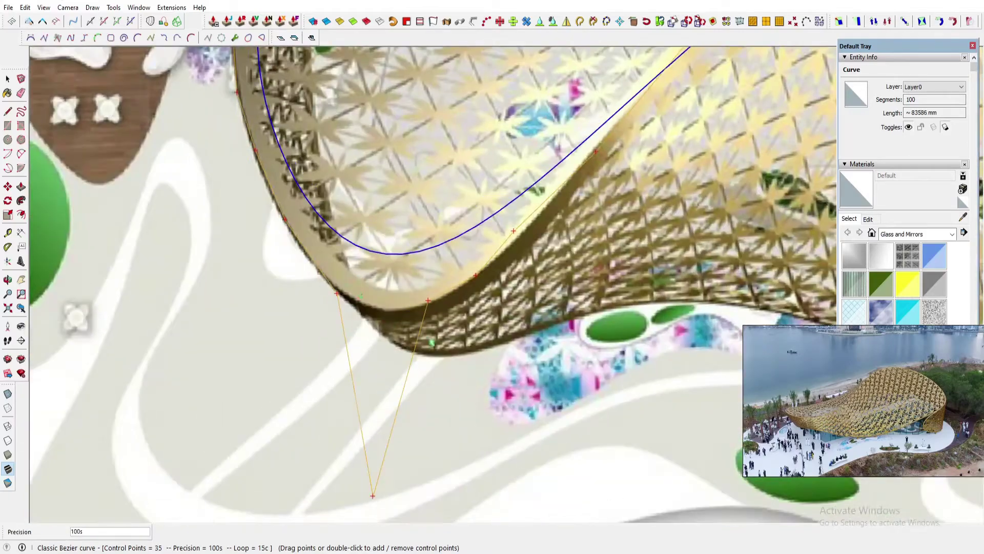
{"action": "scroll", "coordinate": [410, 256], "scroll_direction": "down", "scroll_amount": 5}
{"action": "scroll", "coordinate": [359, 154], "scroll_direction": "up", "scroll_amount": 5}
{"action": "scroll", "coordinate": [410, 231], "scroll_direction": "down", "scroll_amount": 4}
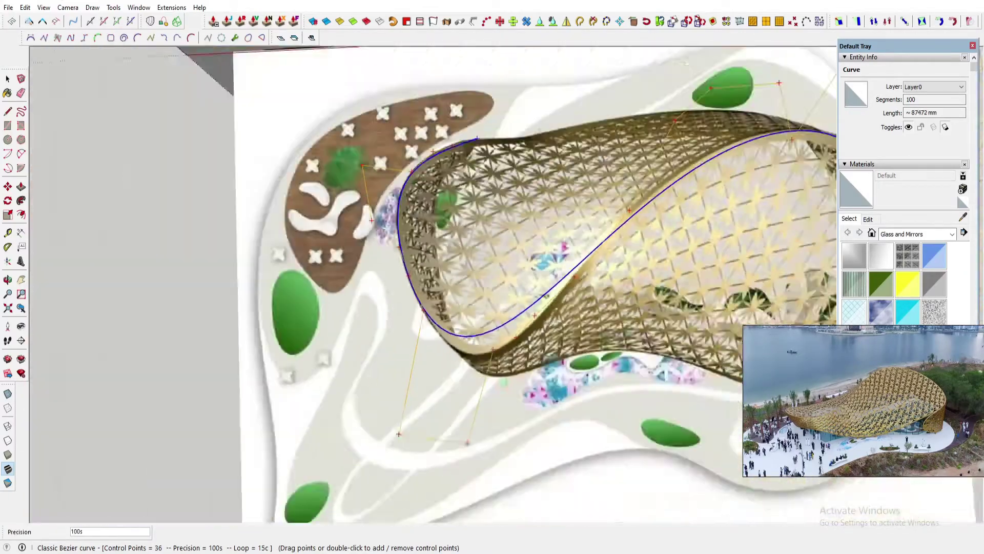
{"action": "scroll", "coordinate": [462, 384], "scroll_direction": "up", "scroll_amount": 2}
{"action": "scroll", "coordinate": [385, 410], "scroll_direction": "up", "scroll_amount": 2}
{"action": "scroll", "coordinate": [359, 410], "scroll_direction": "down", "scroll_amount": 4}
{"action": "scroll", "coordinate": [492, 316], "scroll_direction": "up", "scroll_amount": 4}
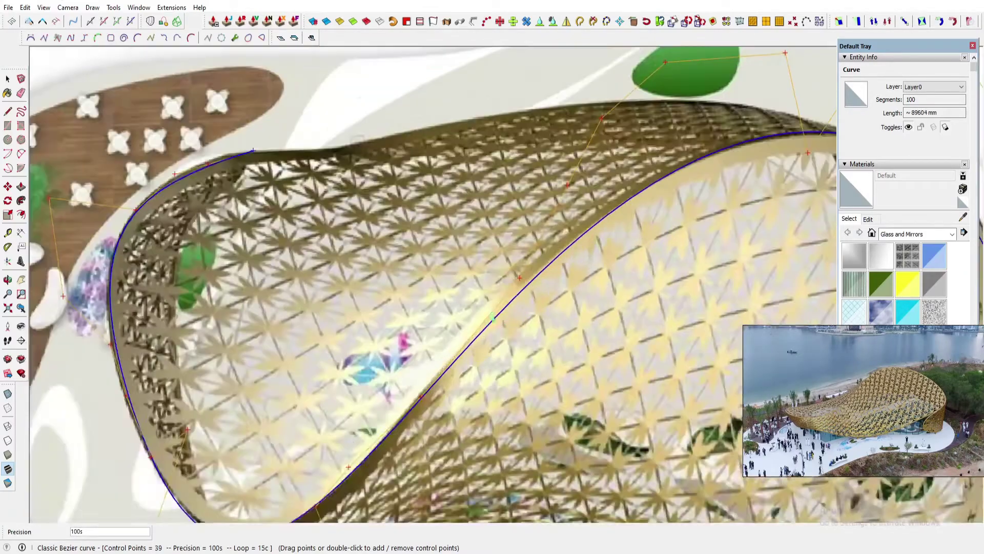
Add and shift control points along the straight part of the right rim to bring the curve onto the canopy's edge.
{"action": "scroll", "coordinate": [714, 213], "scroll_direction": "down", "scroll_amount": 4}
{"action": "scroll", "coordinate": [538, 231], "scroll_direction": "up", "scroll_amount": 2}
{"action": "scroll", "coordinate": [513, 230], "scroll_direction": "up", "scroll_amount": 3}
{"action": "scroll", "coordinate": [446, 261], "scroll_direction": "up", "scroll_amount": 3}
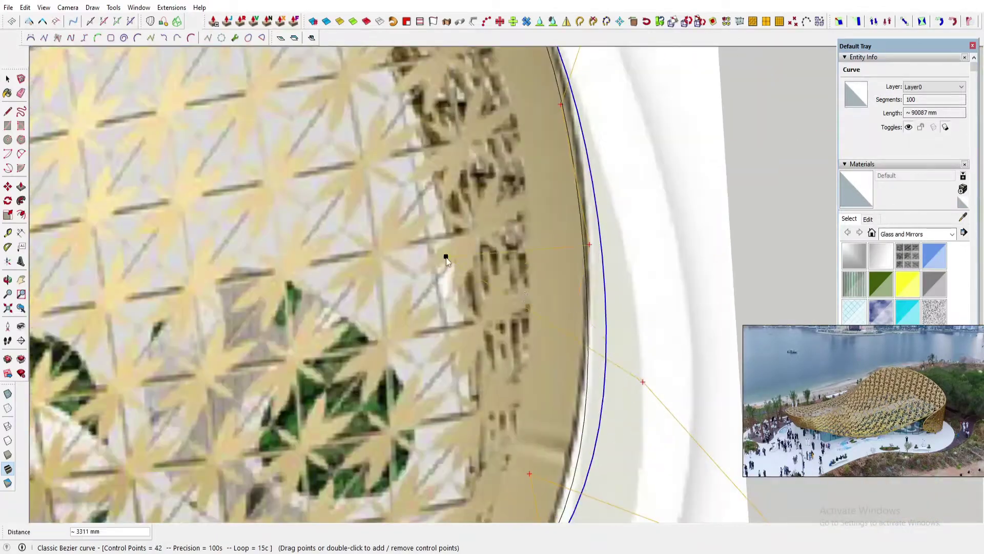
{"action": "scroll", "coordinate": [446, 261], "scroll_direction": "down", "scroll_amount": 3}
{"action": "scroll", "coordinate": [530, 435], "scroll_direction": "up", "scroll_amount": 3}
{"action": "scroll", "coordinate": [423, 416], "scroll_direction": "up", "scroll_amount": 3}
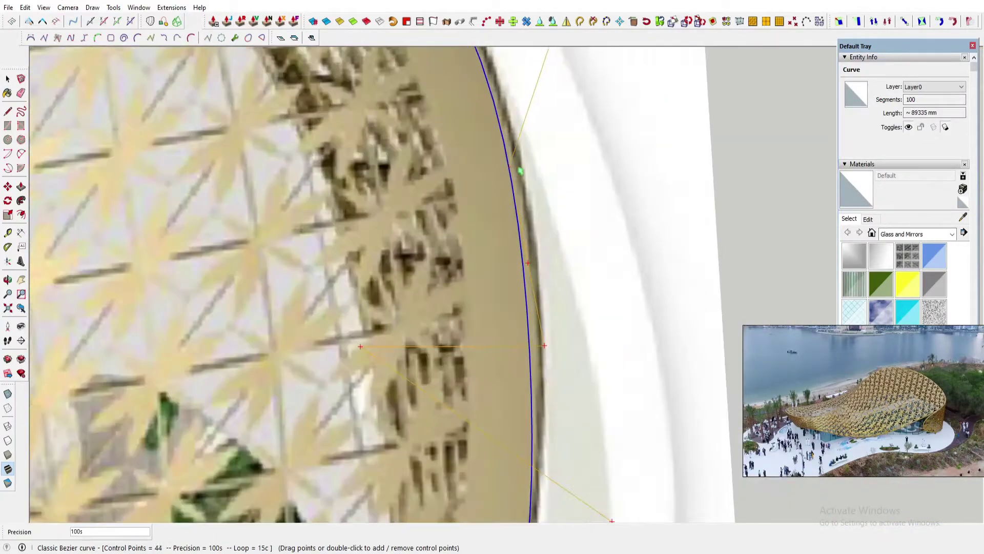
{"action": "scroll", "coordinate": [410, 307], "scroll_direction": "down", "scroll_amount": 4}
{"action": "scroll", "coordinate": [189, 391], "scroll_direction": "up", "scroll_amount": 4}
{"action": "scroll", "coordinate": [200, 308], "scroll_direction": "up", "scroll_amount": 2}
Add and reposition control points on the right rim and near the curve's start so the Bezier curve follows the canopy edge.
{"action": "double_click", "coordinate": [200, 273]}
{"action": "left_click_drag", "start_coordinate": [200, 273], "coordinate": [214, 205]}
{"action": "scroll", "coordinate": [215, 205], "scroll_direction": "down", "scroll_amount": 2}
{"action": "scroll", "coordinate": [369, 205], "scroll_direction": "up", "scroll_amount": 3}
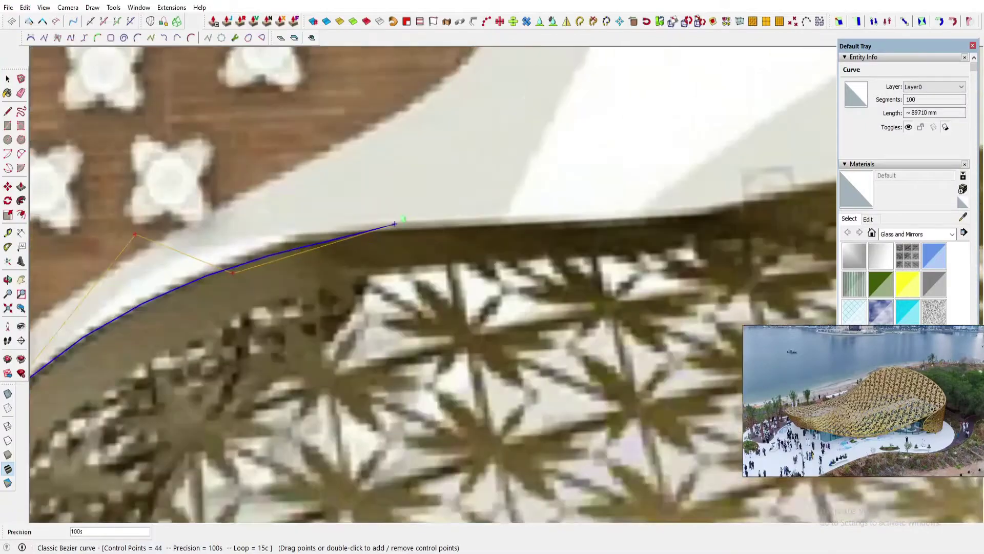
{"action": "scroll", "coordinate": [366, 208], "scroll_direction": "up", "scroll_amount": 2}
{"action": "double_click", "coordinate": [270, 266]}
{"action": "left_click_drag", "start_coordinate": [270, 267], "coordinate": [269, 216]}
{"action": "scroll", "coordinate": [246, 216], "scroll_direction": "down", "scroll_amount": 8}
{"action": "scroll", "coordinate": [191, 249], "scroll_direction": "up", "scroll_amount": 5}
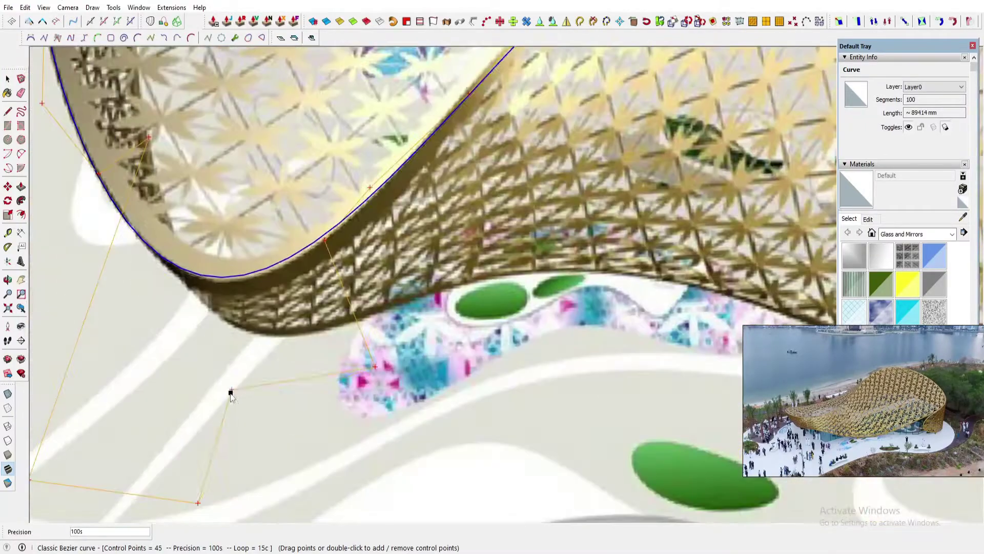
Draw a vertical line near the rim curve's start and turn it into a component.
{"action": "key", "text": "l"}
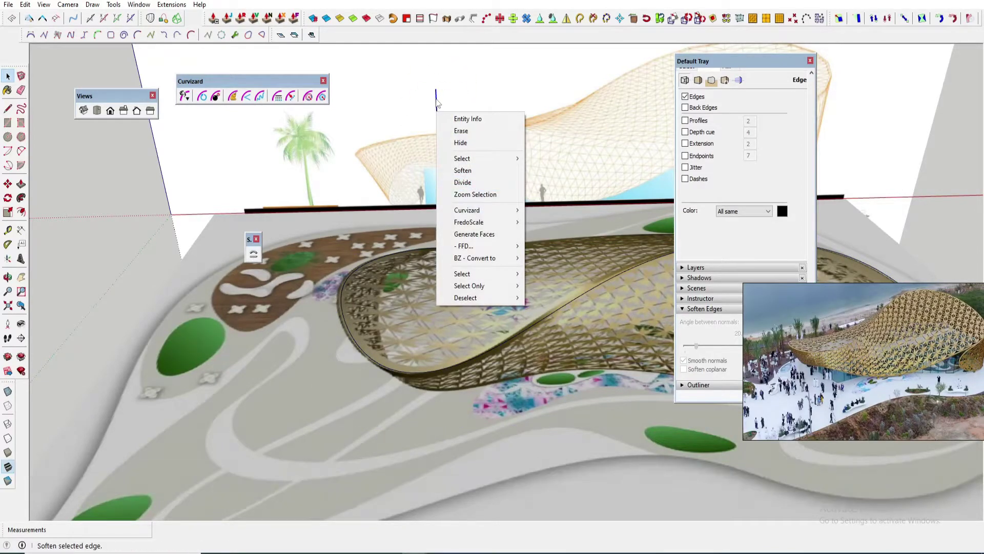
{"action": "key", "text": "g"}
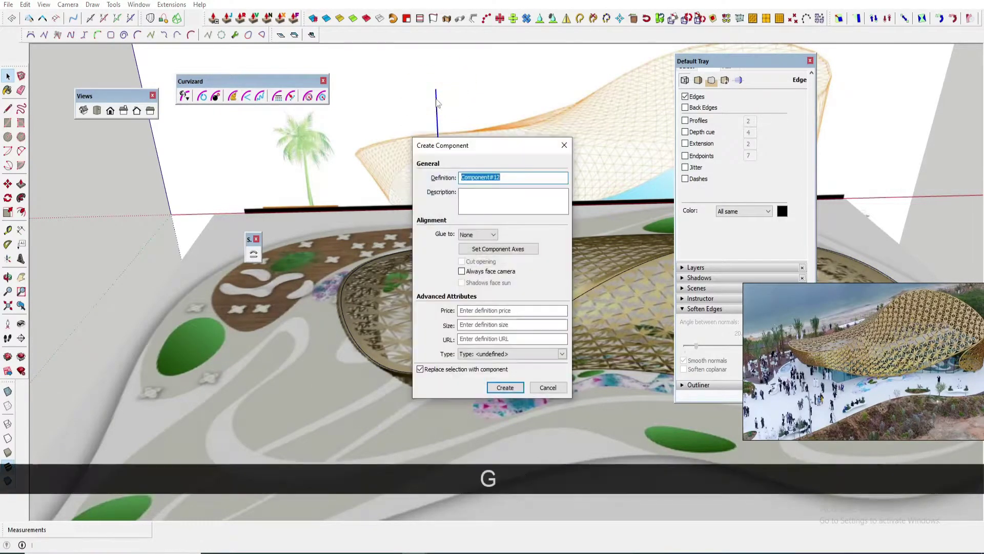
{"action": "key", "text": "Return"}
{"action": "middle_click_drag", "start_coordinate": [451, 154], "coordinate": [512, 256]}
{"action": "scroll", "coordinate": [571, 353], "scroll_direction": "up", "scroll_amount": 3}
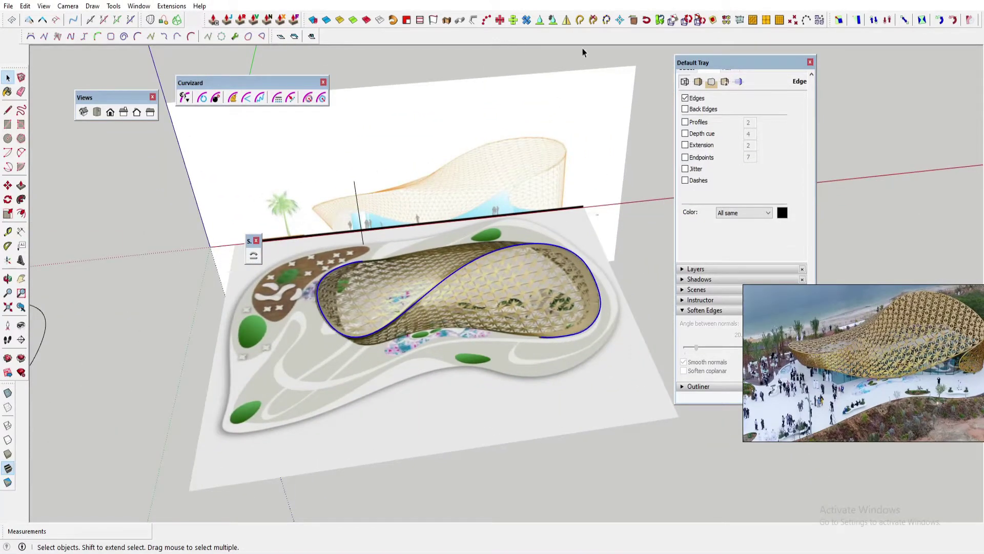
Distribute copies of the vertical line component along the whole canopy rim curve.
{"action": "left_click", "coordinate": [584, 20]}
{"action": "scroll", "coordinate": [437, 277], "scroll_direction": "up", "scroll_amount": 2}
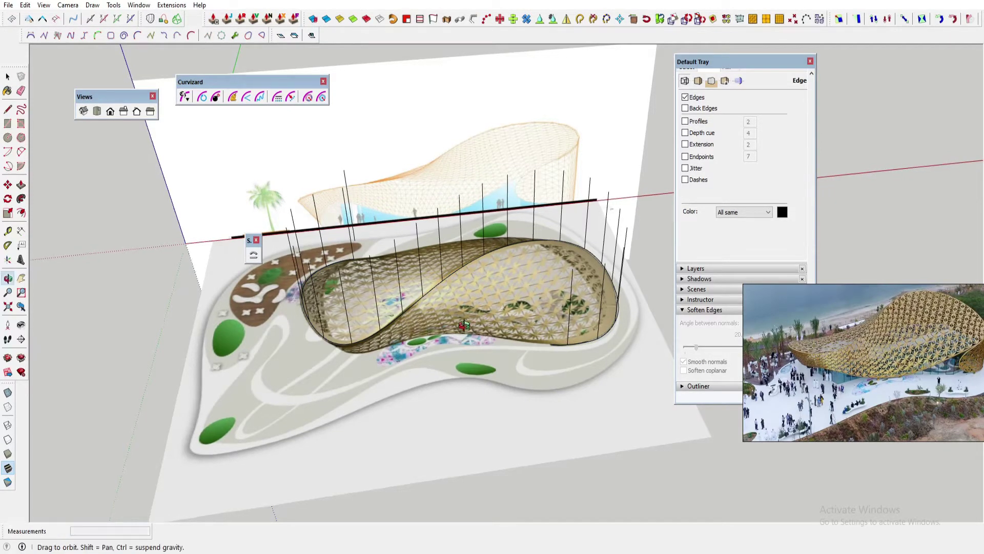
{"action": "left_click_drag", "start_coordinate": [463, 324], "coordinate": [456, 248]}
{"action": "scroll", "coordinate": [571, 333], "scroll_direction": "up", "scroll_amount": 6}
Erase the surplus vertical line near the rim curve's start.
{"action": "key", "text": "space"}
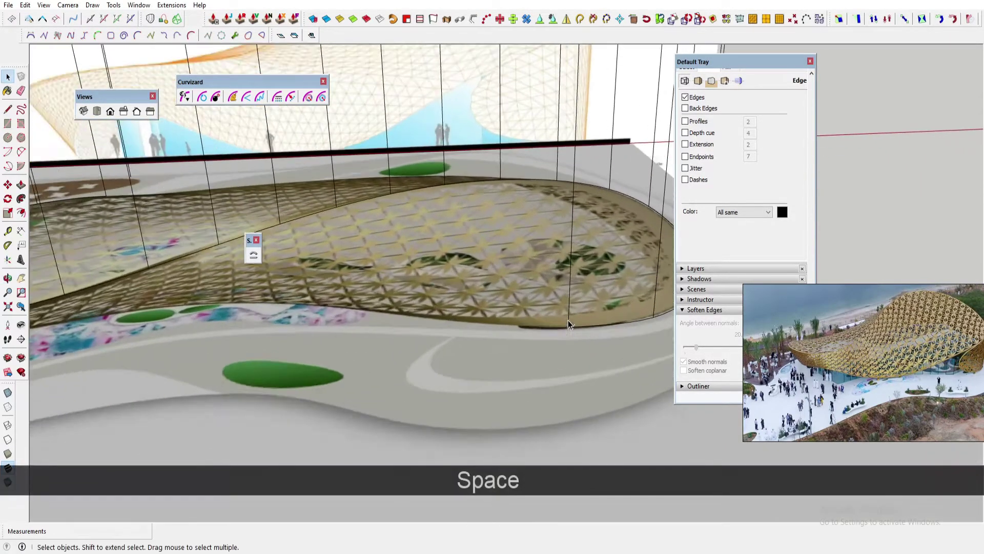
{"action": "left_click", "coordinate": [569, 319]}
{"action": "scroll", "coordinate": [569, 323], "scroll_direction": "up", "scroll_amount": 2}
{"action": "scroll", "coordinate": [570, 326], "scroll_direction": "down", "scroll_amount": 5}
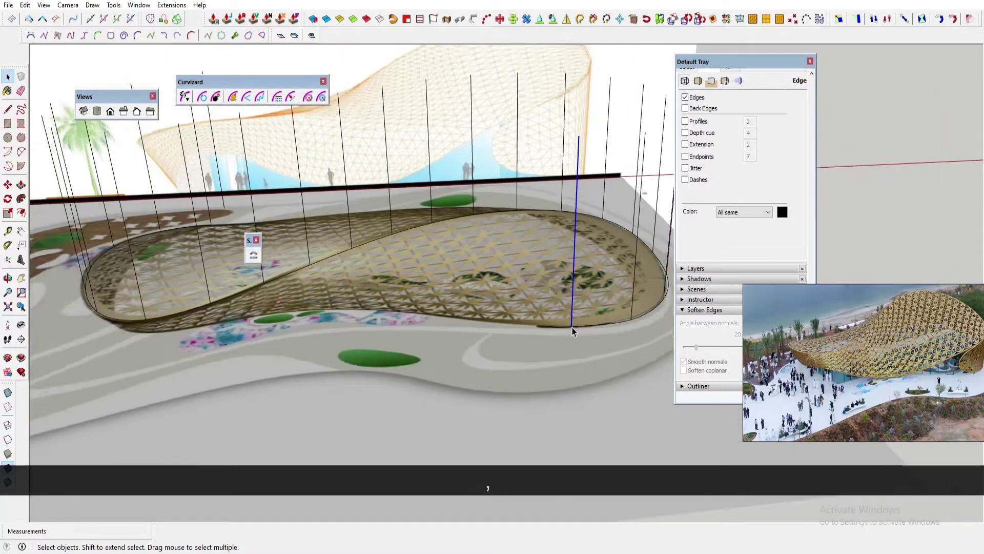
{"action": "middle_click_drag", "start_coordinate": [572, 327], "coordinate": [567, 391]}
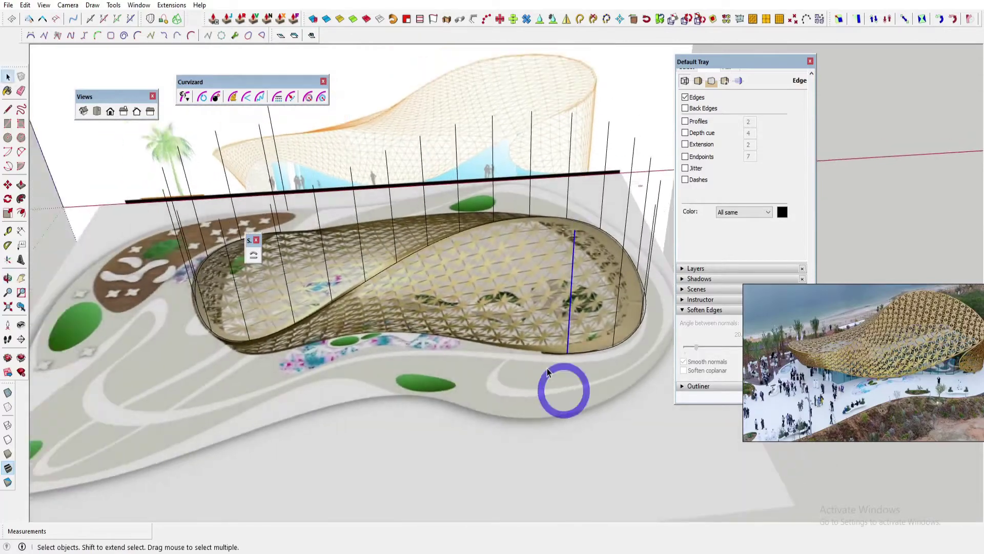
{"action": "scroll", "coordinate": [567, 391], "scroll_direction": "down", "scroll_amount": 4}
{"action": "middle_click_drag", "start_coordinate": [300, 194], "coordinate": [306, 209]}
{"action": "scroll", "coordinate": [295, 190], "scroll_direction": "up", "scroll_amount": 2}
{"action": "key", "text": "e"}
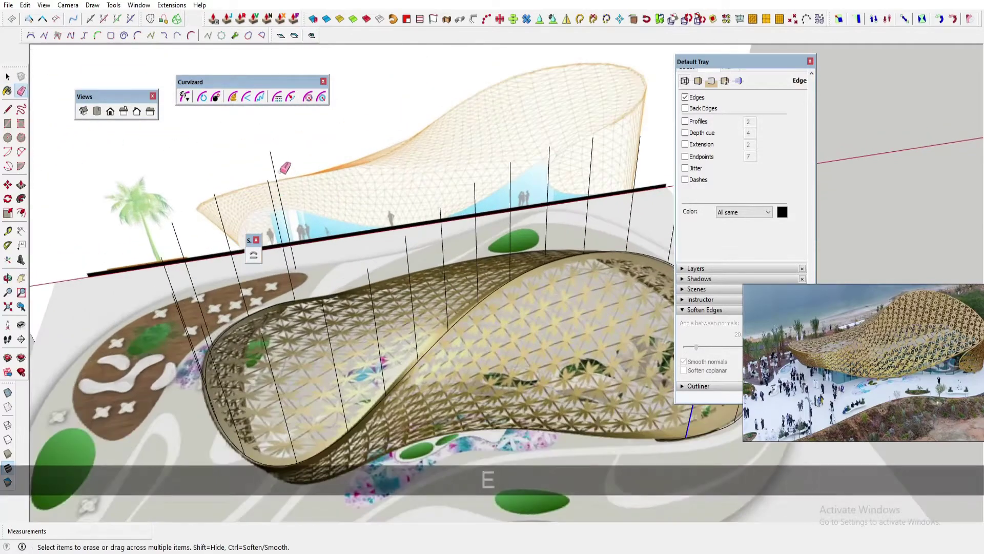
{"action": "left_click", "coordinate": [277, 171]}
Select all vertical line components along the rim and explode them.
{"action": "scroll", "coordinate": [279, 170], "scroll_direction": "down", "scroll_amount": 6}
{"action": "middle_click_drag", "start_coordinate": [424, 272], "coordinate": [369, 99]}
{"action": "scroll", "coordinate": [456, 259], "scroll_direction": "up", "scroll_amount": 1}
{"action": "middle_click_drag", "start_coordinate": [456, 258], "coordinate": [453, 244]}
{"action": "key", "text": "space"}
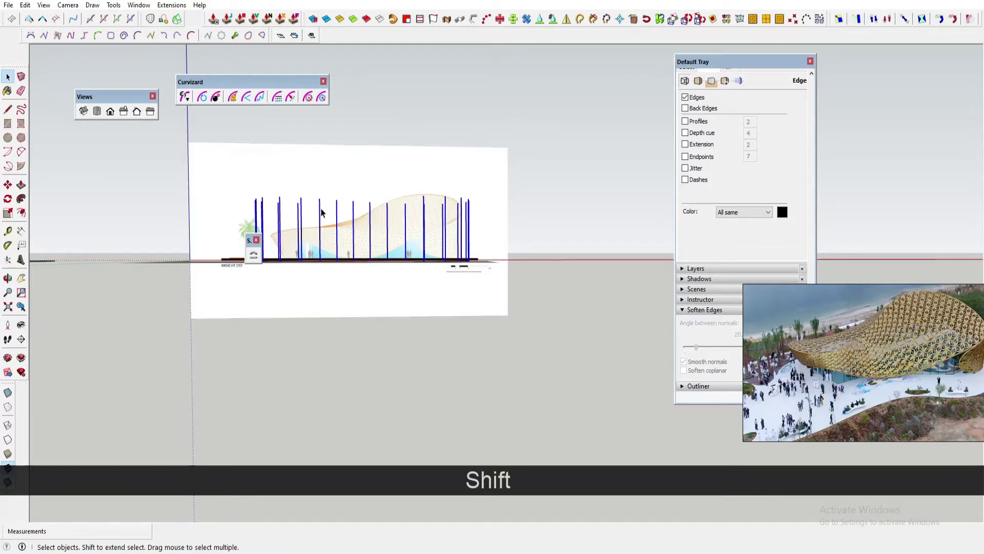
{"action": "left_click", "coordinate": [358, 273]}
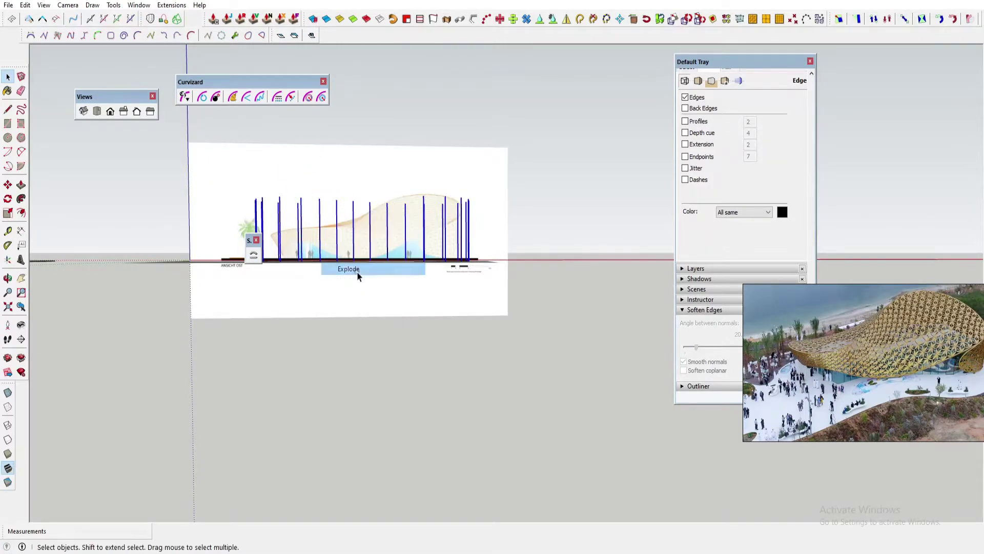
{"action": "middle_click_drag", "start_coordinate": [359, 274], "coordinate": [452, 322]}
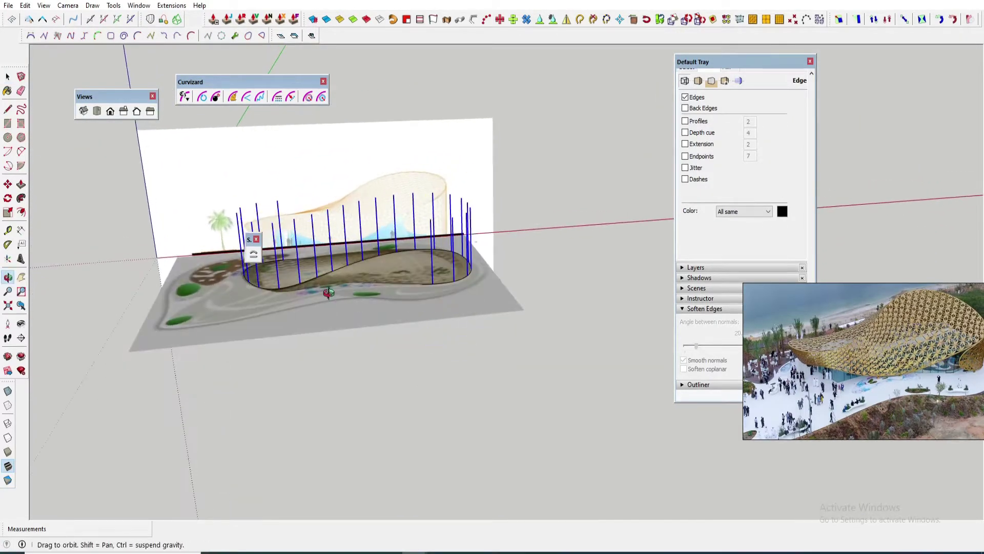
Set the camera to parallel projection and show the front view against the elevation image.
{"action": "middle_click_drag", "start_coordinate": [329, 293], "coordinate": [352, 228]}
{"action": "scroll", "coordinate": [353, 230], "scroll_direction": "up", "scroll_amount": 2}
{"action": "scroll", "coordinate": [417, 259], "scroll_direction": "up", "scroll_amount": 2}
{"action": "mouse_move", "coordinate": [418, 260]}
{"action": "middle_mouse_down", "text": "shift"}
{"action": "mouse_move", "coordinate": [494, 251]}
{"action": "mouse_move", "coordinate": [420, 242]}
{"action": "middle_mouse_up", "text": "shift"}
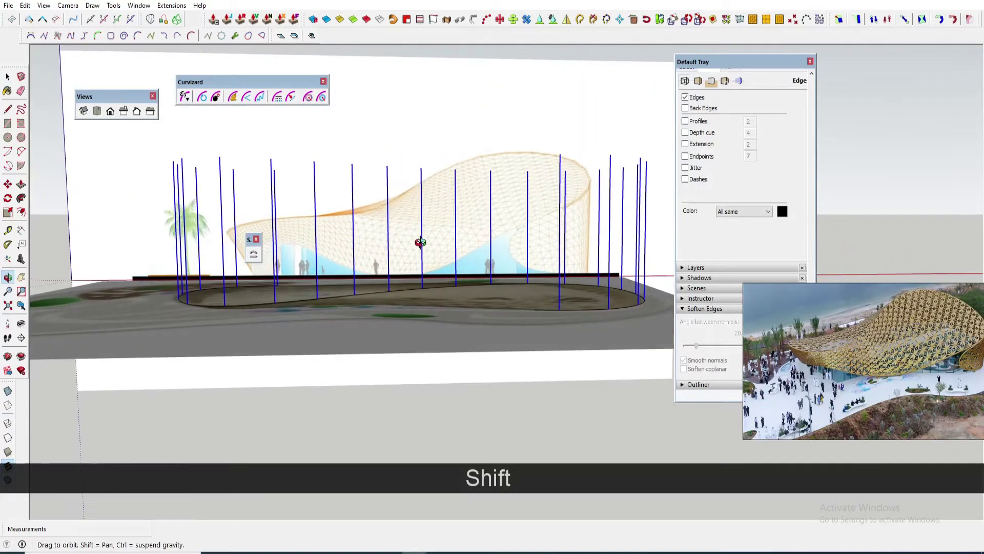
{"action": "left_click", "coordinate": [61, 6]}
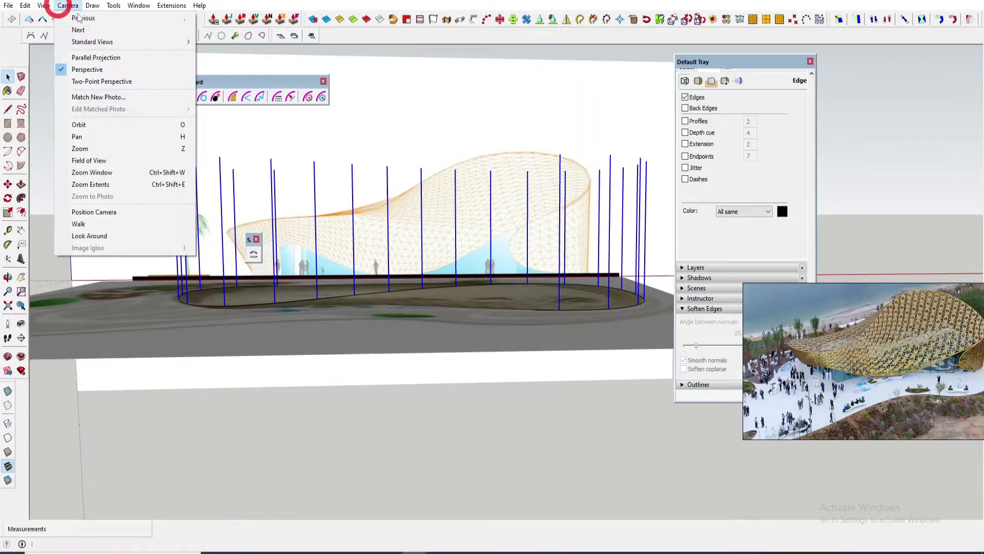
{"action": "left_click", "coordinate": [97, 59]}
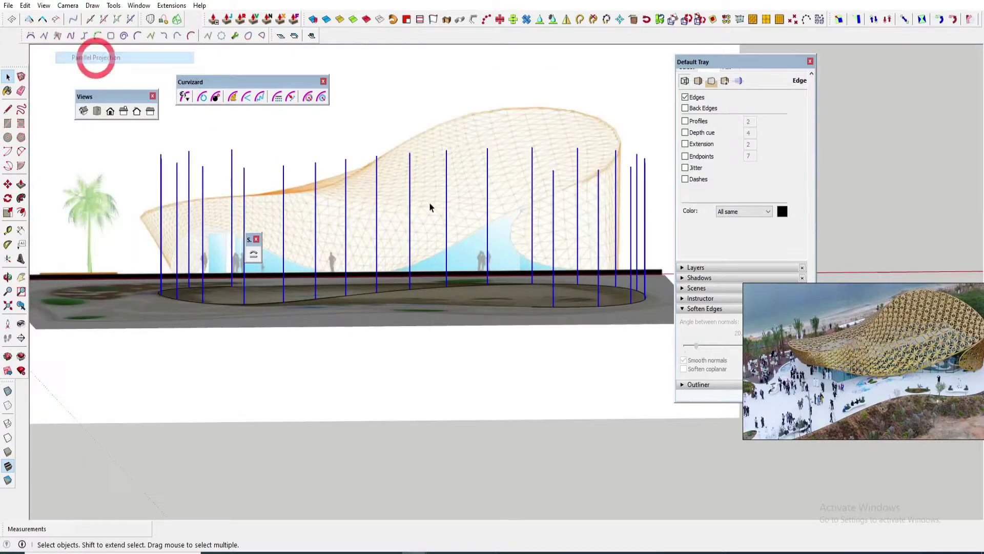
{"action": "left_click", "coordinate": [109, 112]}
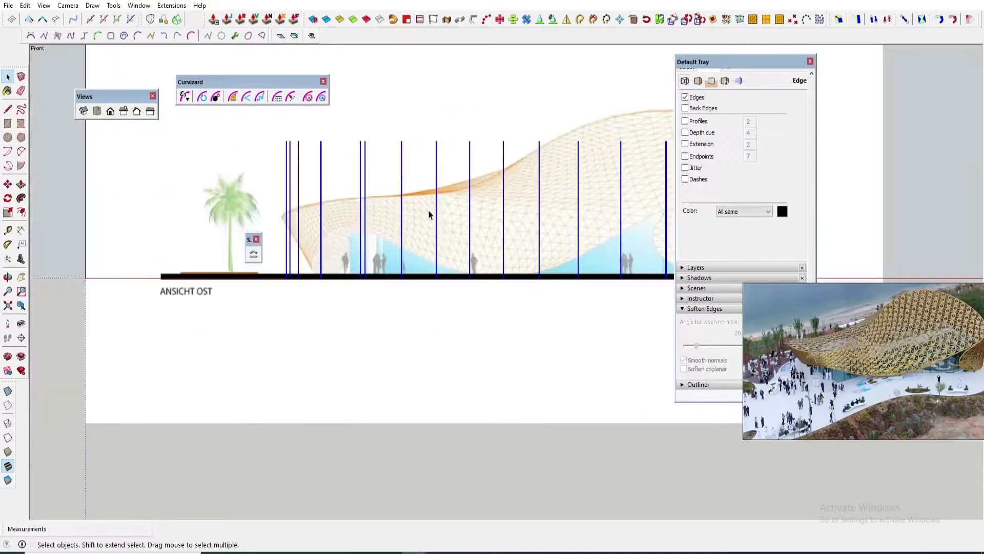
{"action": "scroll", "coordinate": [652, 224], "scroll_direction": "down", "scroll_amount": 3}
{"action": "scroll", "coordinate": [515, 202], "scroll_direction": "up", "scroll_amount": 5}
{"action": "scroll", "coordinate": [434, 150], "scroll_direction": "up", "scroll_amount": 3}
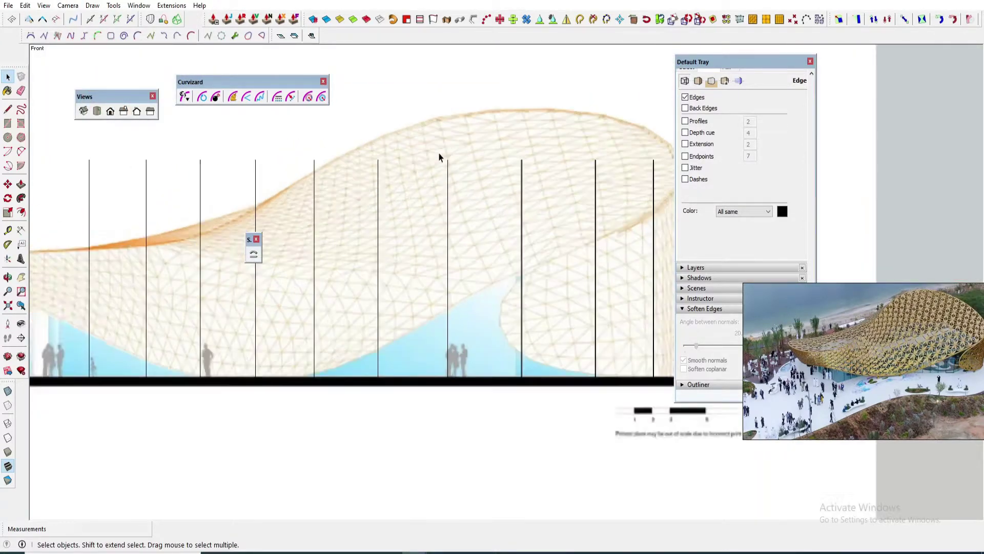
Raise the tops of the two verticals beneath the canopy's crest to the upper outline of the elevation.
{"action": "key", "text": "m"}
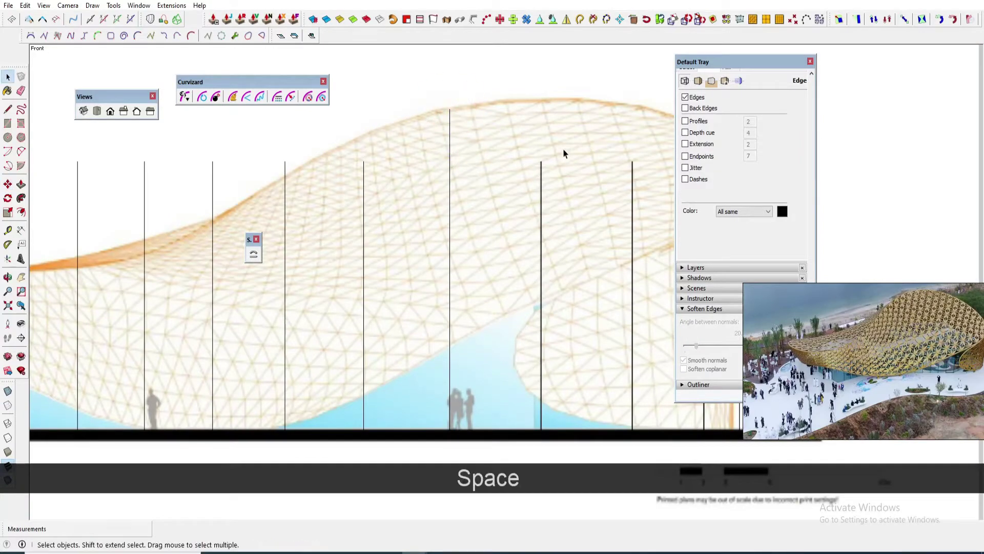
{"action": "middle_click_drag", "start_coordinate": [534, 169], "coordinate": [536, 216]}
{"action": "key", "text": "m"}
{"action": "left_click", "coordinate": [534, 147]}
{"action": "left_click", "coordinate": [110, 111]}
{"action": "left_click", "coordinate": [607, 169]}
{"action": "scroll", "coordinate": [605, 215], "scroll_direction": "up", "scroll_amount": 3}
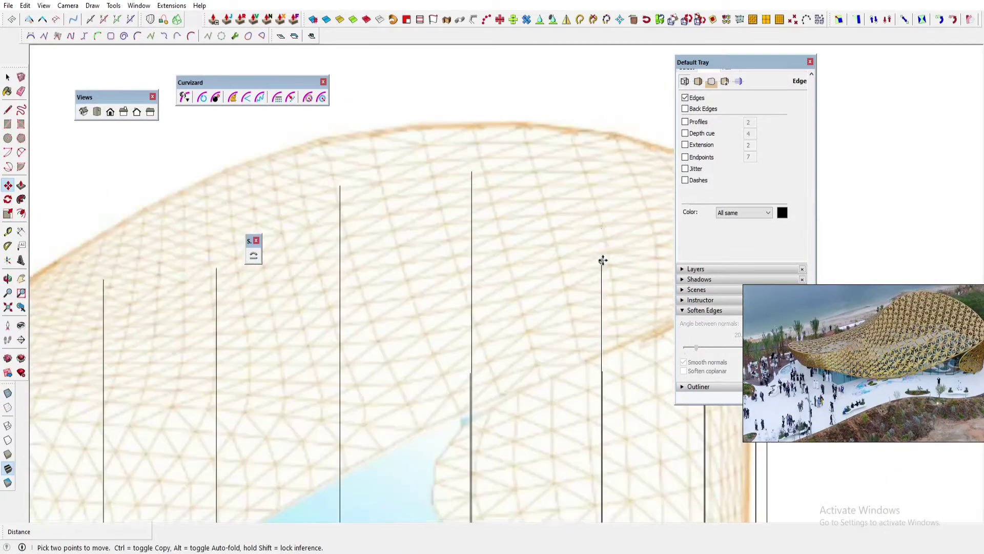
Raise the tops of the next two far-side verticals towards the right end to the elevation's upper outline.
{"action": "left_click", "coordinate": [602, 261]}
{"action": "scroll", "coordinate": [585, 103], "scroll_direction": "down", "scroll_amount": 5}
{"action": "left_click", "coordinate": [590, 120]}
{"action": "key", "text": "space"}
{"action": "middle_click_drag", "start_coordinate": [574, 169], "coordinate": [589, 220]}
{"action": "key", "text": "m"}
{"action": "left_click", "coordinate": [109, 111]}
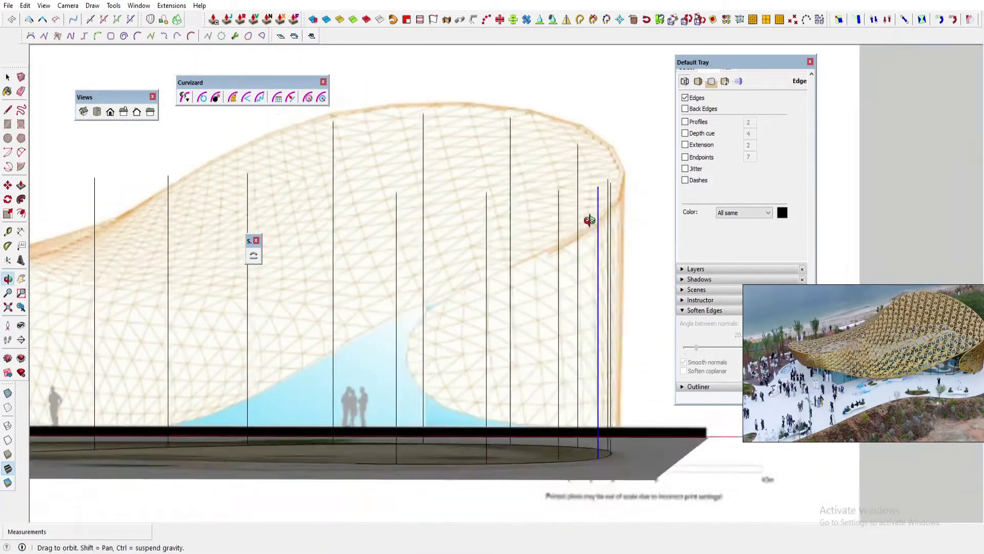
Move the top of the vertical at the rim's extreme right bend to the canopy edge in the elevation.
{"action": "key", "text": "m"}
{"action": "left_click", "coordinate": [109, 111]}
{"action": "scroll", "coordinate": [485, 108], "scroll_direction": "up", "scroll_amount": 8}
{"action": "left_click", "coordinate": [490, 91]}
{"action": "scroll", "coordinate": [480, 153], "scroll_direction": "down", "scroll_amount": 7}
{"action": "key", "text": "space"}
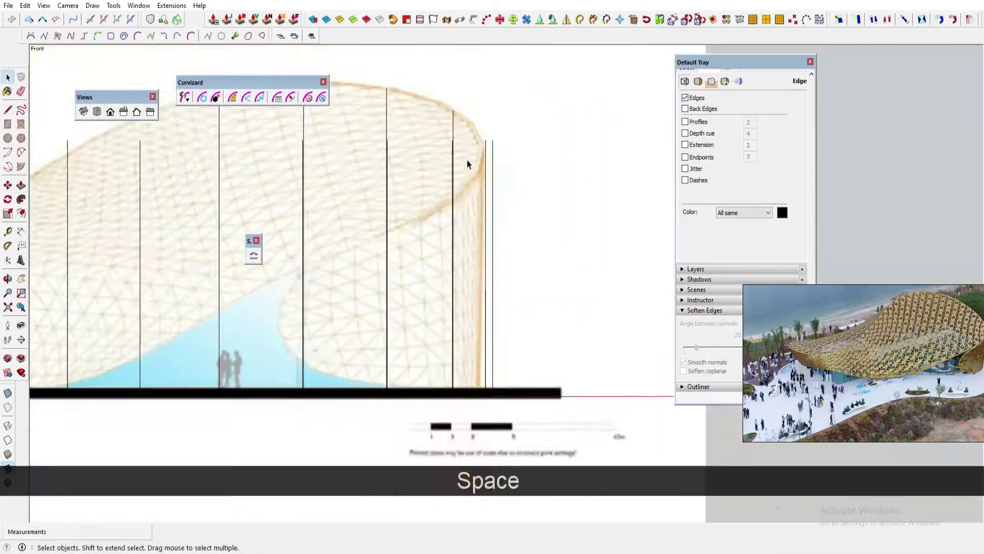
Lower the top of the near-side vertical closest to the right bend to the canopy's front rim in the elevation.
{"action": "middle_click_drag", "start_coordinate": [463, 169], "coordinate": [456, 205]}
{"action": "key", "text": "m"}
{"action": "left_click", "coordinate": [453, 154]}
{"action": "left_click", "coordinate": [110, 111]}
{"action": "scroll", "coordinate": [568, 169], "scroll_direction": "up", "scroll_amount": 8}
{"action": "left_click", "coordinate": [566, 115]}
{"action": "scroll", "coordinate": [543, 123], "scroll_direction": "down", "scroll_amount": 8}
{"action": "key", "text": "space"}
Lower the tops of the last two near-side verticals at the curve's right end to the front rim line in the elevation.
{"action": "middle_click_drag", "start_coordinate": [474, 116], "coordinate": [472, 147]}
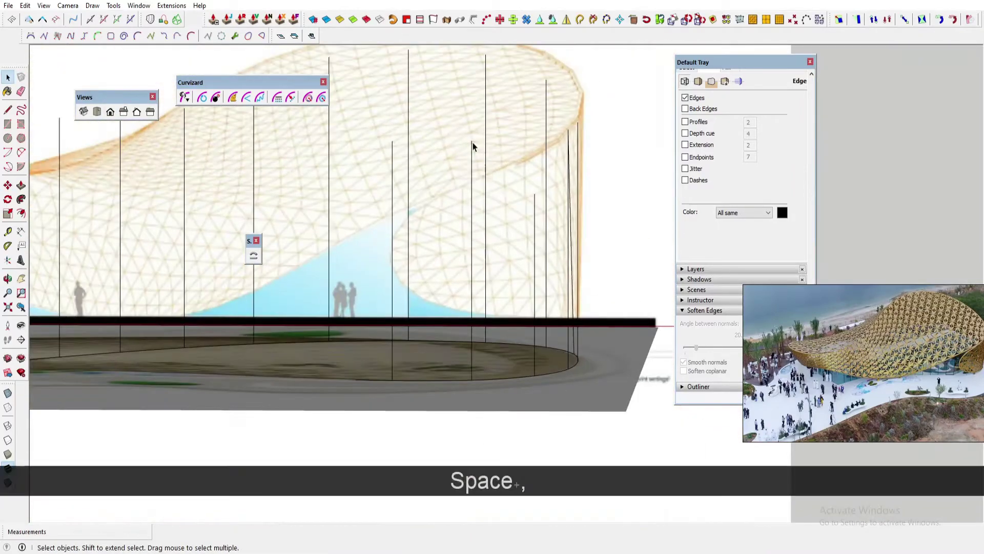
{"action": "key", "text": "m"}
{"action": "left_click", "coordinate": [471, 134]}
{"action": "left_click", "coordinate": [110, 112]}
{"action": "scroll", "coordinate": [551, 174], "scroll_direction": "up", "scroll_amount": 8}
{"action": "left_click", "coordinate": [558, 165]}
{"action": "scroll", "coordinate": [512, 143], "scroll_direction": "down", "scroll_amount": 7}
{"action": "key", "text": "space"}
{"action": "key", "text": "m"}
{"action": "left_click", "coordinate": [110, 111]}
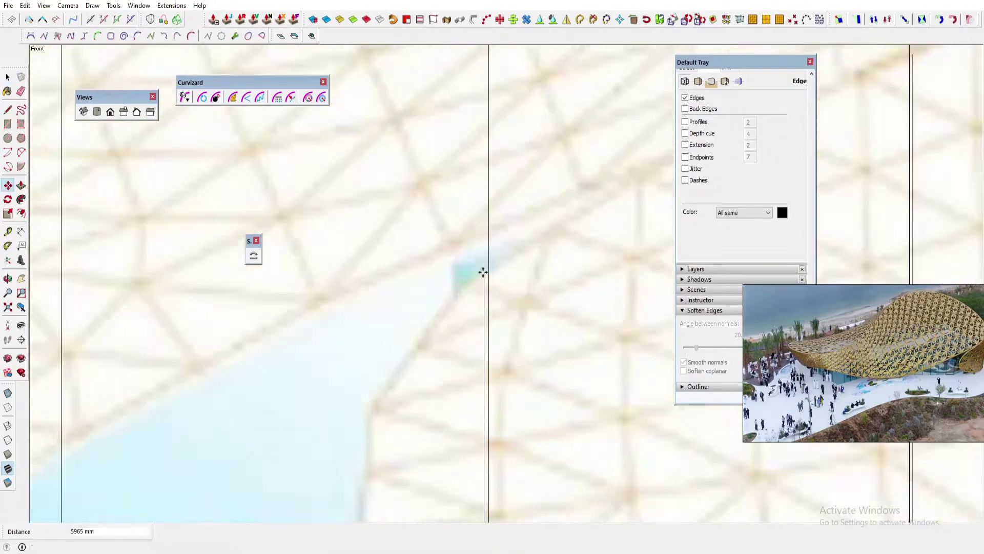
{"action": "left_click", "coordinate": [483, 272]}
Adjust the tops of the remaining verticals around the rim's right bend to match the canopy edge in the elevation.
{"action": "key", "text": "m"}
{"action": "middle_click_drag", "start_coordinate": [590, 356], "coordinate": [569, 435]}
{"action": "key", "text": "space"}
{"action": "key", "text": "m"}
{"action": "key", "text": "ctrl"}
{"action": "left_click", "coordinate": [600, 362]}
{"action": "key", "text": "e"}
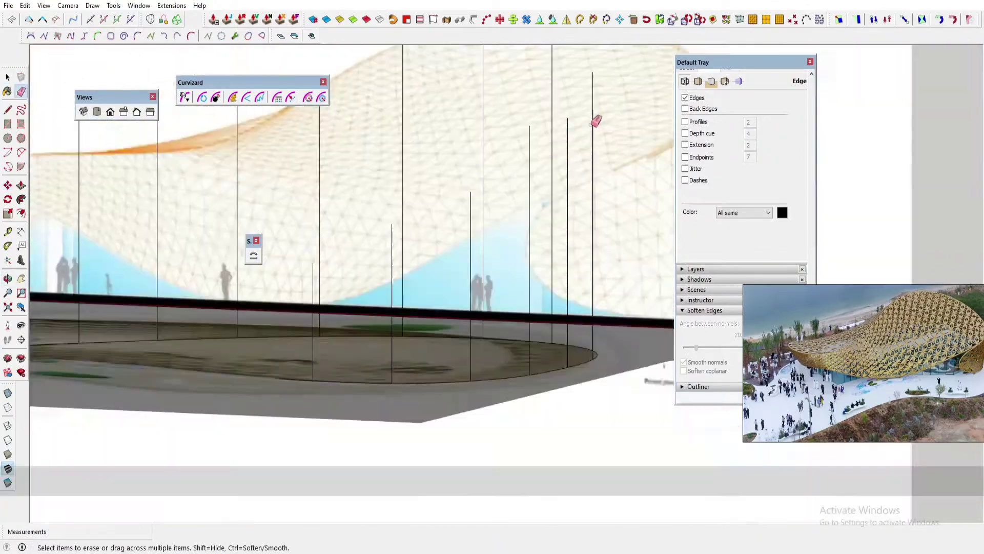
{"action": "key", "text": "m"}
{"action": "left_click", "coordinate": [110, 111]}
{"action": "scroll", "coordinate": [605, 149], "scroll_direction": "up", "scroll_amount": 8}
{"action": "left_click", "coordinate": [580, 96]}
{"action": "scroll", "coordinate": [564, 118], "scroll_direction": "down", "scroll_amount": 8}
Fit the tops of the verticals on the steep slope left of the crest to the elevation's upper outline.
{"action": "key", "text": "space"}
{"action": "mouse_move", "coordinate": [414, 279]}
{"action": "middle_mouse_down"}
{"action": "mouse_move", "coordinate": [407, 301]}
{"action": "mouse_move", "coordinate": [405, 218]}
{"action": "mouse_move", "coordinate": [377, 148]}
{"action": "middle_mouse_up"}
{"action": "key", "text": "space"}
{"action": "key", "text": "m"}
{"action": "left_click", "coordinate": [519, 156]}
{"action": "scroll", "coordinate": [517, 128], "scroll_direction": "up", "scroll_amount": 7}
{"action": "left_click", "coordinate": [515, 102]}
{"action": "key", "text": "e"}
{"action": "middle_click_drag", "start_coordinate": [553, 257], "coordinate": [582, 306]}
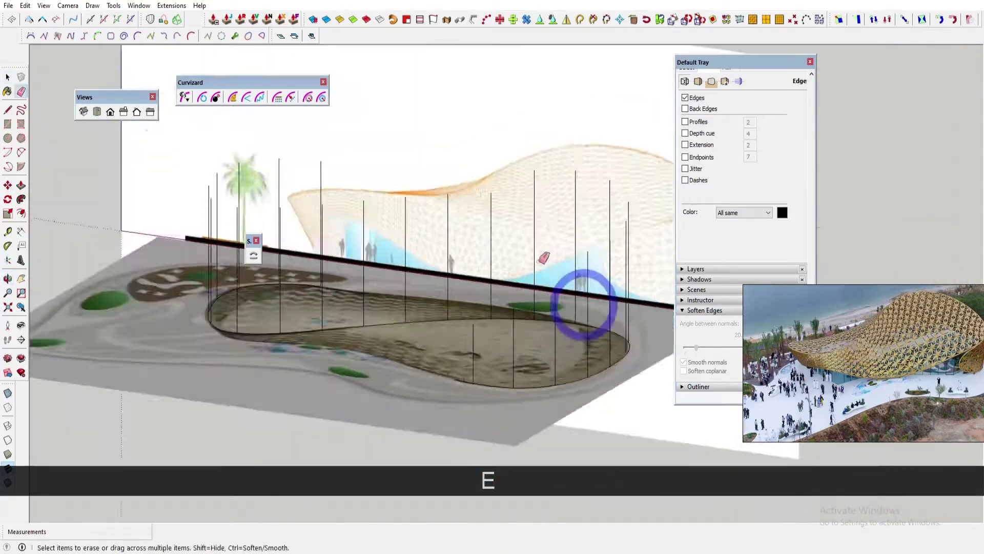
{"action": "left_click", "coordinate": [109, 111]}
{"action": "scroll", "coordinate": [530, 179], "scroll_direction": "up", "scroll_amount": 7}
{"action": "key", "text": "m"}
{"action": "left_click", "coordinate": [531, 180]}
Lower the tops of the verticals along the canopy's shallow middle slope to the orange outline in the elevation.
{"action": "key", "text": "space"}
{"action": "key", "text": "m"}
{"action": "key", "text": "space"}
{"action": "left_click_drag", "start_coordinate": [305, 162], "coordinate": [327, 195]}
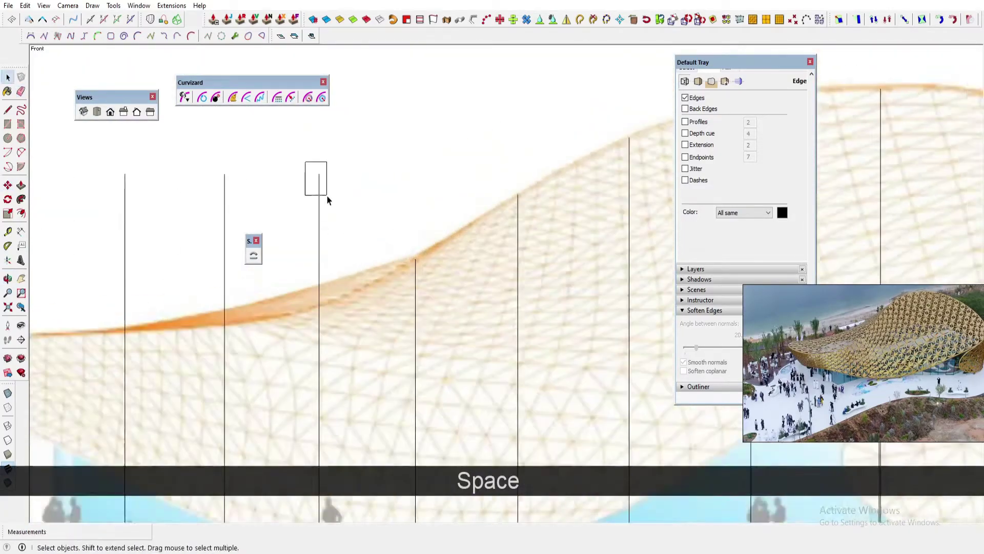
{"action": "left_click", "coordinate": [283, 302]}
{"action": "scroll", "coordinate": [284, 298], "scroll_direction": "down", "scroll_amount": 5}
{"action": "key", "text": "space"}
{"action": "middle_click_drag", "start_coordinate": [336, 220], "coordinate": [333, 277]}
{"action": "left_click", "coordinate": [110, 111]}
Lower the tops of the verticals around the canopy's left end to the elevation's upper outline.
{"action": "key", "text": "m"}
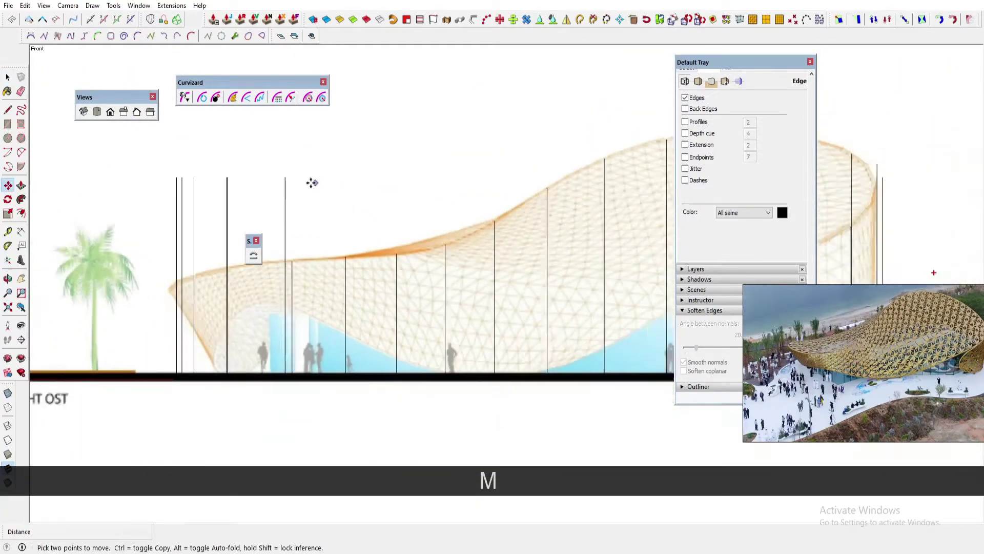
{"action": "key", "text": "space"}
{"action": "left_click_drag", "start_coordinate": [344, 155], "coordinate": [368, 177]}
{"action": "key", "text": "m"}
{"action": "scroll", "coordinate": [370, 182], "scroll_direction": "up", "scroll_amount": 5}
{"action": "key", "text": "m"}
{"action": "scroll", "coordinate": [279, 150], "scroll_direction": "up", "scroll_amount": 3}
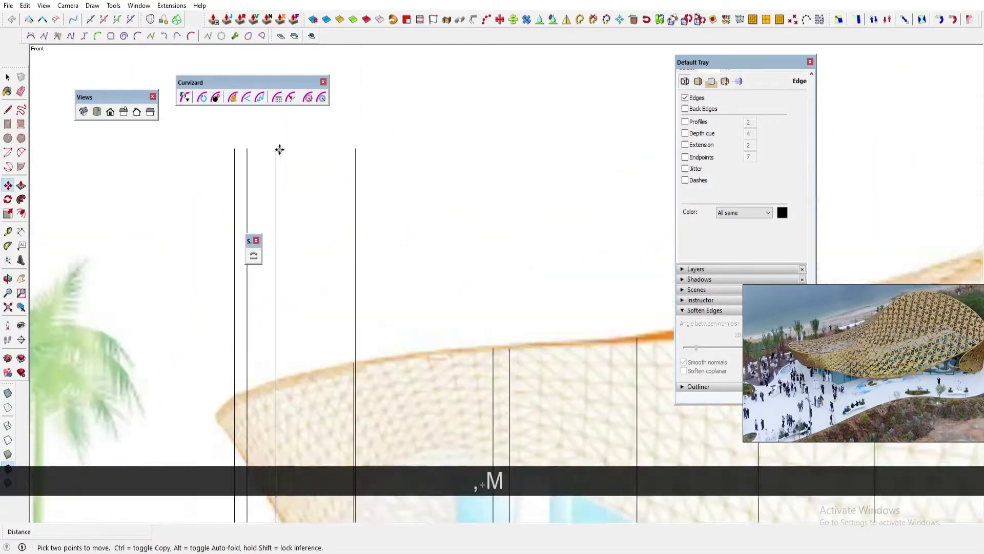
{"action": "scroll", "coordinate": [430, 225], "scroll_direction": "down", "scroll_amount": 3}
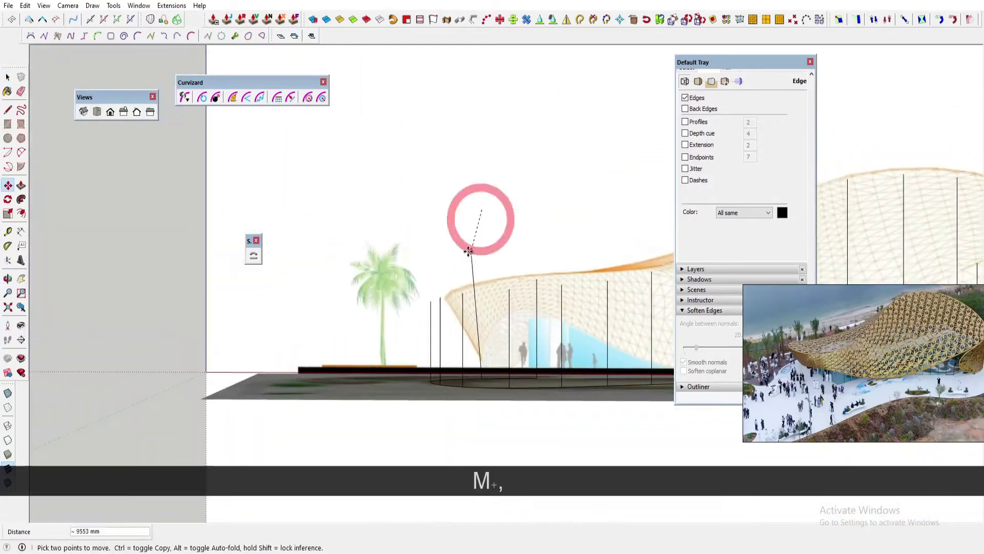
{"action": "scroll", "coordinate": [430, 305], "scroll_direction": "up", "scroll_amount": 5}
{"action": "scroll", "coordinate": [429, 241], "scroll_direction": "down", "scroll_amount": 3}
{"action": "left_click", "coordinate": [429, 238]}
Lower the near-side verticals at the canopy's left end below the upper outline to follow the front rim.
{"action": "key", "text": "space"}
{"action": "middle_click_drag", "start_coordinate": [428, 237], "coordinate": [477, 287]}
{"action": "key", "text": "m"}
{"action": "left_click", "coordinate": [553, 174]}
{"action": "key", "text": "comma"}
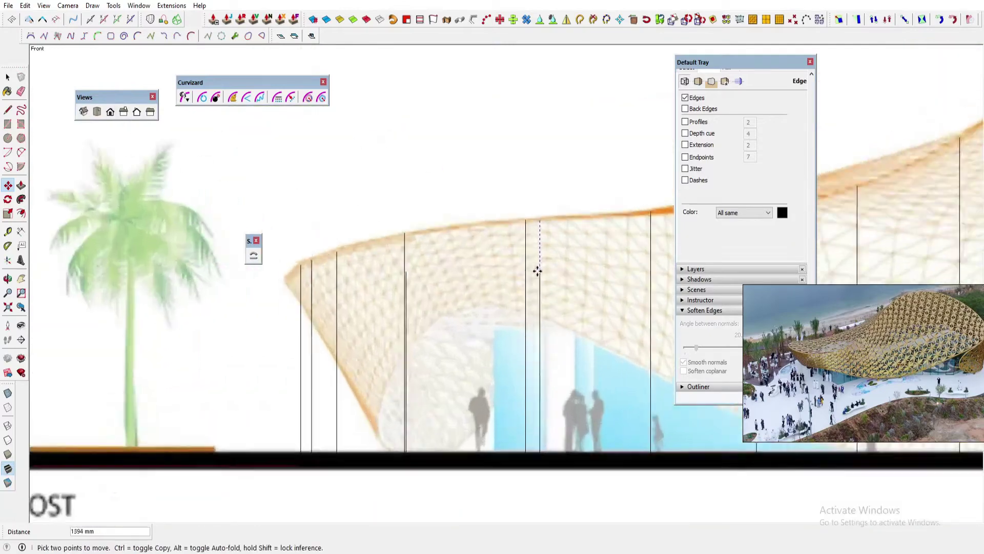
{"action": "left_click", "coordinate": [539, 272]}
{"action": "key", "text": "space"}
{"action": "scroll", "coordinate": [407, 284], "scroll_direction": "down", "scroll_amount": 5}
{"action": "middle_click_drag", "start_coordinate": [407, 283], "coordinate": [509, 343]}
{"action": "scroll", "coordinate": [497, 347], "scroll_direction": "up", "scroll_amount": 6}
{"action": "left_click", "coordinate": [497, 348]}
Loft the adjusted verticals along the rim curve to form the canopy's curved wall surface.
{"action": "scroll", "coordinate": [497, 347], "scroll_direction": "down", "scroll_amount": 6}
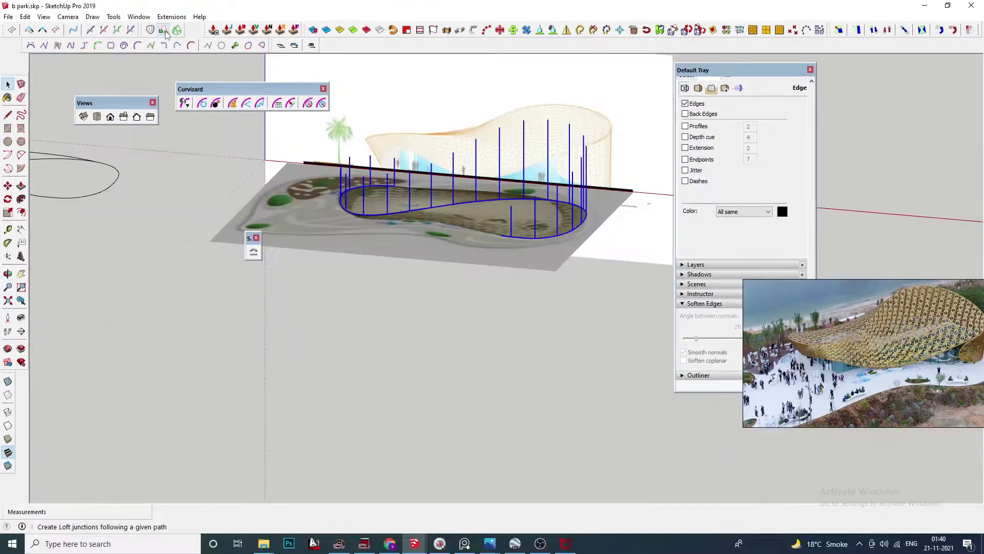
{"action": "middle_click_drag", "start_coordinate": [584, 250], "coordinate": [550, 247]}
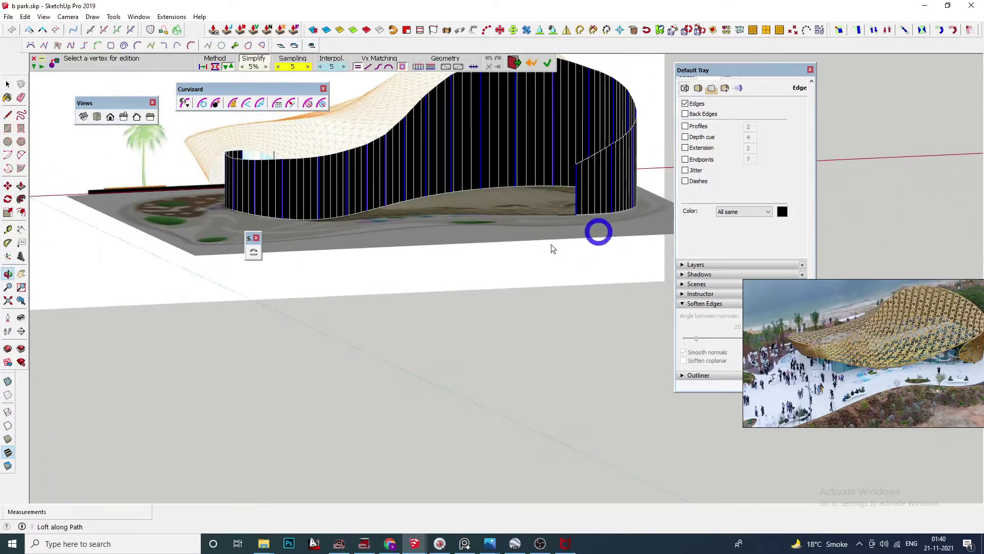
{"action": "scroll", "coordinate": [421, 267], "scroll_direction": "down", "scroll_amount": 2}
{"action": "middle_click_drag", "start_coordinate": [421, 265], "coordinate": [411, 380]}
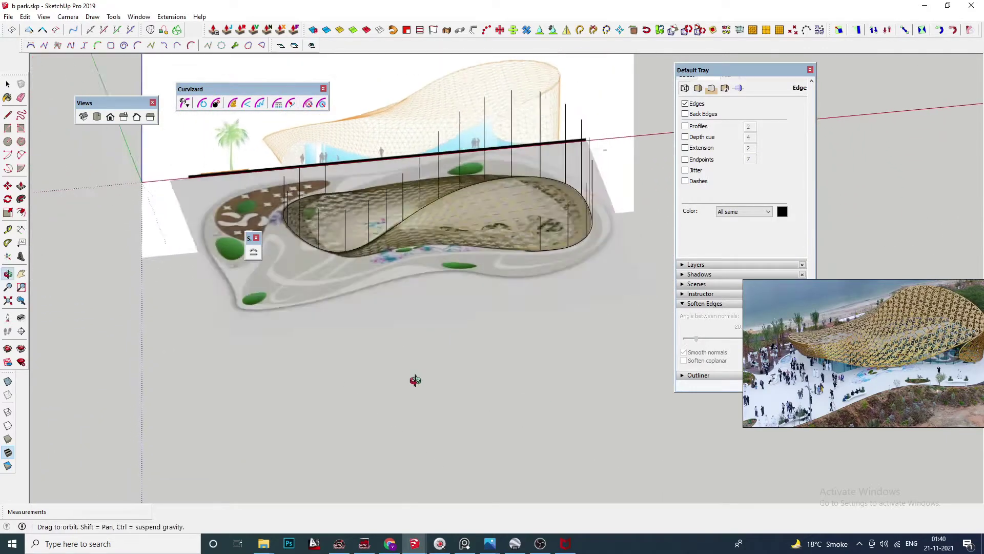
{"action": "scroll", "coordinate": [308, 161], "scroll_direction": "up", "scroll_amount": 2}
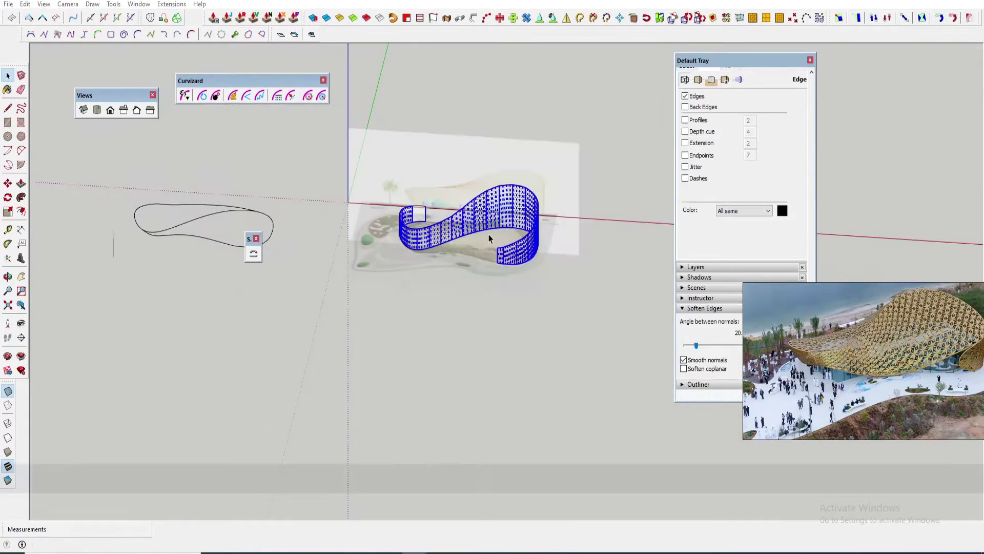
Make the lofted canopy wall surface into a component with the default settings.
{"action": "key", "text": "g"}
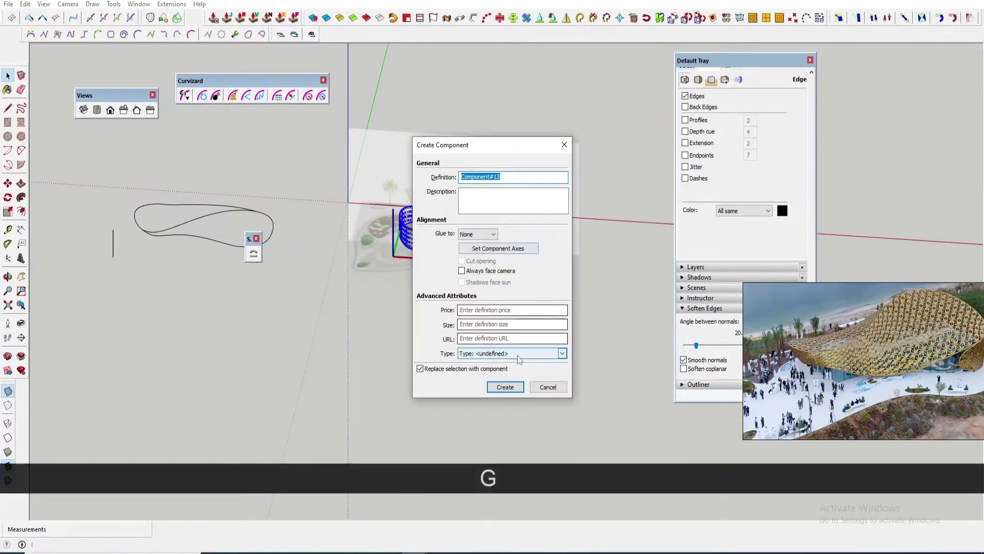
{"action": "left_click", "coordinate": [505, 387]}
{"action": "middle_click_drag", "start_coordinate": [510, 324], "coordinate": [476, 280]}
{"action": "scroll", "coordinate": [200, 295], "scroll_direction": "up", "scroll_amount": 1}
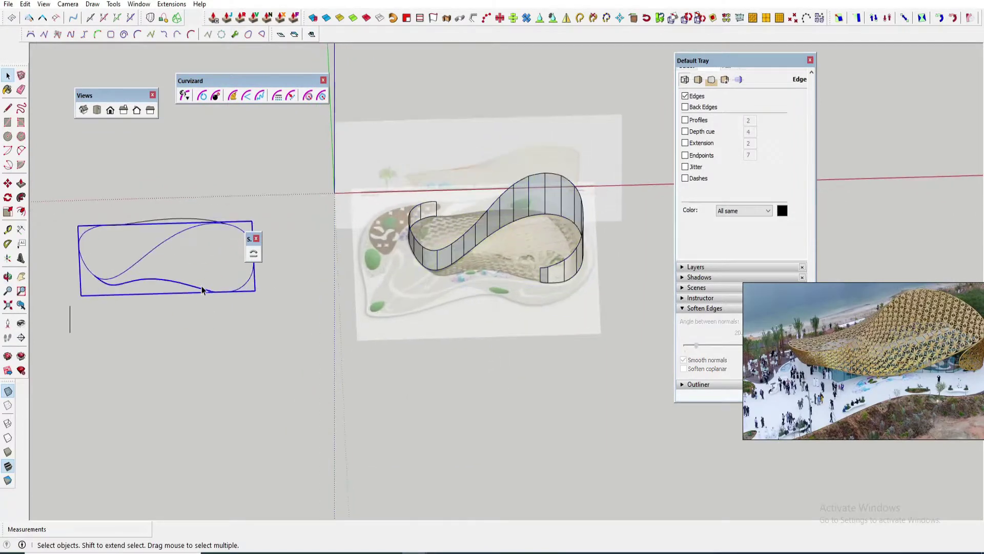
{"action": "key", "text": "m"}
{"action": "left_click", "coordinate": [204, 290]}
{"action": "key", "text": "ctrl"}
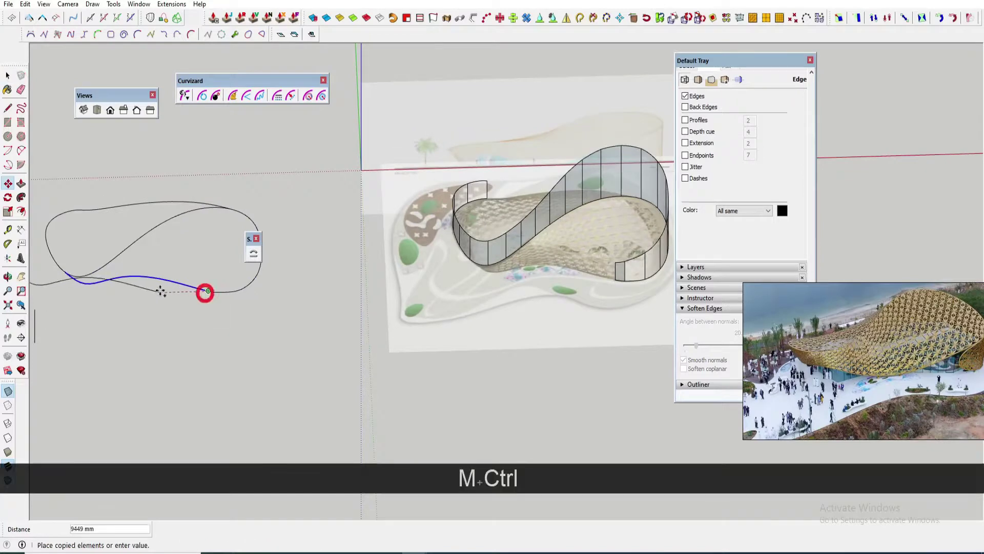
{"action": "scroll", "coordinate": [198, 298], "scroll_direction": "down", "scroll_amount": 1}
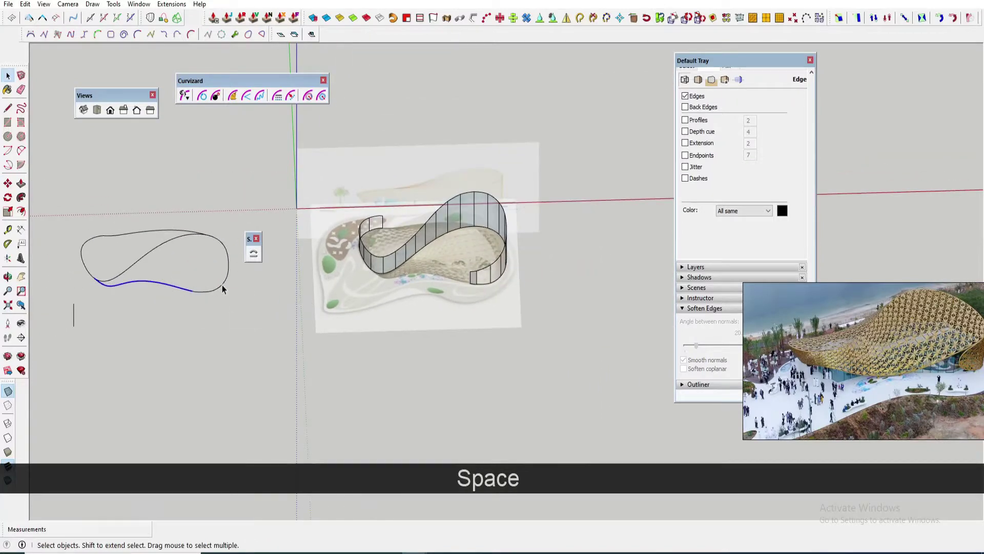
Copy the front rim curve from the separate traced outline onto the plan image, aligning its end with the base of the wall's front end.
{"action": "key", "text": "m"}
{"action": "scroll", "coordinate": [198, 292], "scroll_direction": "up", "scroll_amount": 2}
{"action": "scroll", "coordinate": [569, 293], "scroll_direction": "up", "scroll_amount": 6}
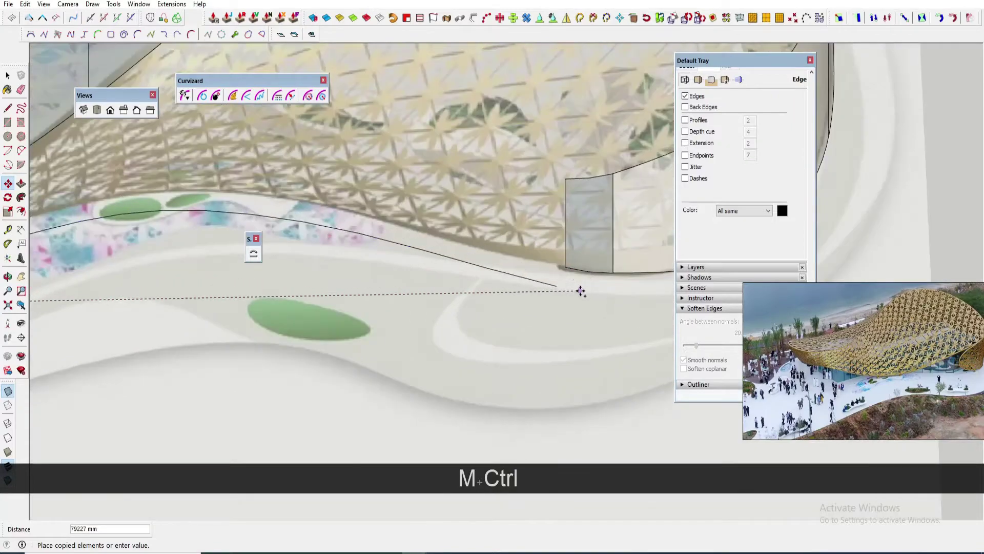
{"action": "left_click", "coordinate": [580, 291]}
{"action": "scroll", "coordinate": [553, 290], "scroll_direction": "up", "scroll_amount": 2}
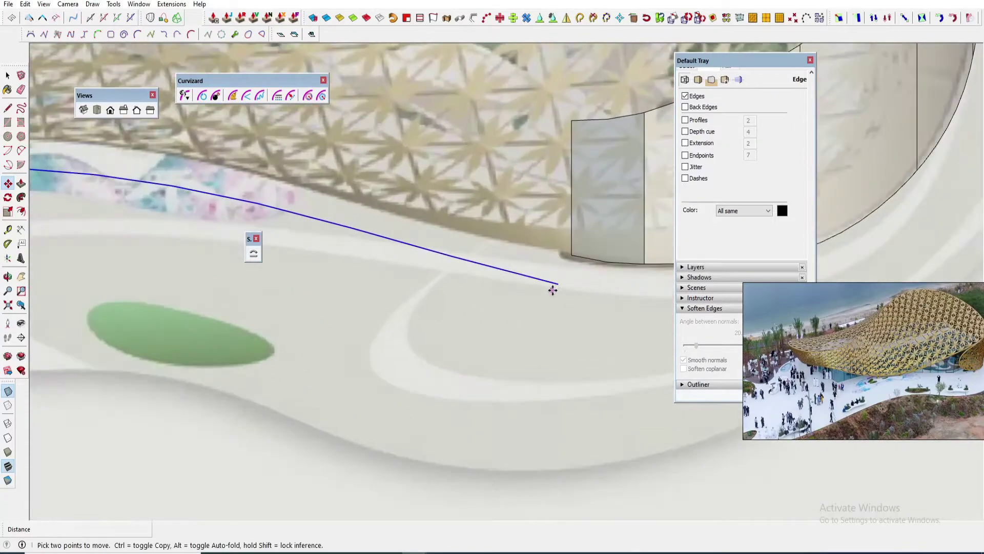
{"action": "scroll", "coordinate": [595, 307], "scroll_direction": "down", "scroll_amount": 5}
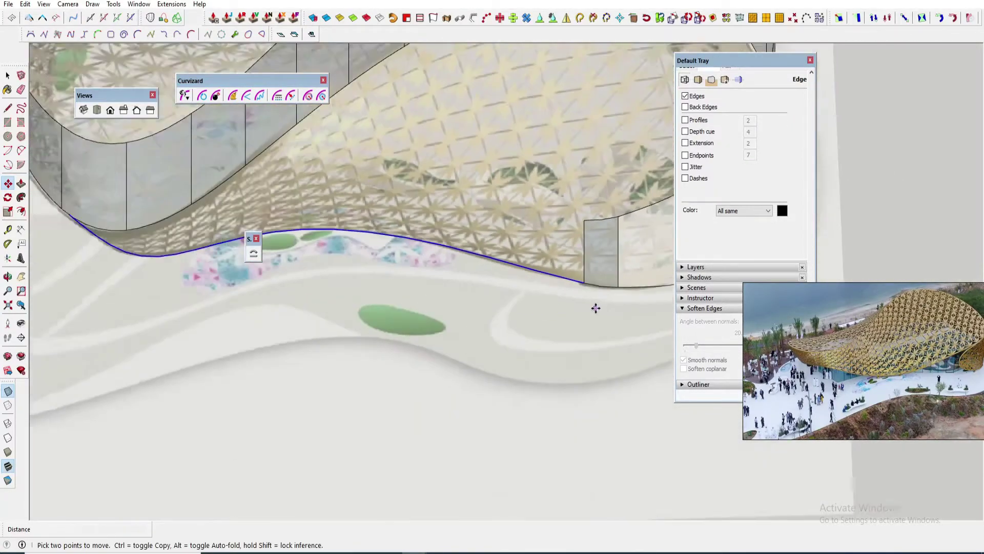
{"action": "middle_click_drag", "start_coordinate": [558, 292], "coordinate": [387, 298]}
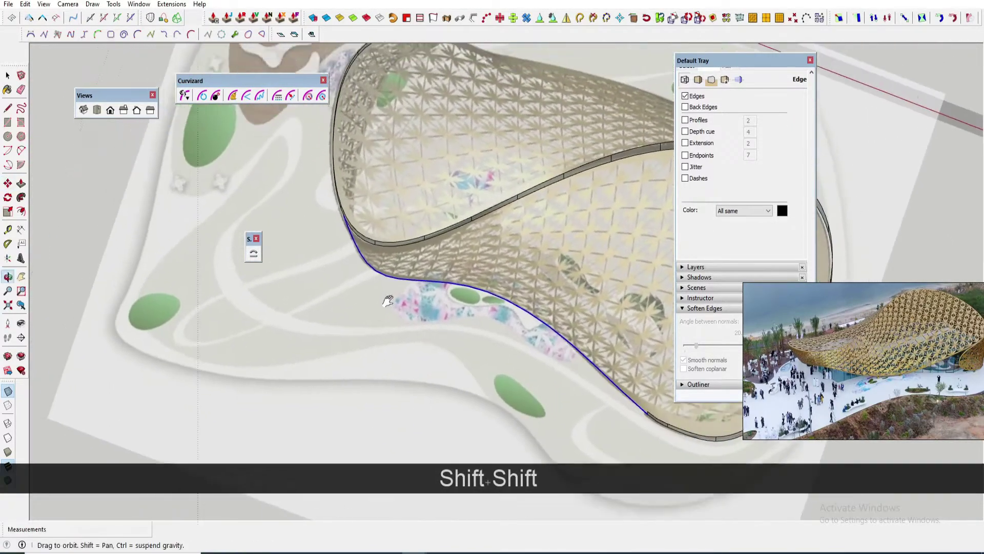
{"action": "scroll", "coordinate": [367, 266], "scroll_direction": "up", "scroll_amount": 2}
{"action": "key", "text": "space"}
{"action": "scroll", "coordinate": [367, 266], "scroll_direction": "up", "scroll_amount": 1}
{"action": "scroll", "coordinate": [404, 273], "scroll_direction": "down", "scroll_amount": 1}
{"action": "key", "text": "a"}
{"action": "scroll", "coordinate": [379, 230], "scroll_direction": "up", "scroll_amount": 4}
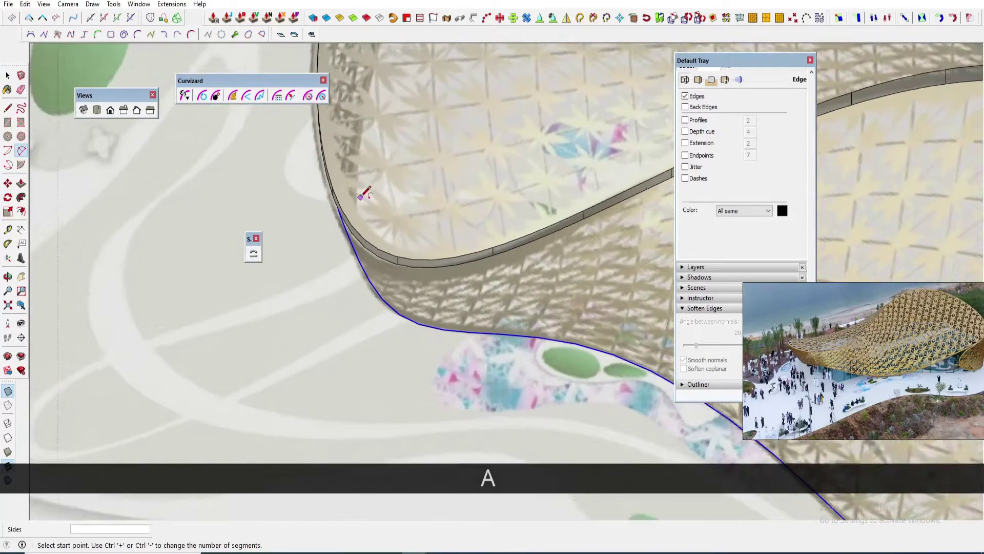
{"action": "left_click", "coordinate": [358, 266]}
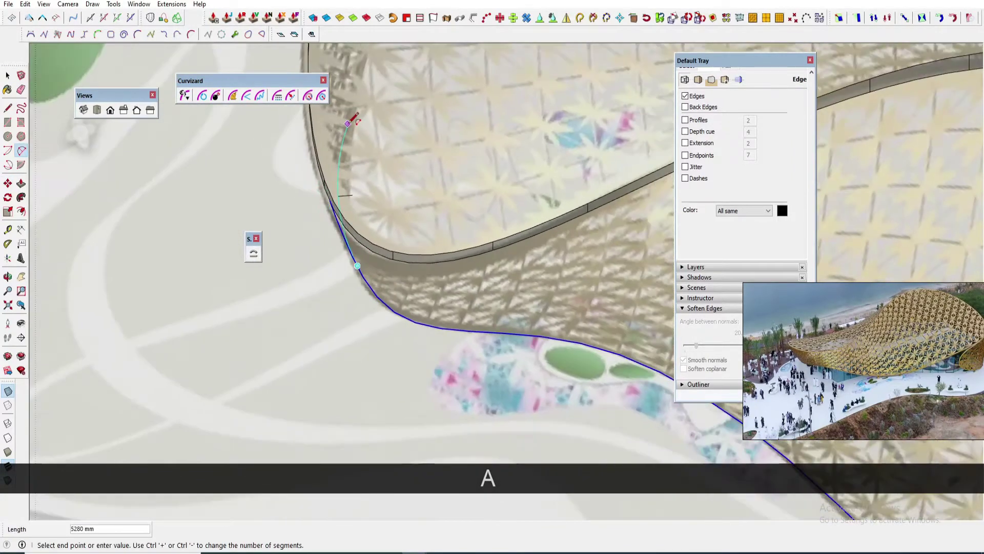
{"action": "scroll", "coordinate": [347, 124], "scroll_direction": "down", "scroll_amount": 2}
{"action": "middle_click_drag", "start_coordinate": [348, 123], "coordinate": [334, 275], "text": "shift"}
{"action": "scroll", "coordinate": [389, 97], "scroll_direction": "down", "scroll_amount": 2}
{"action": "key", "text": "space"}
Draw a shallow arc on the plan along the inner edge of the canopy's left lip.
{"action": "key", "text": "a"}
{"action": "scroll", "coordinate": [400, 72], "scroll_direction": "up", "scroll_amount": 4}
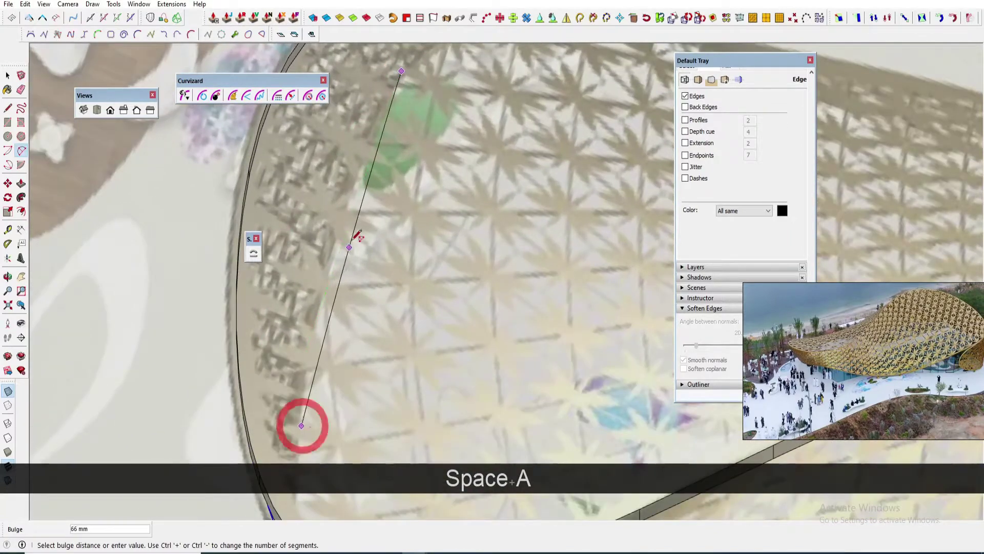
{"action": "scroll", "coordinate": [333, 271], "scroll_direction": "down", "scroll_amount": 3}
{"action": "key", "text": "space"}
{"action": "middle_click_drag", "start_coordinate": [379, 198], "coordinate": [379, 226], "text": "shift"}
{"action": "key", "text": "a"}
{"action": "scroll", "coordinate": [379, 213], "scroll_direction": "up", "scroll_amount": 3}
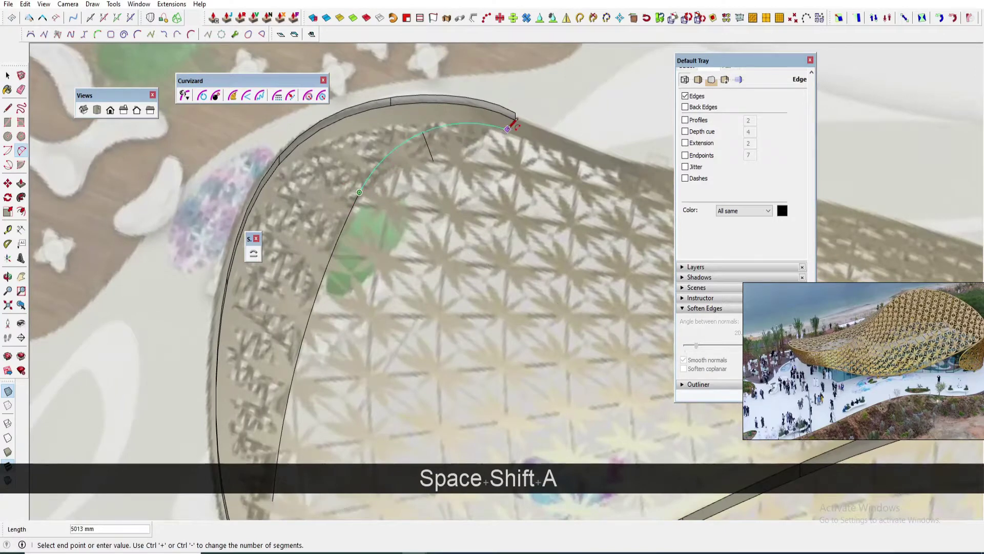
{"action": "scroll", "coordinate": [355, 201], "scroll_direction": "up", "scroll_amount": 2}
{"action": "key", "text": "space"}
Draw a tangent arc continuing the lip's inner edge toward the wall's rear end, and erase the first arc's overhanging end.
{"action": "key", "text": "a"}
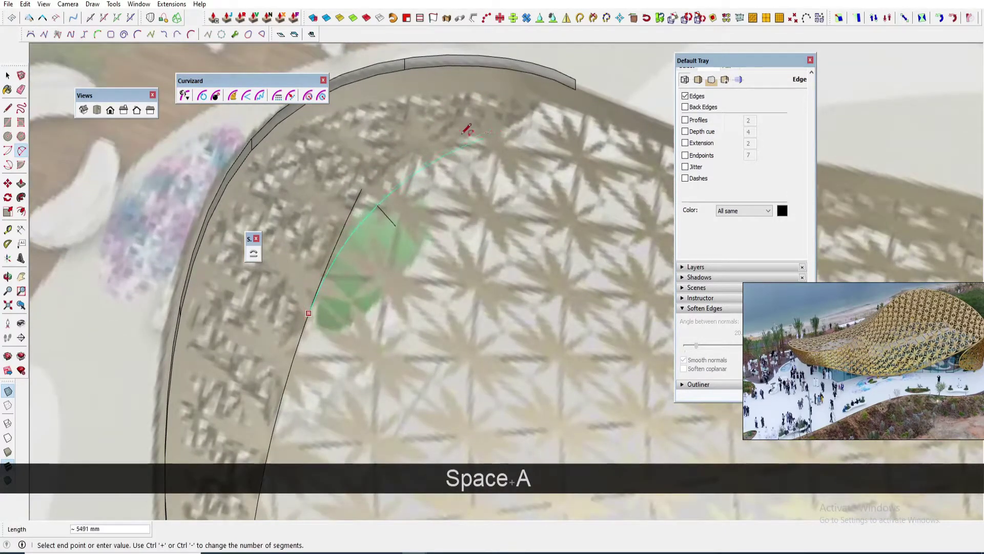
{"action": "scroll", "coordinate": [464, 131], "scroll_direction": "up", "scroll_amount": 2}
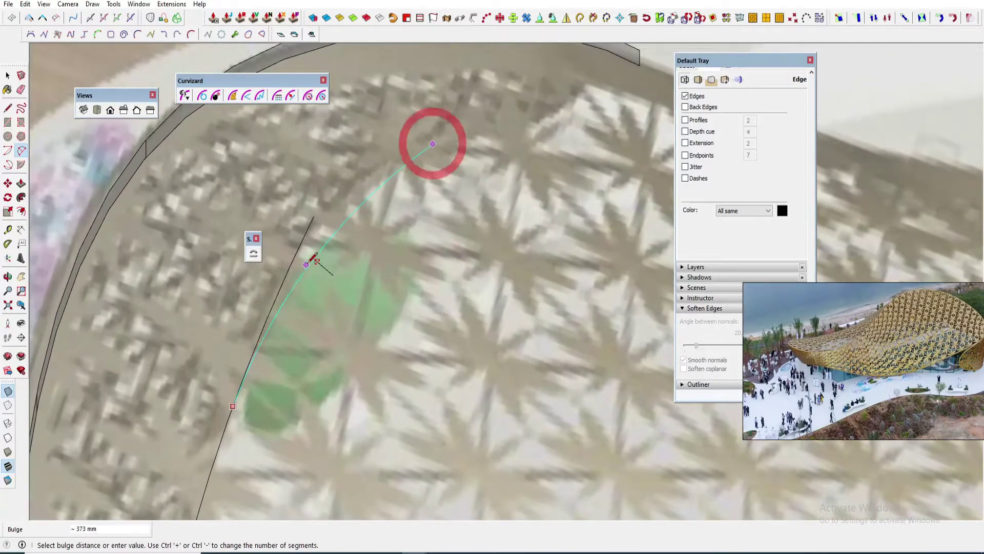
{"action": "key", "text": "e"}
{"action": "scroll", "coordinate": [326, 241], "scroll_direction": "down", "scroll_amount": 2}
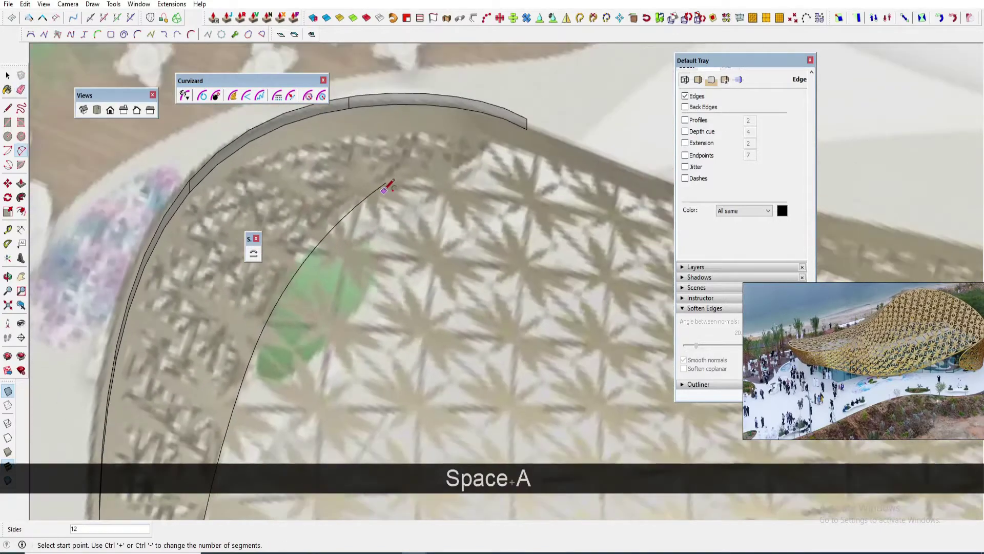
Draw another arc continuing the lip's inner edge up to the base of the wall's rear end.
{"action": "scroll", "coordinate": [538, 147], "scroll_direction": "up", "scroll_amount": 3}
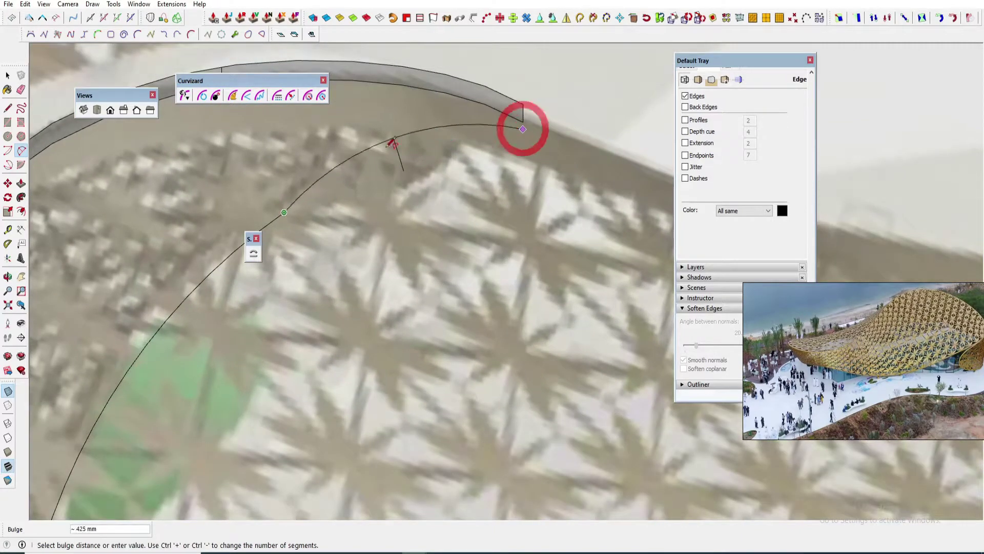
{"action": "left_click", "coordinate": [370, 159]}
{"action": "scroll", "coordinate": [424, 156], "scroll_direction": "down", "scroll_amount": 4}
{"action": "key", "text": "space"}
{"action": "scroll", "coordinate": [421, 165], "scroll_direction": "down", "scroll_amount": 4}
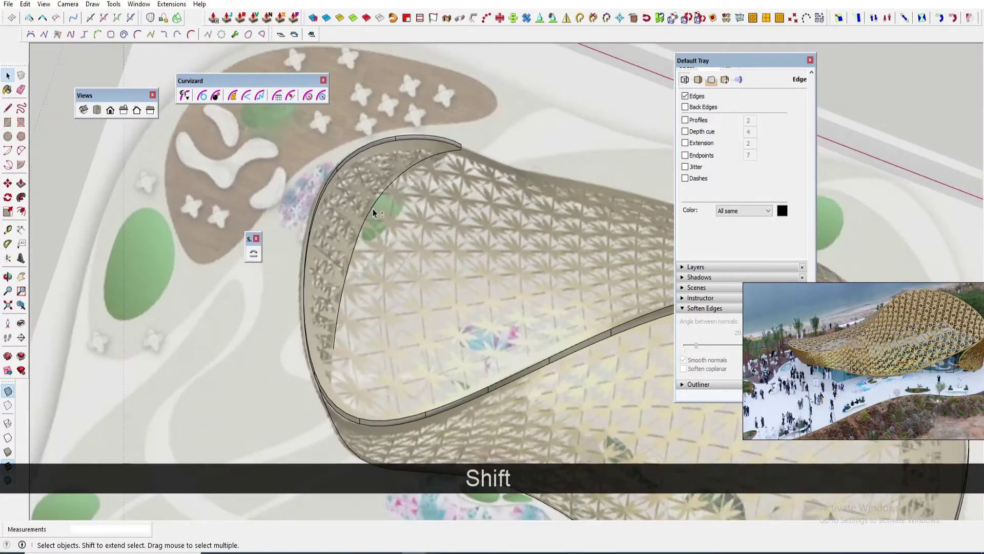
Extend the lower end of the lip's inner edge curve with a short, nearly straight arc toward the front rim.
{"action": "middle_click_drag", "start_coordinate": [337, 313], "coordinate": [309, 229], "text": "shift"}
{"action": "scroll", "coordinate": [302, 274], "scroll_direction": "up", "scroll_amount": 2}
{"action": "key", "text": "a"}
{"action": "left_click", "coordinate": [301, 257]}
{"action": "scroll", "coordinate": [329, 364], "scroll_direction": "up", "scroll_amount": 2}
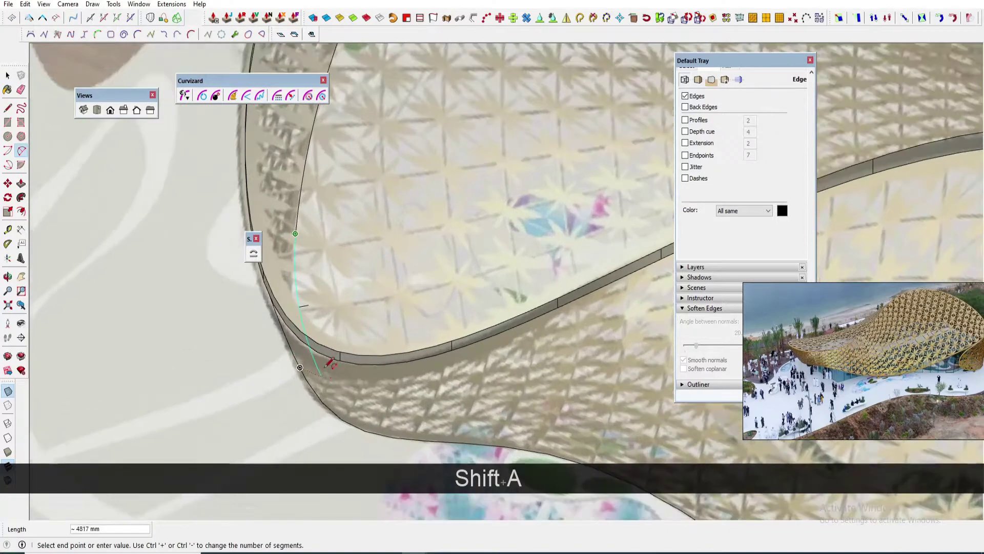
{"action": "scroll", "coordinate": [327, 382], "scroll_direction": "up", "scroll_amount": 2}
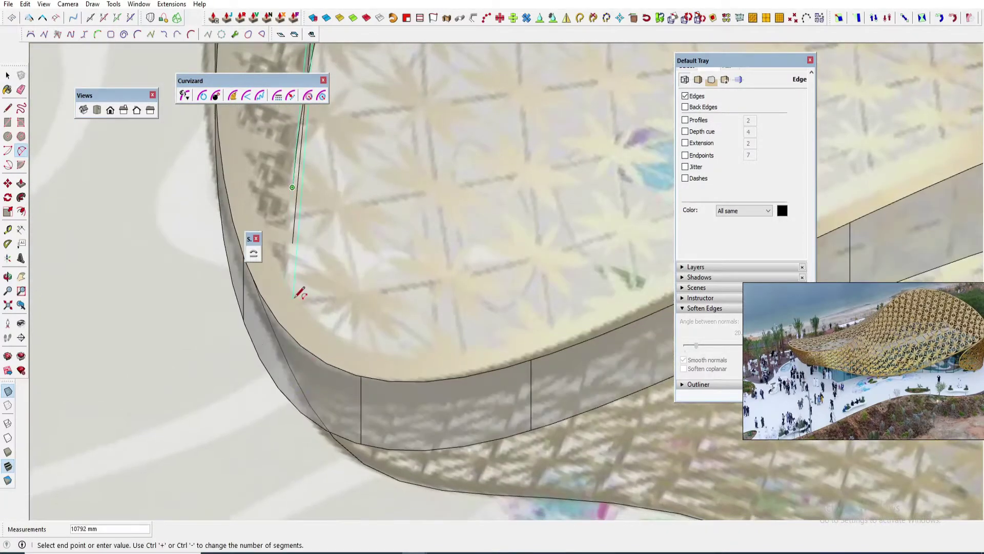
{"action": "scroll", "coordinate": [294, 307], "scroll_direction": "up", "scroll_amount": 2}
{"action": "scroll", "coordinate": [277, 272], "scroll_direction": "up", "scroll_amount": 2}
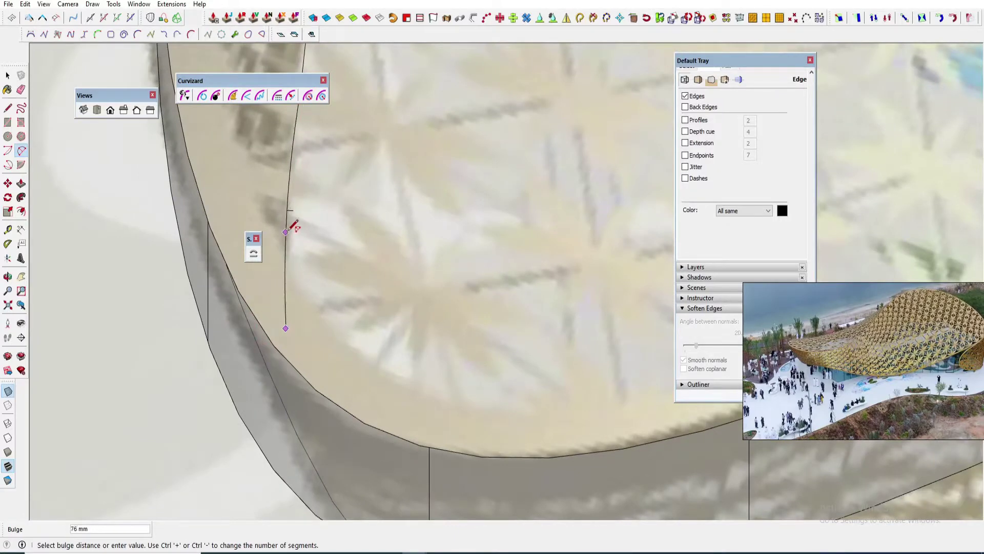
{"action": "scroll", "coordinate": [299, 205], "scroll_direction": "up", "scroll_amount": 2}
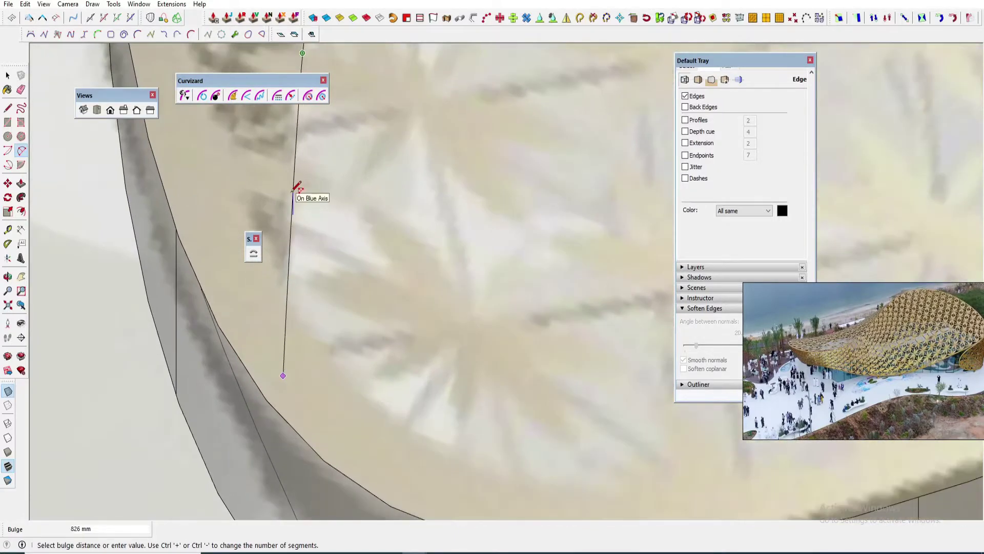
{"action": "left_click", "coordinate": [288, 222]}
{"action": "scroll", "coordinate": [288, 220], "scroll_direction": "down", "scroll_amount": 5}
{"action": "key", "text": "space"}
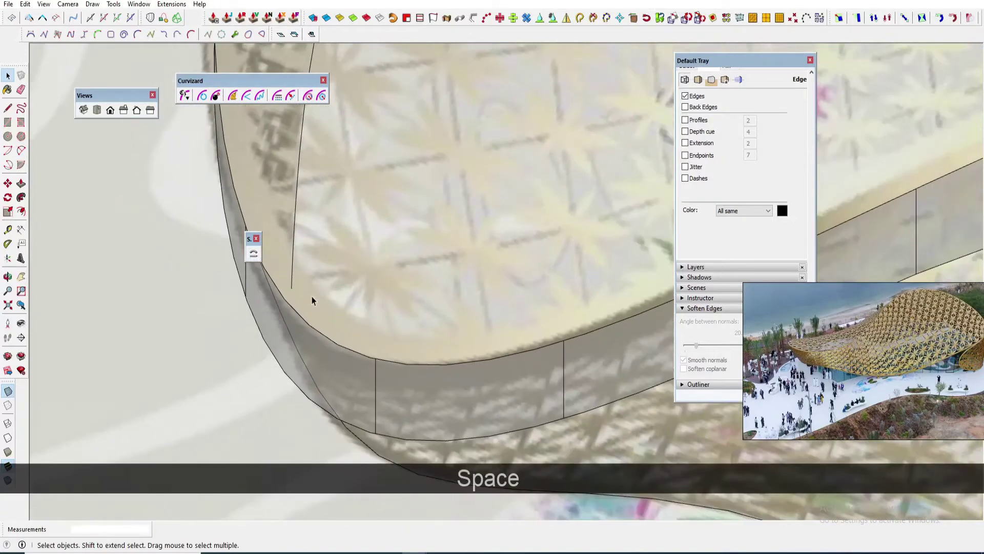
Join the inner edge curve to the front rim curve with a short arc, and select the connected curves.
{"action": "scroll", "coordinate": [288, 272], "scroll_direction": "up", "scroll_amount": 2}
{"action": "key", "text": "a"}
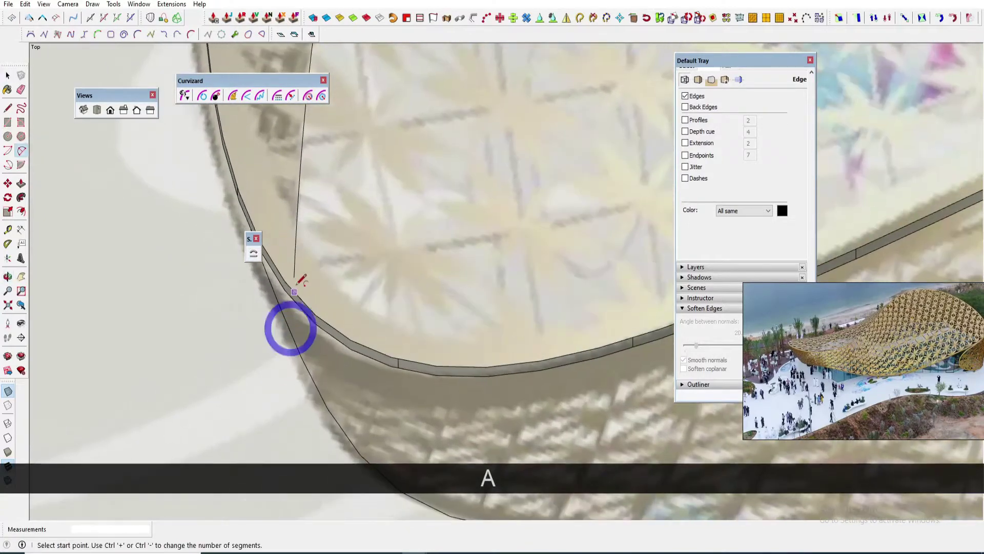
{"action": "left_click", "coordinate": [294, 277]}
{"action": "scroll", "coordinate": [326, 365], "scroll_direction": "down", "scroll_amount": 1}
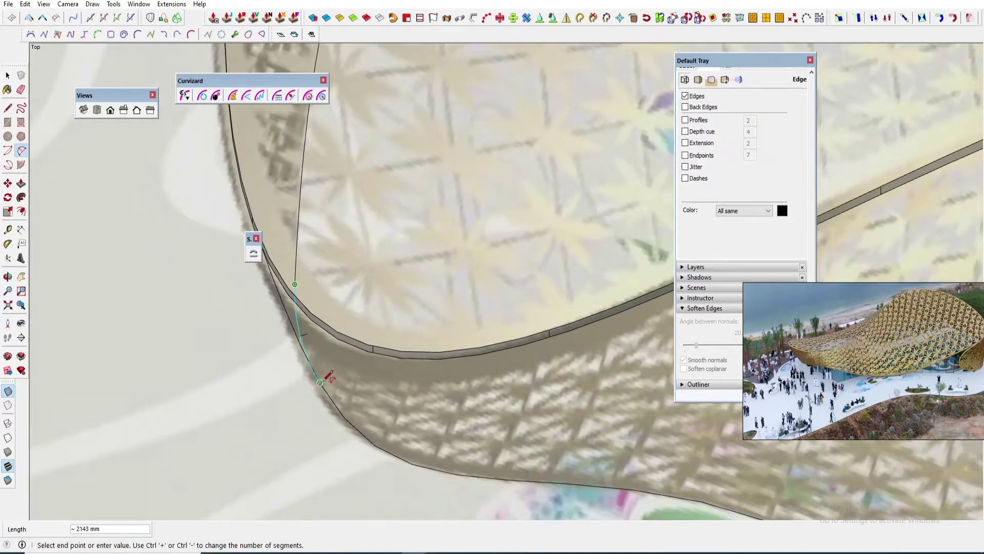
{"action": "scroll", "coordinate": [317, 369], "scroll_direction": "up", "scroll_amount": 2}
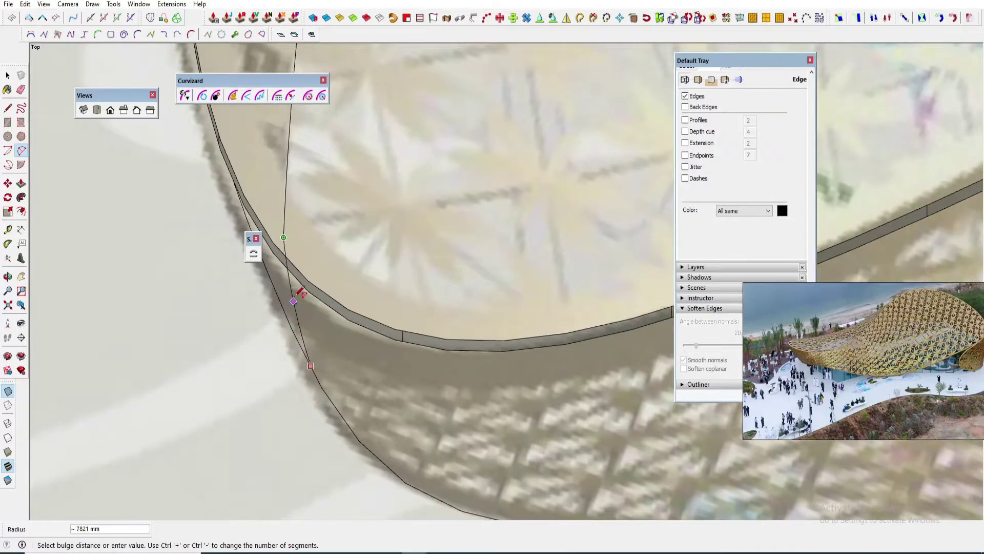
{"action": "key", "text": "space"}
{"action": "left_click", "coordinate": [288, 285]}
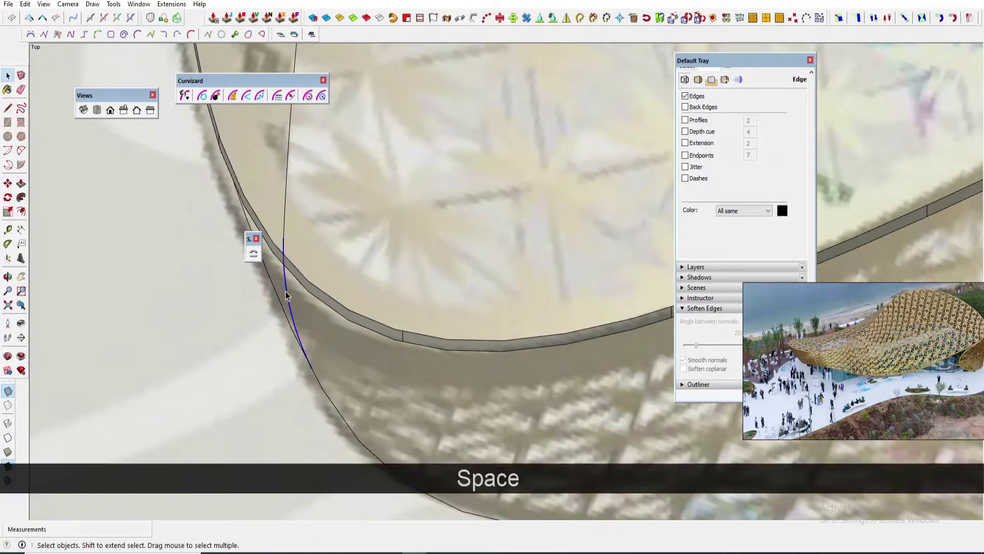
{"action": "scroll", "coordinate": [299, 319], "scroll_direction": "down", "scroll_amount": 3}
{"action": "scroll", "coordinate": [299, 316], "scroll_direction": "down", "scroll_amount": 3}
{"action": "middle_click_drag", "start_coordinate": [318, 274], "coordinate": [314, 318], "text": "shift"}
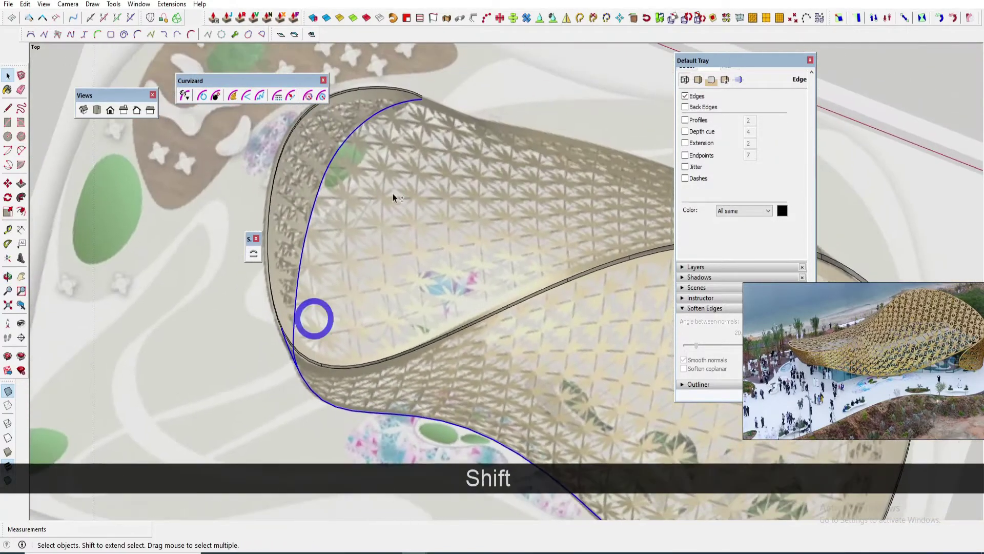
{"action": "scroll", "coordinate": [408, 173], "scroll_direction": "down", "scroll_amount": 1}
{"action": "scroll", "coordinate": [430, 104], "scroll_direction": "up", "scroll_amount": 4}
{"action": "scroll", "coordinate": [435, 106], "scroll_direction": "up", "scroll_amount": 4}
{"action": "key", "text": "a"}
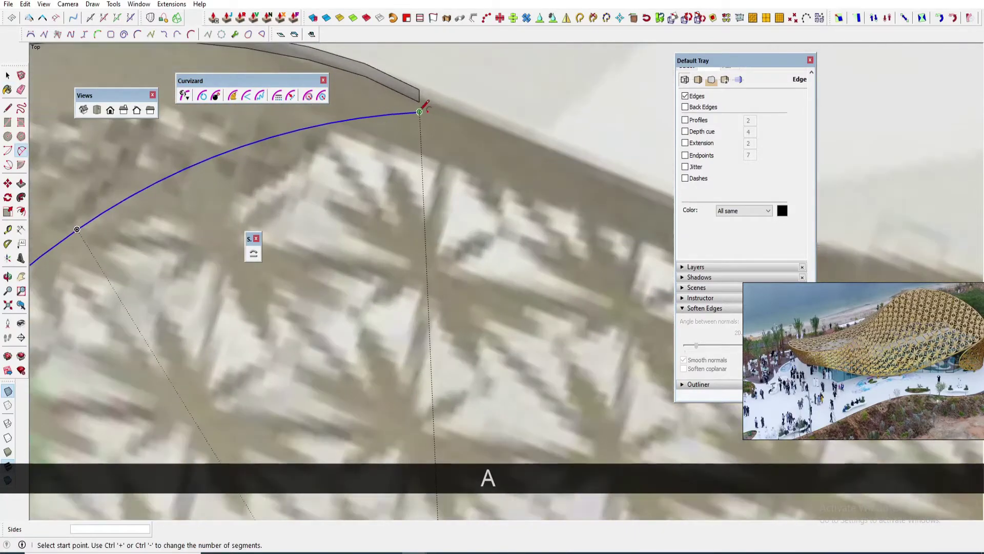
{"action": "scroll", "coordinate": [484, 120], "scroll_direction": "down", "scroll_amount": 4}
{"action": "key", "text": "space"}
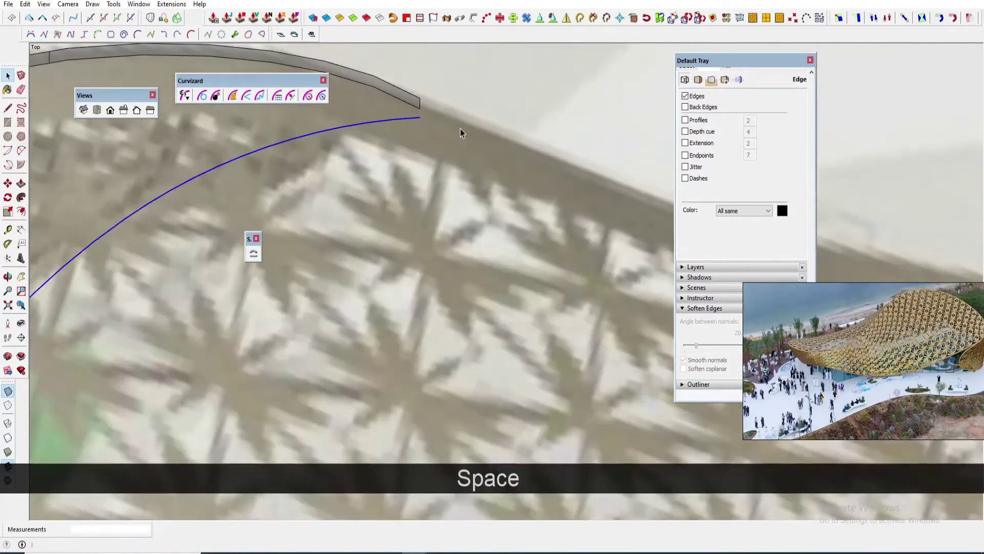
Examine how the traced lower curve fits the canopy wall and the plan image.
{"action": "scroll", "coordinate": [461, 132], "scroll_direction": "down", "scroll_amount": 2}
{"action": "scroll", "coordinate": [477, 167], "scroll_direction": "down", "scroll_amount": 5}
{"action": "middle_click_drag", "start_coordinate": [475, 168], "coordinate": [410, 299]}
{"action": "scroll", "coordinate": [408, 301], "scroll_direction": "up", "scroll_amount": 5}
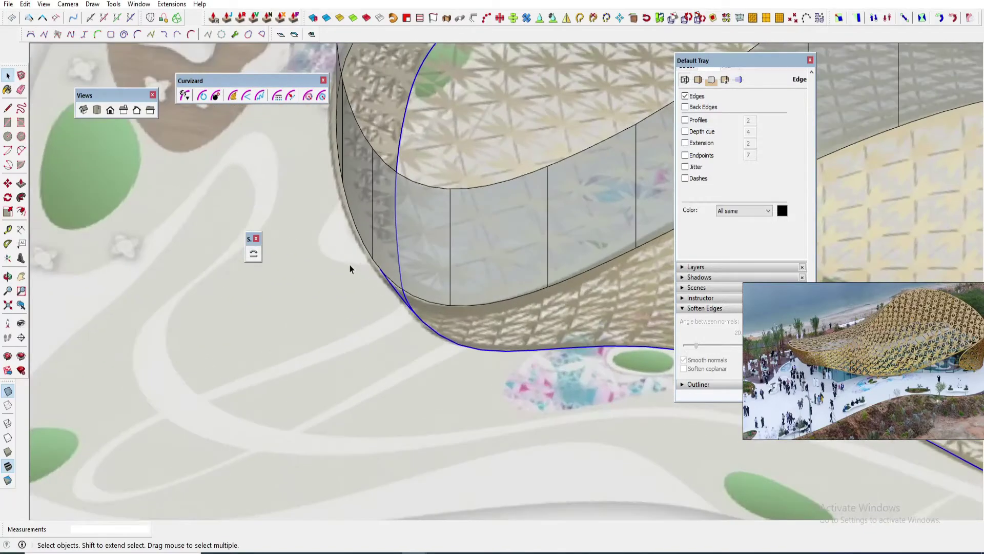
{"action": "scroll", "coordinate": [351, 258], "scroll_direction": "down", "scroll_amount": 5}
{"action": "scroll", "coordinate": [354, 256], "scroll_direction": "down", "scroll_amount": 5}
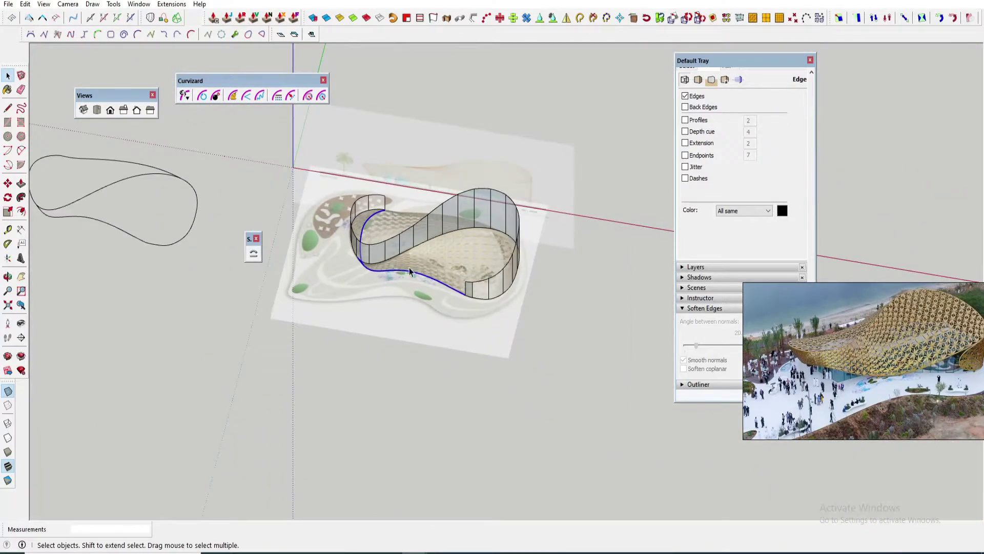
{"action": "scroll", "coordinate": [433, 287], "scroll_direction": "down", "scroll_amount": 3}
{"action": "middle_click_drag", "start_coordinate": [433, 287], "coordinate": [499, 267]}
{"action": "scroll", "coordinate": [439, 301], "scroll_direction": "up", "scroll_amount": 6}
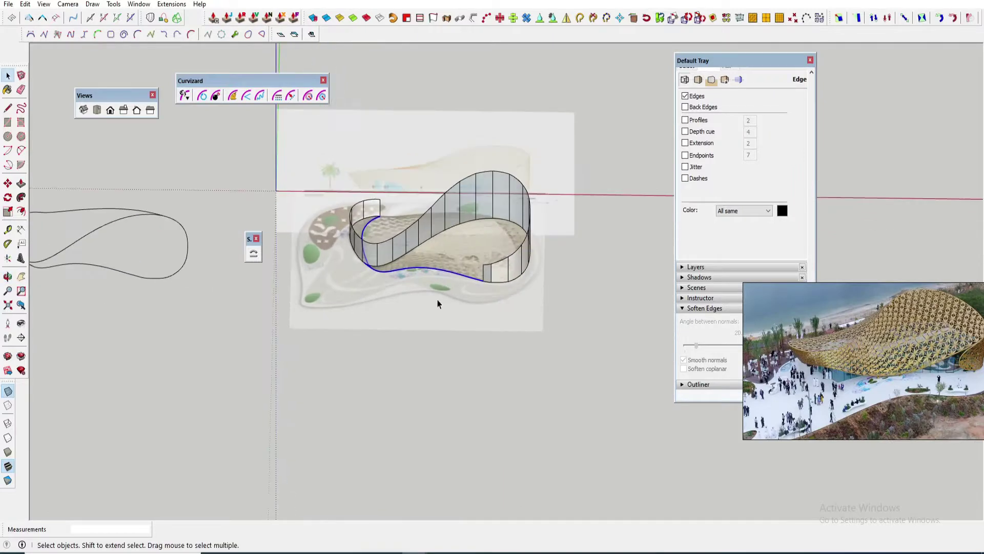
Hide the canopy wall component, leaving the traced lower curve on the plan image.
{"action": "key", "text": "Escape"}
{"action": "left_click", "coordinate": [448, 221]}
{"action": "right_click", "coordinate": [448, 221]}
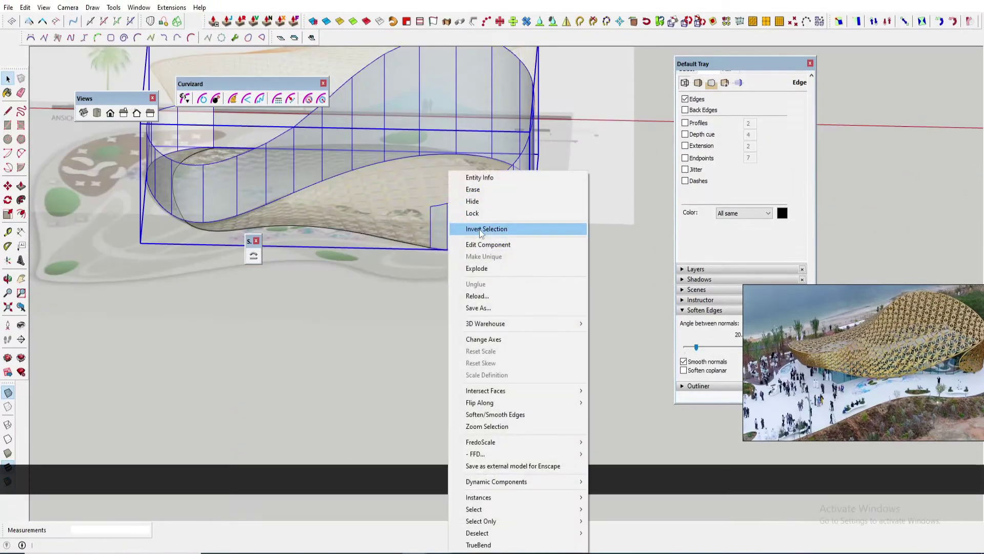
{"action": "left_click", "coordinate": [472, 200]}
{"action": "key", "text": "Escape"}
{"action": "scroll", "coordinate": [444, 216], "scroll_direction": "down", "scroll_amount": 2}
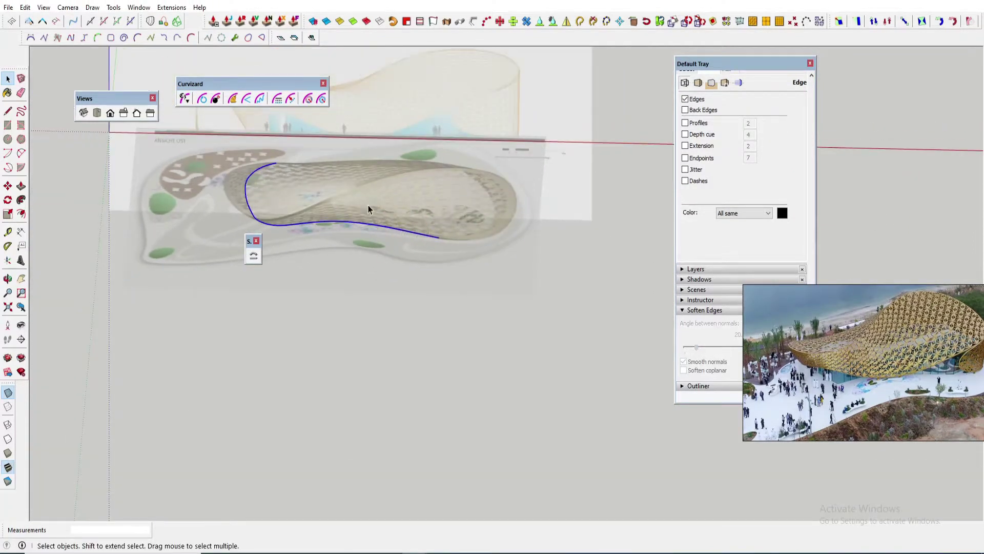
{"action": "scroll", "coordinate": [318, 211], "scroll_direction": "up", "scroll_amount": 3}
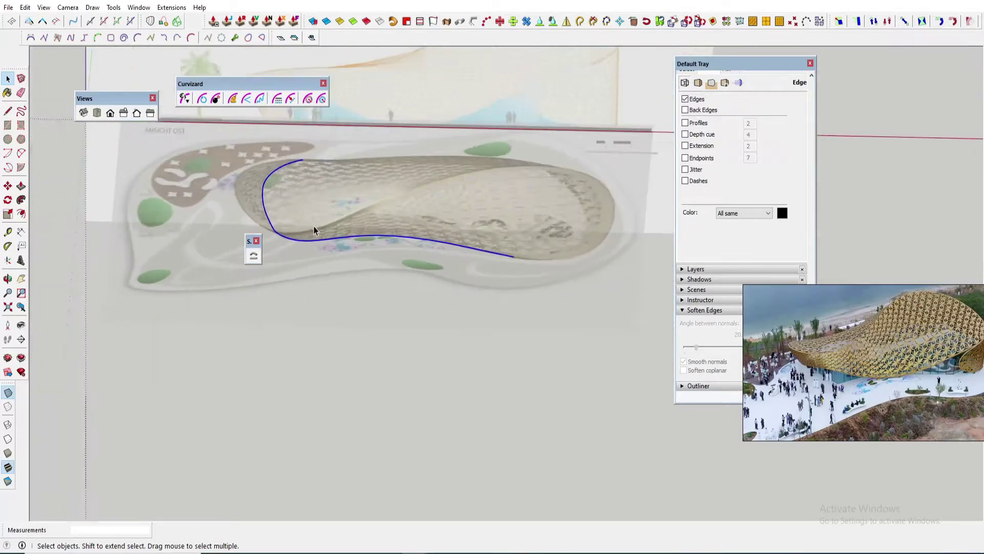
Draw a vertical line about 6.6 m tall behind the canopy's left end and make it a component.
{"action": "scroll", "coordinate": [314, 227], "scroll_direction": "down", "scroll_amount": 2}
{"action": "scroll", "coordinate": [304, 155], "scroll_direction": "up", "scroll_amount": 4}
{"action": "key", "text": "r"}
{"action": "key", "text": "l"}
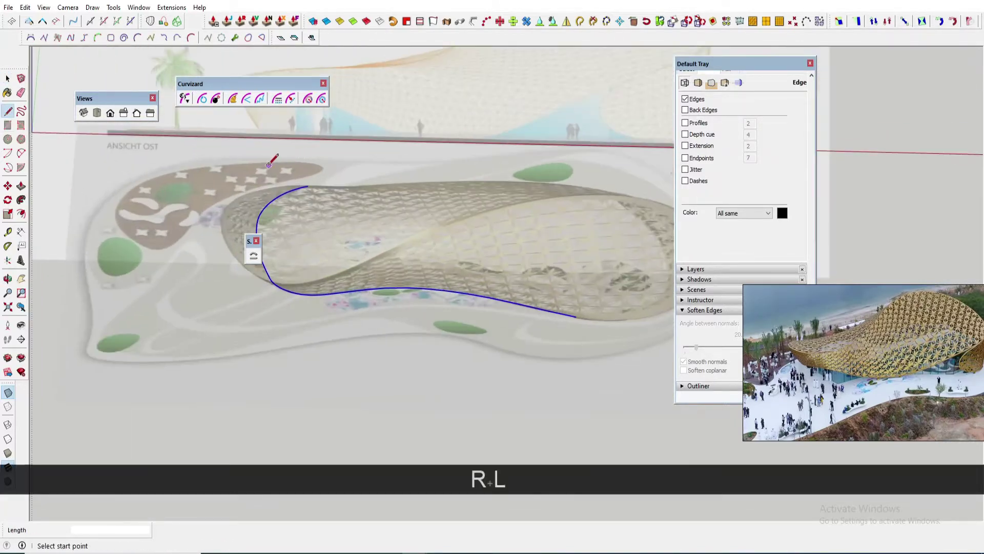
{"action": "left_click", "coordinate": [269, 164]}
{"action": "scroll", "coordinate": [264, 151], "scroll_direction": "down", "scroll_amount": 3}
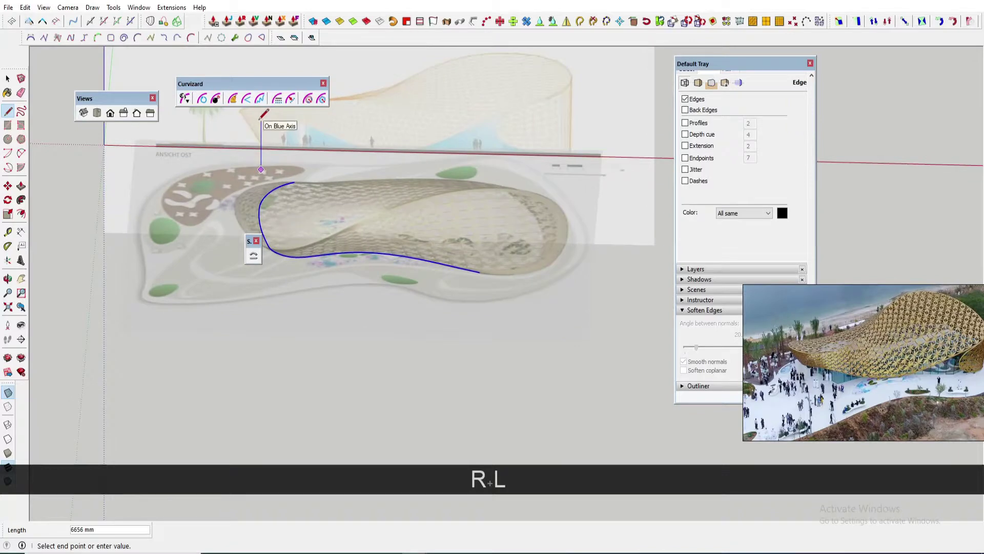
{"action": "left_click", "coordinate": [259, 141]}
{"action": "right_click", "coordinate": [261, 144]}
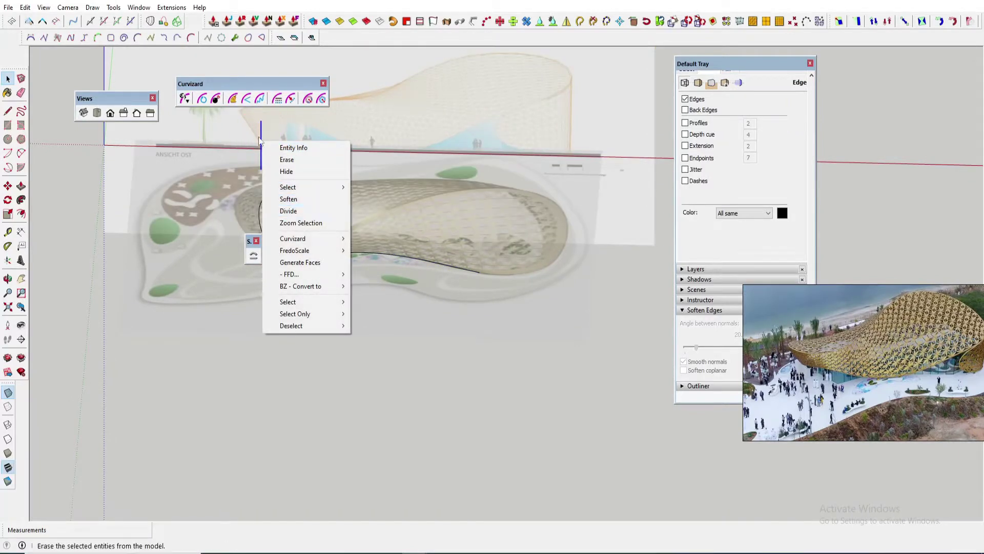
{"action": "left_click", "coordinate": [260, 132]}
{"action": "left_click", "coordinate": [260, 132]}
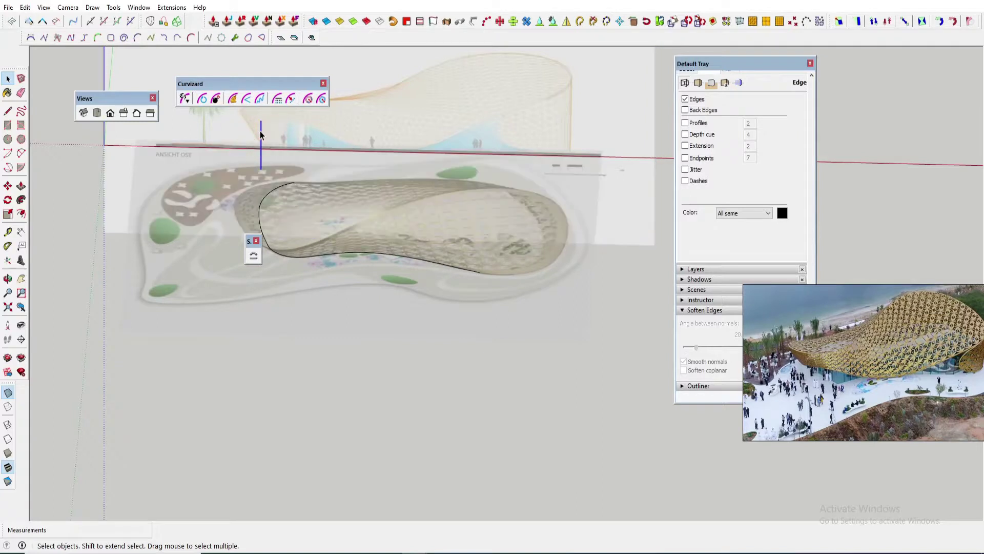
{"action": "key", "text": "g"}
{"action": "key", "text": "Return"}
{"action": "scroll", "coordinate": [291, 203], "scroll_direction": "up", "scroll_amount": 2}
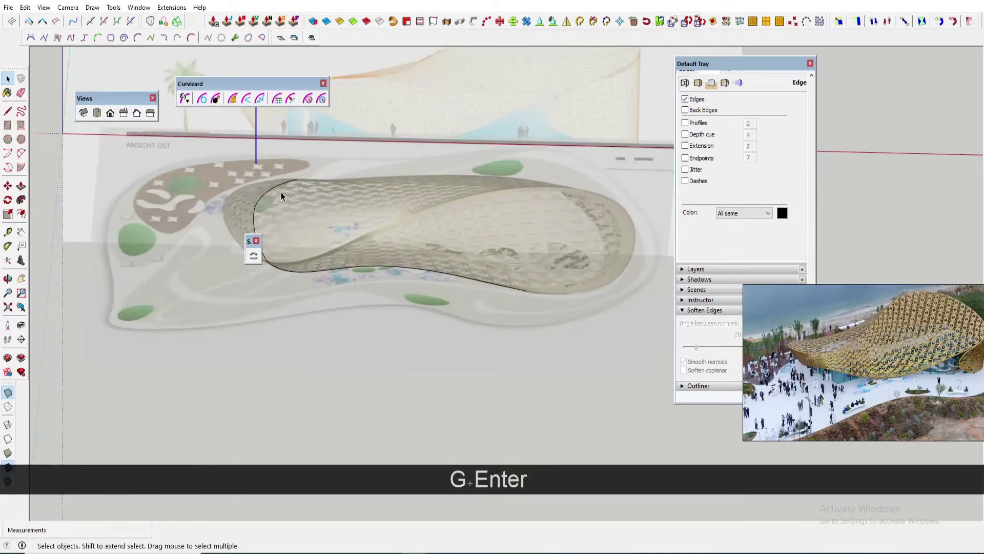
Copy the vertical line component along the traced lower curve at 4000 mm spacing.
{"action": "left_click", "coordinate": [275, 189]}
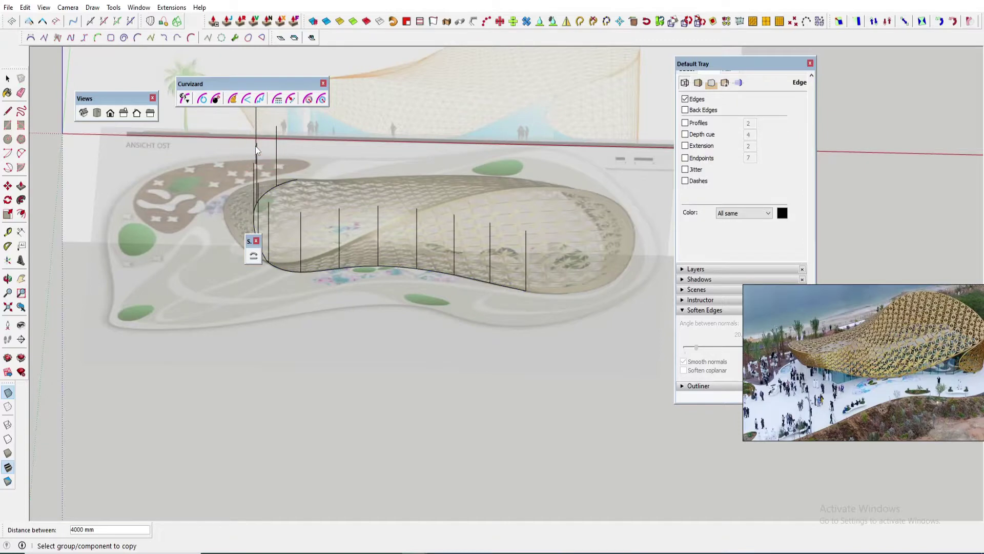
{"action": "key", "text": "Return"}
{"action": "middle_click_drag", "start_coordinate": [256, 149], "coordinate": [552, 281]}
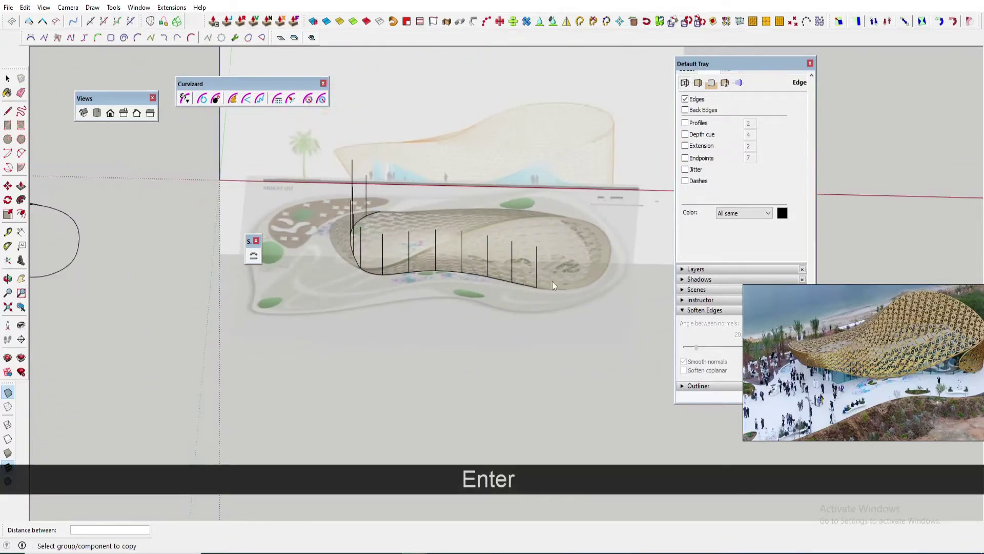
{"action": "key", "text": "space"}
Select all the copied verticals on the lower curve and explode them into separate edges.
{"action": "mouse_move", "coordinate": [423, 240]}
{"action": "middle_mouse_down"}
{"action": "mouse_move", "coordinate": [378, 190]}
{"action": "mouse_move", "coordinate": [377, 225]}
{"action": "mouse_move", "coordinate": [369, 200]}
{"action": "mouse_move", "coordinate": [394, 187]}
{"action": "middle_mouse_up"}
{"action": "key", "text": "e"}
{"action": "key", "text": "space"}
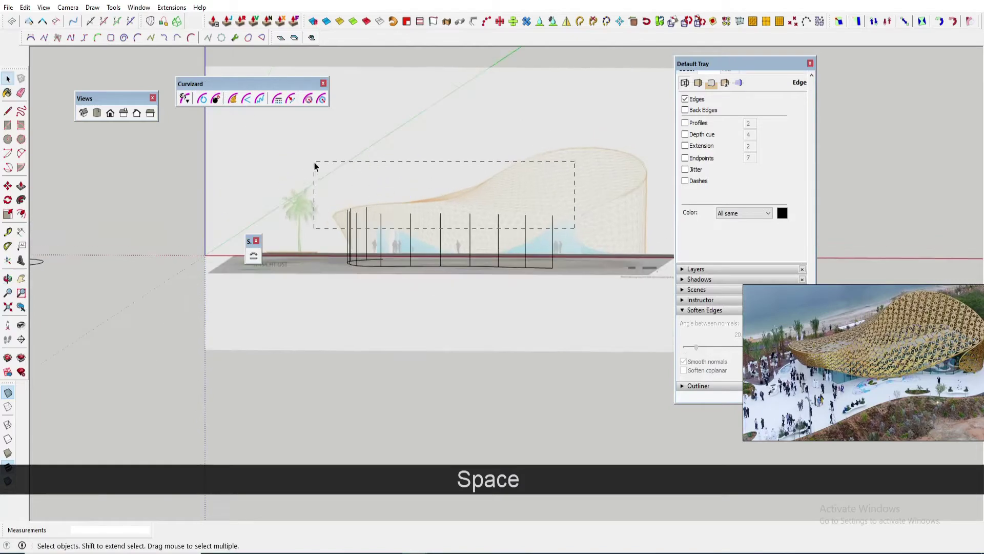
{"action": "right_click", "coordinate": [357, 233]}
{"action": "left_click", "coordinate": [393, 290]}
{"action": "scroll", "coordinate": [399, 227], "scroll_direction": "down", "scroll_amount": 1}
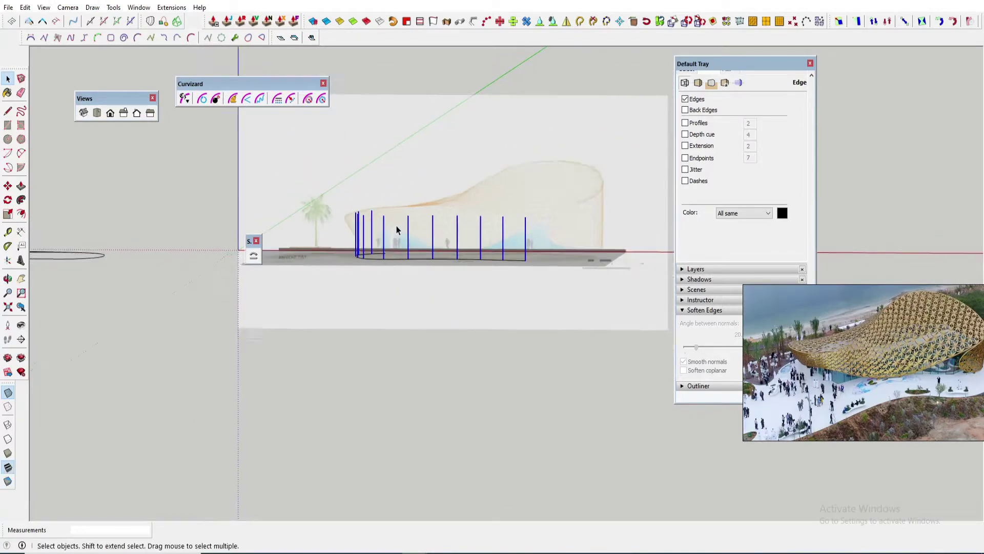
{"action": "middle_click_drag", "start_coordinate": [422, 233], "coordinate": [449, 250]}
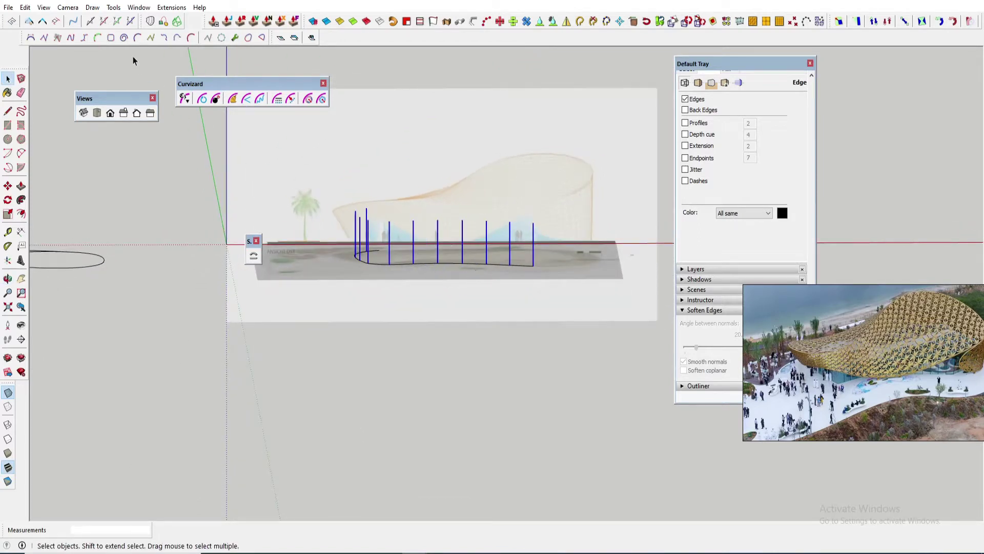
In front view, lower the top of the rightmost vertical about 1790 mm to the opening's edge on the elevation.
{"action": "left_click", "coordinate": [109, 113]}
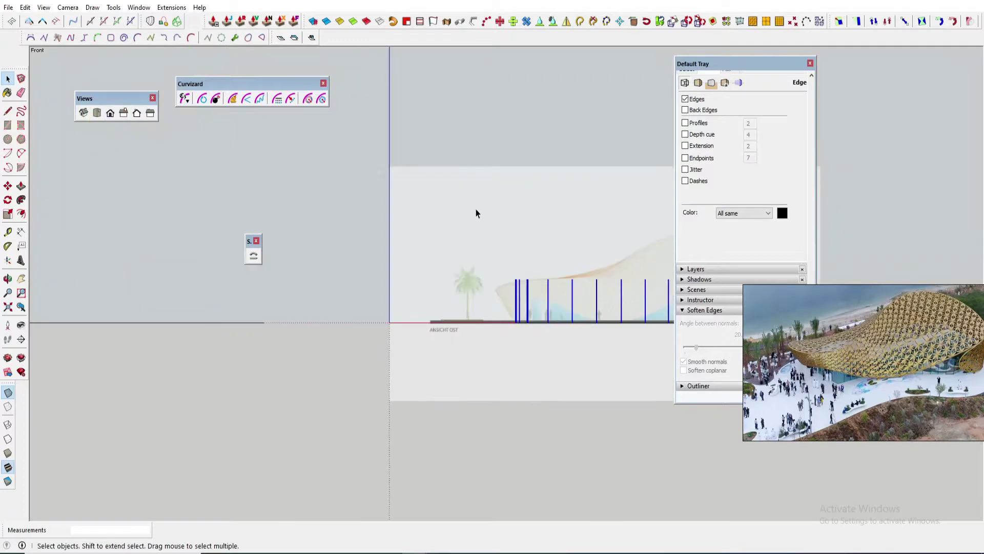
{"action": "scroll", "coordinate": [487, 257], "scroll_direction": "down", "scroll_amount": 2}
{"action": "scroll", "coordinate": [589, 263], "scroll_direction": "up", "scroll_amount": 5}
{"action": "key", "text": "space"}
{"action": "left_click_drag", "start_coordinate": [552, 204], "coordinate": [582, 263]}
{"action": "scroll", "coordinate": [583, 243], "scroll_direction": "up", "scroll_amount": 2}
{"action": "key", "text": "m"}
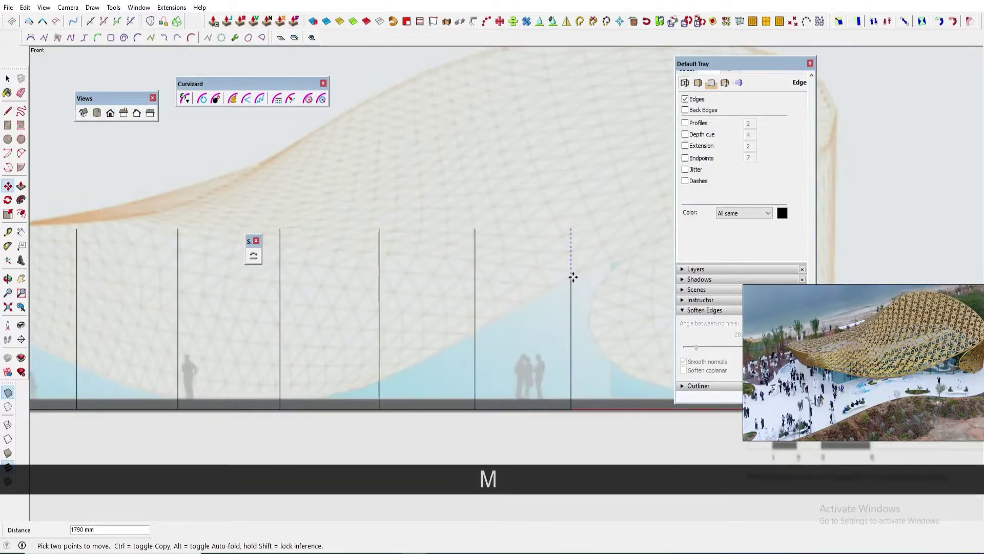
{"action": "left_click", "coordinate": [573, 277]}
{"action": "key", "text": "space"}
Lower the tops of the next verticals to the canopy's bottom edge along its middle stretch on the elevation.
{"action": "scroll", "coordinate": [572, 251], "scroll_direction": "down", "scroll_amount": 2}
{"action": "key", "text": "space"}
{"action": "left_click", "coordinate": [441, 225]}
{"action": "scroll", "coordinate": [440, 226], "scroll_direction": "down", "scroll_amount": 3}
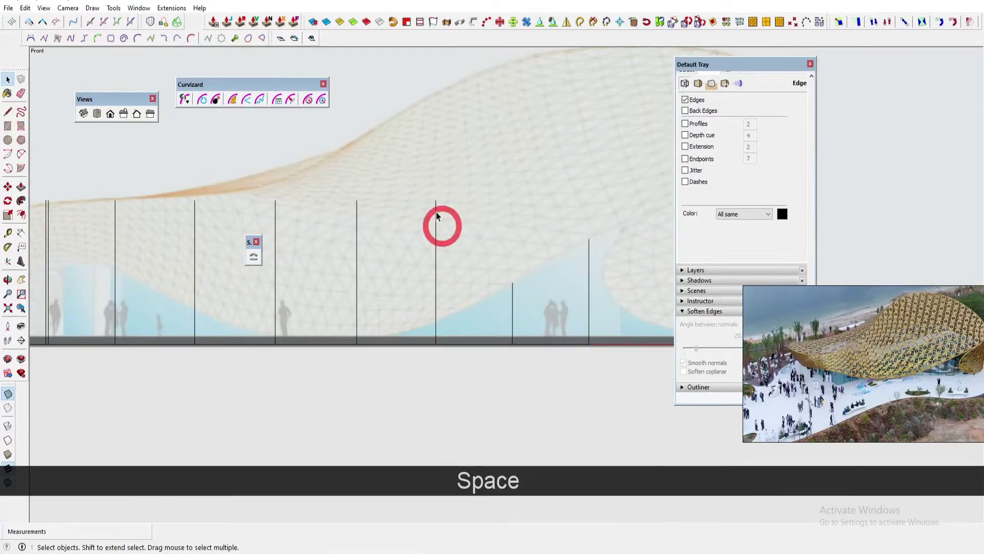
{"action": "key", "text": "m"}
{"action": "key", "text": "space"}
{"action": "key", "text": "m"}
{"action": "left_click", "coordinate": [306, 198]}
{"action": "left_click", "coordinate": [306, 292]}
Shorten the verticals at the left opening so their tops follow the opening's sloping edge.
{"action": "scroll", "coordinate": [313, 129], "scroll_direction": "up", "scroll_amount": 4}
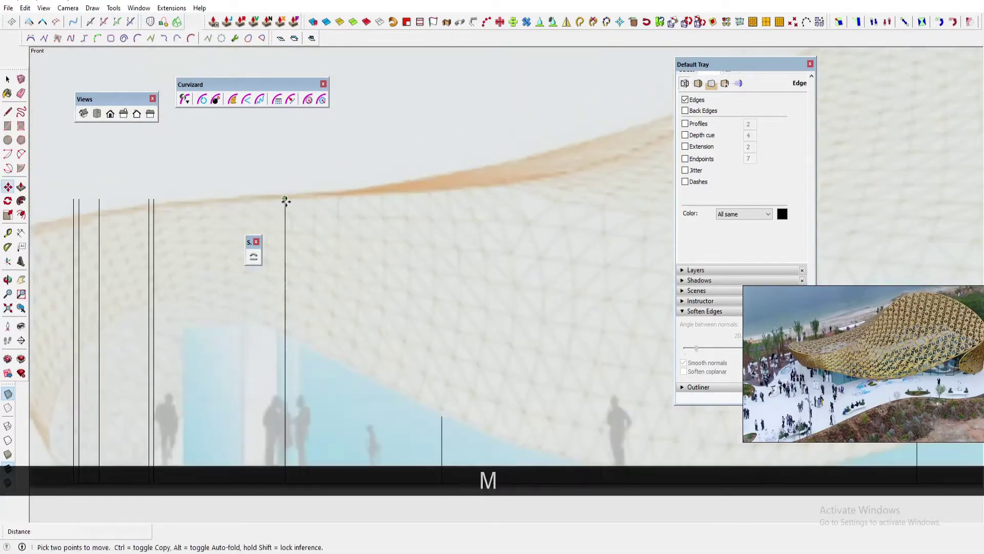
{"action": "left_click", "coordinate": [285, 202]}
{"action": "key", "text": "space"}
{"action": "middle_click_drag", "start_coordinate": [285, 333], "coordinate": [325, 334]}
{"action": "key", "text": "m"}
{"action": "left_click", "coordinate": [110, 114]}
{"action": "key", "text": "space"}
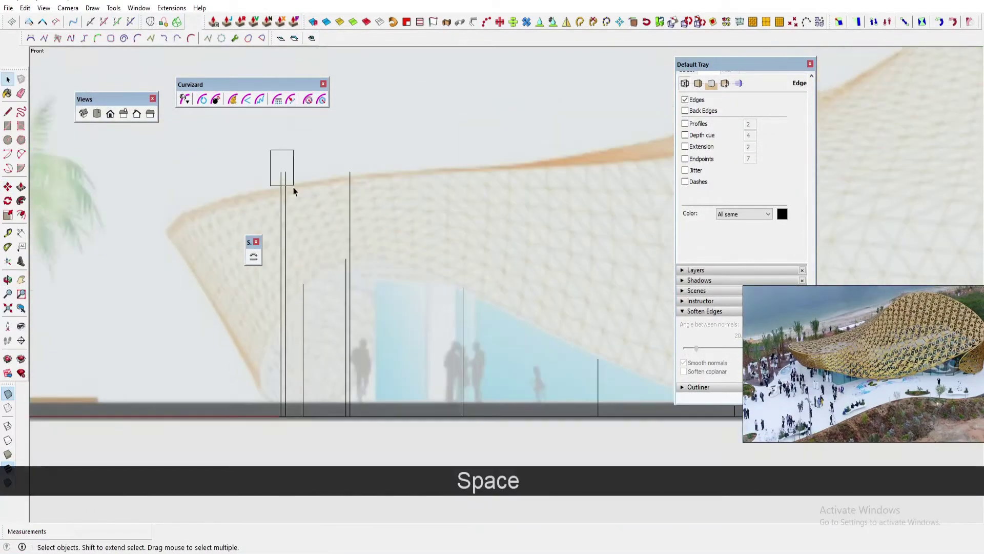
Lower the tops of the closely spaced verticals at the canopy's left tip to the opening's edge in front view.
{"action": "left_click", "coordinate": [297, 165]}
{"action": "middle_click_drag", "start_coordinate": [296, 165], "coordinate": [318, 358]}
{"action": "left_click", "coordinate": [110, 114]}
{"action": "key", "text": "m"}
{"action": "left_click", "coordinate": [262, 315]}
{"action": "scroll", "coordinate": [461, 209], "scroll_direction": "up", "scroll_amount": 3}
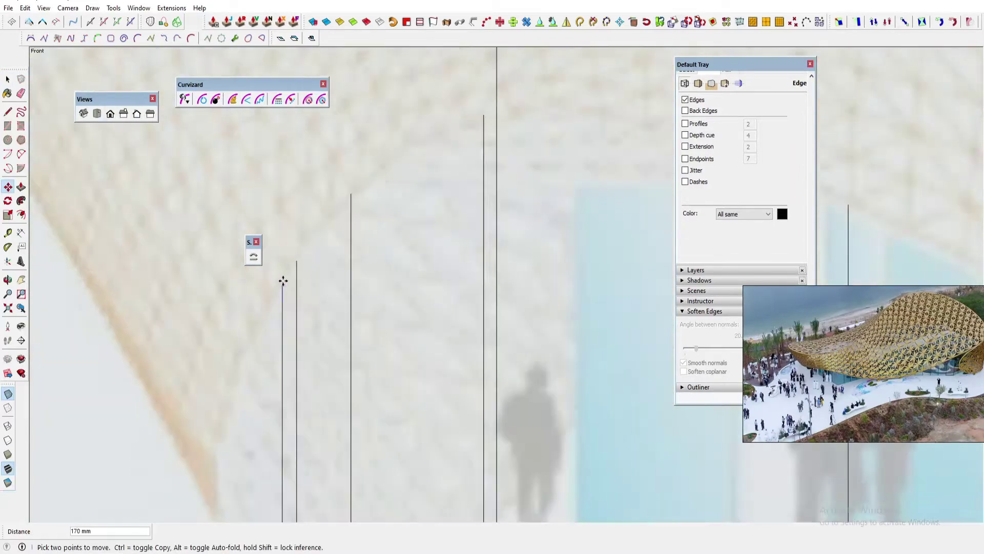
{"action": "middle_click_drag", "start_coordinate": [461, 209], "coordinate": [371, 321]}
{"action": "key", "text": "space"}
Copy a vertical along the lower curve into the gap at its front-left bend.
{"action": "key", "text": "m"}
{"action": "left_click", "coordinate": [212, 384]}
{"action": "scroll", "coordinate": [212, 384], "scroll_direction": "down", "scroll_amount": 4}
{"action": "scroll", "coordinate": [308, 349], "scroll_direction": "up", "scroll_amount": 6}
{"action": "key", "text": "m"}
{"action": "left_click", "coordinate": [216, 362], "text": "ctrl"}
{"action": "left_click", "coordinate": [349, 378]}
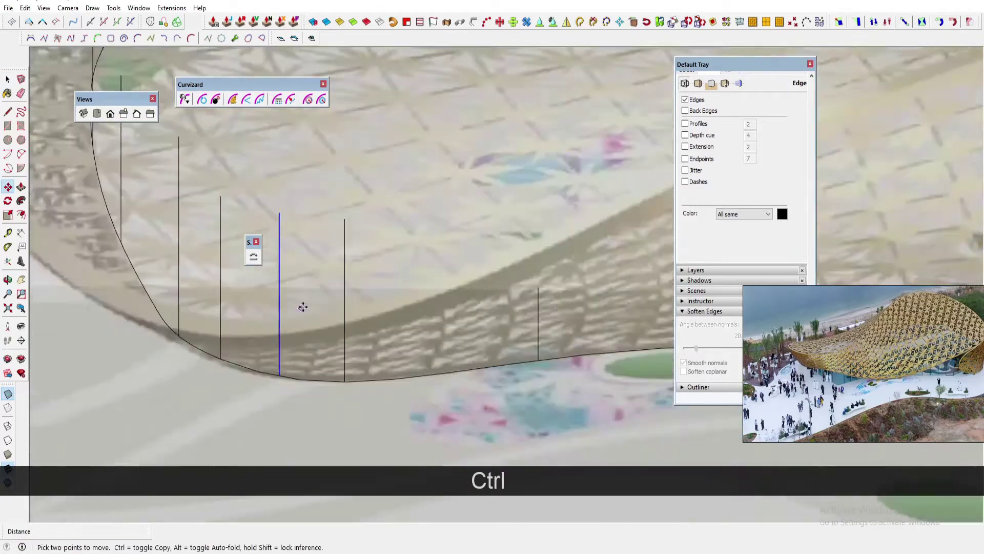
Adjust the tops of the added front-left bend verticals to the left opening's upper edge in front view.
{"action": "scroll", "coordinate": [303, 307], "scroll_direction": "down", "scroll_amount": 3}
{"action": "key", "text": "space"}
{"action": "left_click", "coordinate": [259, 286], "text": "ctrl"}
{"action": "left_click", "coordinate": [110, 113]}
{"action": "left_click", "coordinate": [306, 244]}
{"action": "scroll", "coordinate": [266, 257], "scroll_direction": "up", "scroll_amount": 6}
{"action": "key", "text": "m"}
{"action": "left_click", "coordinate": [423, 237]}
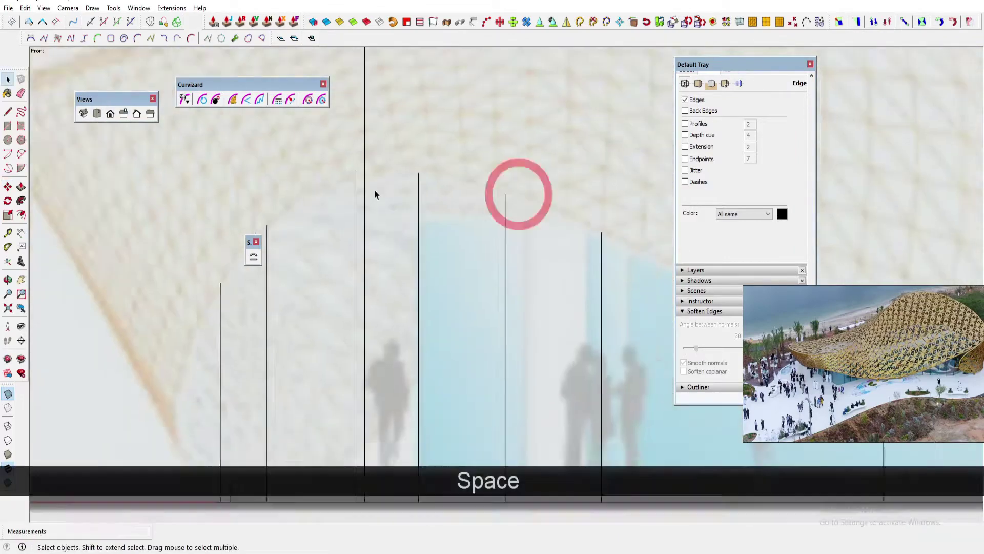
Copy a vertical further along the front curve and lower its top about 1363 mm to the left opening's sloping edge.
{"action": "middle_click_drag", "start_coordinate": [374, 190], "coordinate": [390, 287]}
{"action": "key", "text": "m"}
{"action": "left_click", "coordinate": [424, 374], "text": "ctrl"}
{"action": "left_click", "coordinate": [501, 373]}
{"action": "left_click", "coordinate": [492, 235], "text": "ctrl"}
{"action": "left_click", "coordinate": [111, 114]}
{"action": "key", "text": "m"}
{"action": "left_click", "coordinate": [478, 196]}
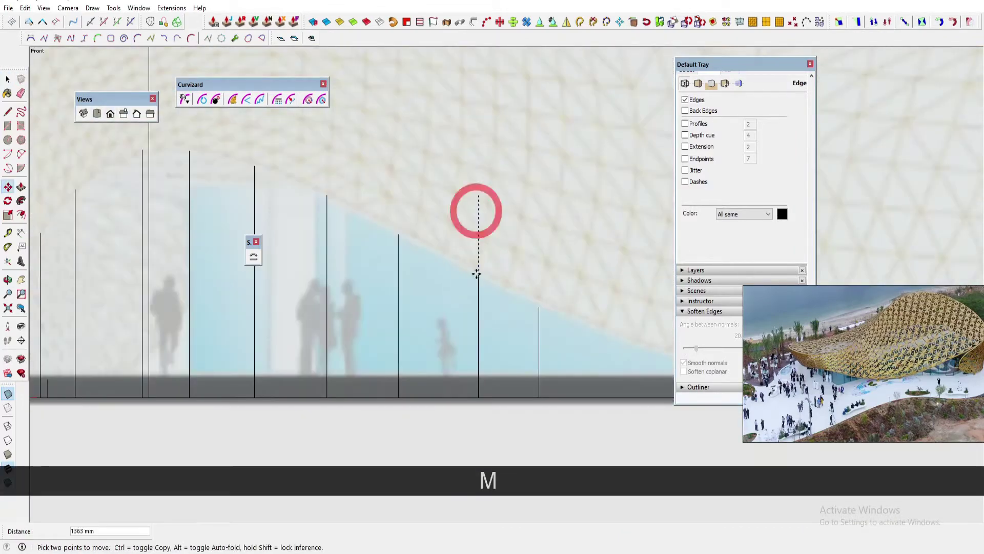
{"action": "left_click", "coordinate": [477, 273]}
Copy another vertical into the gap right of the left opening and fit its top to the sloping edge.
{"action": "middle_click_drag", "start_coordinate": [451, 257], "coordinate": [446, 328]}
{"action": "key", "text": "space"}
{"action": "left_click", "coordinate": [417, 326]}
{"action": "key", "text": "m"}
{"action": "left_click", "coordinate": [413, 324], "text": "ctrl"}
{"action": "left_click", "coordinate": [516, 314]}
{"action": "left_click", "coordinate": [516, 314], "text": "ctrl"}
{"action": "left_click", "coordinate": [110, 113]}
{"action": "left_click", "coordinate": [461, 241]}
{"action": "scroll", "coordinate": [492, 266], "scroll_direction": "up", "scroll_amount": 4}
{"action": "key", "text": "m"}
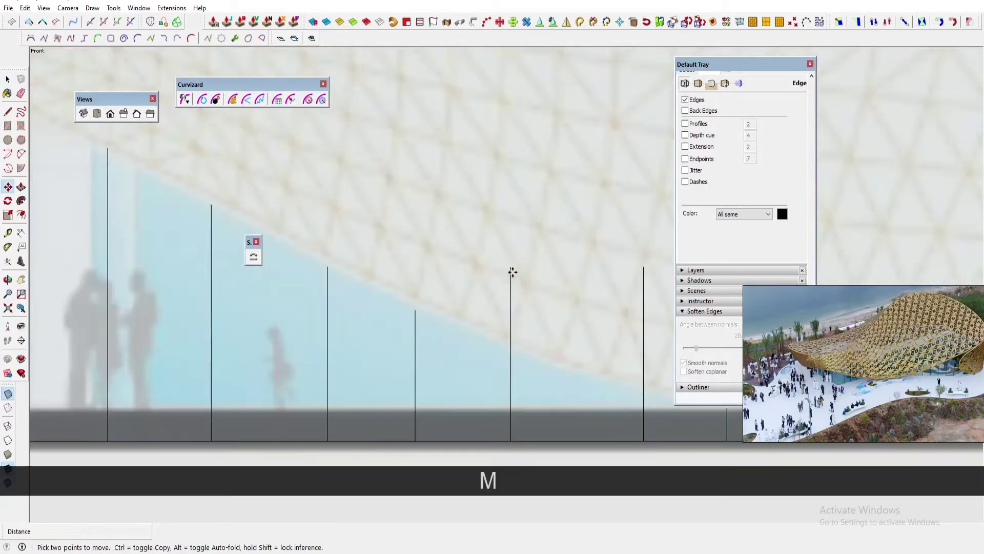
Add verticals along the curve's low middle stretch and shorten them to the canopy's bottom edge in front view.
{"action": "middle_click_drag", "start_coordinate": [566, 357], "coordinate": [446, 356]}
{"action": "left_click", "coordinate": [495, 361], "text": "ctrl"}
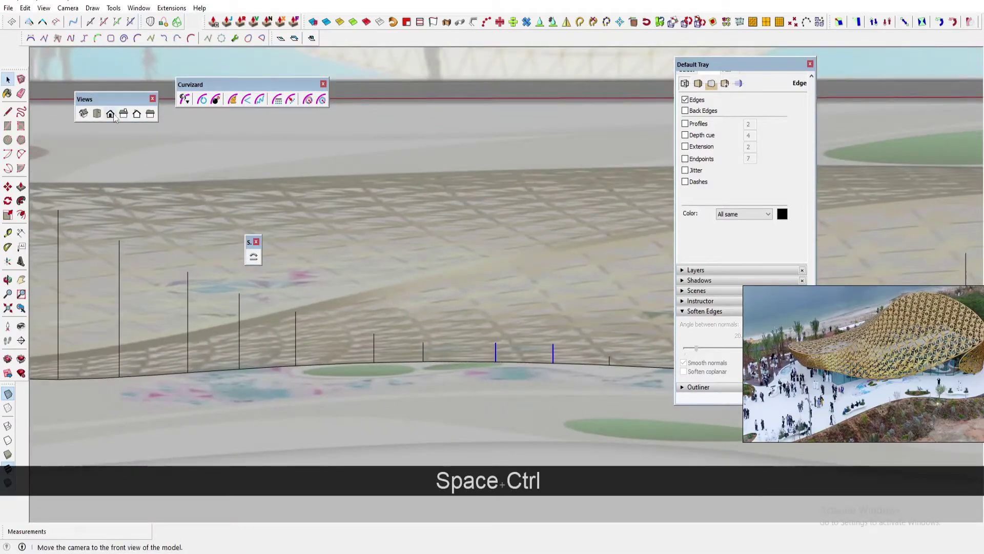
{"action": "left_click", "coordinate": [110, 114]}
{"action": "scroll", "coordinate": [461, 318], "scroll_direction": "up", "scroll_amount": 4}
{"action": "key", "text": "m"}
{"action": "left_click", "coordinate": [461, 297]}
{"action": "left_click", "coordinate": [562, 307]}
Copy a vertical about 2630 mm along the front curve toward the middle and fit its top to the right opening's edge.
{"action": "middle_click_drag", "start_coordinate": [507, 337], "coordinate": [484, 360]}
{"action": "key", "text": "m"}
{"action": "left_click", "coordinate": [515, 336], "text": "ctrl"}
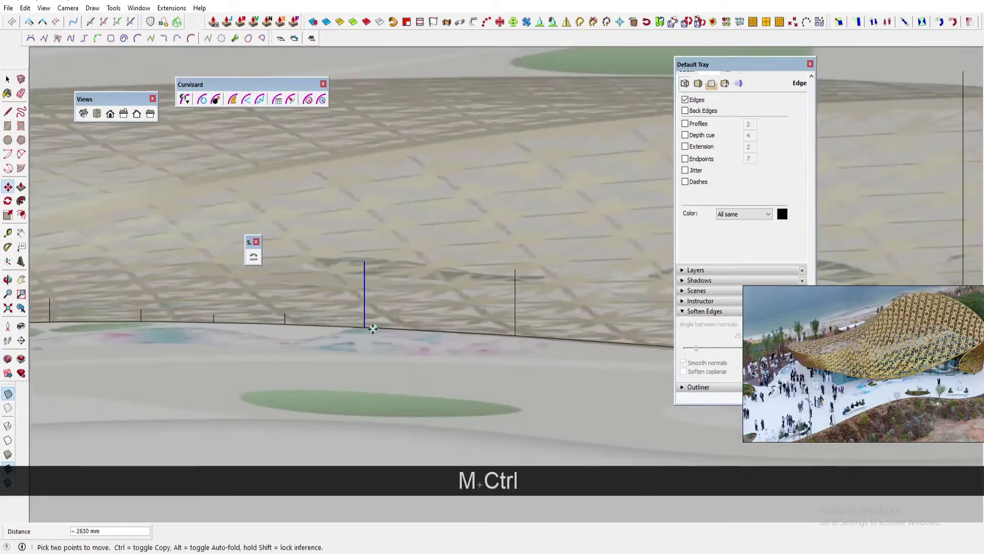
{"action": "left_click", "coordinate": [110, 114]}
{"action": "scroll", "coordinate": [487, 287], "scroll_direction": "up", "scroll_amount": 4}
{"action": "key", "text": "m"}
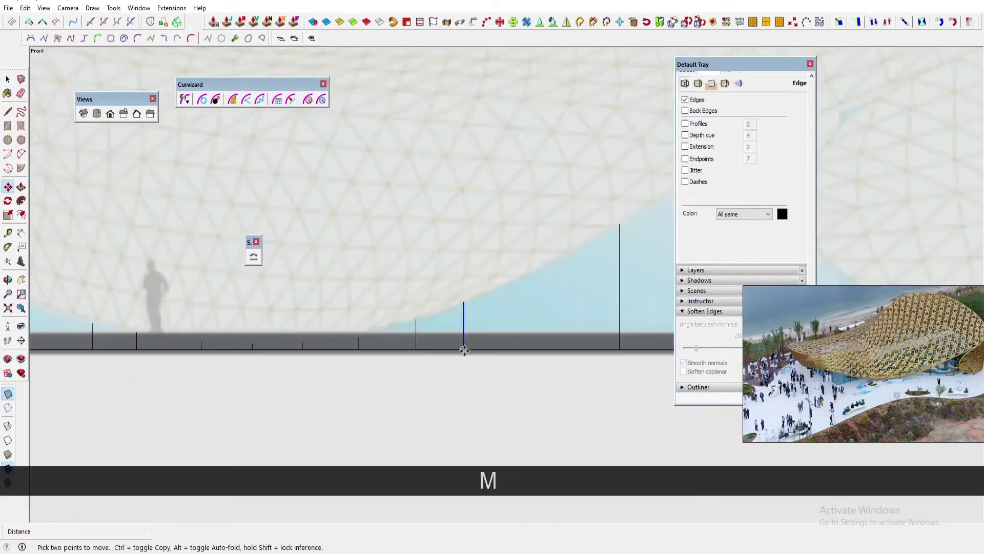
Copy a vertical into the next gap at the right opening and fit its top to the rising edge.
{"action": "middle_click_drag", "start_coordinate": [463, 350], "coordinate": [447, 370]}
{"action": "left_click", "coordinate": [509, 350], "text": "ctrl"}
{"action": "left_click", "coordinate": [110, 113]}
{"action": "scroll", "coordinate": [547, 287], "scroll_direction": "up", "scroll_amount": 4}
{"action": "key", "text": "m"}
{"action": "key", "text": "space"}
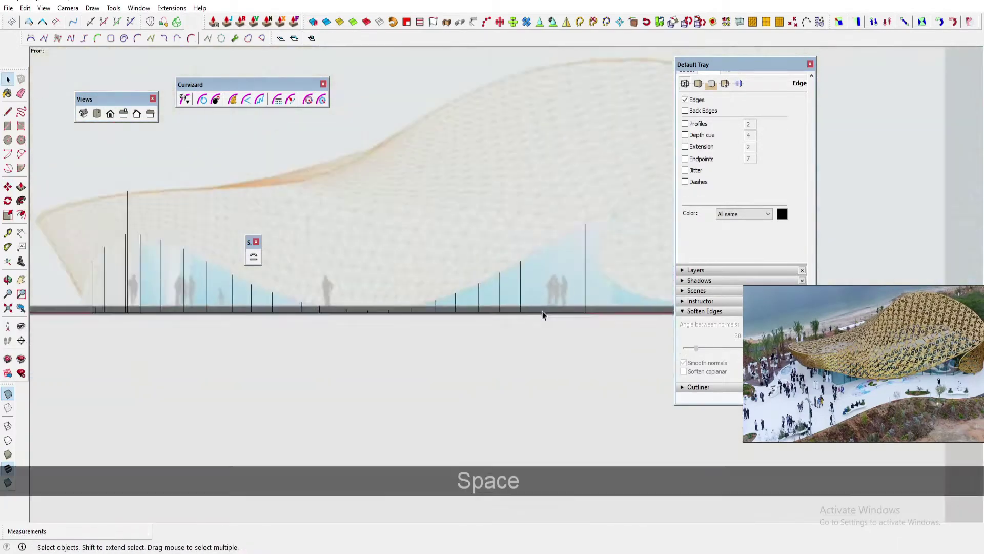
Copy a vertical beside the rightmost one and match its top to the right opening's edge in front view.
{"action": "middle_click_drag", "start_coordinate": [543, 314], "coordinate": [533, 343]}
{"action": "key", "text": "m"}
{"action": "left_click", "coordinate": [545, 351], "text": "ctrl"}
{"action": "left_click", "coordinate": [110, 113]}
{"action": "scroll", "coordinate": [582, 275], "scroll_direction": "up", "scroll_amount": 4}
{"action": "key", "text": "space"}
{"action": "scroll", "coordinate": [546, 294], "scroll_direction": "down", "scroll_amount": 8}
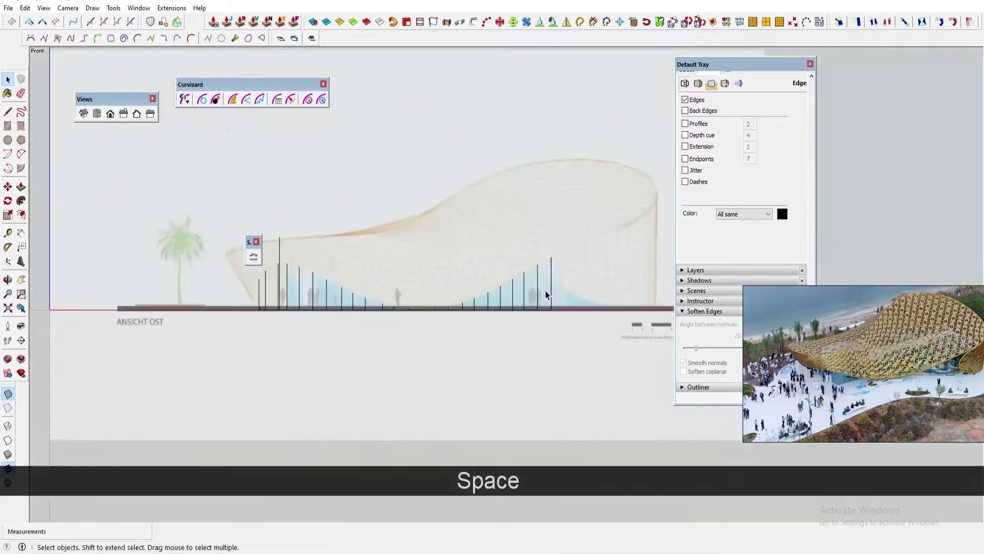
Copy a vertical into the gap between the existing ones on the lower curve's left bend.
{"action": "middle_click_drag", "start_coordinate": [546, 295], "coordinate": [413, 329]}
{"action": "scroll", "coordinate": [418, 354], "scroll_direction": "up", "scroll_amount": 8}
{"action": "key", "text": "space"}
{"action": "left_click", "coordinate": [428, 359]}
{"action": "middle_click_drag", "start_coordinate": [428, 369], "coordinate": [446, 423]}
{"action": "scroll", "coordinate": [415, 384], "scroll_direction": "up", "scroll_amount": 7}
{"action": "key", "text": "m"}
{"action": "left_click", "coordinate": [481, 411], "text": "ctrl"}
{"action": "key", "text": "space"}
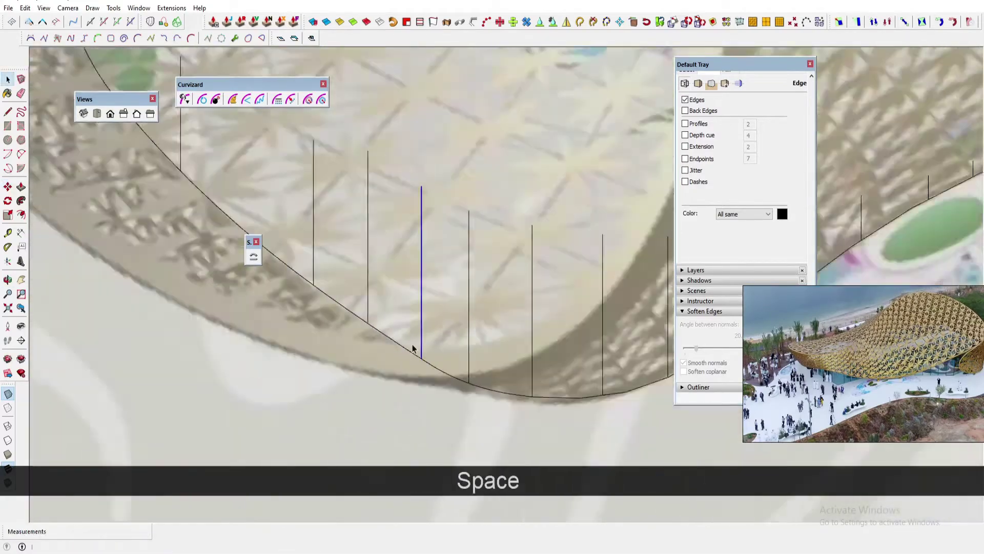
Lower the top of the vertical added on the left bend about 223 mm toward the opening's edge in front view.
{"action": "scroll", "coordinate": [413, 346], "scroll_direction": "down", "scroll_amount": 5}
{"action": "left_click", "coordinate": [362, 240]}
{"action": "scroll", "coordinate": [390, 228], "scroll_direction": "up", "scroll_amount": 5}
{"action": "left_click", "coordinate": [413, 244]}
{"action": "left_click", "coordinate": [109, 113]}
{"action": "scroll", "coordinate": [542, 195], "scroll_direction": "up", "scroll_amount": 5}
{"action": "key", "text": "m"}
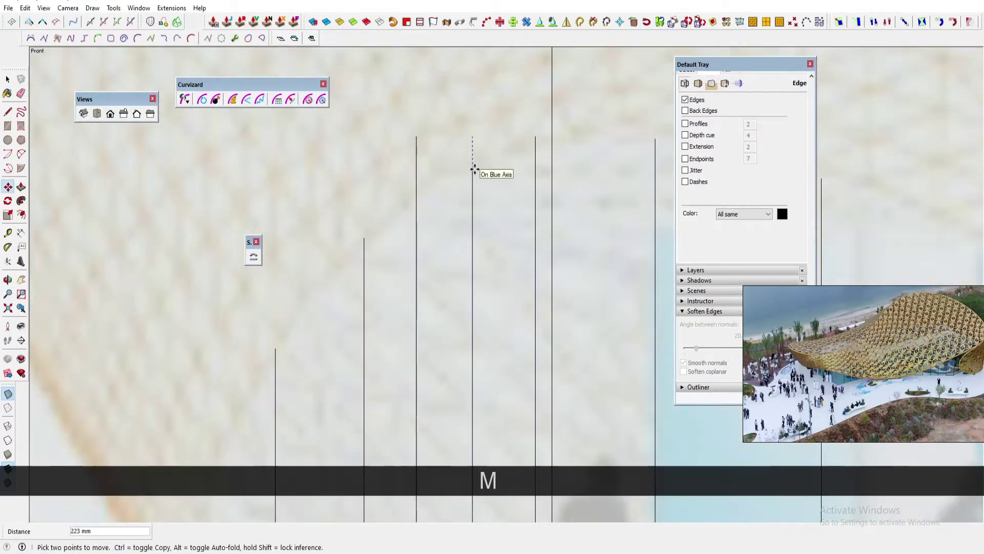
Copy further verticals along the left bend toward the tip and select the new pair for adjustment in front view.
{"action": "key", "text": "space"}
{"action": "middle_click_drag", "start_coordinate": [462, 175], "coordinate": [456, 308]}
{"action": "key", "text": "m"}
{"action": "left_click", "coordinate": [488, 324], "text": "ctrl"}
{"action": "left_click", "coordinate": [450, 313]}
{"action": "scroll", "coordinate": [450, 314], "scroll_direction": "up", "scroll_amount": 6}
{"action": "left_click", "coordinate": [466, 317], "text": "ctrl"}
{"action": "left_click", "coordinate": [272, 253]}
{"action": "key", "text": "space"}
{"action": "scroll", "coordinate": [461, 277], "scroll_direction": "down", "scroll_amount": 5}
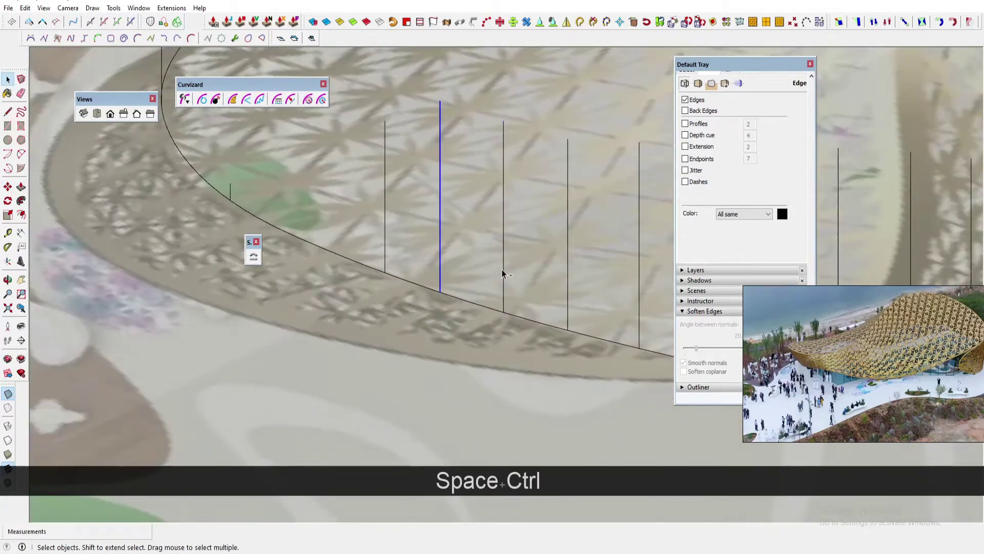
{"action": "left_click", "coordinate": [503, 274], "text": "ctrl"}
{"action": "left_click", "coordinate": [111, 114]}
Copy a vertical along the lower curve into the remaining gap near the left tip.
{"action": "scroll", "coordinate": [435, 206], "scroll_direction": "down", "scroll_amount": 7}
{"action": "middle_click_drag", "start_coordinate": [435, 207], "coordinate": [435, 328]}
{"action": "key", "text": "m"}
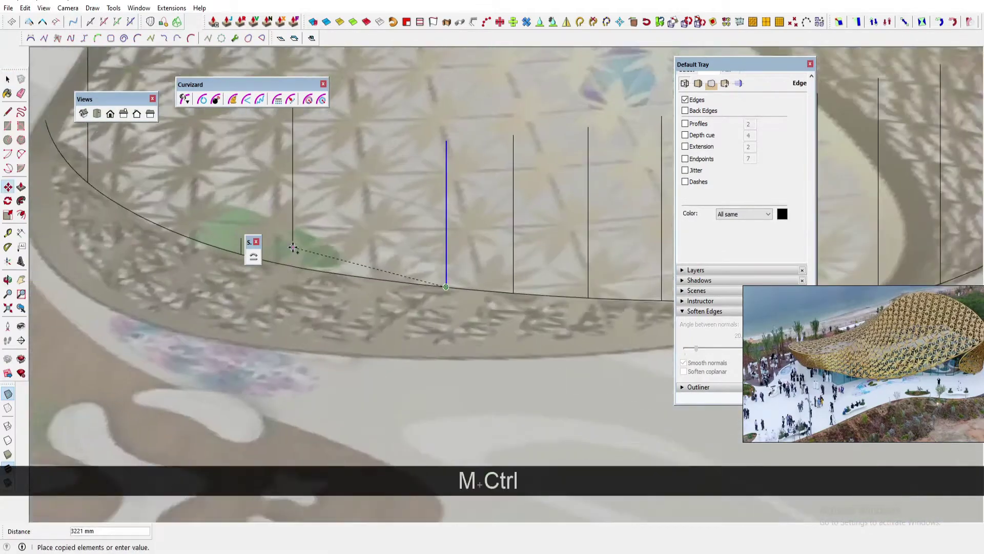
{"action": "left_click", "coordinate": [327, 256]}
{"action": "key", "text": "space"}
{"action": "left_click", "coordinate": [327, 252]}
Lower the top of the vertical copied near the lower curve's left tip to the elevation's opening edge in front view.
{"action": "left_click", "coordinate": [111, 114]}
{"action": "scroll", "coordinate": [466, 223], "scroll_direction": "up", "scroll_amount": 7}
{"action": "left_click", "coordinate": [444, 200]}
{"action": "key", "text": "space"}
{"action": "left_click", "coordinate": [110, 114]}
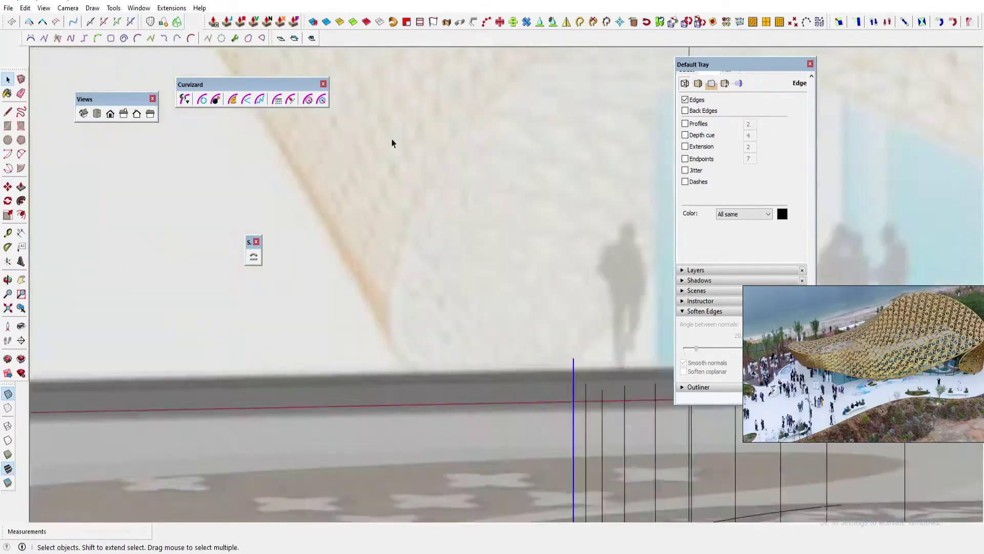
{"action": "scroll", "coordinate": [335, 226], "scroll_direction": "up", "scroll_amount": 7}
{"action": "key", "text": "m"}
{"action": "left_click", "coordinate": [377, 254]}
{"action": "key", "text": "space"}
Shorten the outermost vertical on the left bend in front view to continue the descending line of tops.
{"action": "middle_click_drag", "start_coordinate": [436, 220], "coordinate": [447, 337]}
{"action": "left_click", "coordinate": [110, 113]}
{"action": "scroll", "coordinate": [386, 214], "scroll_direction": "up", "scroll_amount": 6}
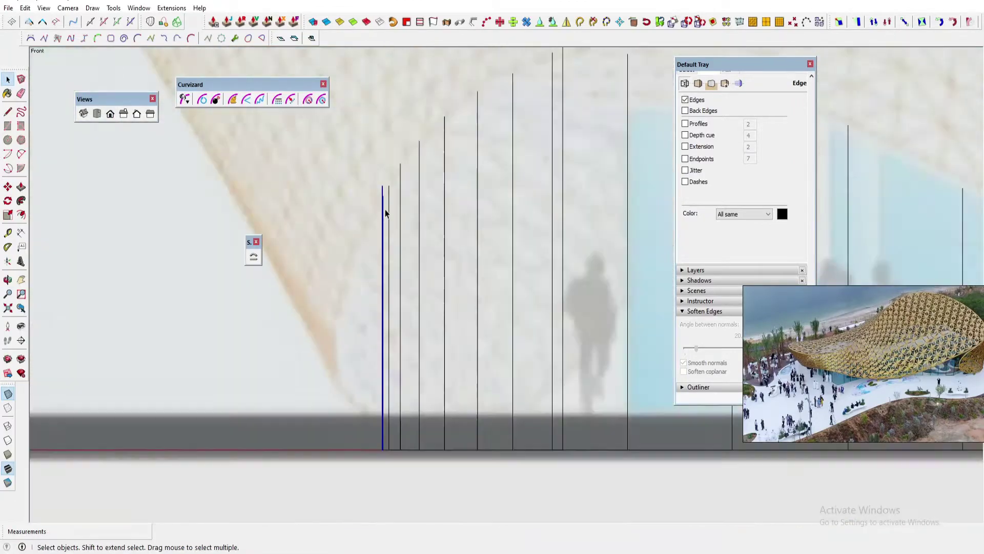
{"action": "left_click", "coordinate": [384, 252]}
{"action": "scroll", "coordinate": [385, 252], "scroll_direction": "down", "scroll_amount": 6}
{"action": "middle_click_drag", "start_coordinate": [435, 221], "coordinate": [448, 340]}
{"action": "key", "text": "space"}
{"action": "scroll", "coordinate": [352, 296], "scroll_direction": "up", "scroll_amount": 5}
{"action": "left_click", "coordinate": [352, 296]}
{"action": "scroll", "coordinate": [351, 295], "scroll_direction": "down", "scroll_amount": 8}
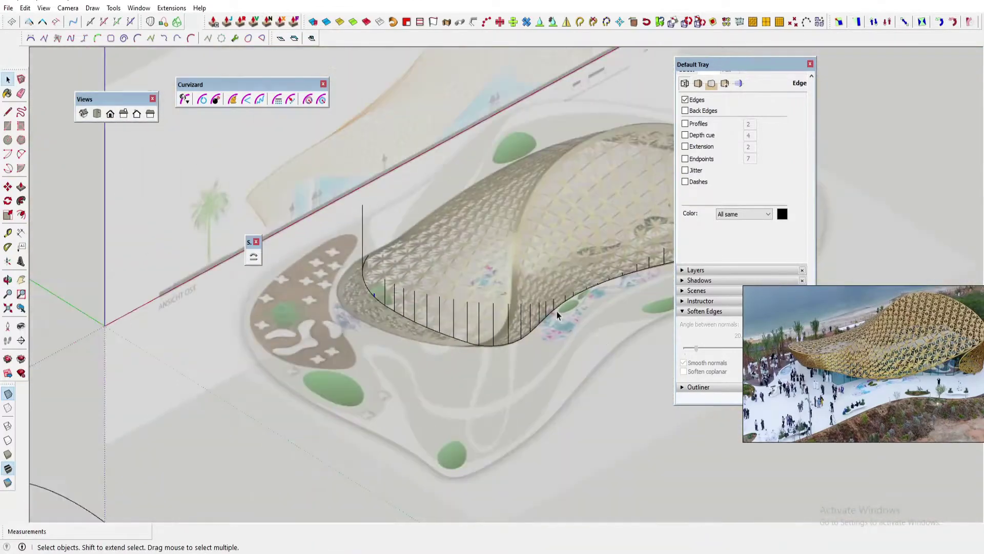
Adjust the heights of the short verticals closest to the left tip so they taper toward the ground.
{"action": "middle_click_drag", "start_coordinate": [558, 316], "coordinate": [452, 325]}
{"action": "scroll", "coordinate": [388, 303], "scroll_direction": "up", "scroll_amount": 6}
{"action": "key", "text": "m"}
{"action": "left_click", "coordinate": [399, 243]}
{"action": "scroll", "coordinate": [402, 276], "scroll_direction": "down", "scroll_amount": 6}
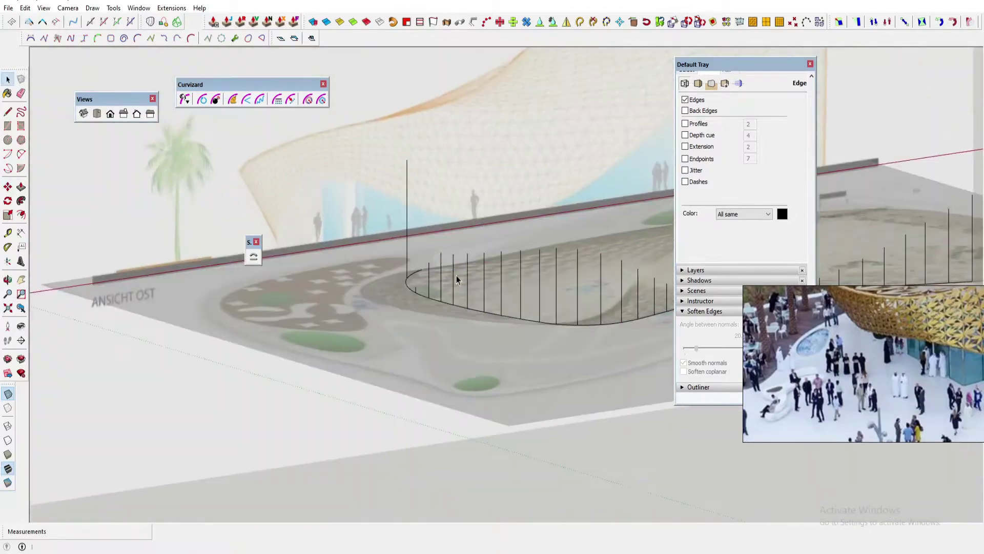
{"action": "scroll", "coordinate": [399, 295], "scroll_direction": "up", "scroll_amount": 6}
{"action": "key", "text": "m"}
{"action": "left_click", "coordinate": [399, 303]}
{"action": "left_click", "coordinate": [398, 287]}
{"action": "scroll", "coordinate": [398, 287], "scroll_direction": "down", "scroll_amount": 6}
{"action": "key", "text": "space"}
{"action": "scroll", "coordinate": [395, 290], "scroll_direction": "up", "scroll_amount": 6}
{"action": "middle_click_drag", "start_coordinate": [451, 313], "coordinate": [415, 246]}
{"action": "key", "text": "m"}
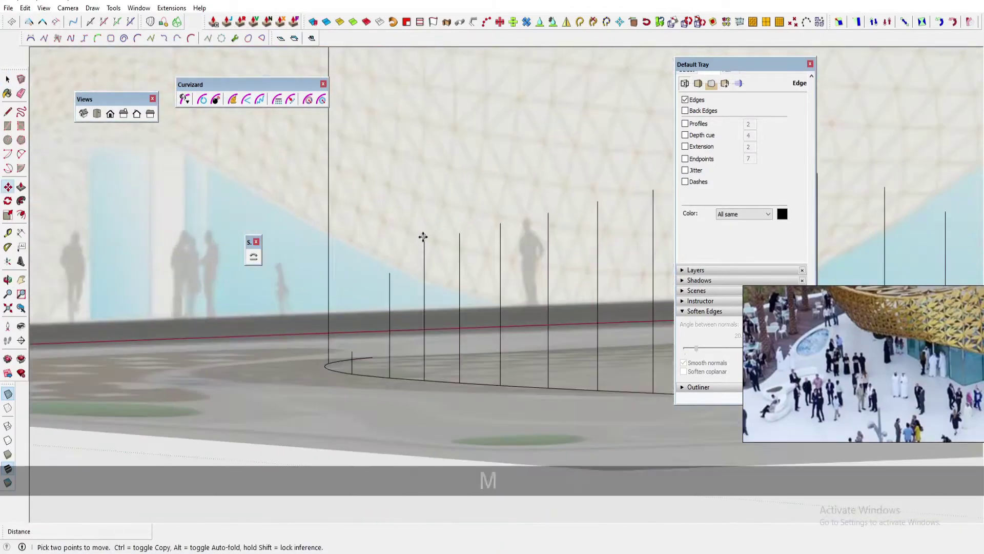
Copy the short vertical along the lower curve to fill the gaps on the left bend.
{"action": "scroll", "coordinate": [424, 252], "scroll_direction": "down", "scroll_amount": 6}
{"action": "middle_click_drag", "start_coordinate": [430, 287], "coordinate": [499, 320]}
{"action": "key", "text": "m"}
{"action": "key", "text": "ctrl"}
{"action": "left_click", "coordinate": [285, 279]}
{"action": "key", "text": "ctrl"}
{"action": "left_click", "coordinate": [444, 323]}
{"action": "key", "text": "space"}
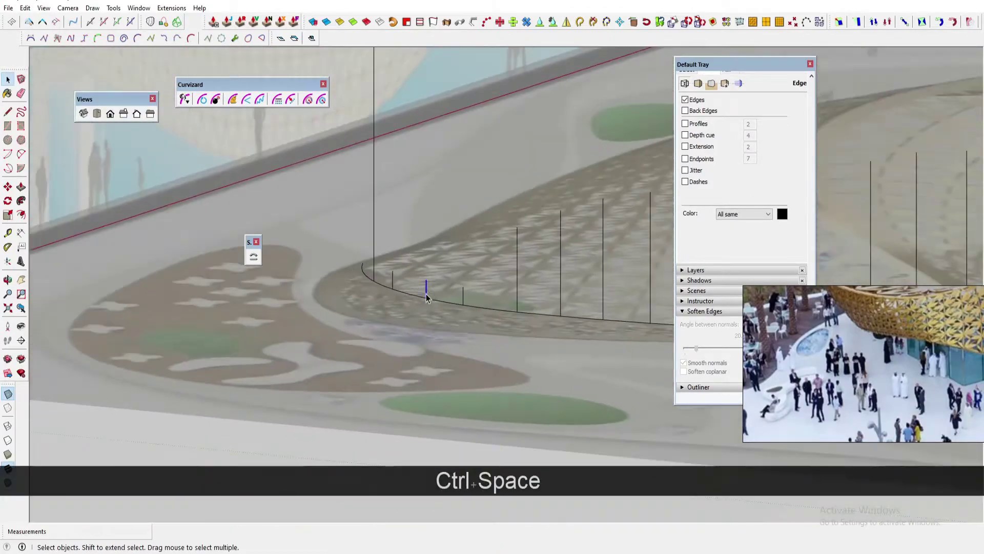
{"action": "key", "text": "m"}
{"action": "left_click", "coordinate": [422, 252]}
{"action": "left_click", "coordinate": [303, 221]}
{"action": "key", "text": "space"}
Erase the tall vertical at the left tip and copy short verticals along the curve's remaining end.
{"action": "middle_click_drag", "start_coordinate": [307, 277], "coordinate": [373, 307]}
{"action": "scroll", "coordinate": [444, 238], "scroll_direction": "up", "scroll_amount": 6}
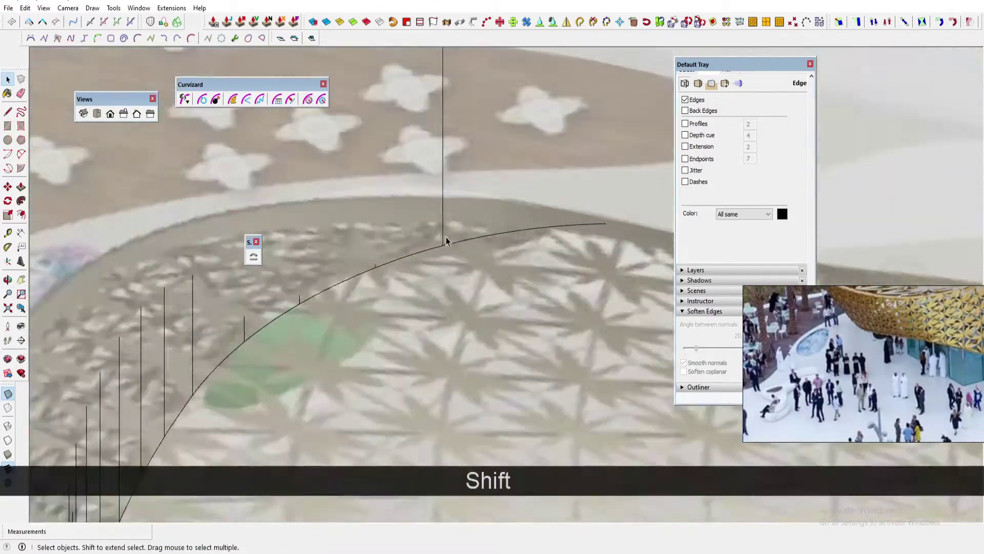
{"action": "key", "text": "e"}
{"action": "left_click", "coordinate": [445, 245]}
{"action": "key", "text": "m"}
{"action": "key", "text": "ctrl"}
{"action": "left_click", "coordinate": [397, 254]}
{"action": "key", "text": "space"}
{"action": "key", "text": "m"}
{"action": "key", "text": "ctrl"}
{"action": "left_click", "coordinate": [455, 233]}
{"action": "key", "text": "m"}
{"action": "left_click", "coordinate": [405, 242]}
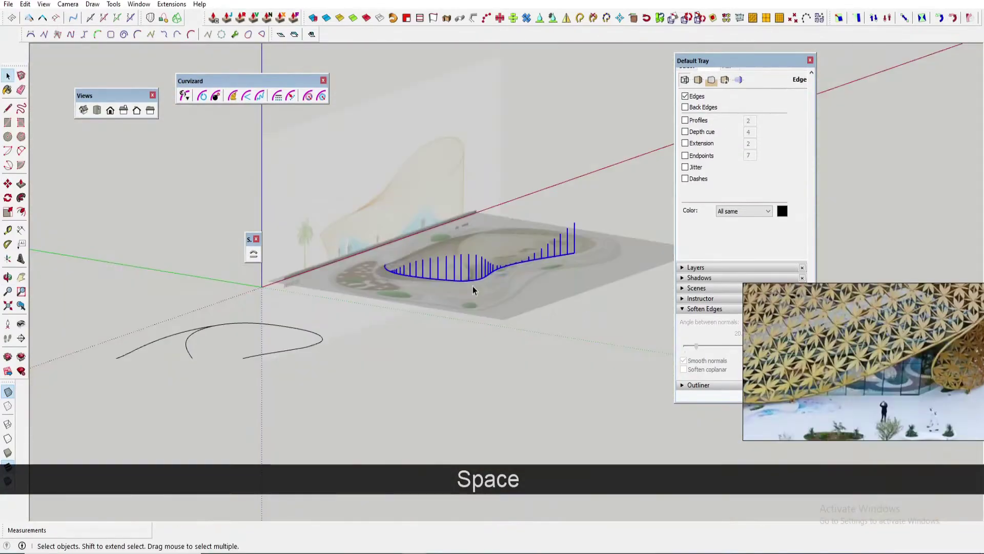
Loft the selected verticals along the lower edge curve using Loft along Path and generate the surface.
{"action": "scroll", "coordinate": [467, 287], "scroll_direction": "up", "scroll_amount": 1}
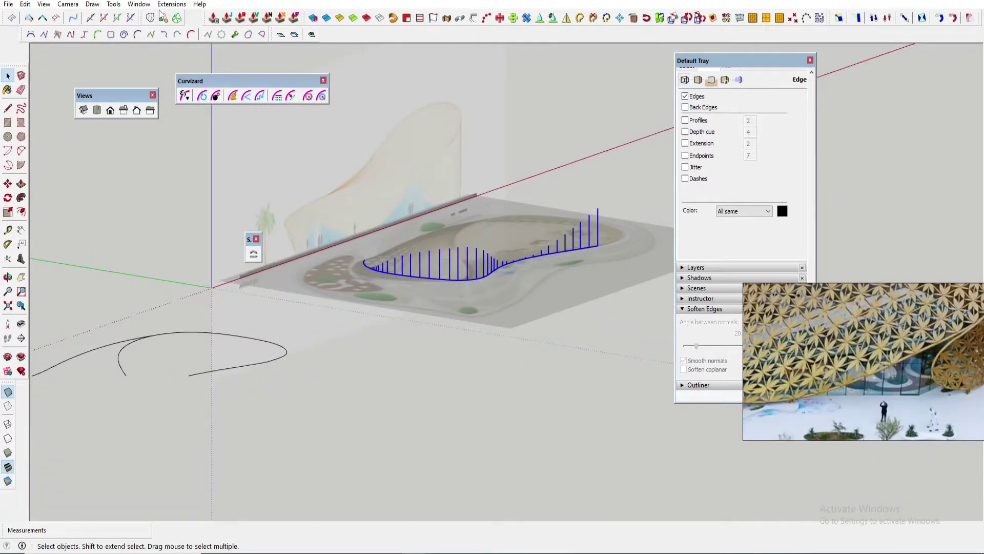
{"action": "scroll", "coordinate": [410, 291], "scroll_direction": "up", "scroll_amount": 4}
{"action": "middle_click_drag", "start_coordinate": [410, 292], "coordinate": [319, 254]}
{"action": "scroll", "coordinate": [319, 254], "scroll_direction": "down", "scroll_amount": 5}
{"action": "middle_click_drag", "start_coordinate": [406, 281], "coordinate": [567, 300]}
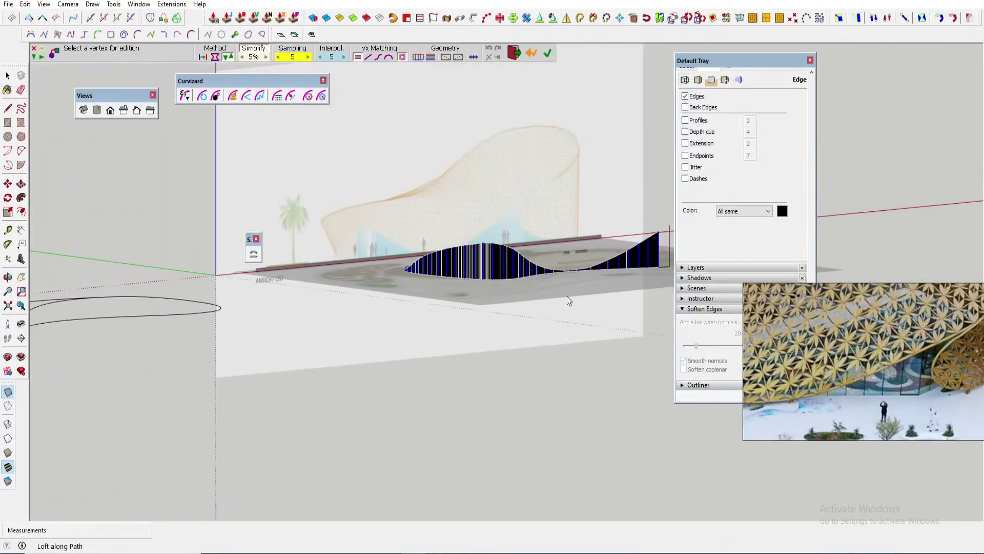
{"action": "scroll", "coordinate": [868, 377], "scroll_direction": "down", "scroll_amount": 5}
{"action": "scroll", "coordinate": [908, 371], "scroll_direction": "up", "scroll_amount": 3}
{"action": "middle_click_drag", "start_coordinate": [835, 375], "coordinate": [872, 370]}
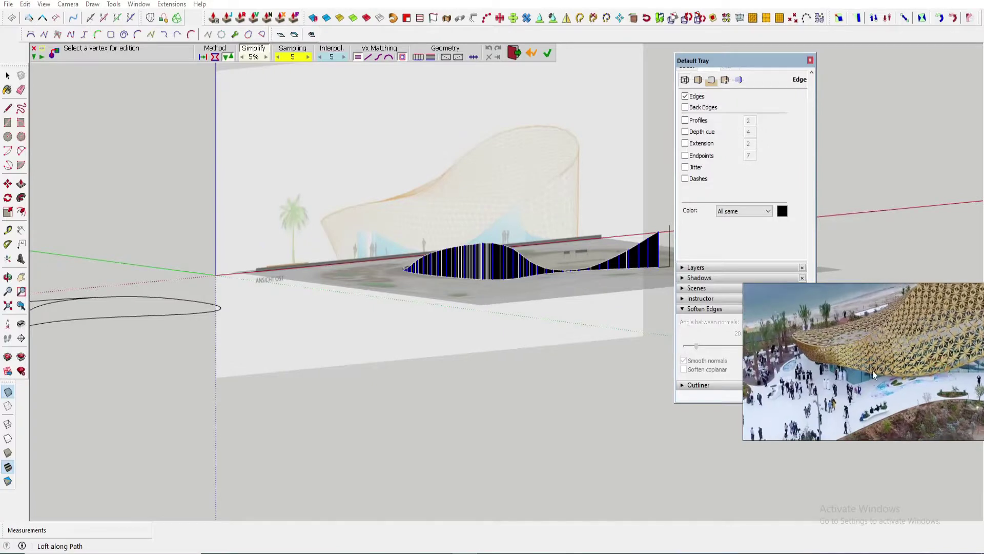
{"action": "middle_click_drag", "start_coordinate": [488, 287], "coordinate": [460, 318]}
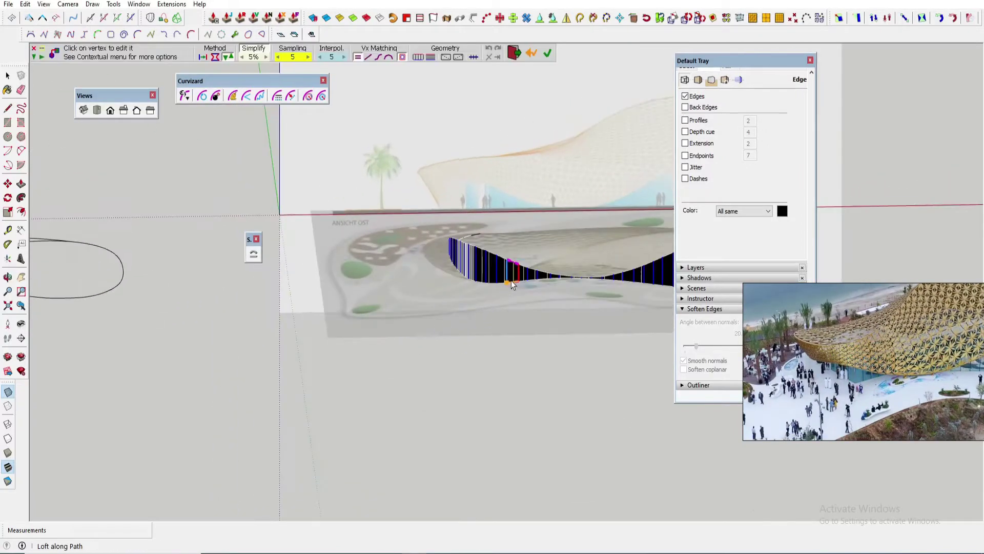
{"action": "scroll", "coordinate": [390, 264], "scroll_direction": "down", "scroll_amount": 4}
{"action": "key", "text": "Return"}
{"action": "key", "text": "space"}
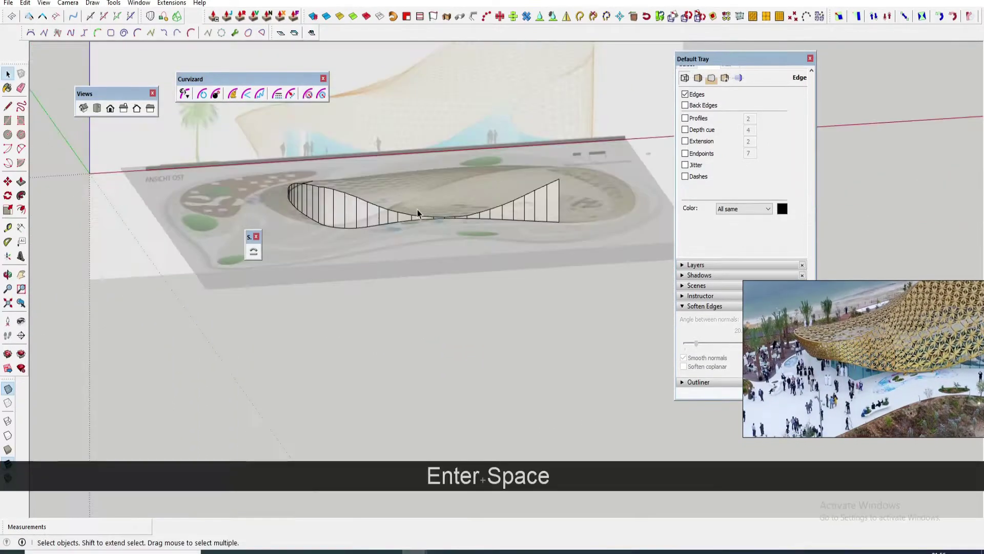
Make the lofted opening surface and its remaining end panel into a component.
{"action": "scroll", "coordinate": [385, 204], "scroll_direction": "up", "scroll_amount": 2}
{"action": "left_click", "coordinate": [335, 220]}
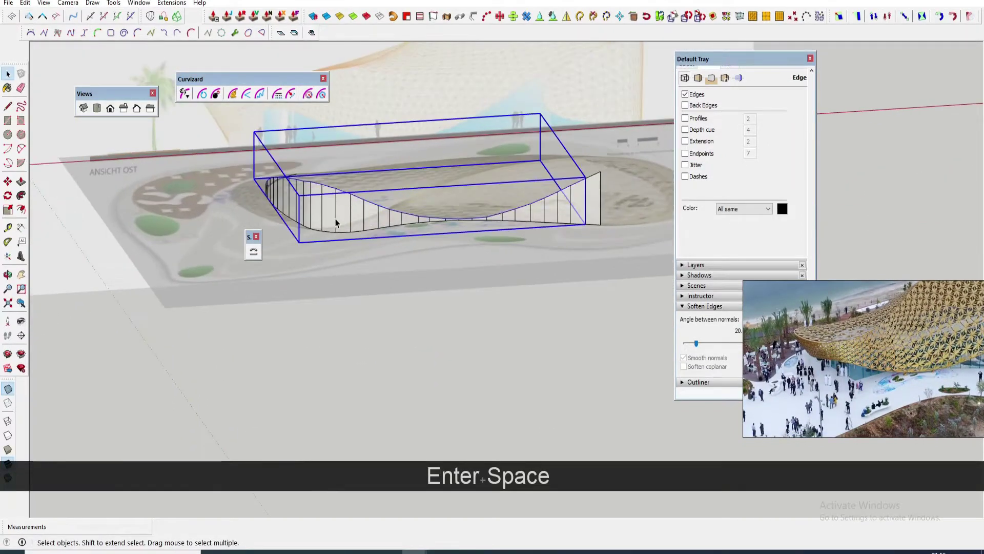
{"action": "scroll", "coordinate": [305, 191], "scroll_direction": "down", "scroll_amount": 3}
{"action": "key", "text": "g"}
{"action": "left_click", "coordinate": [503, 382]}
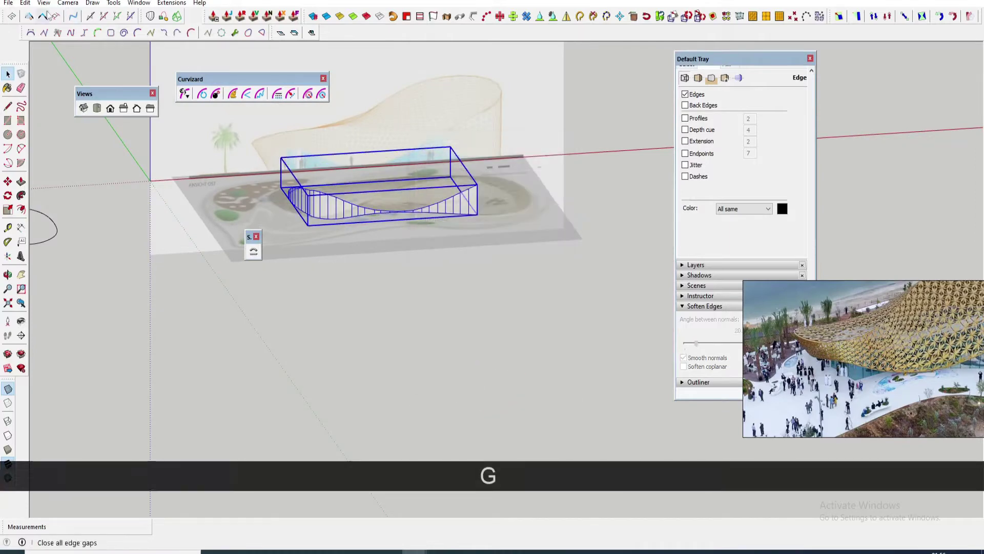
Unhide the tall curved wall surface around the lower loft.
{"action": "left_click", "coordinate": [24, 2]}
{"action": "left_click", "coordinate": [191, 182]}
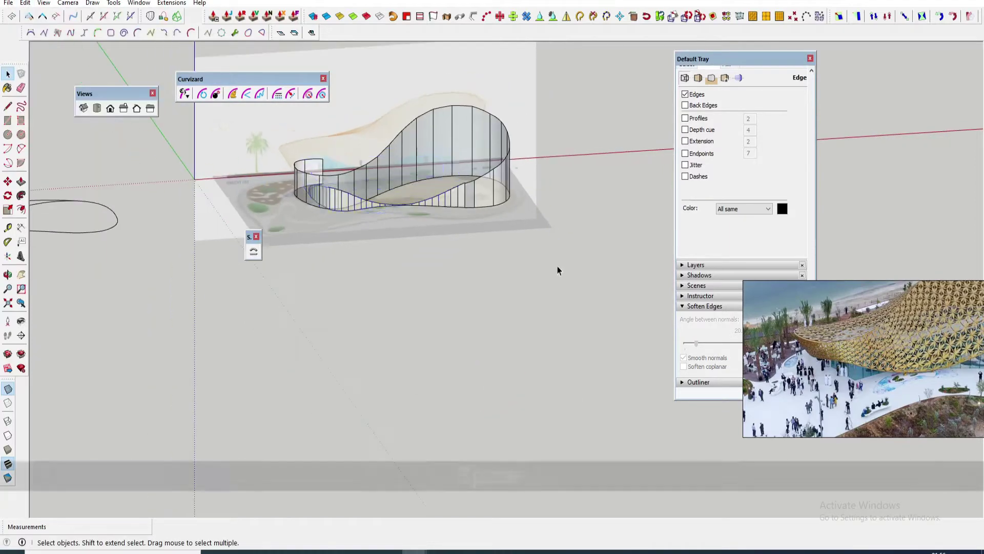
{"action": "key", "text": "space"}
{"action": "scroll", "coordinate": [472, 192], "scroll_direction": "up", "scroll_amount": 5}
{"action": "middle_click_drag", "start_coordinate": [435, 168], "coordinate": [477, 198]}
{"action": "scroll", "coordinate": [466, 160], "scroll_direction": "down", "scroll_amount": 8}
{"action": "key", "text": "Escape"}
{"action": "key", "text": "Escape"}
{"action": "scroll", "coordinate": [475, 169], "scroll_direction": "up", "scroll_amount": 6}
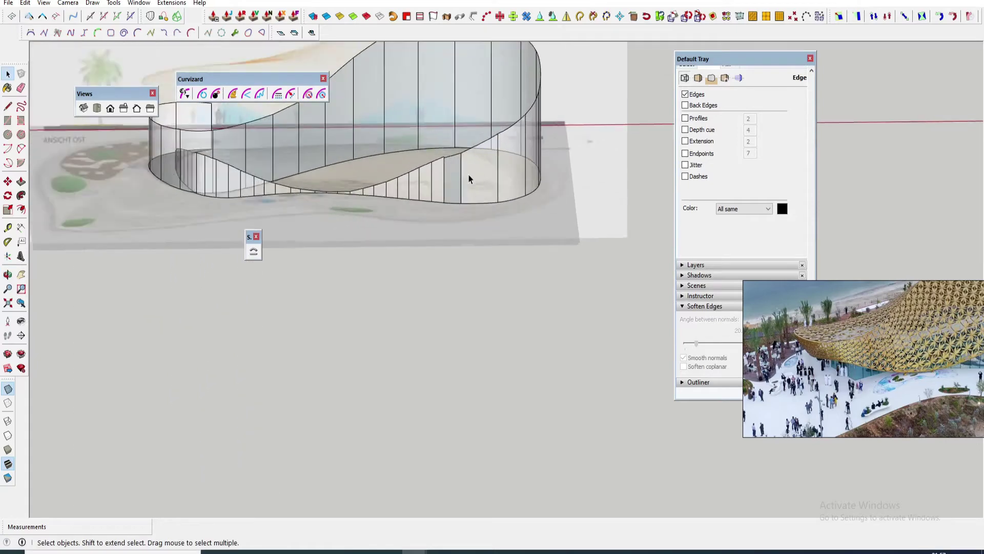
Copy the curved wall together with the lower loft about 82153 mm along the red axis, away from the reference images.
{"action": "left_click", "coordinate": [456, 205]}
{"action": "scroll", "coordinate": [451, 189], "scroll_direction": "down", "scroll_amount": 8}
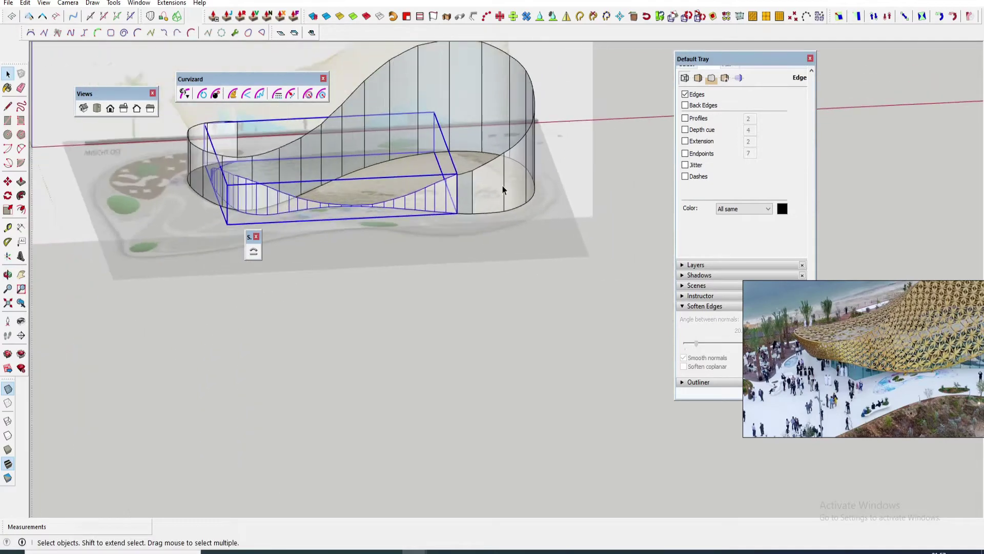
{"action": "scroll", "coordinate": [402, 186], "scroll_direction": "down", "scroll_amount": 3, "text": "ctrl"}
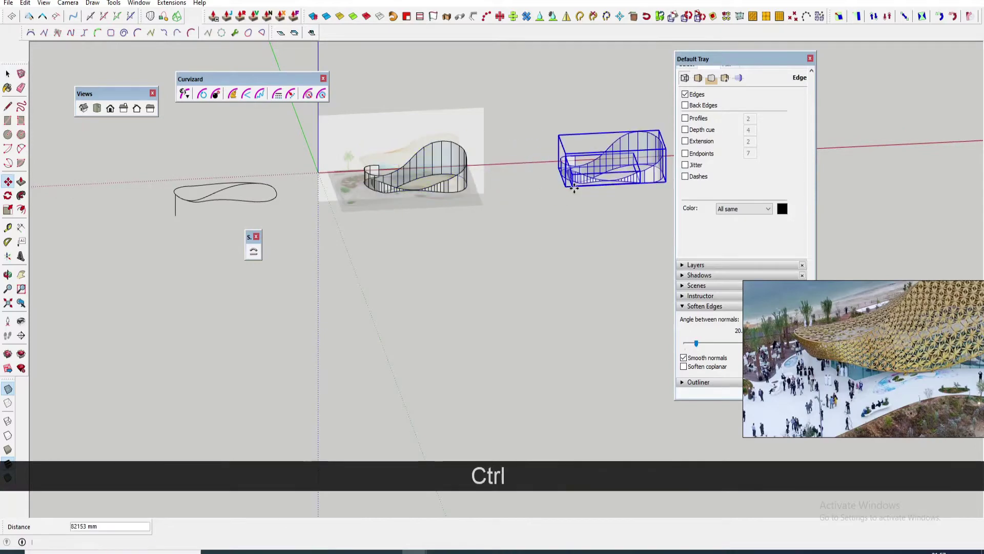
{"action": "key", "text": "ctrl+shift+space"}
Explode the copied wall component.
{"action": "right_click", "coordinate": [470, 140]}
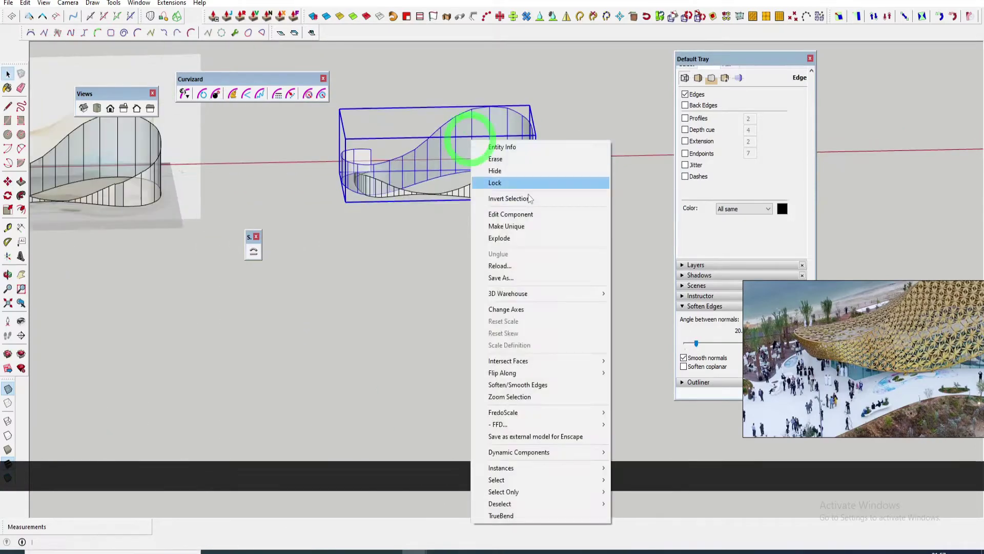
{"action": "left_click", "coordinate": [499, 238]}
{"action": "middle_click_drag", "start_coordinate": [425, 155], "coordinate": [416, 154]}
Delete the tall wall's faces and vertical edges in the copy, leaving its upper and lower boundary curves.
{"action": "left_click_drag", "start_coordinate": [513, 148], "coordinate": [404, 141]}
{"action": "scroll", "coordinate": [441, 160], "scroll_direction": "up", "scroll_amount": 3}
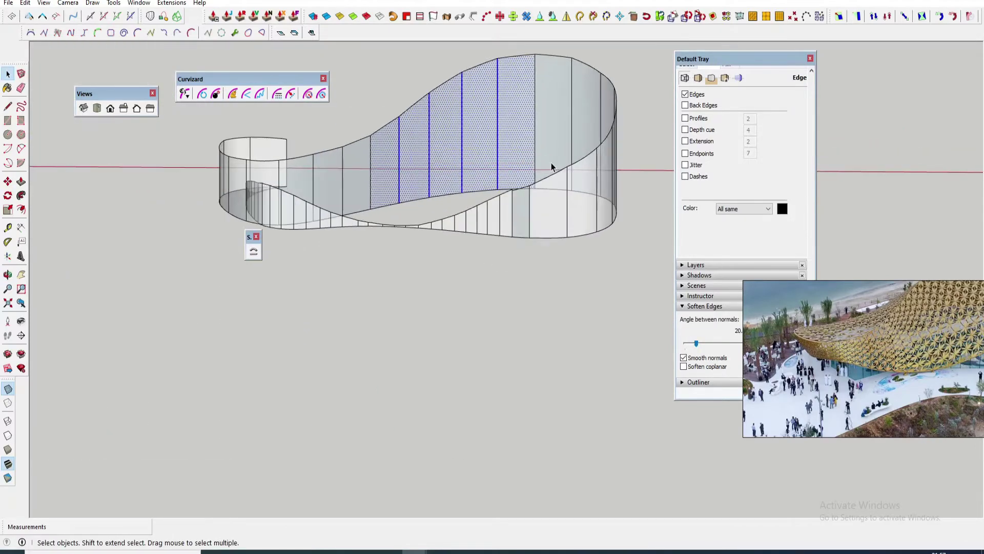
{"action": "left_click_drag", "start_coordinate": [551, 164], "coordinate": [415, 166]}
{"action": "key", "text": "Delete"}
{"action": "left_click_drag", "start_coordinate": [413, 167], "coordinate": [275, 171]}
{"action": "key", "text": "Delete"}
{"action": "key", "text": "Delete"}
{"action": "middle_click_drag", "start_coordinate": [137, 163], "coordinate": [537, 173]}
{"action": "left_click_drag", "start_coordinate": [537, 170], "coordinate": [484, 177]}
{"action": "key", "text": "Delete"}
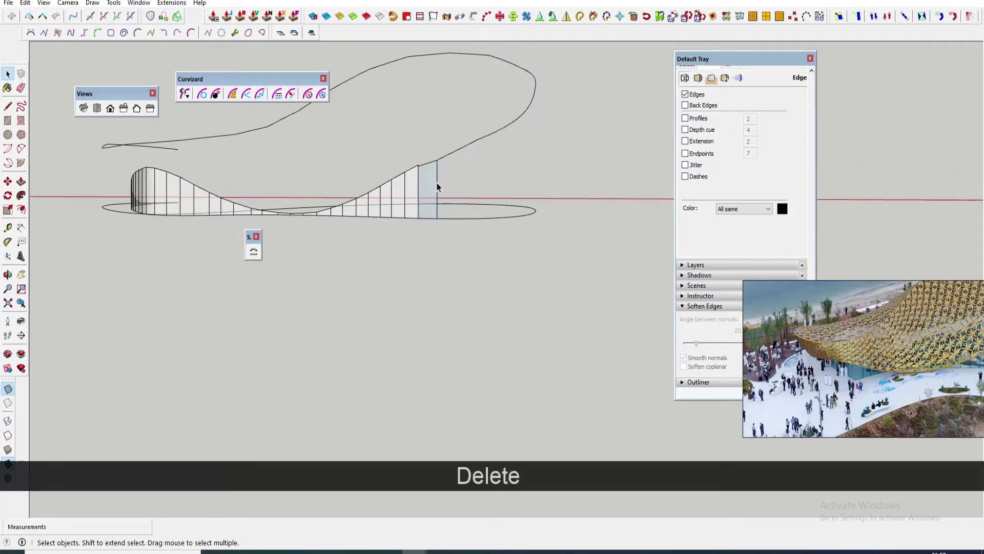
Explode the copied lower loft component and the nested object inside it.
{"action": "scroll", "coordinate": [430, 189], "scroll_direction": "down", "scroll_amount": 2}
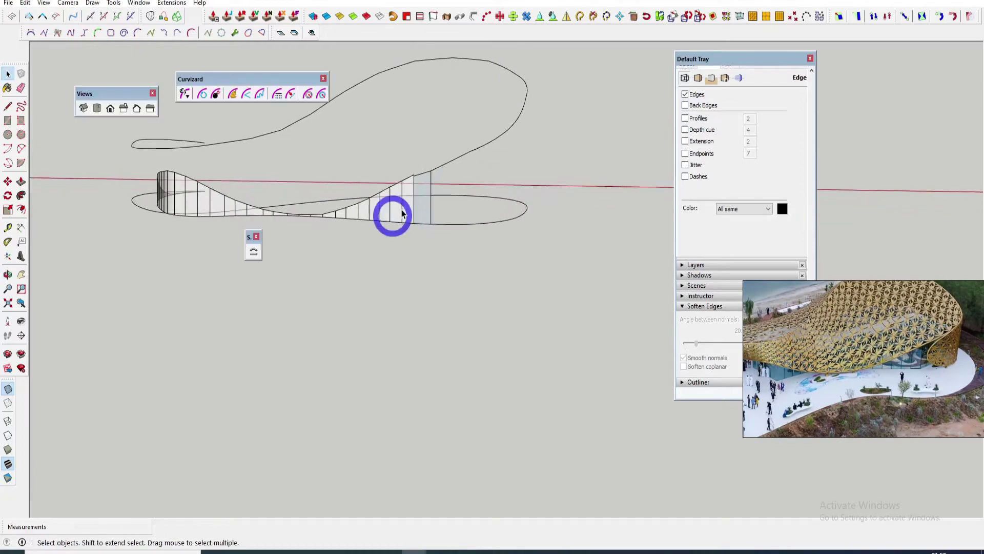
{"action": "middle_click_drag", "start_coordinate": [391, 214], "coordinate": [450, 160]}
{"action": "key", "text": "Delete"}
{"action": "key", "text": "ctrl+z"}
{"action": "right_click", "coordinate": [394, 179]}
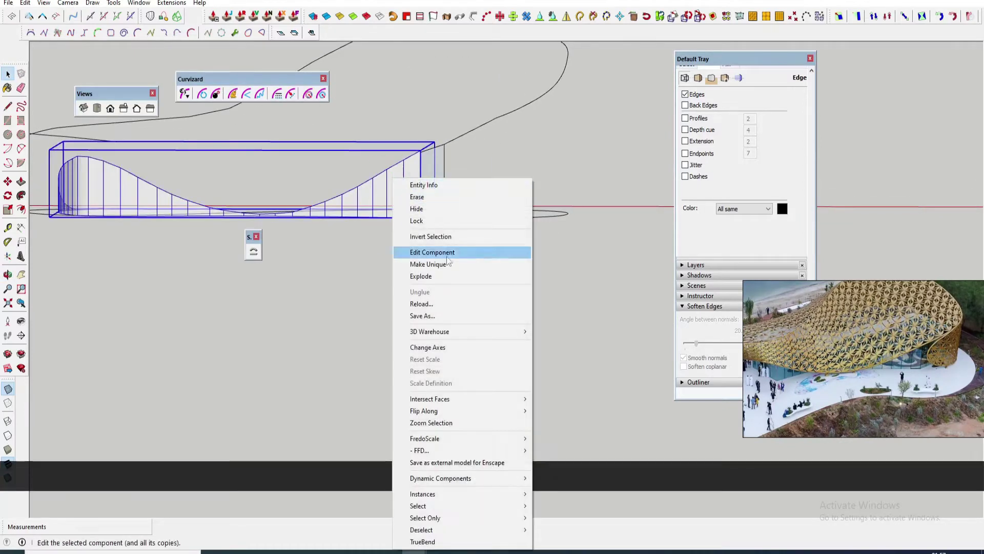
{"action": "left_click", "coordinate": [424, 275]}
{"action": "scroll", "coordinate": [379, 205], "scroll_direction": "up", "scroll_amount": 2}
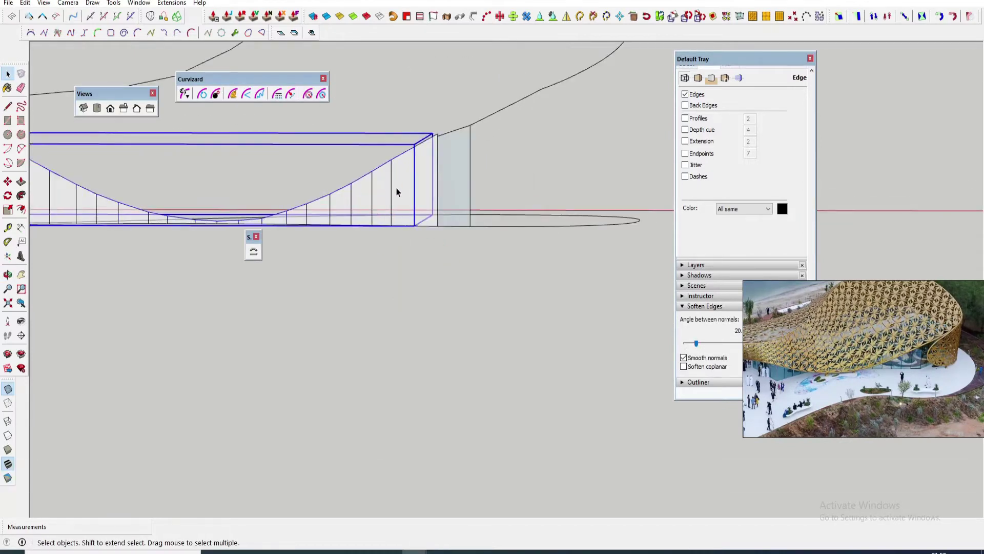
{"action": "right_click", "coordinate": [396, 192]}
{"action": "left_click", "coordinate": [416, 271]}
Erase the vertical edges along the rising right part of the lower loft, undoing the last erasure.
{"action": "scroll", "coordinate": [354, 200], "scroll_direction": "up", "scroll_amount": 2}
{"action": "key", "text": "space"}
{"action": "left_click", "coordinate": [341, 199]}
{"action": "key", "text": "e"}
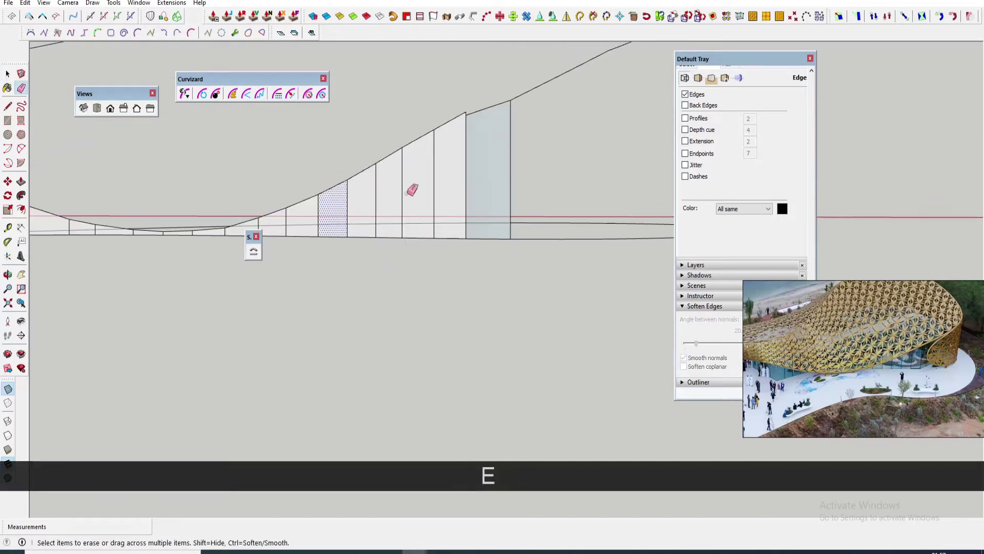
{"action": "mouse_move", "coordinate": [413, 190]}
{"action": "left_mouse_down"}
{"action": "mouse_move", "coordinate": [318, 197]}
{"action": "mouse_move", "coordinate": [439, 190]}
{"action": "left_mouse_up"}
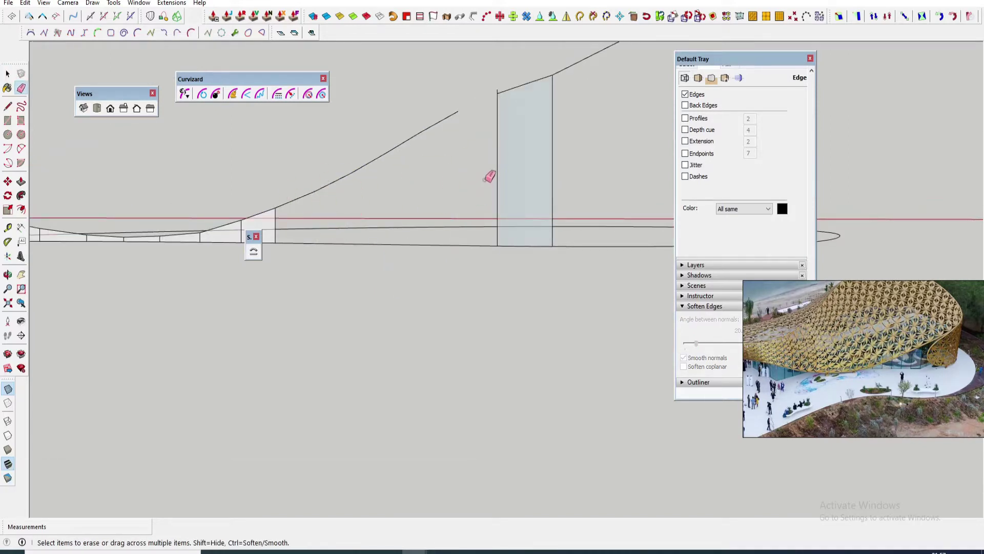
{"action": "key", "text": "ctrl+z"}
Remove the blue end panel, explode the remaining grouped panel beside it and erase their shared vertical edge.
{"action": "key", "text": "space"}
{"action": "left_click", "coordinate": [517, 162]}
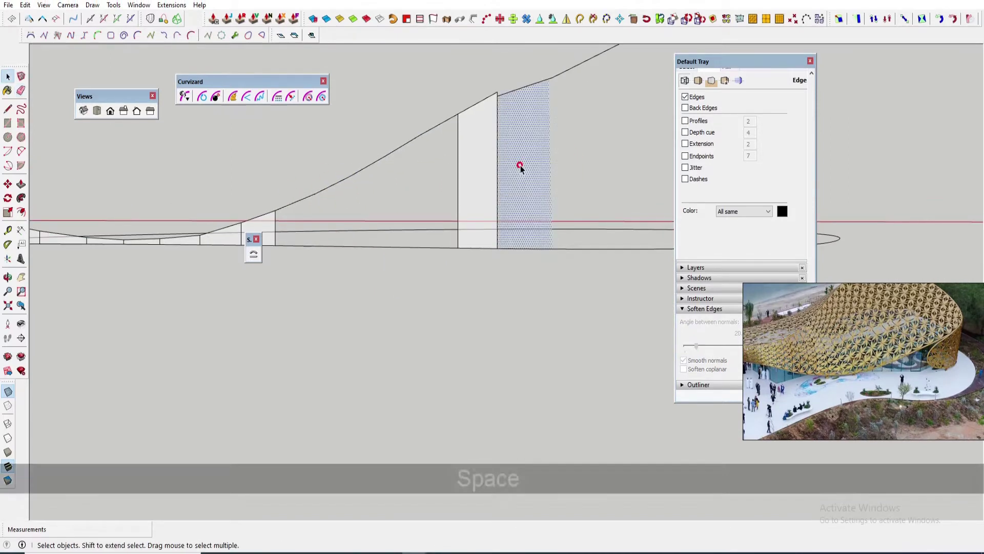
{"action": "key", "text": "ctrl+z"}
{"action": "right_click", "coordinate": [472, 150]}
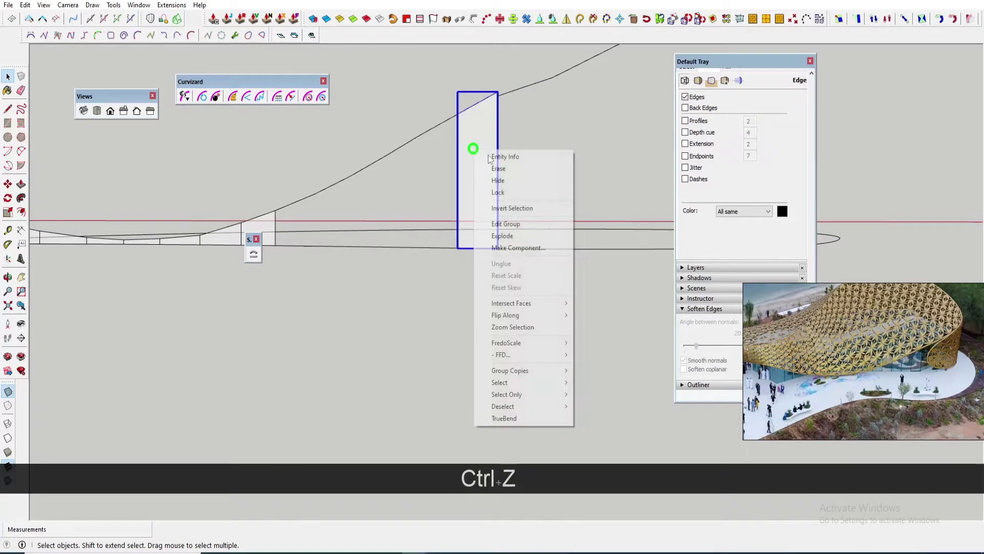
{"action": "left_click", "coordinate": [505, 235]}
{"action": "key", "text": "e"}
{"action": "left_click", "coordinate": [496, 160]}
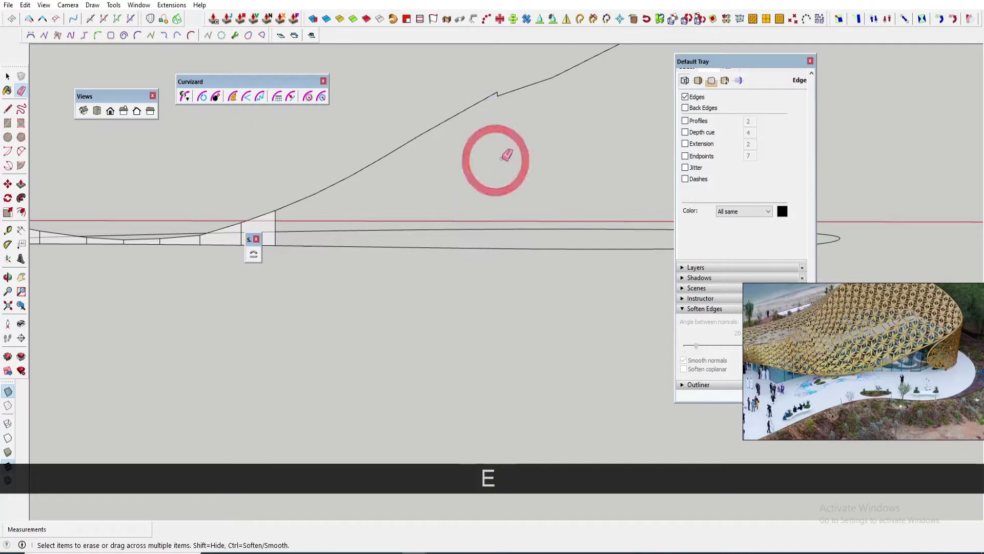
Clean up the small vertical step where the loft's upper edge meets the canopy curve.
{"action": "key", "text": "space"}
{"action": "scroll", "coordinate": [499, 98], "scroll_direction": "up", "scroll_amount": 5}
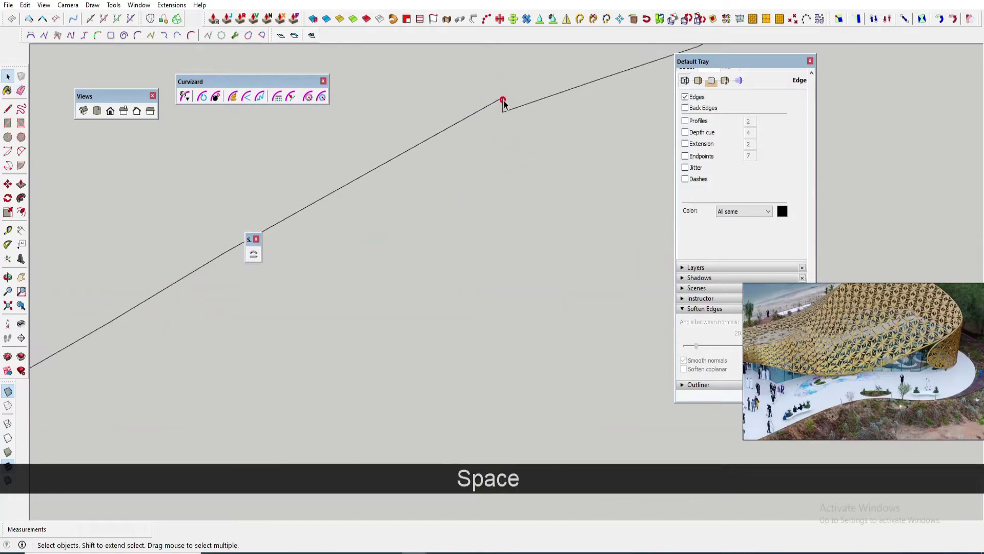
{"action": "key", "text": "space"}
{"action": "scroll", "coordinate": [542, 171], "scroll_direction": "down", "scroll_amount": 5}
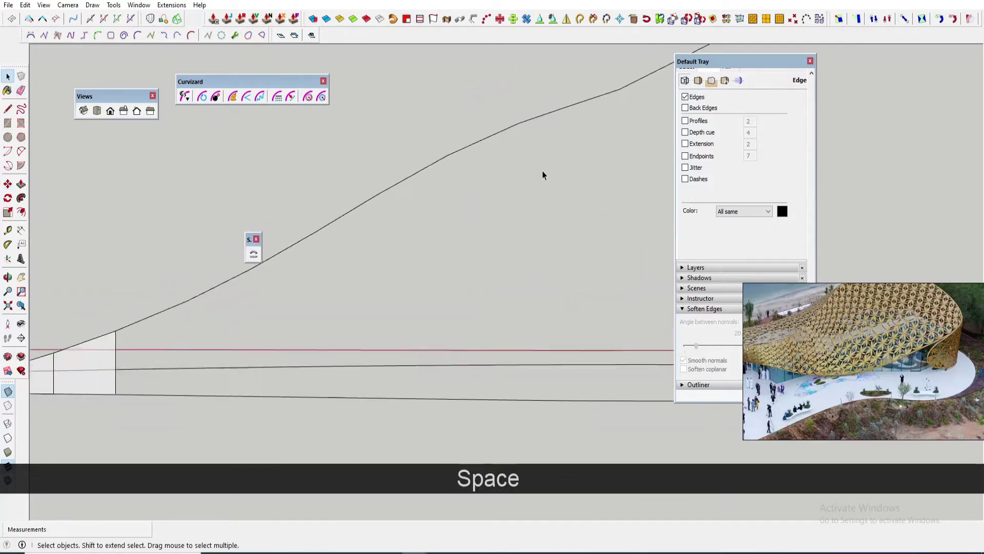
Delete the faces and vertical edges in the low middle stretch of the loft, keeping its upper curve.
{"action": "scroll", "coordinate": [332, 272], "scroll_direction": "up", "scroll_amount": 2}
{"action": "key", "text": "e"}
{"action": "left_click_drag", "start_coordinate": [345, 268], "coordinate": [376, 257]}
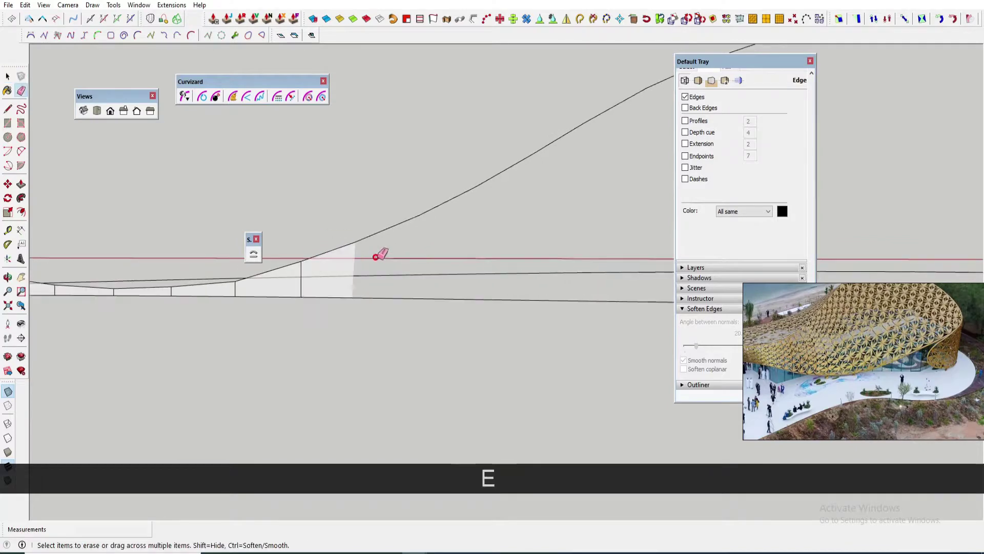
{"action": "middle_click_drag", "start_coordinate": [326, 274], "coordinate": [448, 256], "text": "shift"}
{"action": "key", "text": "Delete"}
{"action": "scroll", "coordinate": [415, 269], "scroll_direction": "up", "scroll_amount": 1}
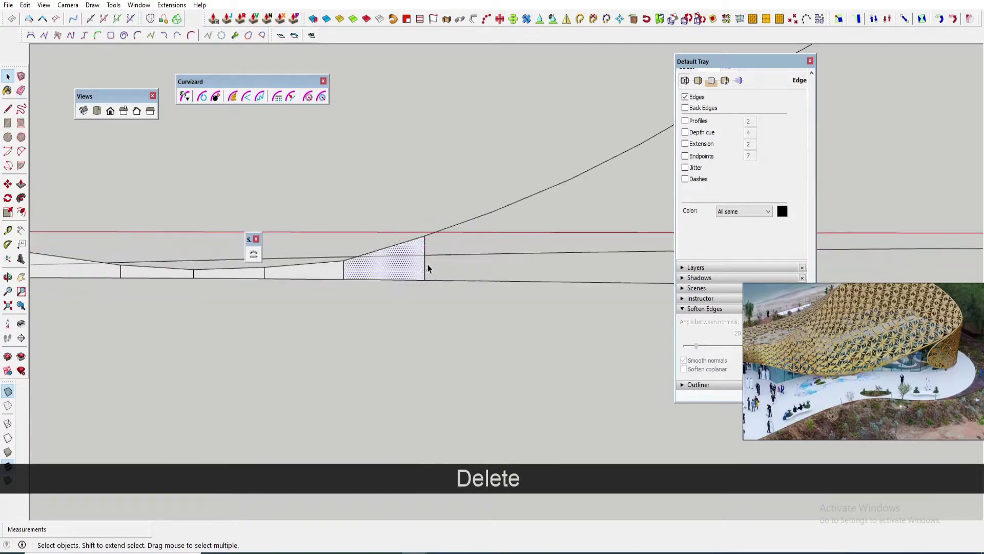
{"action": "key", "text": "Delete"}
{"action": "scroll", "coordinate": [358, 248], "scroll_direction": "up", "scroll_amount": 3}
{"action": "key", "text": "space"}
{"action": "left_click", "coordinate": [331, 247]}
{"action": "key", "text": "Delete"}
Delete the next loft panels on the stretch leading toward the left bend.
{"action": "scroll", "coordinate": [340, 241], "scroll_direction": "up", "scroll_amount": 3}
{"action": "scroll", "coordinate": [342, 238], "scroll_direction": "down", "scroll_amount": 5}
{"action": "middle_click_drag", "start_coordinate": [343, 238], "coordinate": [410, 300]}
{"action": "scroll", "coordinate": [345, 246], "scroll_direction": "down", "scroll_amount": 3}
{"action": "key", "text": "Delete"}
{"action": "scroll", "coordinate": [405, 292], "scroll_direction": "up", "scroll_amount": 3}
{"action": "key", "text": "Delete"}
Delete the remaining loft panels and vertical edges around the left bend, keeping the upper edge curve.
{"action": "middle_click_drag", "start_coordinate": [347, 275], "coordinate": [400, 304]}
{"action": "left_click_drag", "start_coordinate": [401, 307], "coordinate": [276, 298]}
{"action": "key", "text": "Delete"}
{"action": "middle_click_drag", "start_coordinate": [277, 298], "coordinate": [156, 266]}
{"action": "scroll", "coordinate": [358, 302], "scroll_direction": "up", "scroll_amount": 5}
{"action": "key", "text": "Delete"}
{"action": "left_click_drag", "start_coordinate": [180, 277], "coordinate": [110, 253]}
{"action": "key", "text": "Delete"}
{"action": "middle_click_drag", "start_coordinate": [111, 253], "coordinate": [355, 337]}
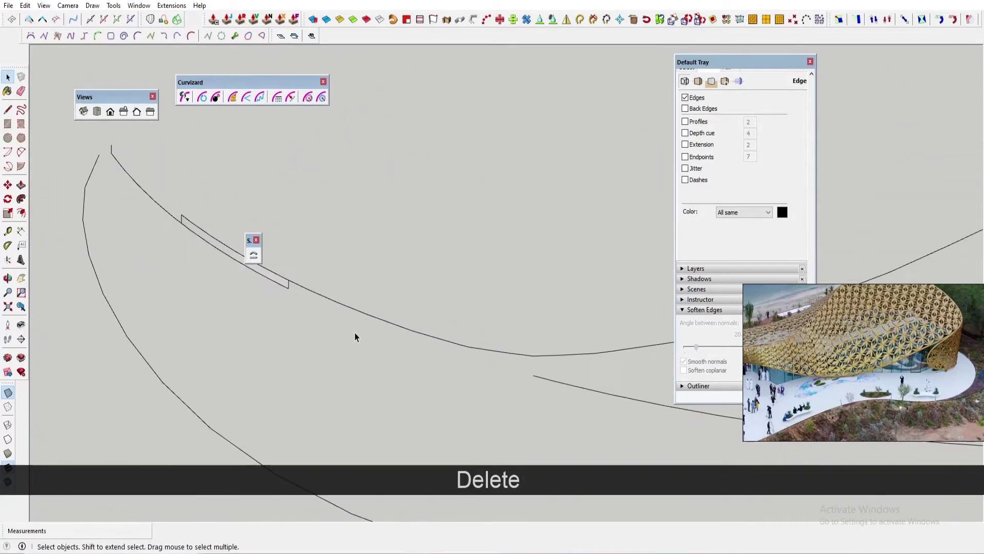
Delete the last leftover loft panel strip along the upper edge curve near the left bend.
{"action": "scroll", "coordinate": [273, 294], "scroll_direction": "up", "scroll_amount": 4}
{"action": "left_click_drag", "start_coordinate": [308, 286], "coordinate": [277, 269]}
{"action": "scroll", "coordinate": [392, 332], "scroll_direction": "down", "scroll_amount": 4}
{"action": "key", "text": "Delete"}
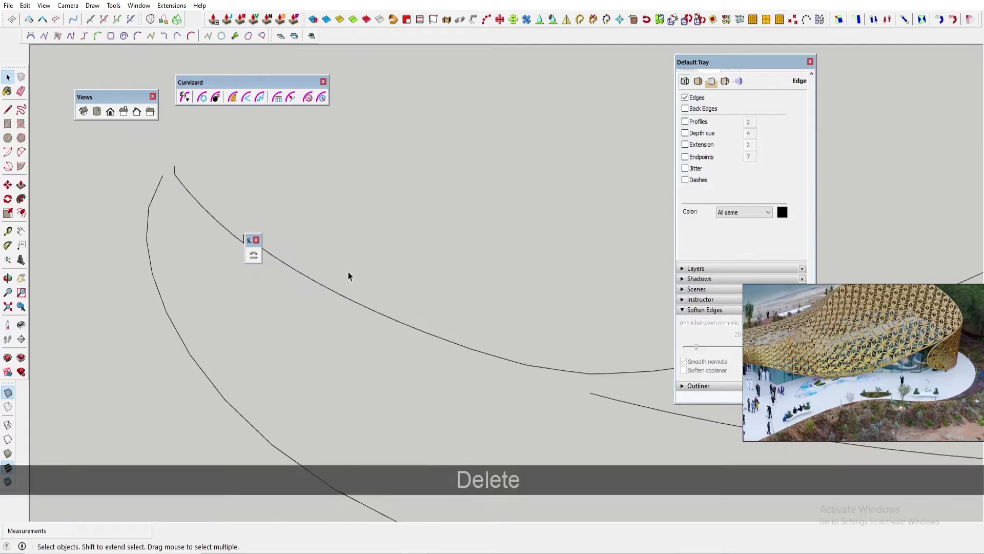
Move the left section of the upper edge curve so its end meets the adjoining segment.
{"action": "middle_click_drag", "start_coordinate": [348, 273], "coordinate": [312, 259]}
{"action": "key", "text": "m"}
{"action": "left_click", "coordinate": [312, 259]}
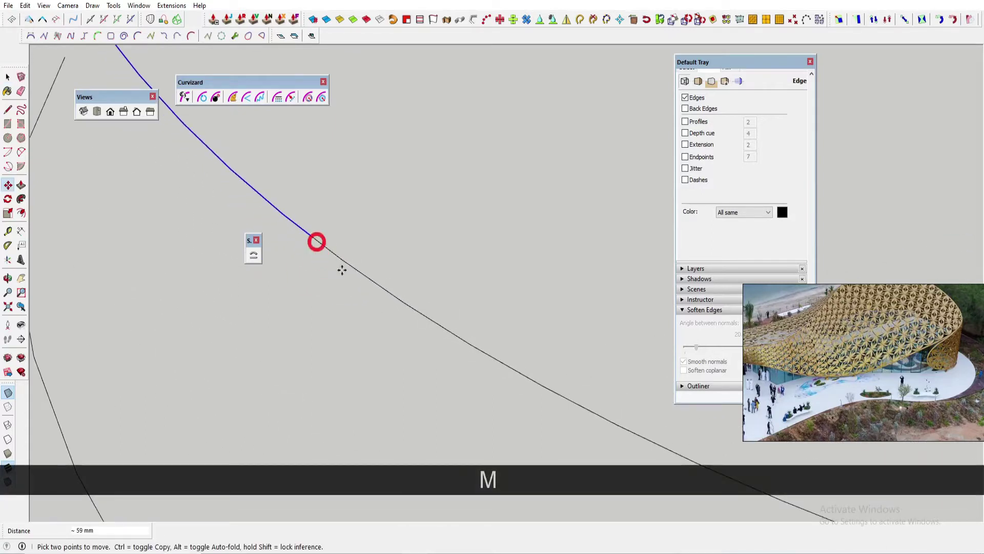
{"action": "key", "text": "space"}
{"action": "scroll", "coordinate": [363, 277], "scroll_direction": "down", "scroll_amount": 3}
{"action": "mouse_move", "coordinate": [386, 286]}
{"action": "middle_mouse_down"}
{"action": "mouse_move", "coordinate": [325, 268]}
{"action": "mouse_move", "coordinate": [396, 296]}
{"action": "middle_mouse_up"}
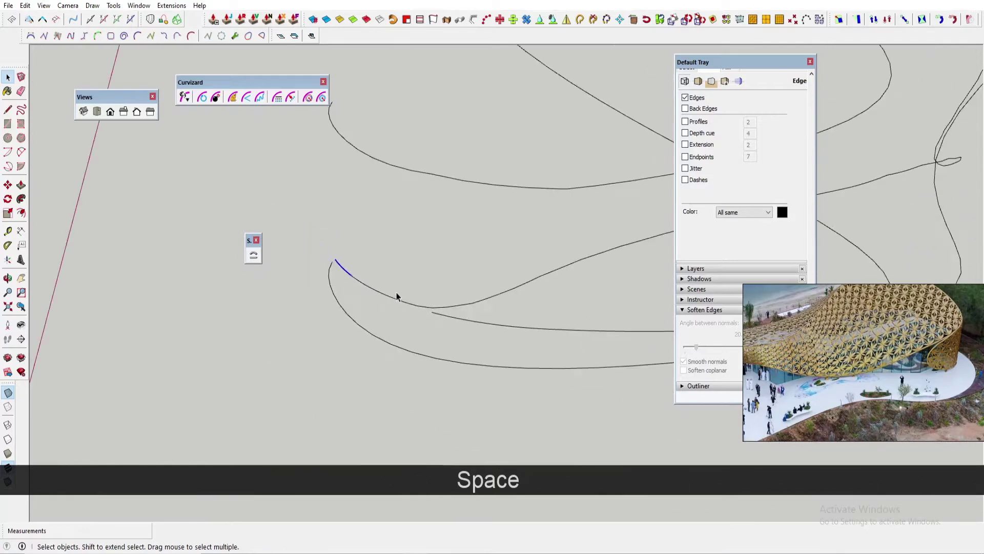
Delete the stray leftover curve beside the cleaned upper and lower boundary curves.
{"action": "scroll", "coordinate": [421, 302], "scroll_direction": "down", "scroll_amount": 7}
{"action": "scroll", "coordinate": [497, 308], "scroll_direction": "up", "scroll_amount": 1}
{"action": "middle_click_drag", "start_coordinate": [500, 306], "coordinate": [528, 347]}
{"action": "scroll", "coordinate": [395, 275], "scroll_direction": "up", "scroll_amount": 2}
{"action": "left_click", "coordinate": [386, 276]}
{"action": "key", "text": "Delete"}
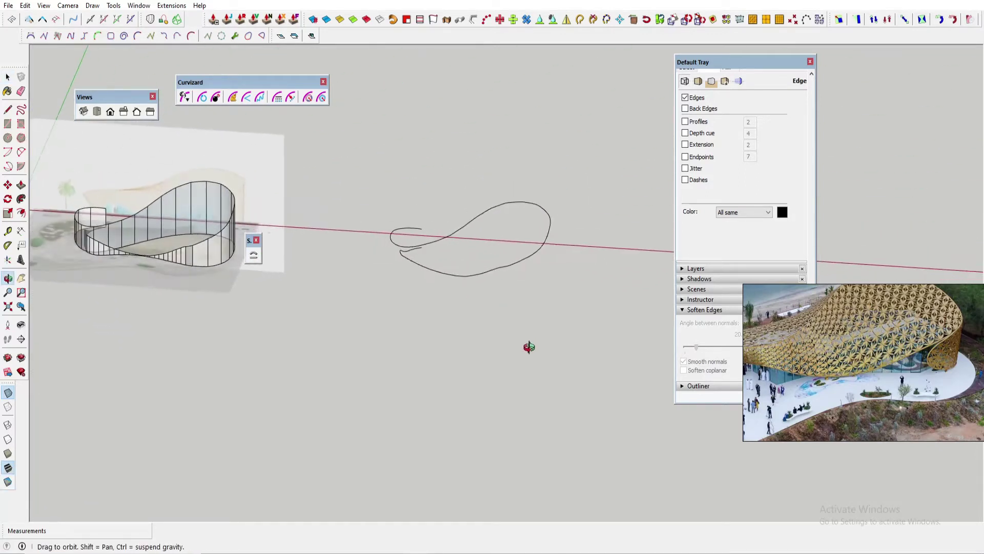
Move the lofted canopy wall away from the reference images, beyond the separate copy of the plan curves.
{"action": "scroll", "coordinate": [503, 272], "scroll_direction": "up", "scroll_amount": 2}
{"action": "scroll", "coordinate": [503, 265], "scroll_direction": "up", "scroll_amount": 2}
{"action": "left_click", "coordinate": [502, 263]}
{"action": "mouse_move", "coordinate": [502, 264]}
{"action": "middle_mouse_down"}
{"action": "mouse_move", "coordinate": [432, 230]}
{"action": "mouse_move", "coordinate": [464, 136]}
{"action": "mouse_move", "coordinate": [488, 170]}
{"action": "mouse_move", "coordinate": [490, 215]}
{"action": "mouse_move", "coordinate": [457, 209]}
{"action": "mouse_move", "coordinate": [430, 182]}
{"action": "mouse_move", "coordinate": [483, 248]}
{"action": "mouse_move", "coordinate": [562, 277]}
{"action": "mouse_move", "coordinate": [555, 340]}
{"action": "mouse_move", "coordinate": [608, 301]}
{"action": "mouse_move", "coordinate": [512, 271]}
{"action": "middle_mouse_up"}
{"action": "key", "text": "space"}
{"action": "scroll", "coordinate": [490, 216], "scroll_direction": "down", "scroll_amount": 3}
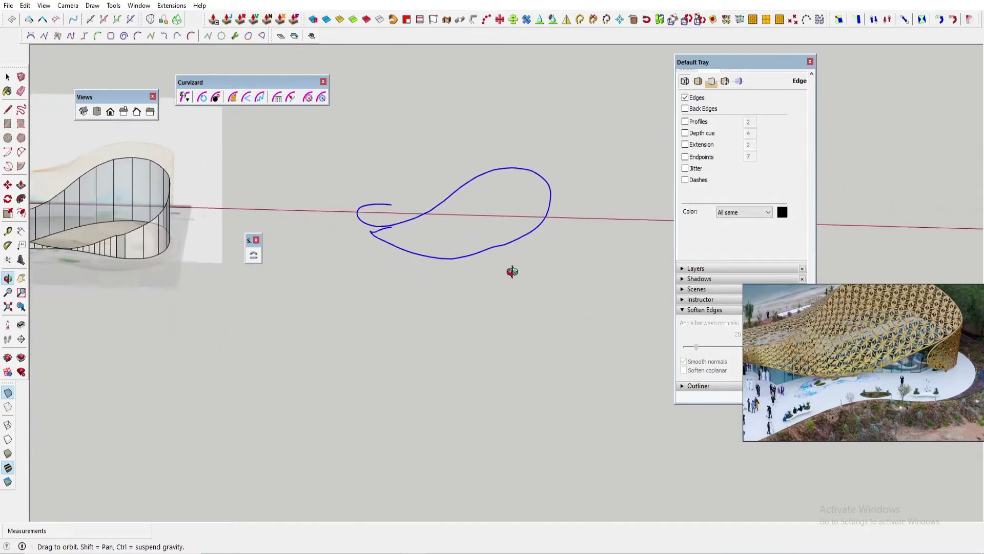
{"action": "middle_click_drag", "start_coordinate": [429, 226], "coordinate": [431, 287]}
{"action": "key", "text": "space"}
{"action": "key", "text": "space"}
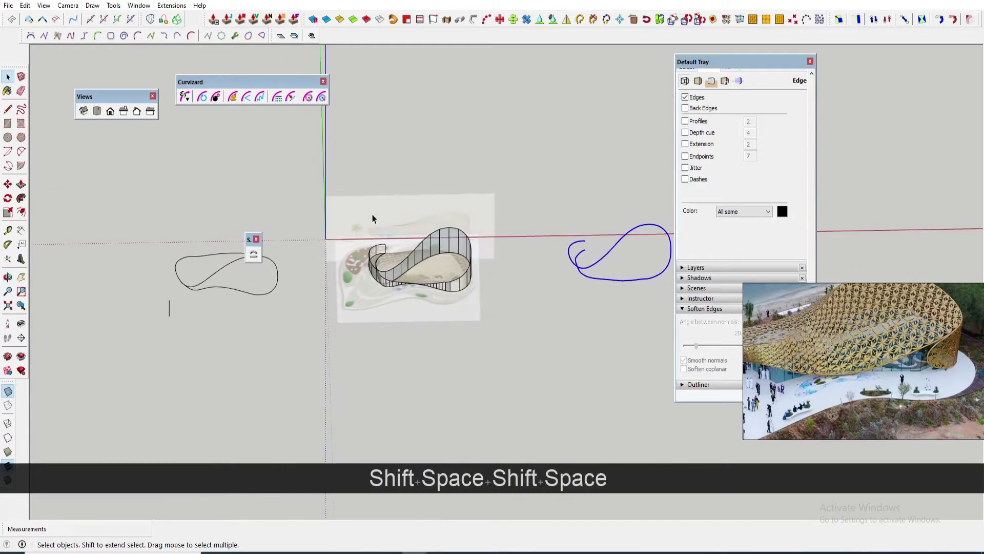
{"action": "left_click_drag", "start_coordinate": [348, 215], "coordinate": [488, 315]}
{"action": "scroll", "coordinate": [490, 316], "scroll_direction": "down", "scroll_amount": 2}
{"action": "key", "text": "m"}
{"action": "left_click", "coordinate": [474, 309]}
Move the cleaned boundary curves along the red axis onto the plan and elevation images.
{"action": "left_click_drag", "start_coordinate": [497, 241], "coordinate": [628, 312]}
{"action": "key", "text": "m"}
{"action": "left_click", "coordinate": [596, 306]}
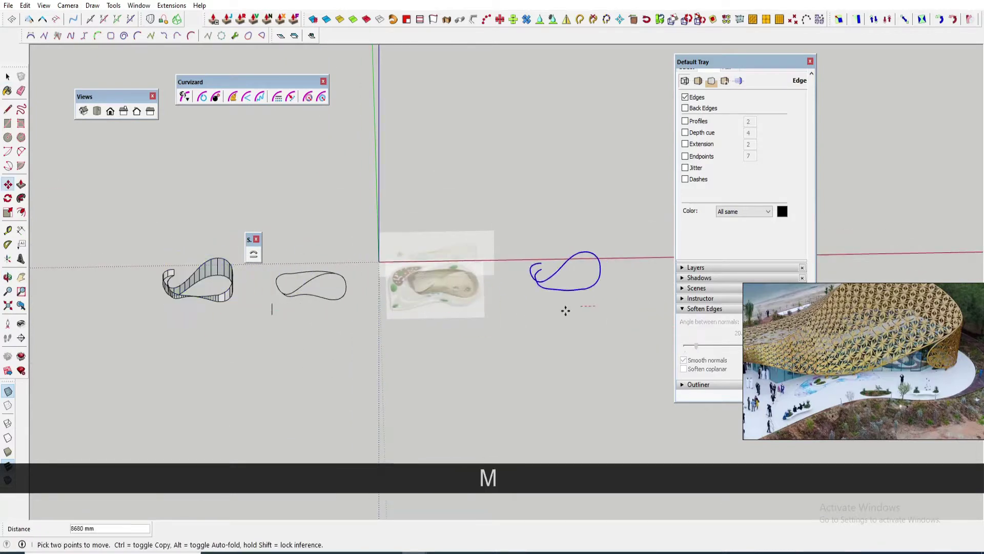
{"action": "scroll", "coordinate": [459, 305], "scroll_direction": "up", "scroll_amount": 2}
{"action": "middle_click_drag", "start_coordinate": [465, 306], "coordinate": [441, 386]}
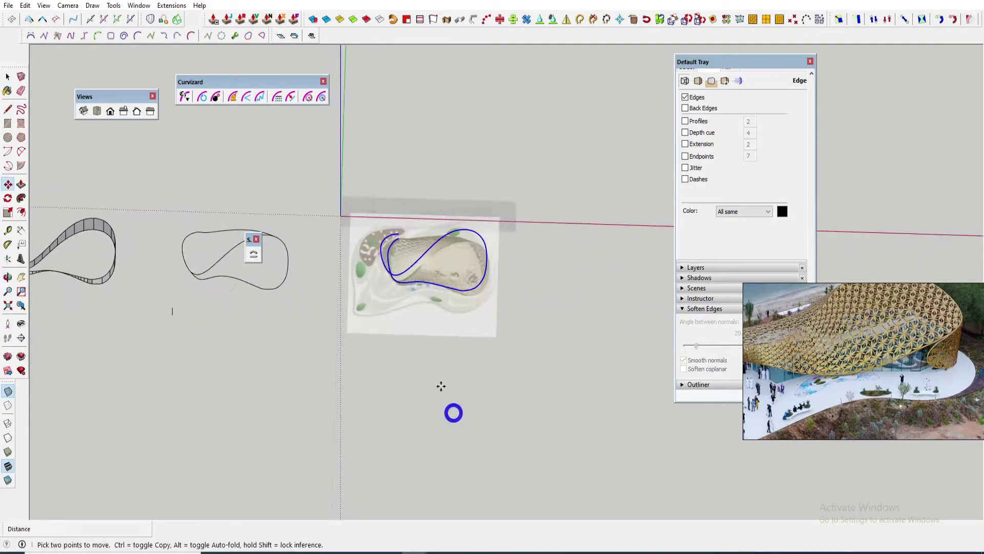
Align the boundary curves with the canopy outline on the plan image in top view.
{"action": "left_click", "coordinate": [110, 109]}
{"action": "scroll", "coordinate": [566, 253], "scroll_direction": "up", "scroll_amount": 5}
{"action": "key", "text": "m"}
{"action": "left_click", "coordinate": [567, 260]}
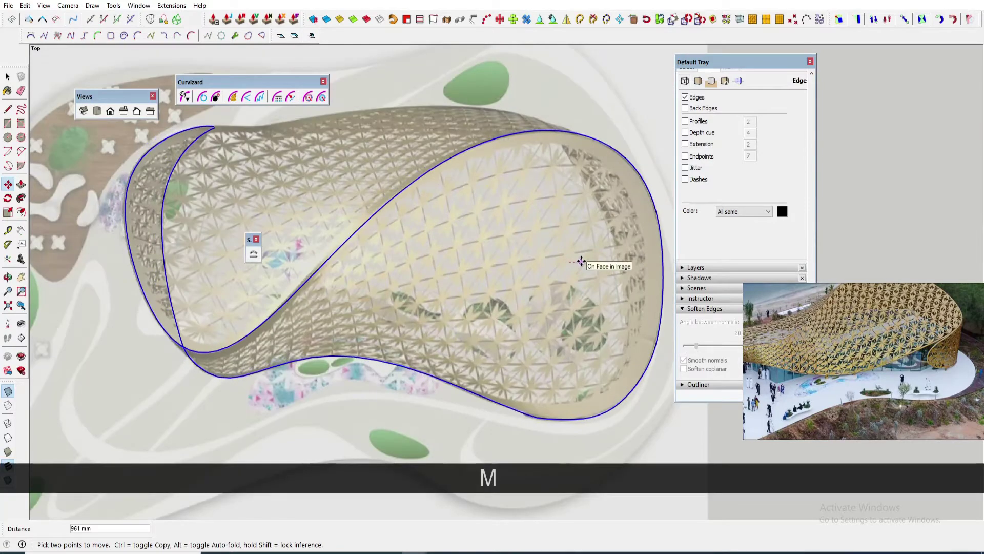
{"action": "left_click", "coordinate": [581, 262]}
Scale the boundary curves along the red axis to about 0.99 to fit the front elevation image.
{"action": "left_click", "coordinate": [111, 111]}
{"action": "scroll", "coordinate": [373, 176], "scroll_direction": "down", "scroll_amount": 2}
{"action": "scroll", "coordinate": [538, 270], "scroll_direction": "up", "scroll_amount": 2}
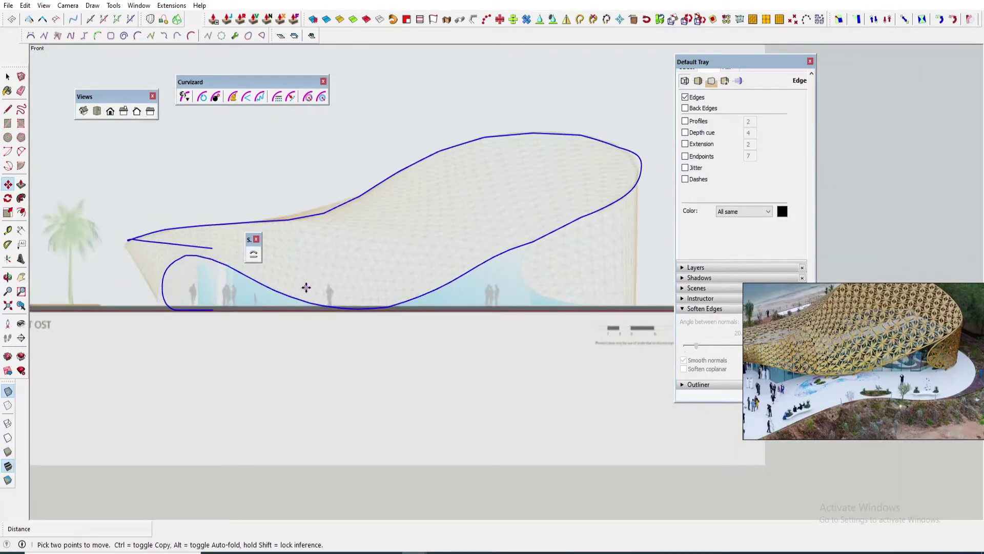
{"action": "scroll", "coordinate": [508, 252], "scroll_direction": "up", "scroll_amount": 2}
{"action": "scroll", "coordinate": [610, 165], "scroll_direction": "up", "scroll_amount": 2}
{"action": "key", "text": "space"}
{"action": "scroll", "coordinate": [525, 187], "scroll_direction": "down", "scroll_amount": 1}
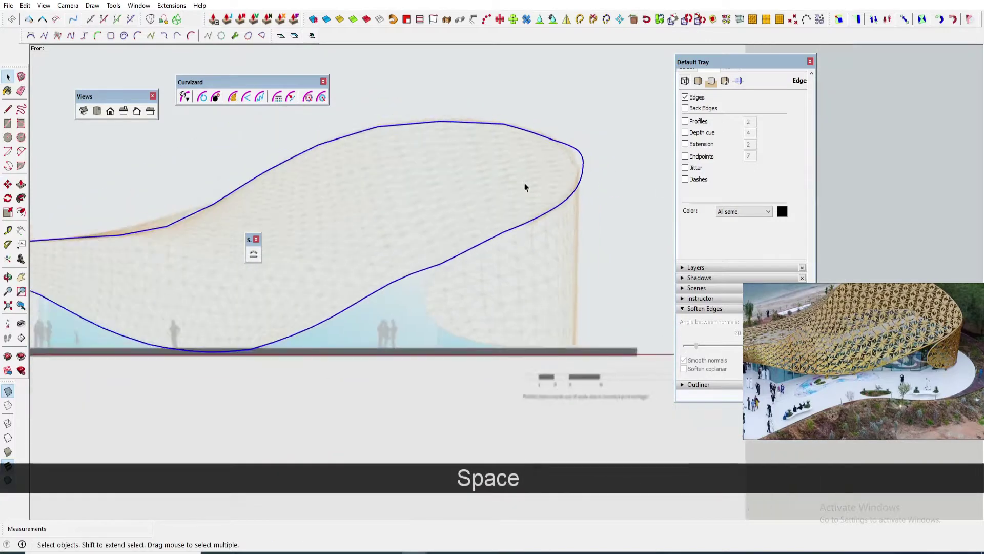
{"action": "scroll", "coordinate": [525, 187], "scroll_direction": "down", "scroll_amount": 2}
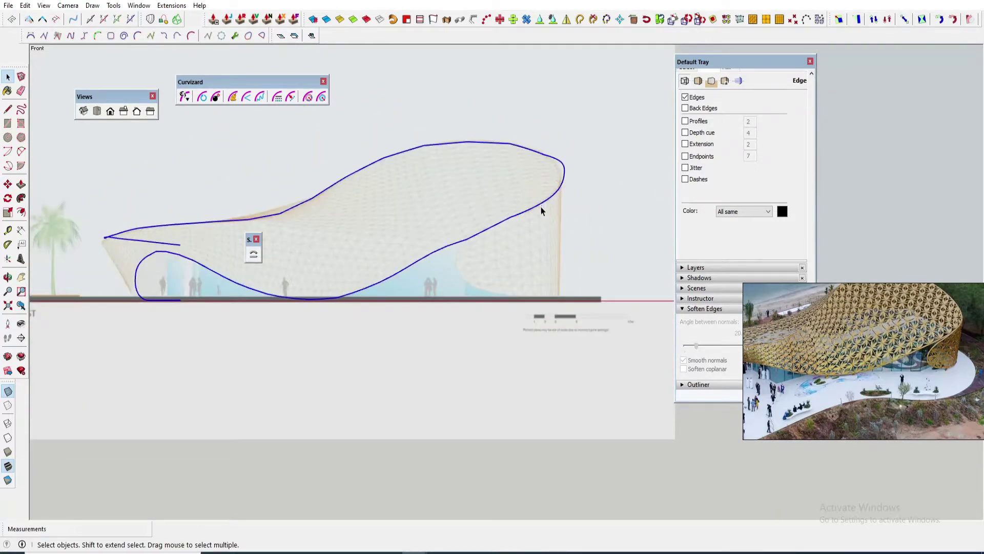
{"action": "key", "text": "s"}
{"action": "scroll", "coordinate": [557, 225], "scroll_direction": "up", "scroll_amount": 2}
{"action": "middle_click_drag", "start_coordinate": [558, 230], "coordinate": [562, 256]}
{"action": "left_click", "coordinate": [561, 233]}
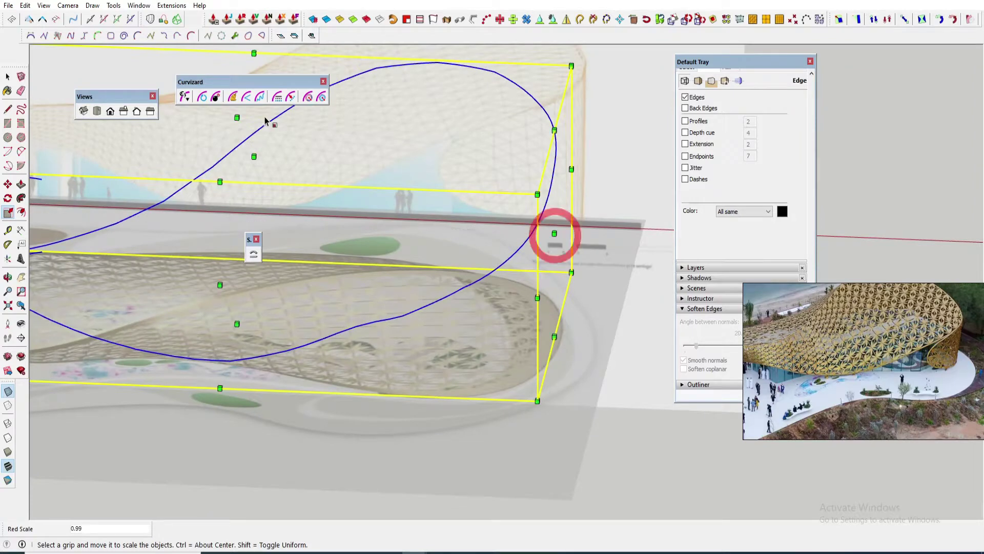
{"action": "left_click", "coordinate": [110, 111]}
{"action": "key", "text": "space"}
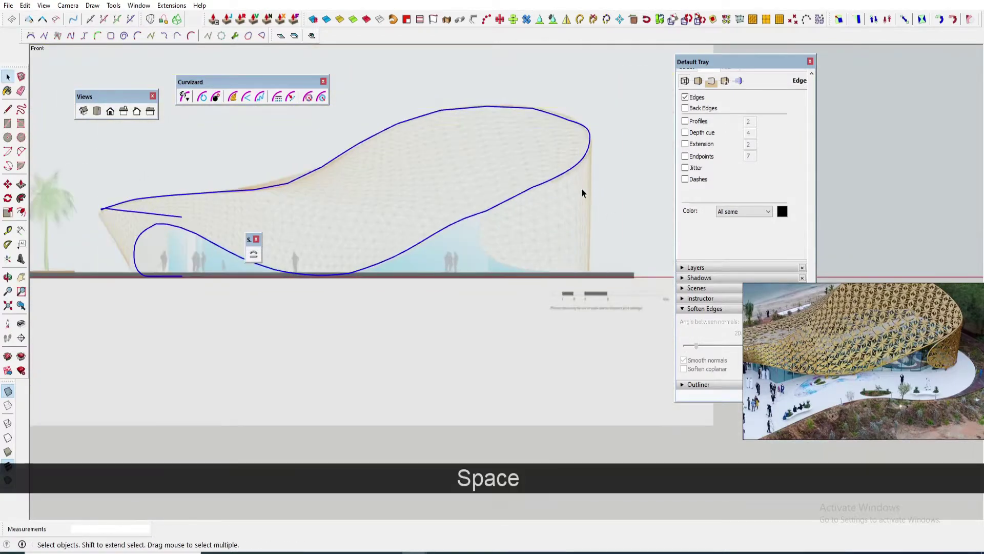
{"action": "middle_click_drag", "start_coordinate": [555, 200], "coordinate": [307, 214]}
{"action": "scroll", "coordinate": [318, 245], "scroll_direction": "up", "scroll_amount": 8}
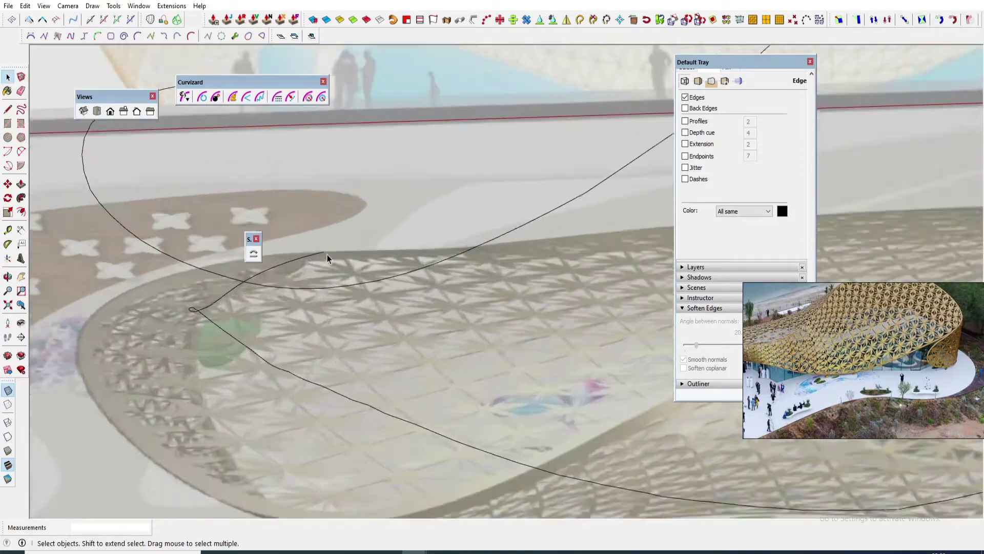
{"action": "key", "text": "l"}
{"action": "middle_click_drag", "start_coordinate": [323, 251], "coordinate": [317, 155]}
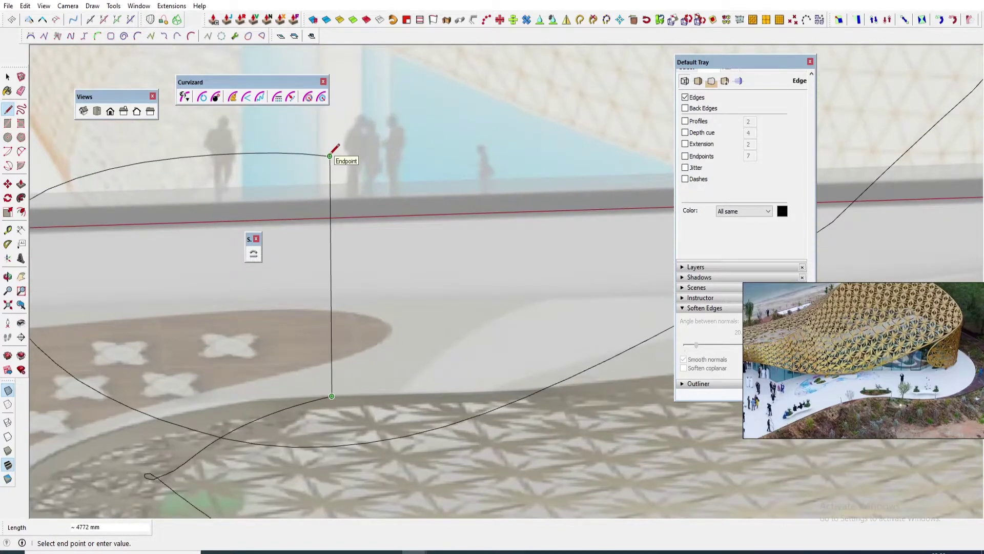
{"action": "key", "text": "space"}
Draw a two-point arc bulging outward between the open left ends of the upper and lower boundary curves.
{"action": "key", "text": "a"}
{"action": "left_click", "coordinate": [329, 156]}
{"action": "left_click", "coordinate": [332, 395]}
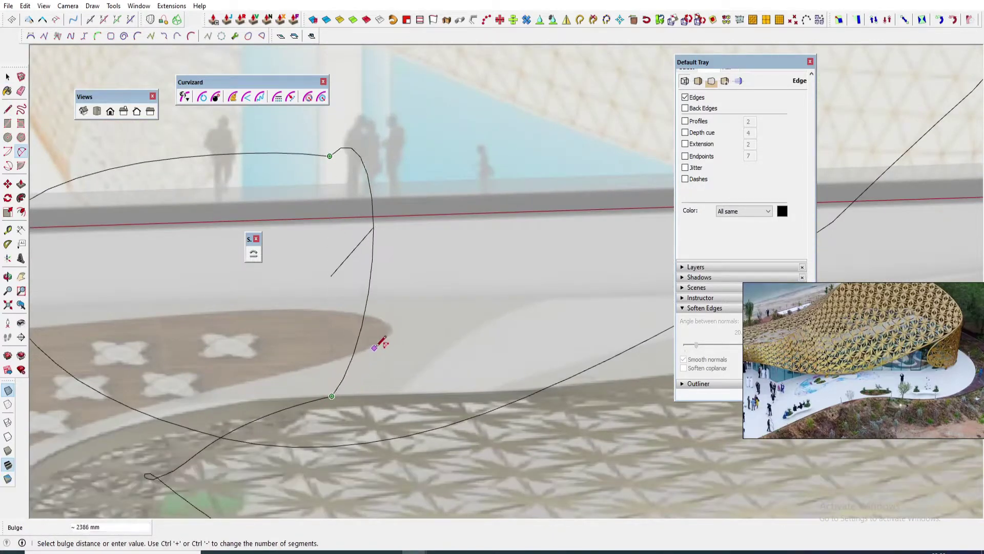
{"action": "left_click", "coordinate": [361, 362]}
{"action": "key", "text": "space"}
{"action": "scroll", "coordinate": [328, 333], "scroll_direction": "down", "scroll_amount": 6}
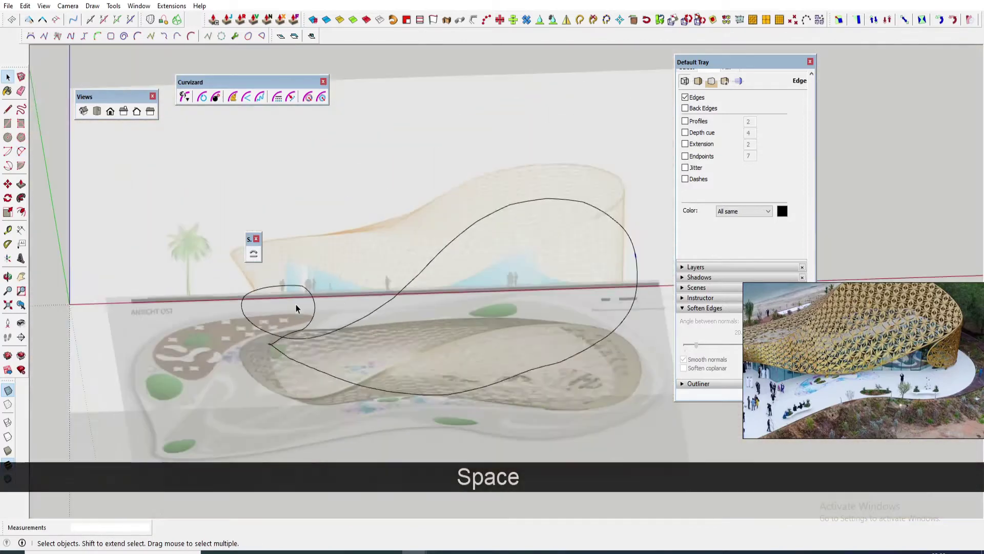
Try a two-point arc across the canopy between the upper and lower boundary curves, and undo it.
{"action": "middle_click_drag", "start_coordinate": [297, 303], "coordinate": [371, 270]}
{"action": "scroll", "coordinate": [379, 349], "scroll_direction": "up", "scroll_amount": 3}
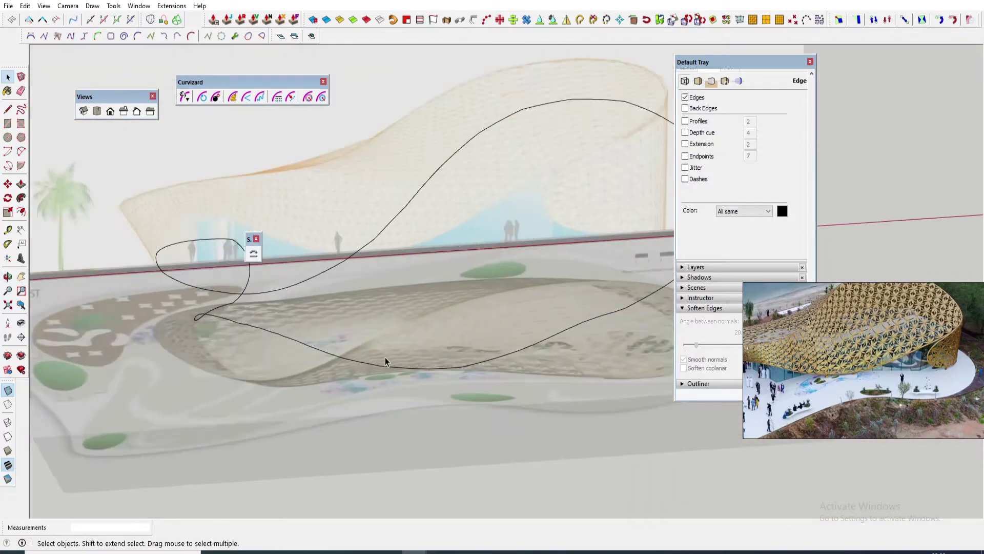
{"action": "key", "text": "a"}
{"action": "scroll", "coordinate": [359, 253], "scroll_direction": "up", "scroll_amount": 2}
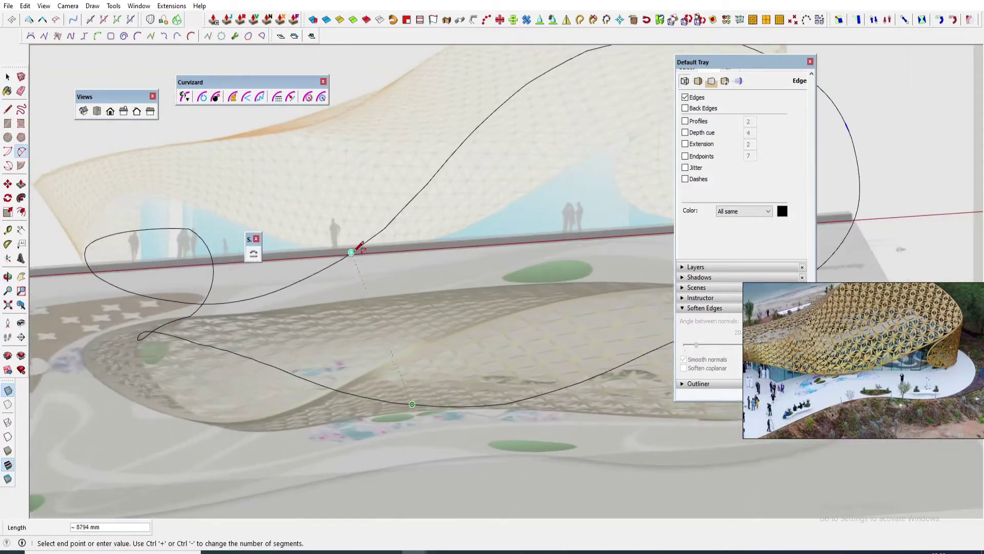
{"action": "left_click", "coordinate": [362, 249]}
{"action": "middle_click_drag", "start_coordinate": [362, 249], "coordinate": [421, 333]}
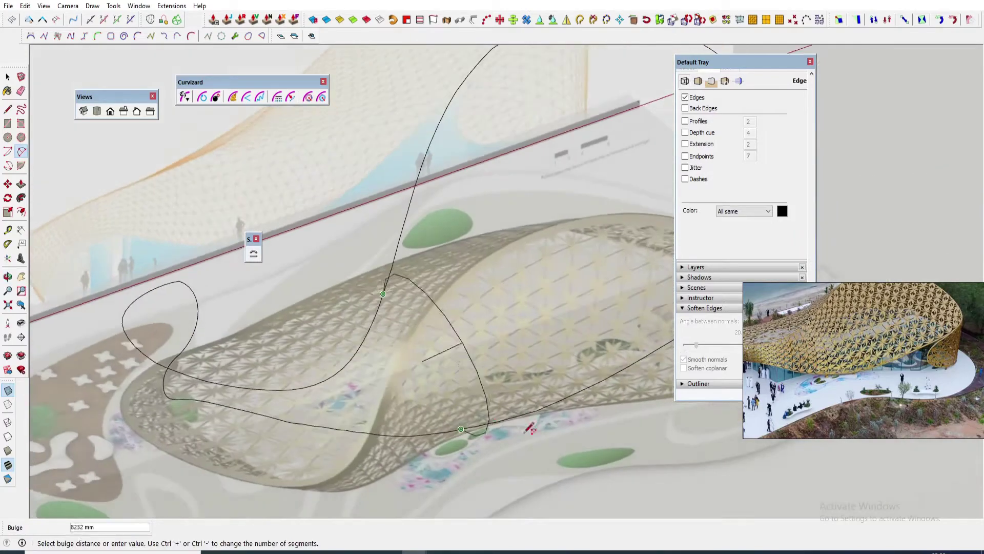
{"action": "scroll", "coordinate": [467, 409], "scroll_direction": "up", "scroll_amount": 3}
{"action": "left_click", "coordinate": [455, 409]}
{"action": "scroll", "coordinate": [455, 412], "scroll_direction": "down", "scroll_amount": 3}
{"action": "mouse_move", "coordinate": [455, 412]}
{"action": "middle_mouse_down"}
{"action": "mouse_move", "coordinate": [437, 363]}
{"action": "mouse_move", "coordinate": [442, 417]}
{"action": "middle_mouse_up"}
{"action": "scroll", "coordinate": [442, 421], "scroll_direction": "up", "scroll_amount": 3}
{"action": "key", "text": "ctrl+z"}
Draw a gently bulging two-point arc from the lower boundary curve to the upper one across the canopy's middle.
{"action": "left_click", "coordinate": [440, 423]}
{"action": "left_click", "coordinate": [349, 232]}
{"action": "scroll", "coordinate": [351, 231], "scroll_direction": "down", "scroll_amount": 3}
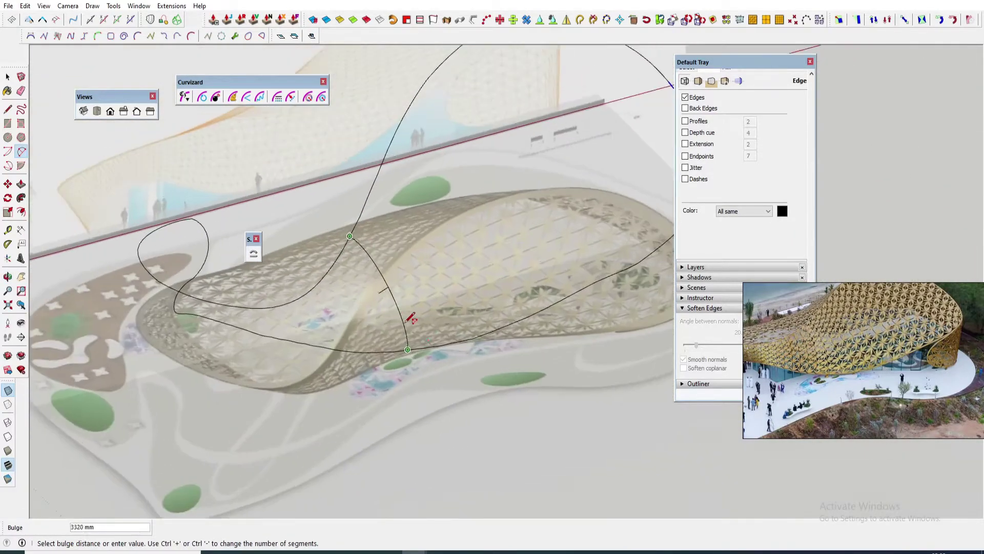
{"action": "scroll", "coordinate": [429, 358], "scroll_direction": "up", "scroll_amount": 2}
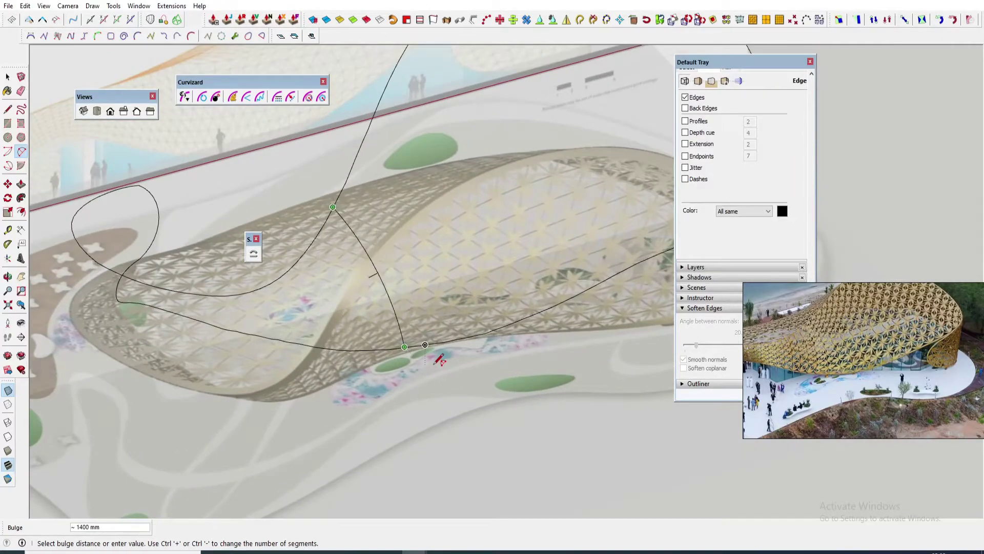
{"action": "middle_click_drag", "start_coordinate": [451, 383], "coordinate": [554, 408]}
{"action": "scroll", "coordinate": [554, 409], "scroll_direction": "down", "scroll_amount": 3}
{"action": "scroll", "coordinate": [555, 408], "scroll_direction": "up", "scroll_amount": 4}
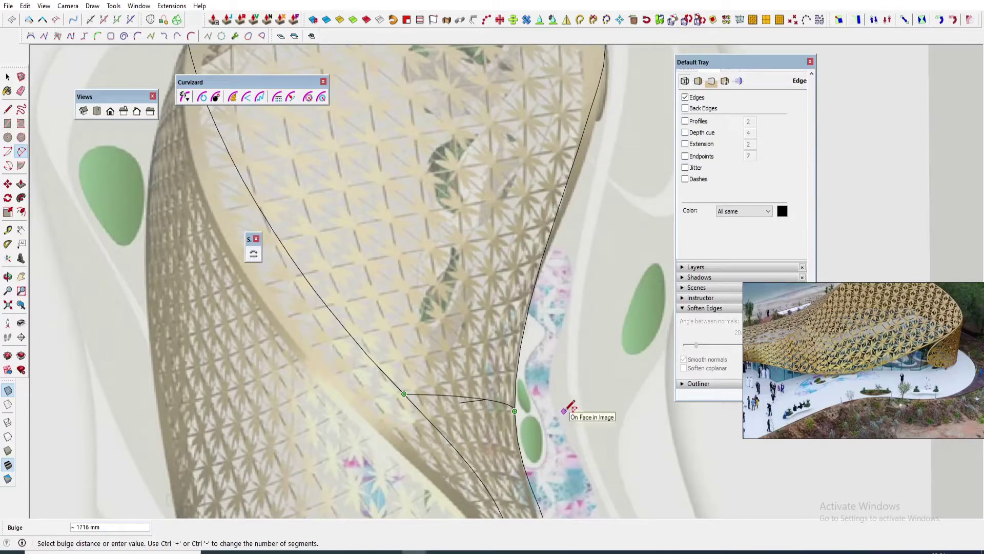
{"action": "middle_click_drag", "start_coordinate": [568, 407], "coordinate": [512, 410]}
{"action": "scroll", "coordinate": [462, 359], "scroll_direction": "down", "scroll_amount": 4}
{"action": "scroll", "coordinate": [763, 457], "scroll_direction": "up", "scroll_amount": 4}
Switch the camera to perspective projection and frame the canopy's left portion.
{"action": "middle_click_drag", "start_coordinate": [764, 457], "coordinate": [373, 250], "text": "shift"}
{"action": "left_click", "coordinate": [68, 6]}
{"action": "left_click", "coordinate": [86, 68]}
{"action": "scroll", "coordinate": [508, 294], "scroll_direction": "up", "scroll_amount": 5}
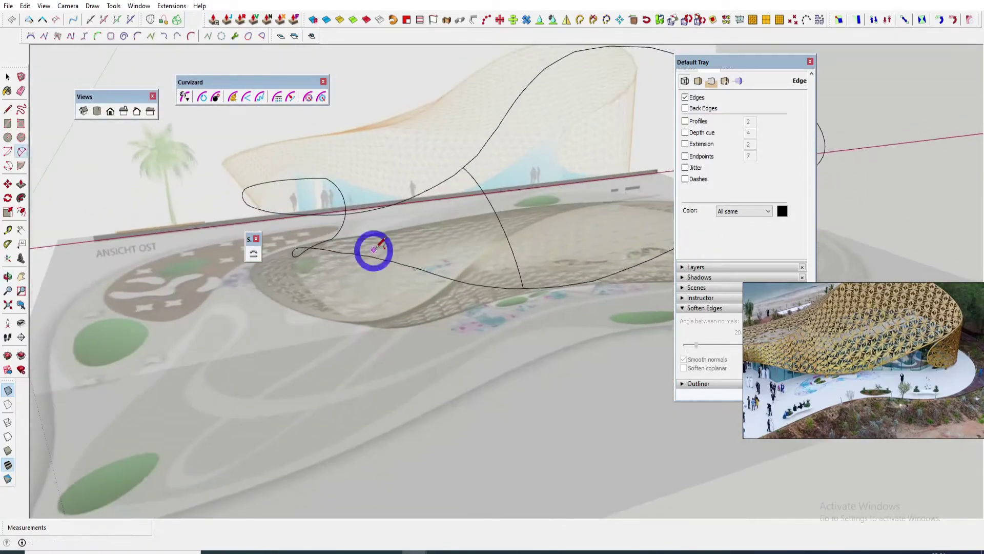
Weld the lower boundary segments between the end arc and the middle arc into one curve.
{"action": "key", "text": "space"}
{"action": "middle_click_drag", "start_coordinate": [474, 285], "coordinate": [397, 241]}
{"action": "scroll", "coordinate": [414, 260], "scroll_direction": "up", "scroll_amount": 3}
{"action": "left_click", "coordinate": [468, 281]}
{"action": "left_click", "coordinate": [426, 291], "text": "ctrl"}
{"action": "scroll", "coordinate": [411, 239], "scroll_direction": "up", "scroll_amount": 3}
{"action": "left_click", "coordinate": [409, 240], "text": "ctrl"}
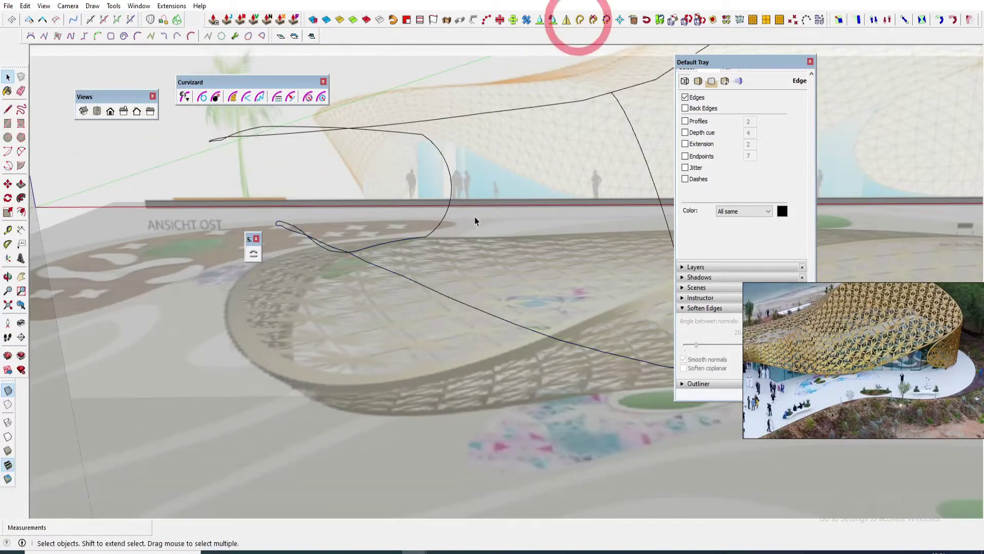
Weld the upper boundary segments between the end arc and the middle arc into one curve.
{"action": "middle_click_drag", "start_coordinate": [474, 221], "coordinate": [417, 242]}
{"action": "key", "text": "space"}
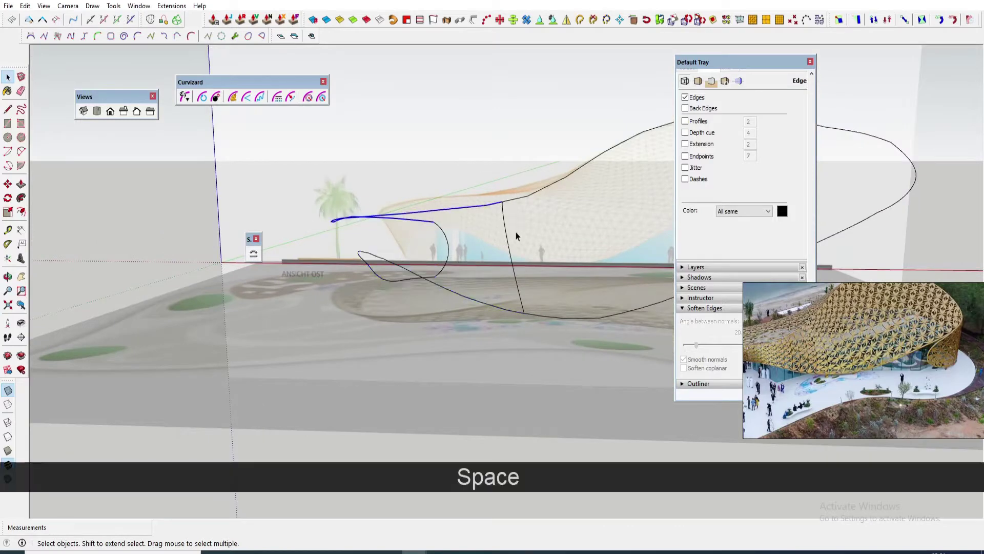
{"action": "left_click", "coordinate": [579, 19]}
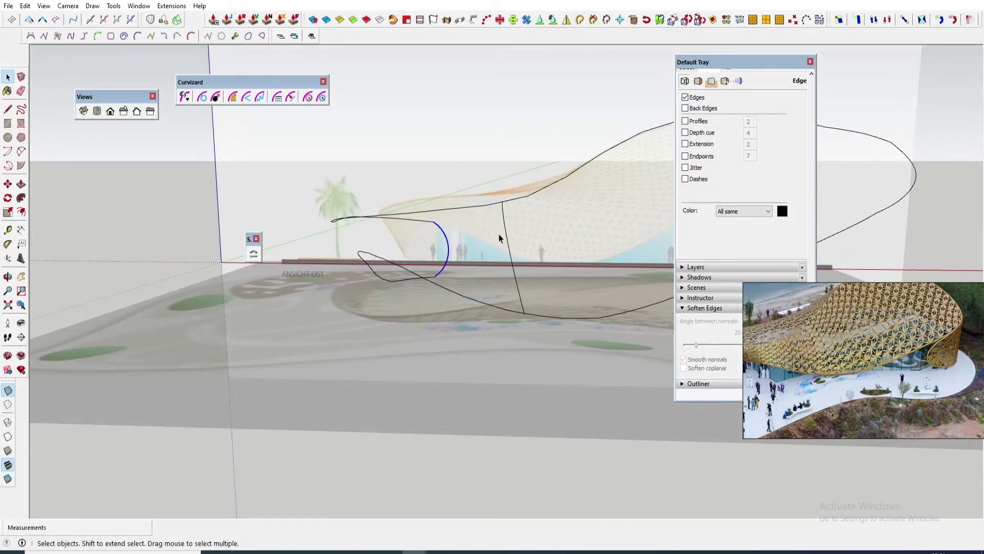
Inspect the perforation pattern in the reference photo and convert the middle arc with Polyline Segmentor.
{"action": "left_click", "coordinate": [839, 360]}
{"action": "scroll", "coordinate": [825, 363], "scroll_direction": "up", "scroll_amount": 5}
{"action": "mouse_move", "coordinate": [825, 365]}
{"action": "left_mouse_down"}
{"action": "mouse_move", "coordinate": [930, 383]}
{"action": "mouse_move", "coordinate": [917, 389]}
{"action": "left_mouse_up"}
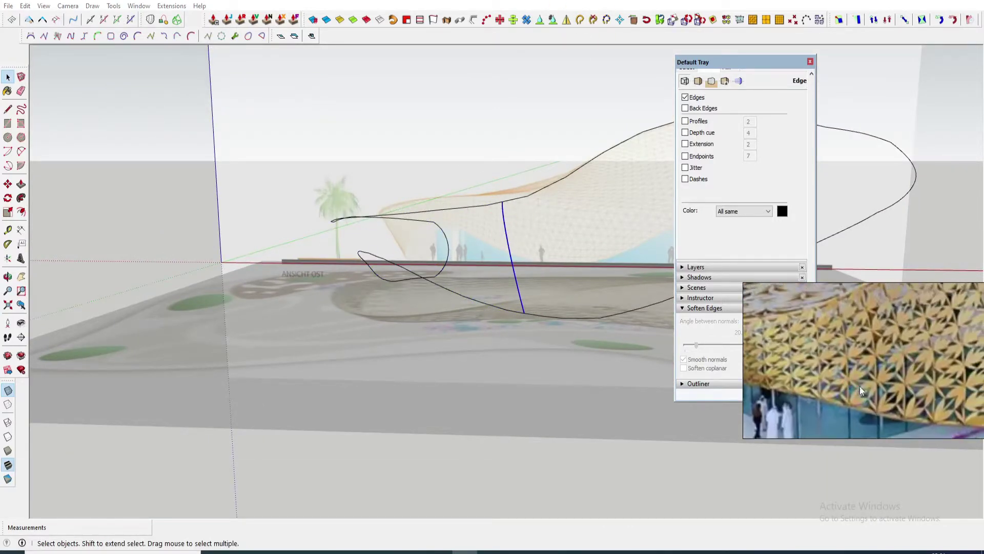
{"action": "right_click", "coordinate": [517, 280]}
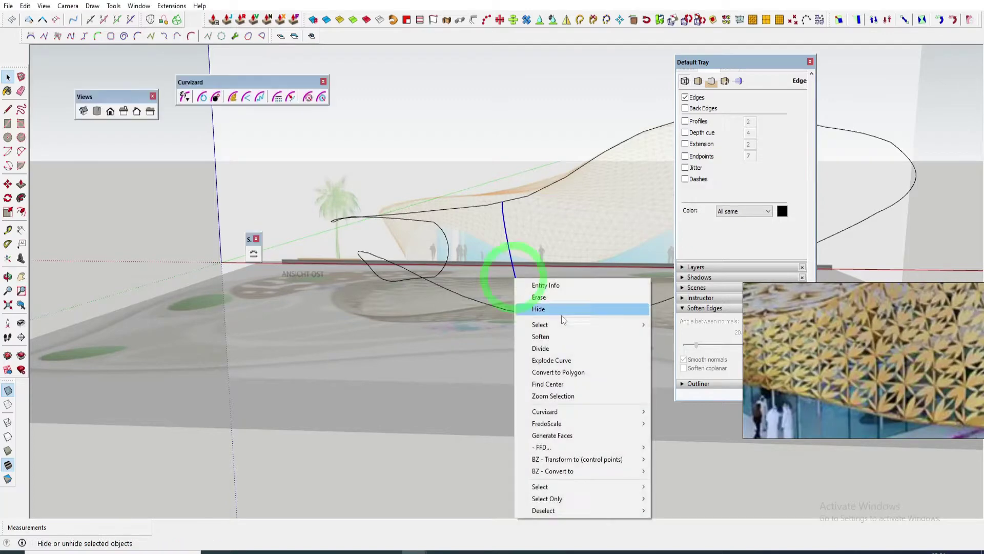
{"action": "mouse_move", "coordinate": [604, 471]}
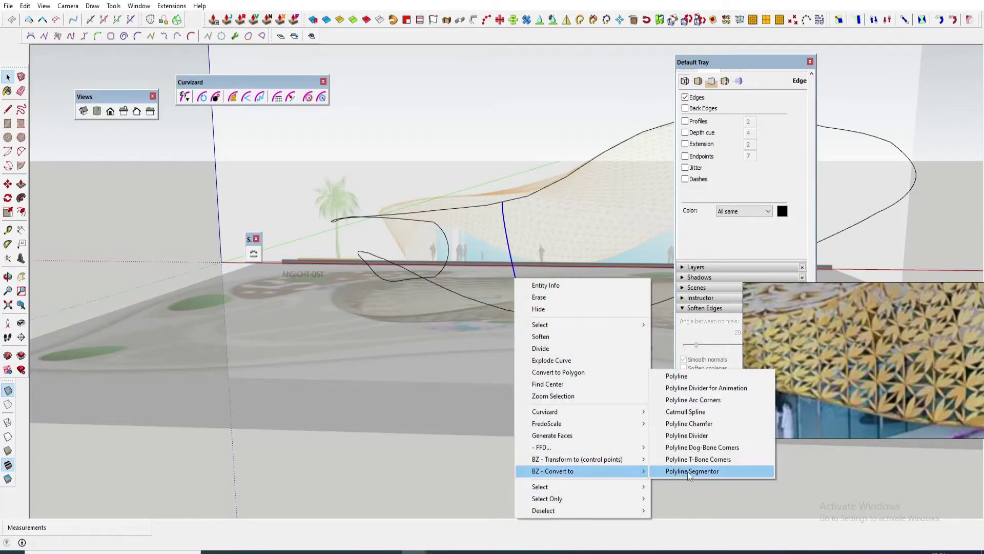
{"action": "left_click", "coordinate": [690, 478]}
{"action": "left_click", "coordinate": [439, 314]}
Convert the arc joining the left ends of the boundary curves with Polyline Segmentor.
{"action": "key", "text": "space"}
{"action": "right_click", "coordinate": [446, 251]}
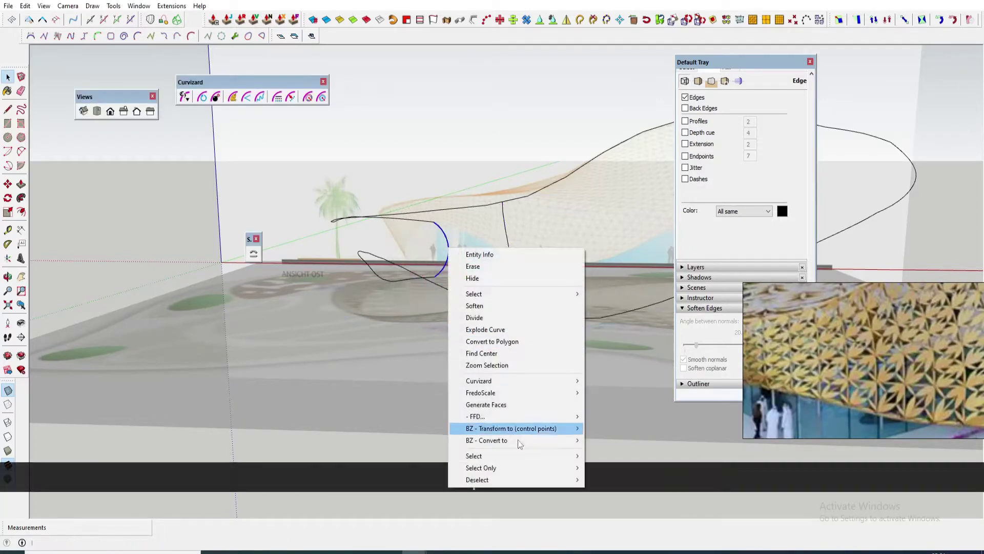
{"action": "mouse_move", "coordinate": [518, 439]}
{"action": "left_click", "coordinate": [515, 509]}
{"action": "left_click", "coordinate": [440, 283]}
{"action": "key", "text": "space"}
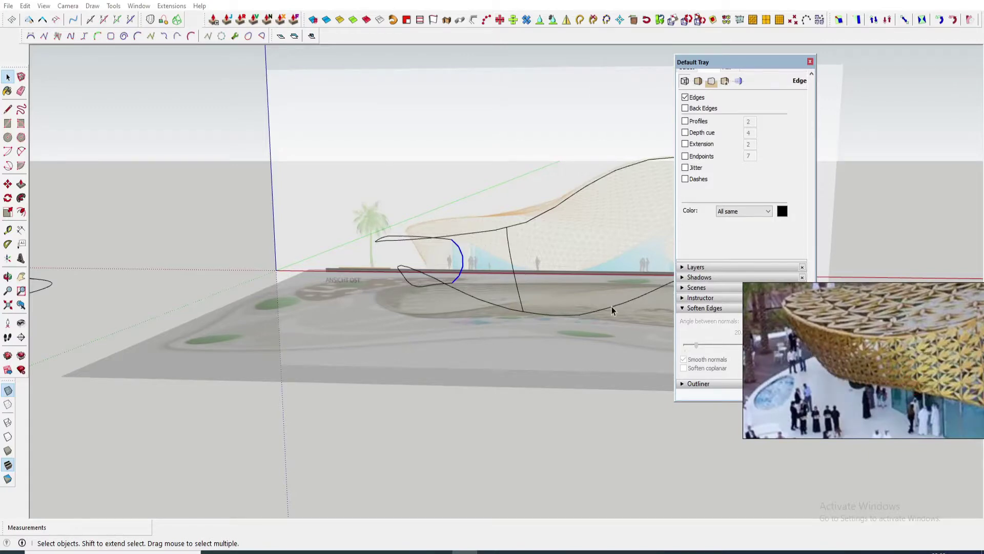
Convert the lower boundary curve between the end arc and the middle arc with Polyline Segmentor, using 40 segments.
{"action": "middle_click_drag", "start_coordinate": [512, 299], "coordinate": [520, 302]}
{"action": "scroll", "coordinate": [390, 265], "scroll_direction": "up", "scroll_amount": 2}
{"action": "key", "text": "space"}
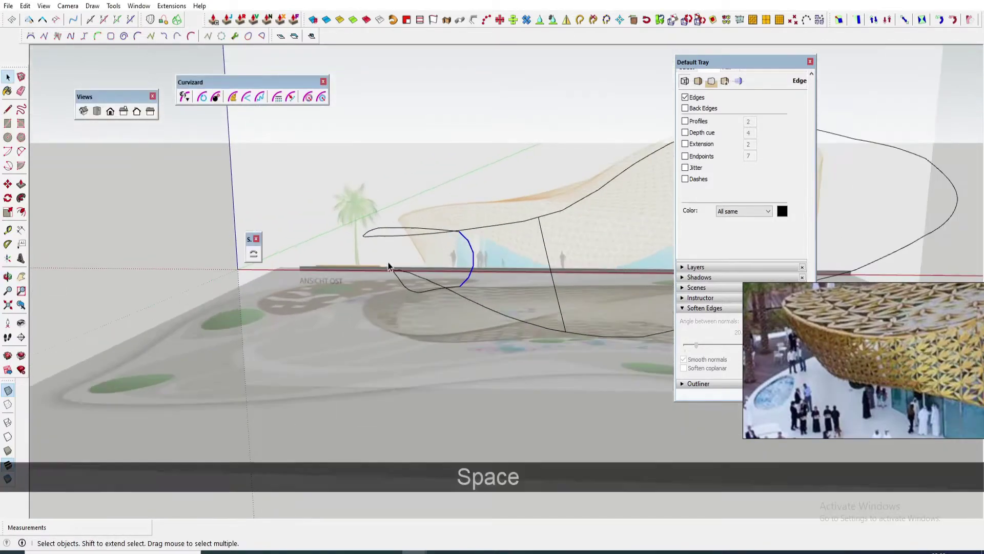
{"action": "right_click", "coordinate": [415, 275]}
{"action": "mouse_move", "coordinate": [533, 446]}
{"action": "left_click", "coordinate": [574, 538]}
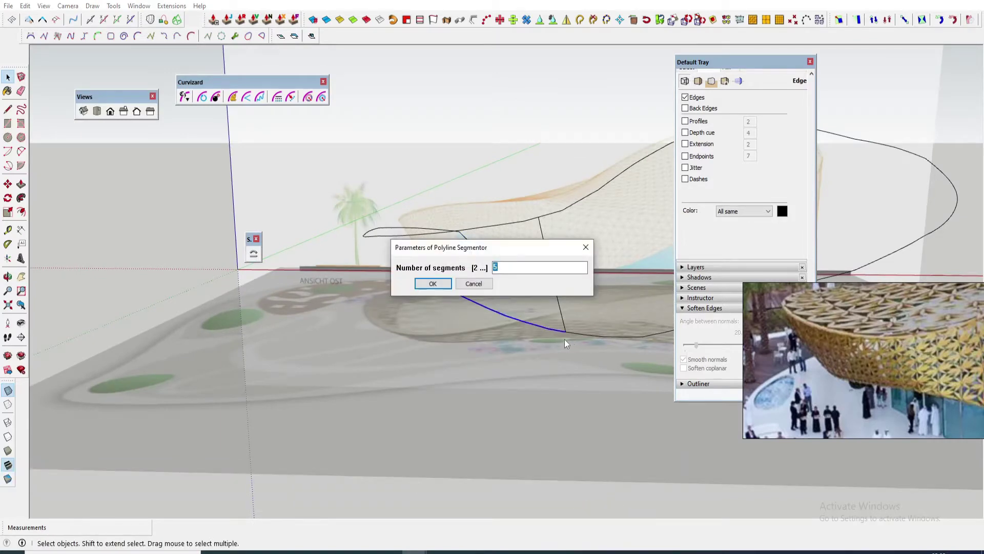
{"action": "type", "text": "40"}
{"action": "key", "text": "Return"}
{"action": "scroll", "coordinate": [564, 339], "scroll_direction": "up", "scroll_amount": 3}
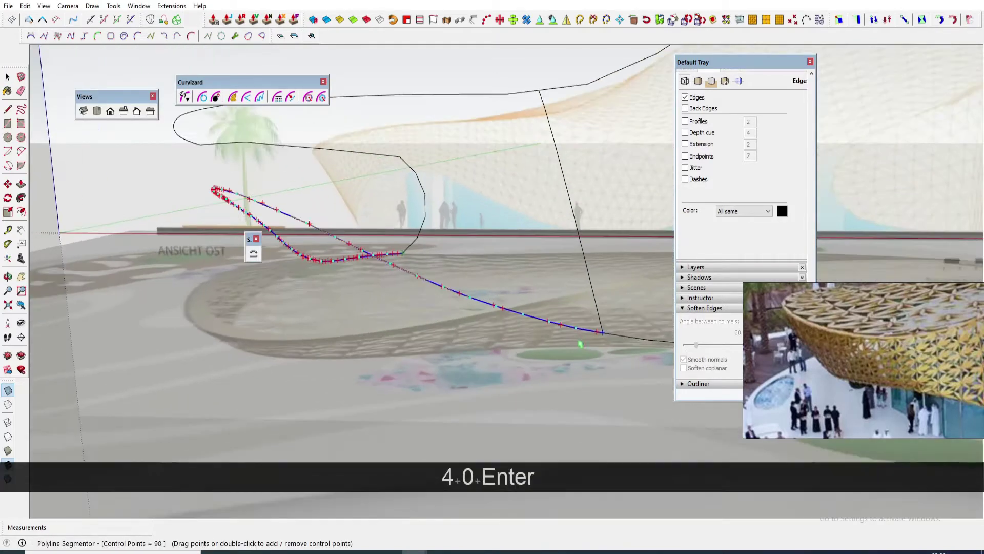
Convert the upper boundary curve between the end arc and the middle arc with Polyline Segmentor.
{"action": "scroll", "coordinate": [549, 343], "scroll_direction": "down", "scroll_amount": 3}
{"action": "middle_click_drag", "start_coordinate": [549, 343], "coordinate": [556, 385]}
{"action": "key", "text": "space"}
{"action": "right_click", "coordinate": [455, 218]}
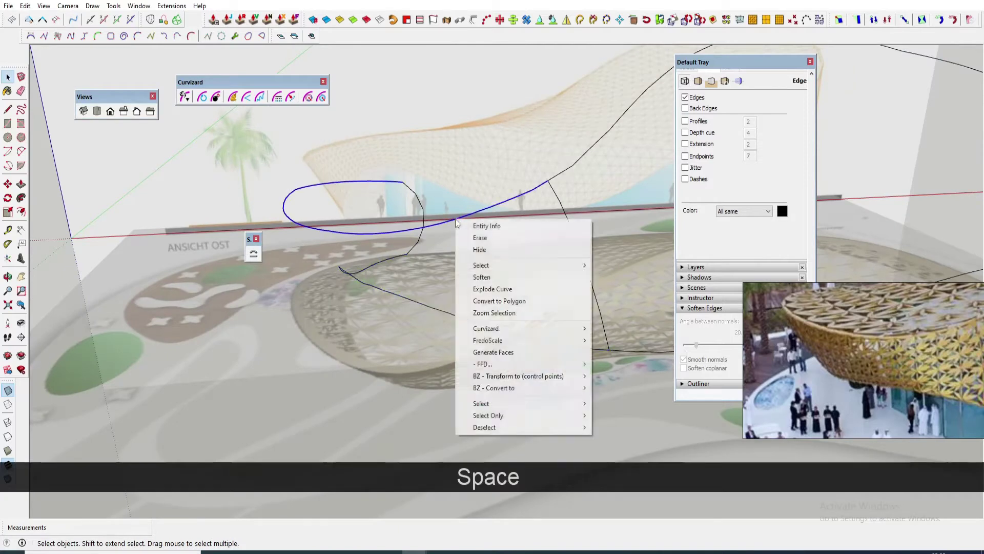
{"action": "mouse_move", "coordinate": [533, 388]}
{"action": "left_click", "coordinate": [631, 484]}
{"action": "key", "text": "Return"}
{"action": "key", "text": "space"}
{"action": "left_click", "coordinate": [485, 324]}
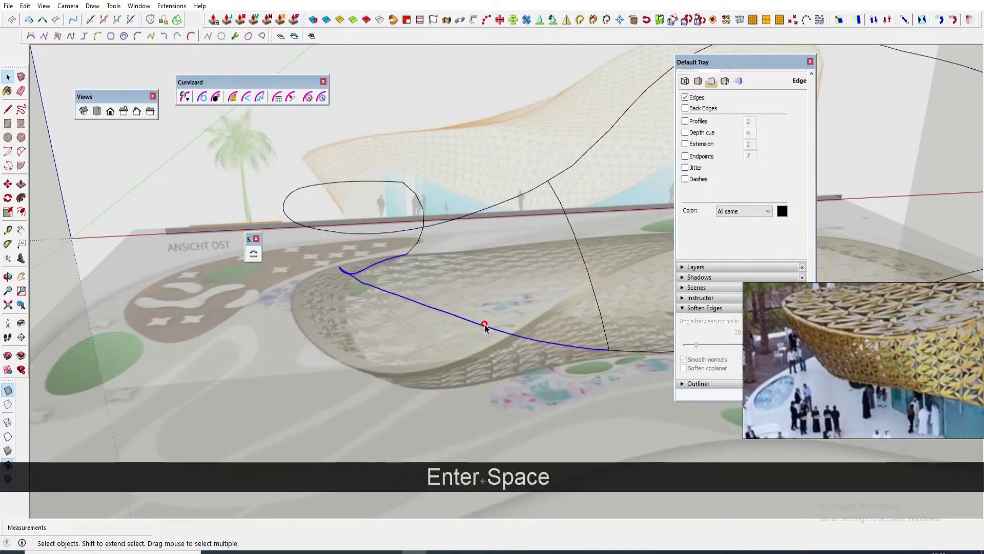
{"action": "left_click", "coordinate": [177, 20]}
{"action": "left_click", "coordinate": [334, 231]}
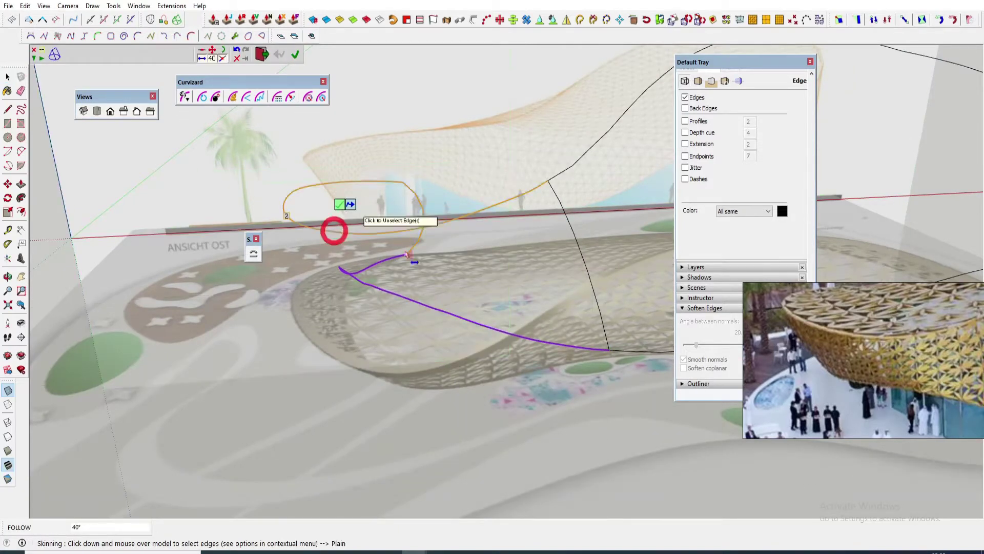
{"action": "key", "text": "space"}
Draw a line about 8000 mm long from the end arc's upper endpoint and skin the bay between the end and middle arcs.
{"action": "scroll", "coordinate": [404, 191], "scroll_direction": "up", "scroll_amount": 5}
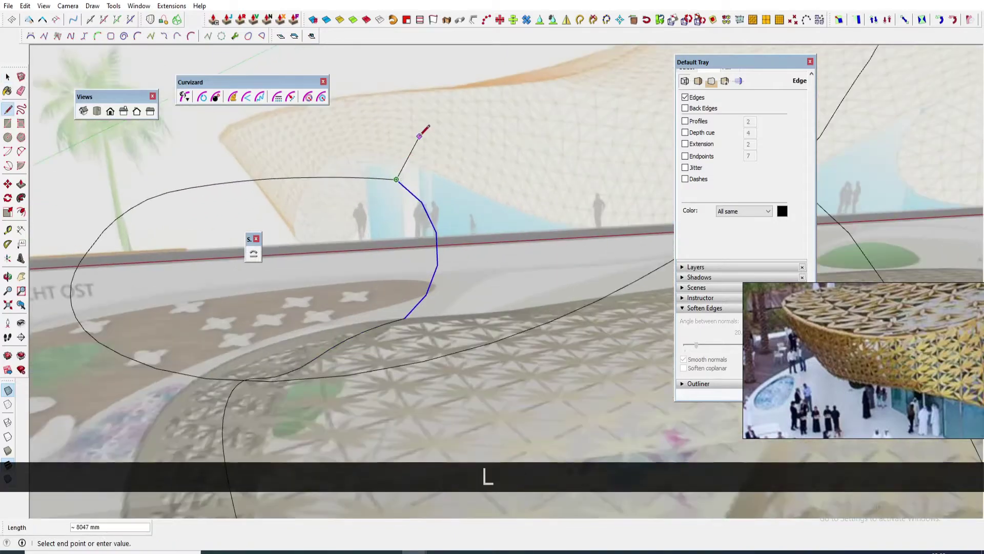
{"action": "left_click", "coordinate": [419, 135]}
{"action": "key", "text": "space"}
{"action": "scroll", "coordinate": [419, 136], "scroll_direction": "down", "scroll_amount": 3}
{"action": "left_click", "coordinate": [383, 161]}
{"action": "scroll", "coordinate": [220, 74], "scroll_direction": "down", "scroll_amount": 3}
{"action": "left_click", "coordinate": [176, 20]}
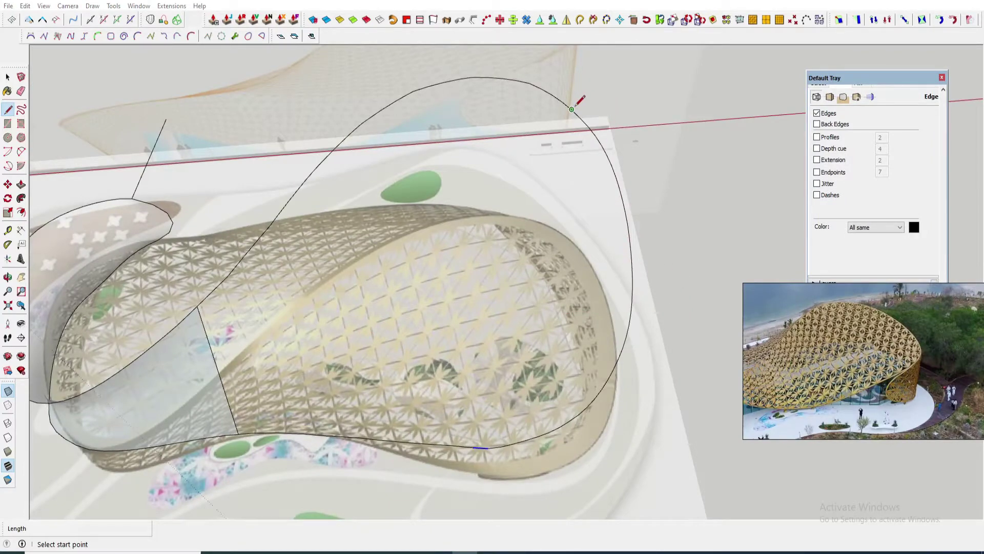
Draw a short marker line outward from the upper boundary curve near the crown of the canopy's large end.
{"action": "key", "text": "space"}
{"action": "middle_click_drag", "start_coordinate": [580, 99], "coordinate": [571, 113]}
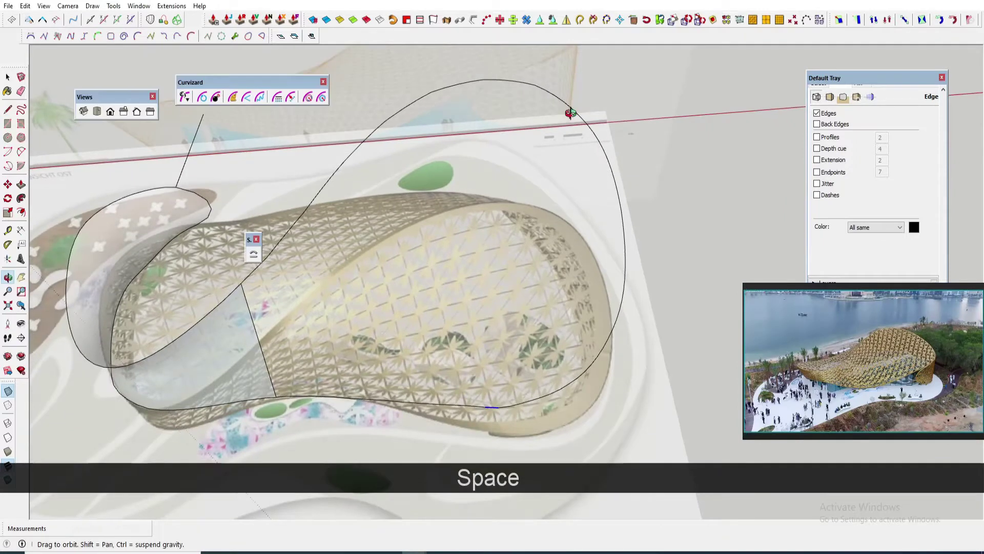
{"action": "key", "text": "space"}
{"action": "scroll", "coordinate": [573, 110], "scroll_direction": "up", "scroll_amount": 3}
{"action": "scroll", "coordinate": [570, 111], "scroll_direction": "down", "scroll_amount": 2}
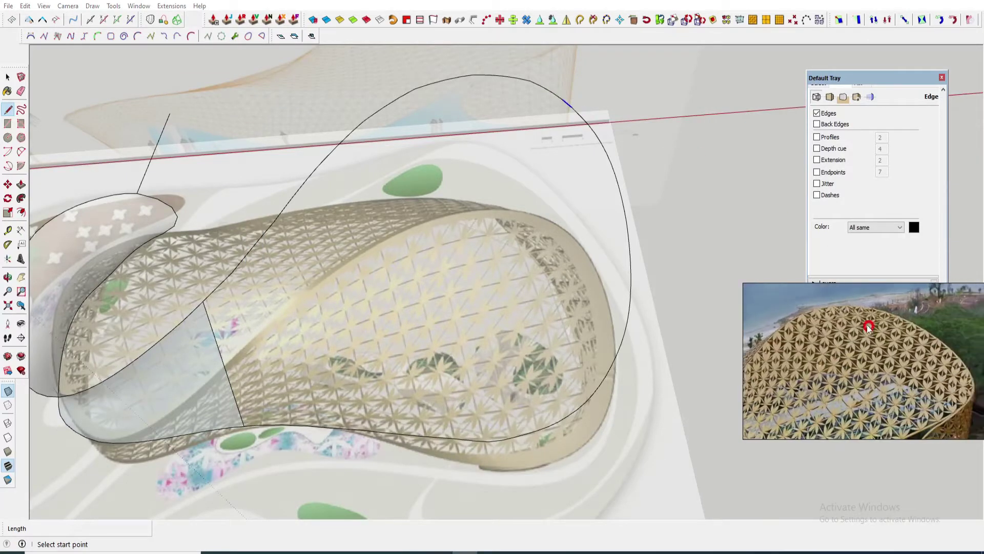
{"action": "middle_click_drag", "start_coordinate": [540, 104], "coordinate": [533, 112]}
{"action": "key", "text": "space"}
{"action": "scroll", "coordinate": [537, 86], "scroll_direction": "up", "scroll_amount": 1}
{"action": "key", "text": "l"}
{"action": "left_click", "coordinate": [531, 79]}
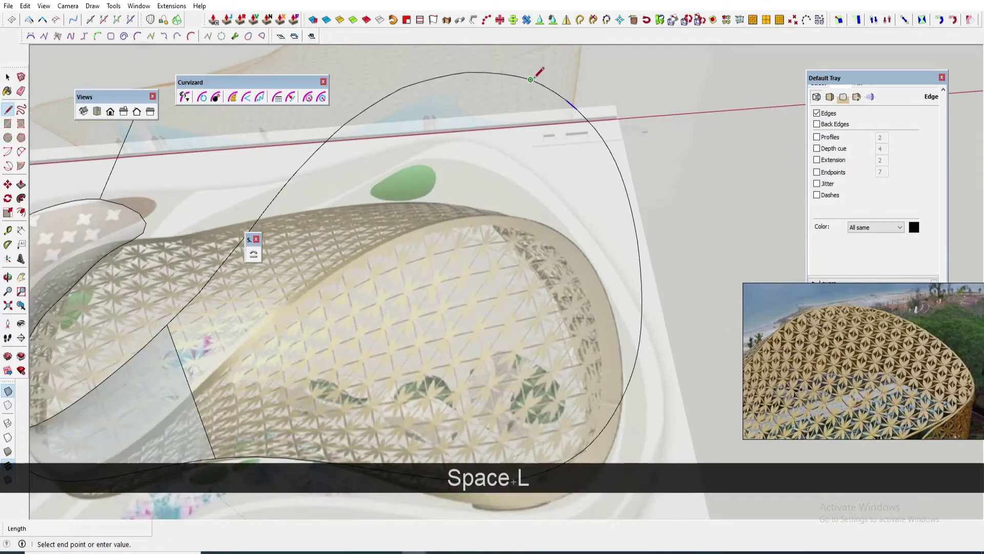
{"action": "left_click", "coordinate": [553, 60]}
Draw a second short marker line outward from the boundary curve where it descends around the canopy's large end.
{"action": "key", "text": "space"}
{"action": "scroll", "coordinate": [557, 72], "scroll_direction": "down", "scroll_amount": 2}
{"action": "scroll", "coordinate": [604, 276], "scroll_direction": "up", "scroll_amount": 1}
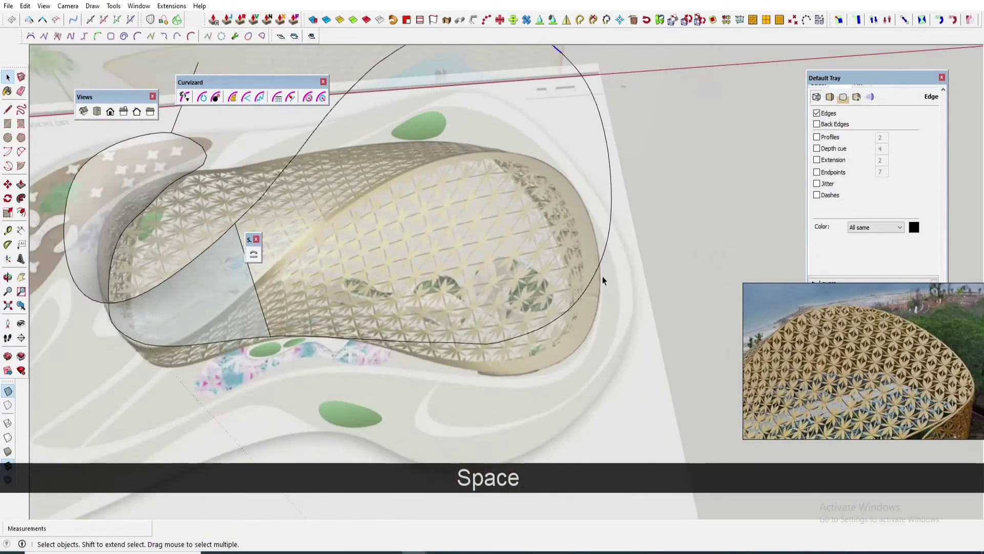
{"action": "left_click", "coordinate": [629, 298]}
{"action": "key", "text": "space"}
{"action": "scroll", "coordinate": [614, 239], "scroll_direction": "down", "scroll_amount": 2}
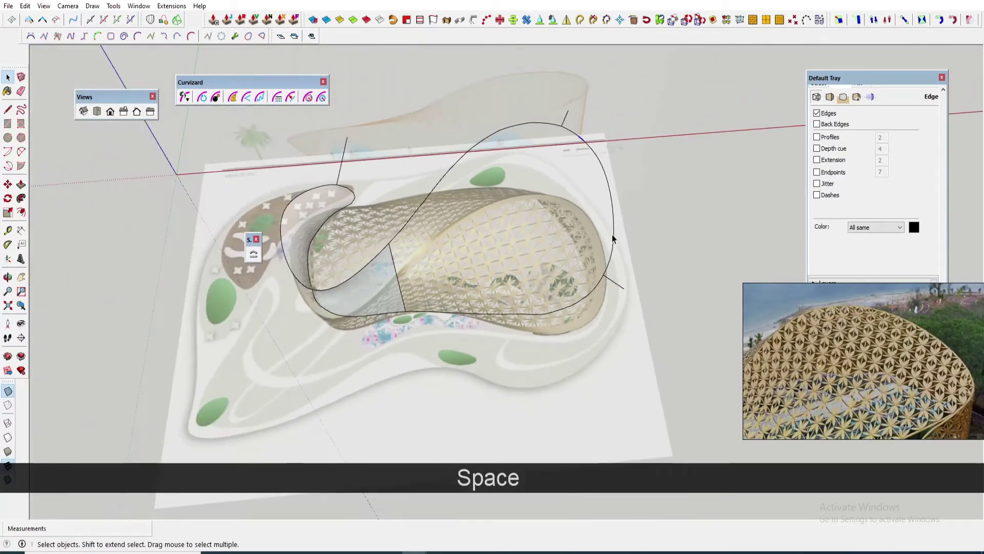
Weld the boundary segments between the two marker lines at the large end into one curve.
{"action": "left_click_drag", "start_coordinate": [615, 285], "coordinate": [616, 285]}
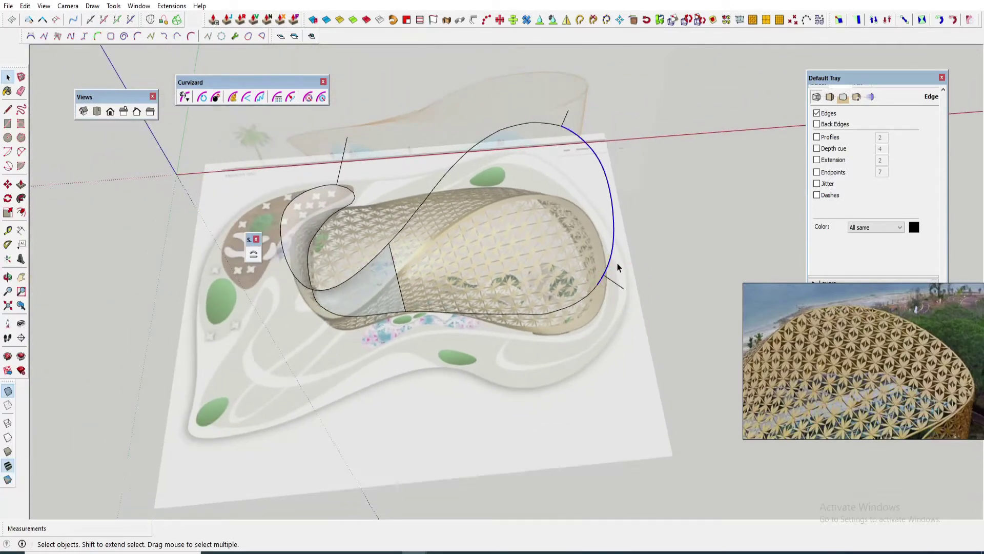
{"action": "scroll", "coordinate": [603, 279], "scroll_direction": "up", "scroll_amount": 2}
{"action": "left_click", "coordinate": [598, 282], "text": "shift"}
{"action": "scroll", "coordinate": [599, 282], "scroll_direction": "up", "scroll_amount": 1}
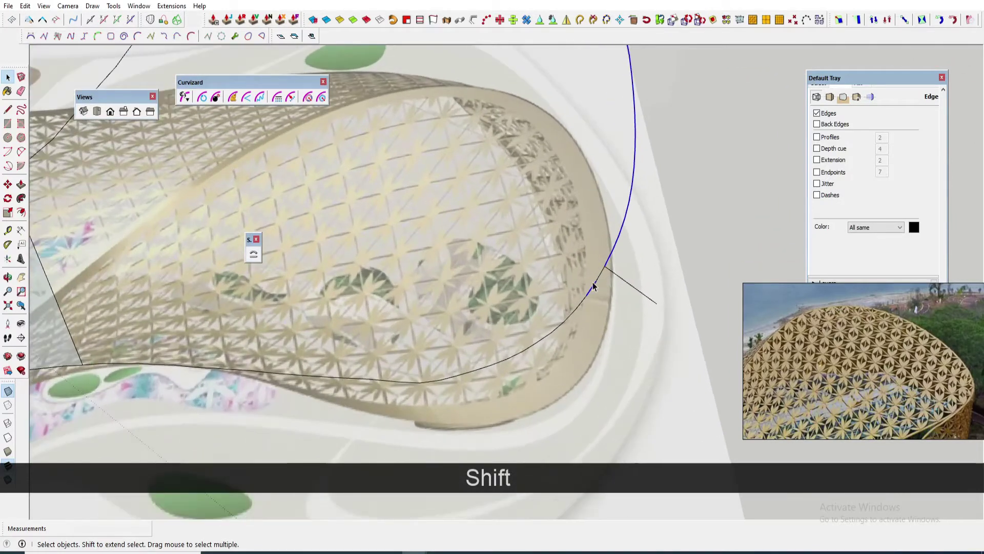
{"action": "scroll", "coordinate": [602, 306], "scroll_direction": "down", "scroll_amount": 3}
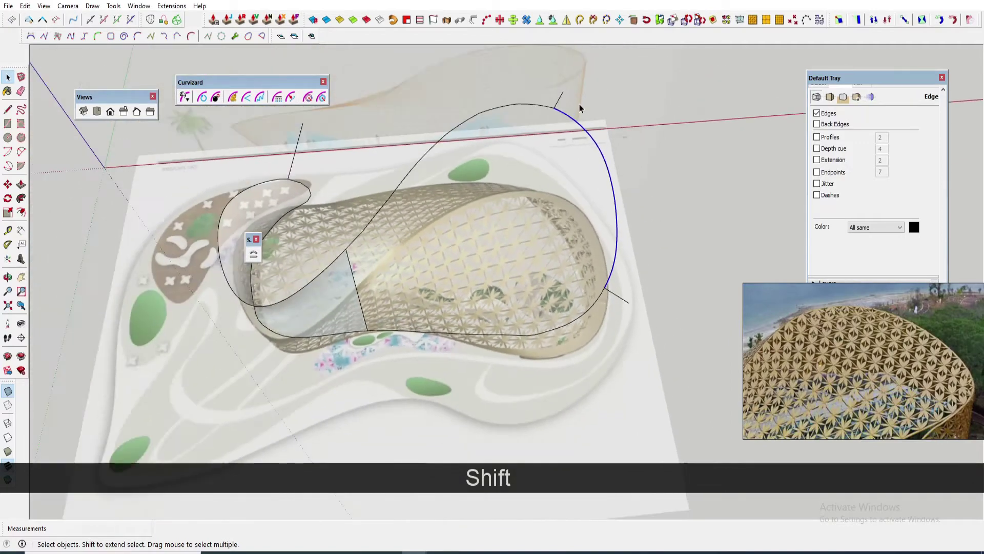
{"action": "scroll", "coordinate": [578, 105], "scroll_direction": "up", "scroll_amount": 3}
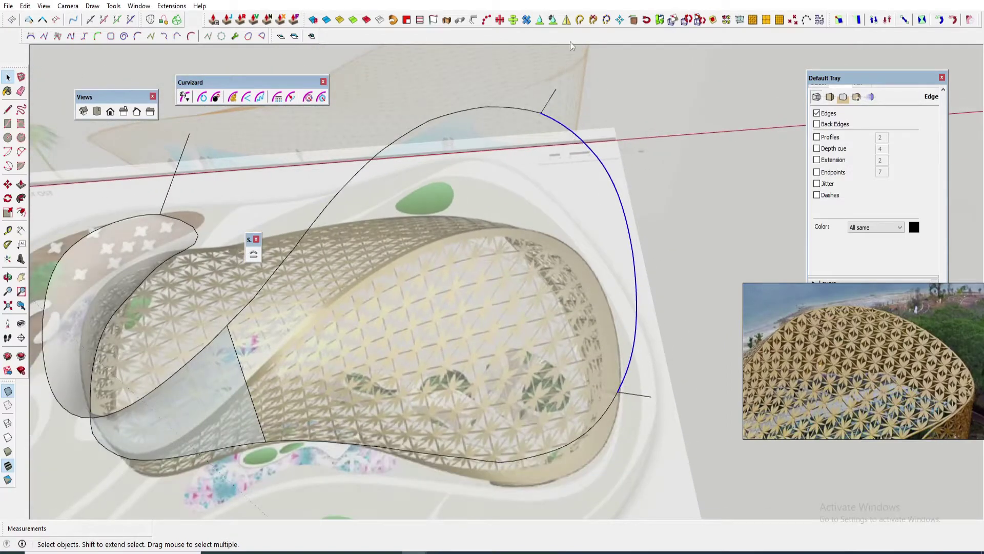
{"action": "left_click", "coordinate": [621, 166]}
{"action": "left_click", "coordinate": [613, 178]}
{"action": "scroll", "coordinate": [616, 180], "scroll_direction": "down", "scroll_amount": 6}
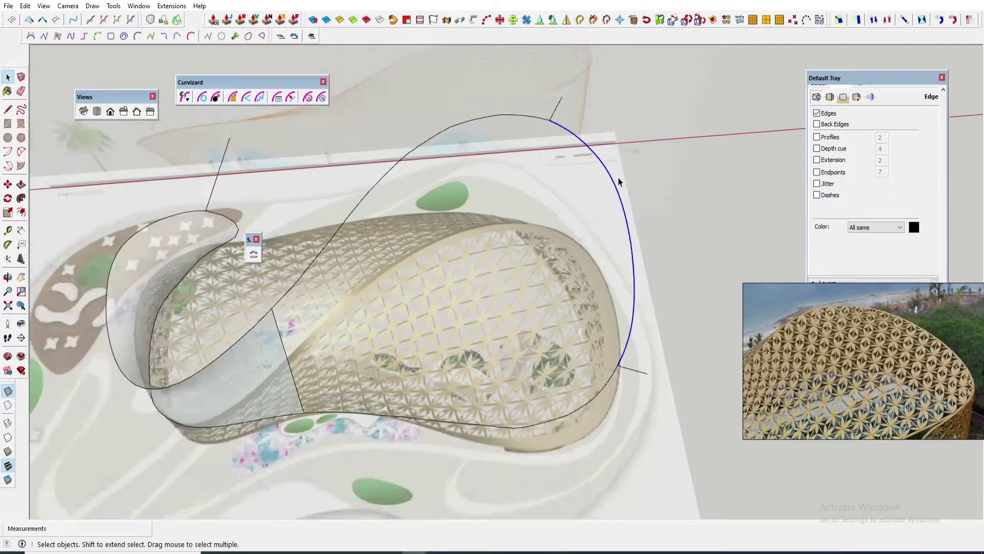
Weld the lower boundary segments between the middle arc and the lower marker line into one curve.
{"action": "middle_click_drag", "start_coordinate": [575, 317], "coordinate": [551, 246]}
{"action": "scroll", "coordinate": [434, 281], "scroll_direction": "up", "scroll_amount": 2}
{"action": "left_click_drag", "start_coordinate": [433, 279], "coordinate": [615, 358]}
{"action": "scroll", "coordinate": [585, 361], "scroll_direction": "down", "scroll_amount": 1}
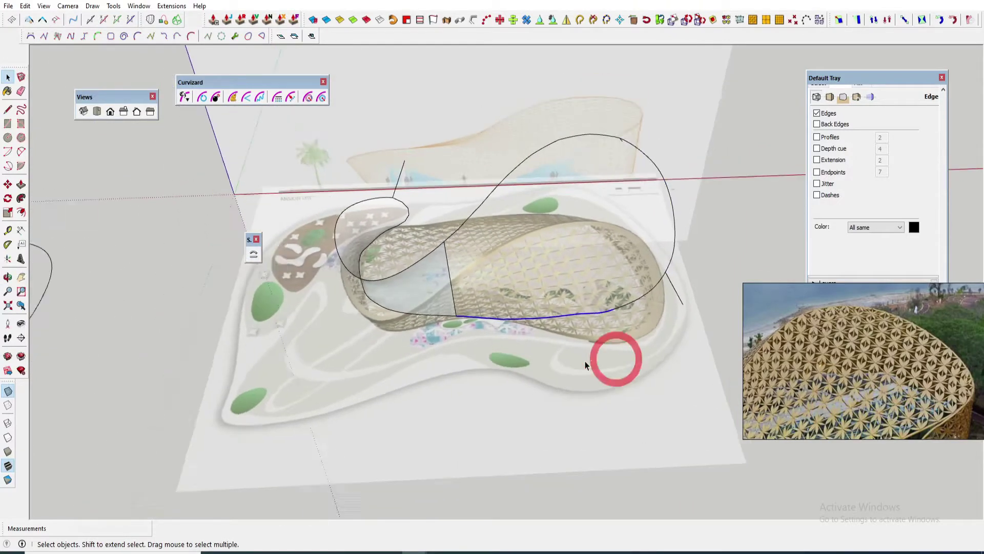
{"action": "middle_click_drag", "start_coordinate": [585, 361], "coordinate": [578, 195]}
{"action": "scroll", "coordinate": [579, 196], "scroll_direction": "up", "scroll_amount": 1}
{"action": "left_click_drag", "start_coordinate": [606, 246], "coordinate": [675, 288], "text": "ctrl"}
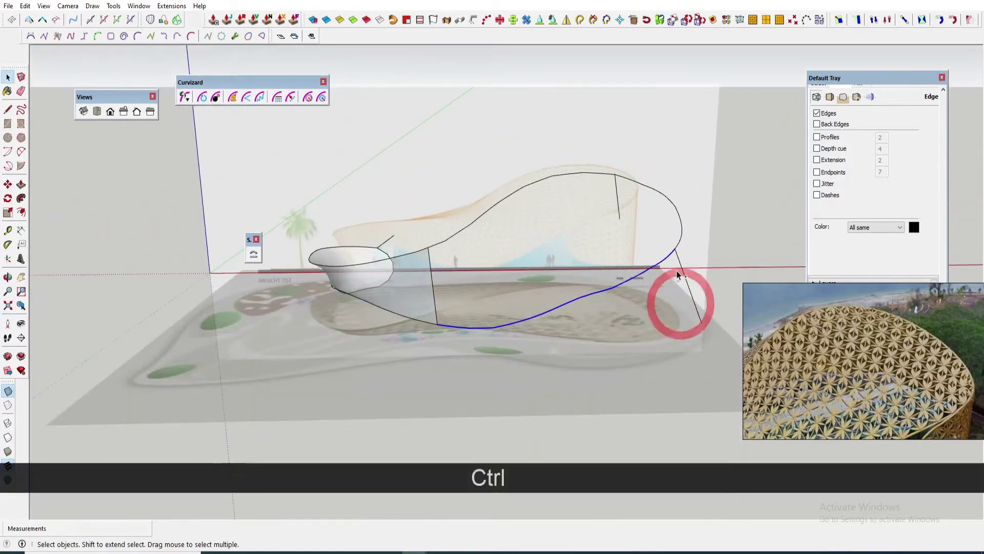
{"action": "scroll", "coordinate": [672, 272], "scroll_direction": "up", "scroll_amount": 2}
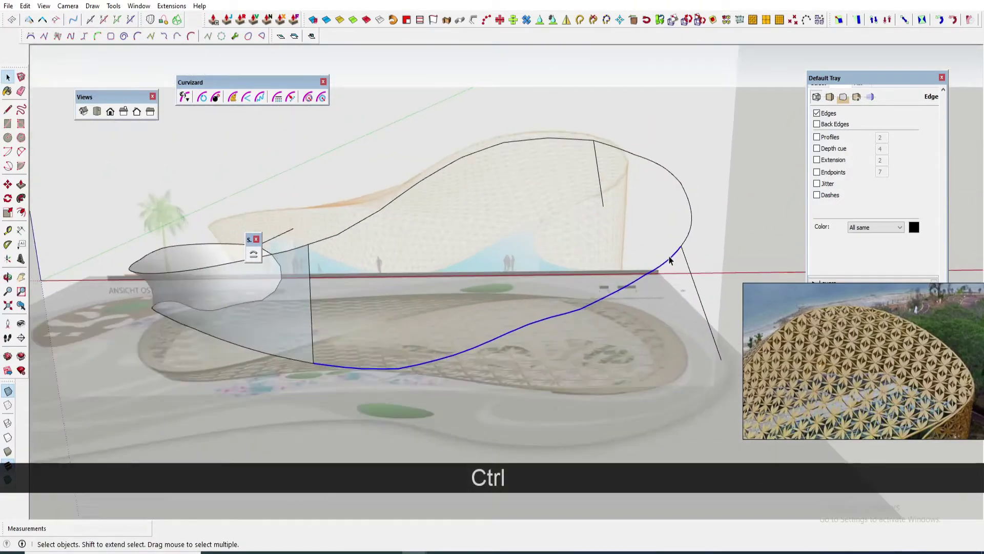
{"action": "left_click", "coordinate": [580, 19]}
{"action": "left_click", "coordinate": [611, 294]}
Weld the upper boundary segments between the middle arc and the crown marker line into one curve.
{"action": "middle_click_drag", "start_coordinate": [611, 294], "coordinate": [538, 241]}
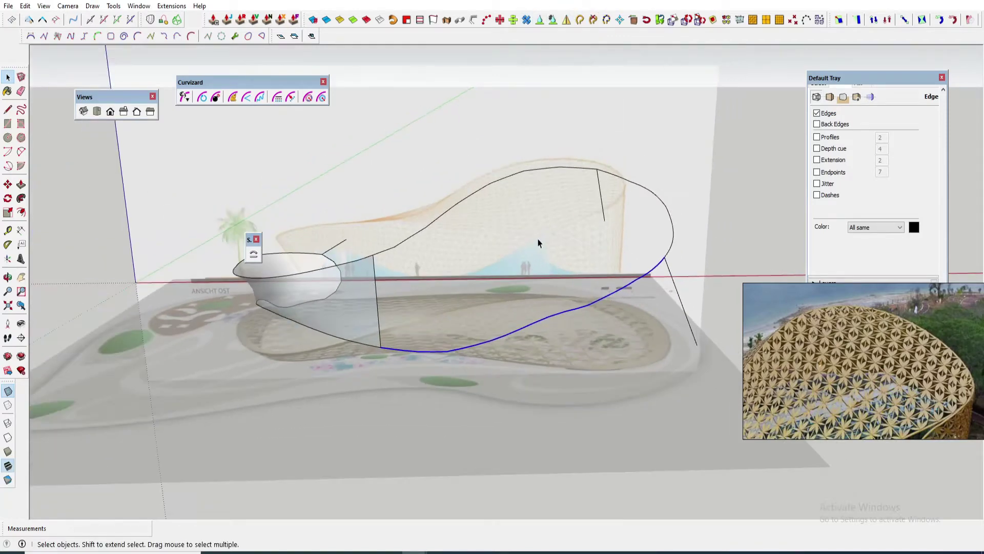
{"action": "left_click_drag", "start_coordinate": [443, 276], "coordinate": [448, 272]}
{"action": "left_click_drag", "start_coordinate": [424, 131], "coordinate": [546, 233], "text": "ctrl"}
{"action": "scroll", "coordinate": [543, 169], "scroll_direction": "up", "scroll_amount": 2}
{"action": "left_click_drag", "start_coordinate": [540, 155], "coordinate": [630, 180], "text": "ctrl"}
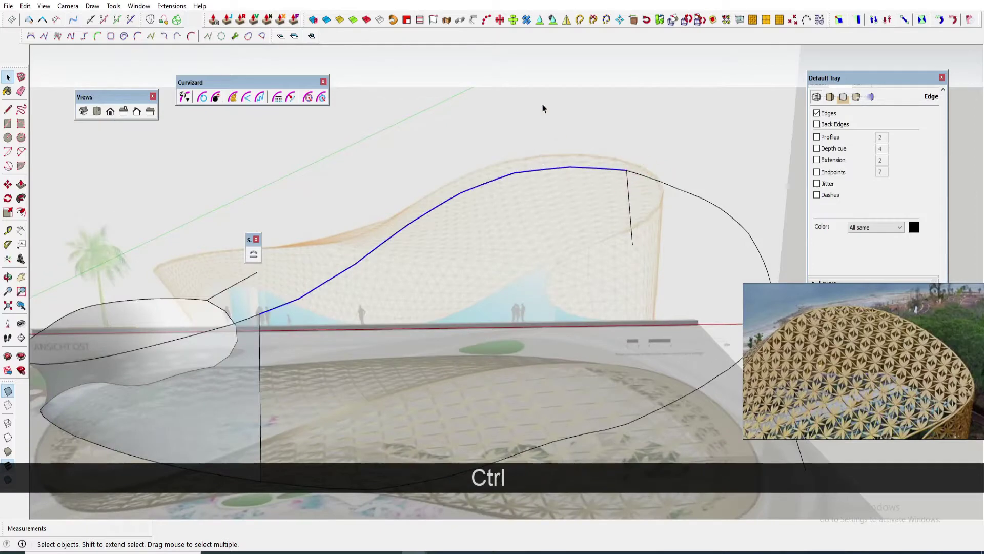
{"action": "left_click", "coordinate": [576, 20]}
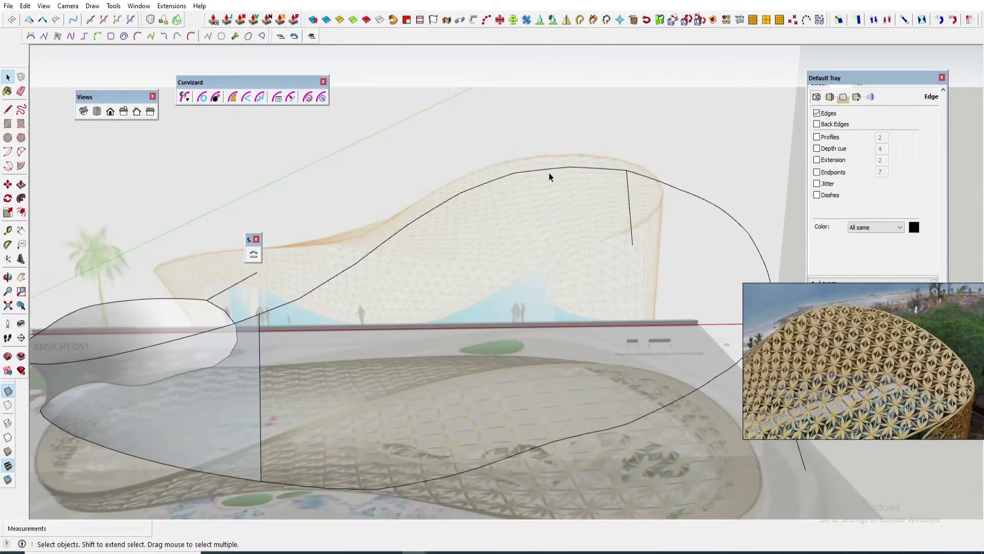
Check whether the upper boundary between the middle arc and the crown marker line selects as a single curve.
{"action": "scroll", "coordinate": [552, 172], "scroll_direction": "down", "scroll_amount": 2}
{"action": "scroll", "coordinate": [564, 168], "scroll_direction": "down", "scroll_amount": 4}
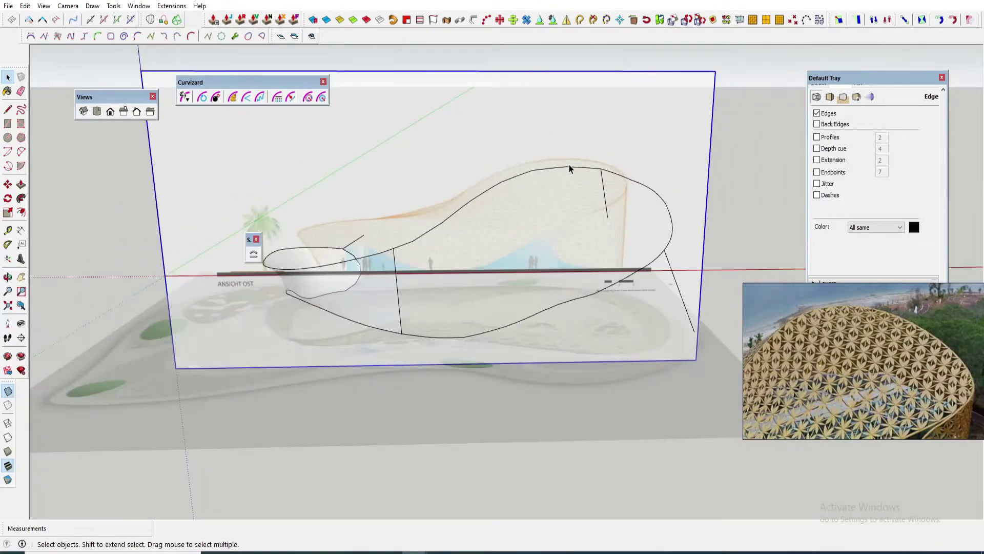
{"action": "scroll", "coordinate": [569, 167], "scroll_direction": "up", "scroll_amount": 3}
{"action": "left_click", "coordinate": [569, 168]}
{"action": "scroll", "coordinate": [569, 169], "scroll_direction": "down", "scroll_amount": 3}
{"action": "middle_click_drag", "start_coordinate": [570, 177], "coordinate": [623, 306]}
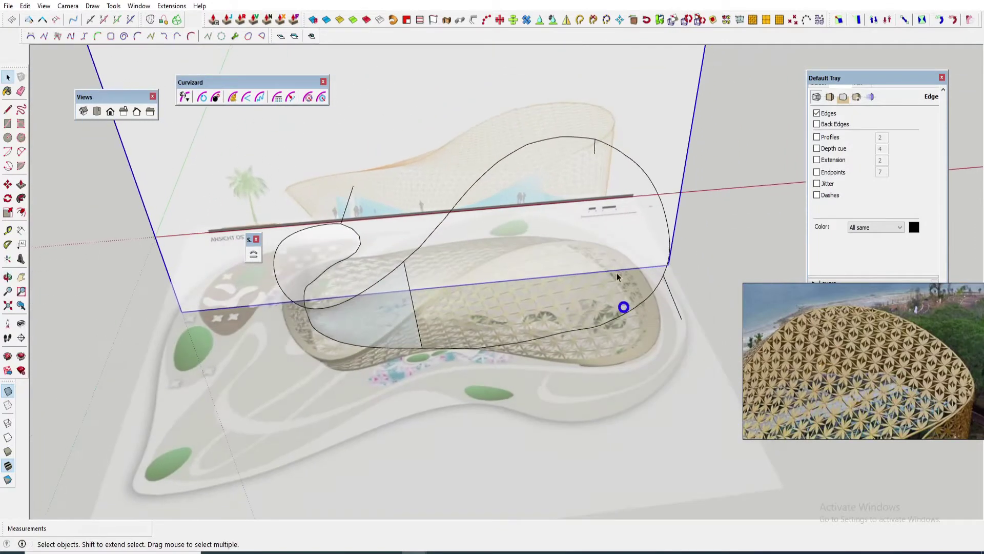
{"action": "scroll", "coordinate": [472, 158], "scroll_direction": "up", "scroll_amount": 3}
{"action": "left_click", "coordinate": [464, 208]}
{"action": "scroll", "coordinate": [464, 209], "scroll_direction": "down", "scroll_amount": 3}
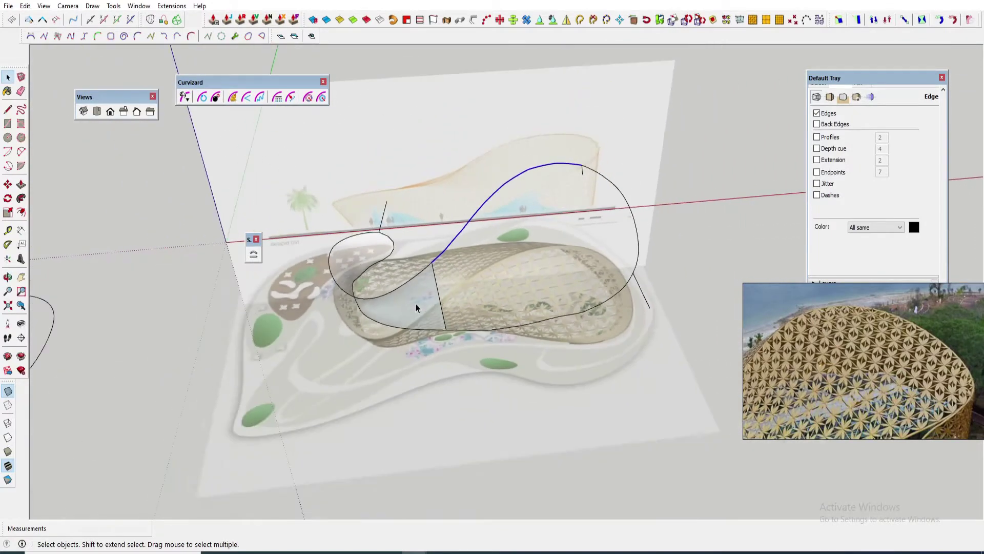
Convert the lower boundary curve between the middle arc and the large-end marker line with Polyline Segmentor, using 15 segments.
{"action": "left_click", "coordinate": [437, 295]}
{"action": "scroll", "coordinate": [441, 294], "scroll_direction": "up", "scroll_amount": 5}
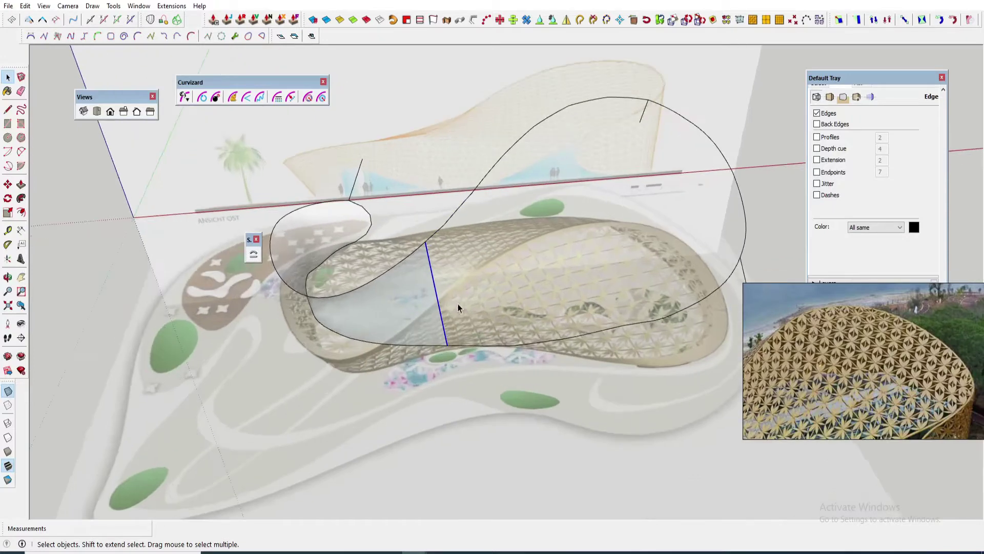
{"action": "middle_click_drag", "start_coordinate": [435, 270], "coordinate": [455, 326]}
{"action": "left_click", "coordinate": [454, 340]}
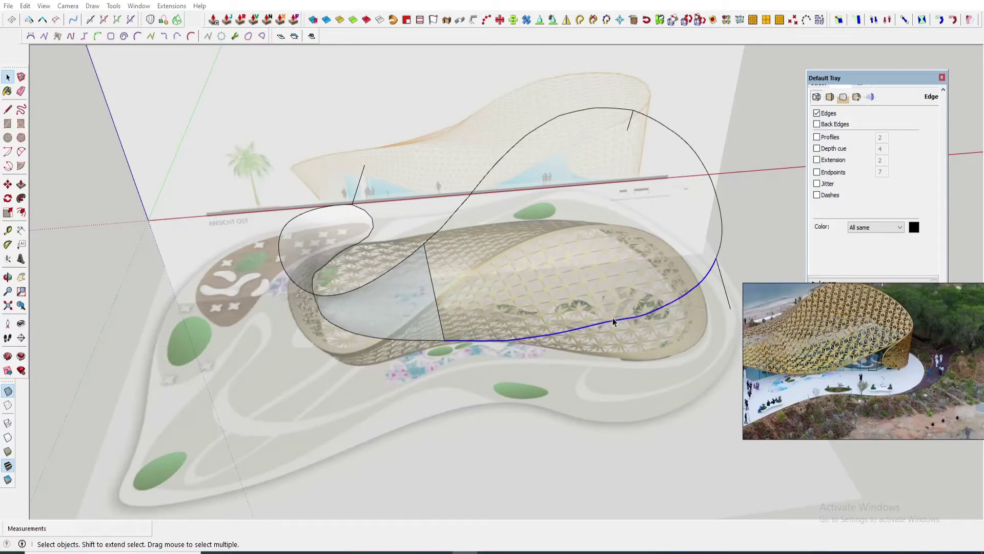
{"action": "right_click", "coordinate": [608, 322]}
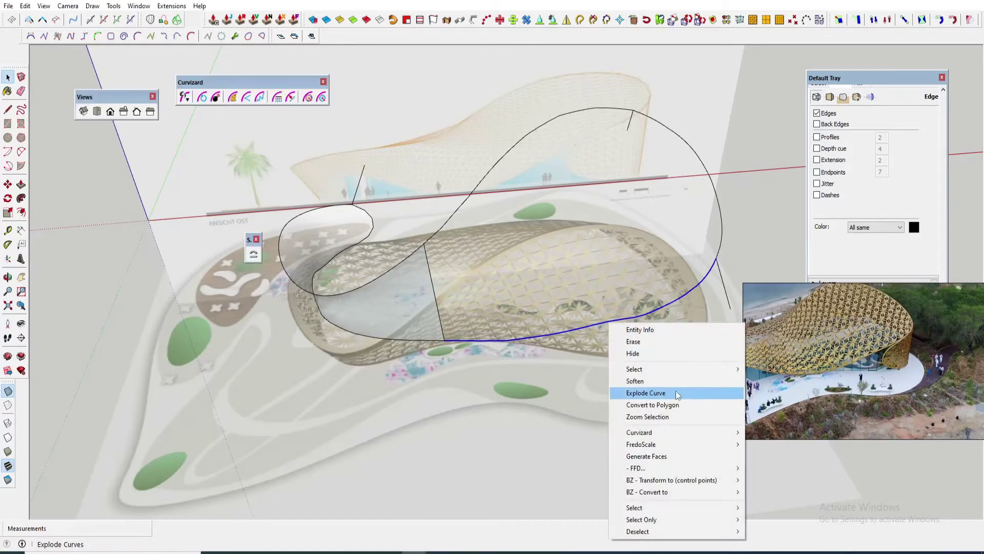
{"action": "mouse_move", "coordinate": [683, 492]}
{"action": "left_click", "coordinate": [780, 493]}
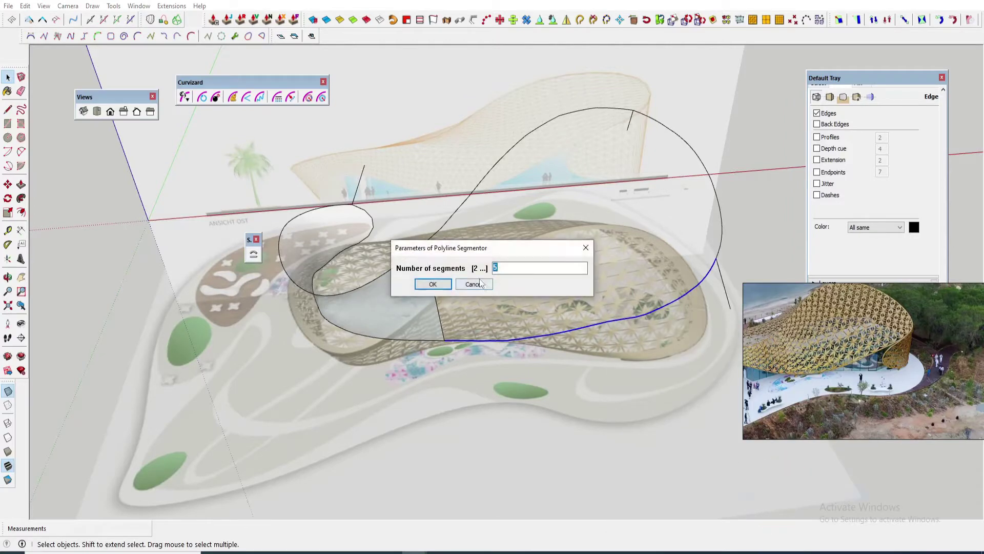
{"action": "type", "text": "15"}
{"action": "key", "text": "Return"}
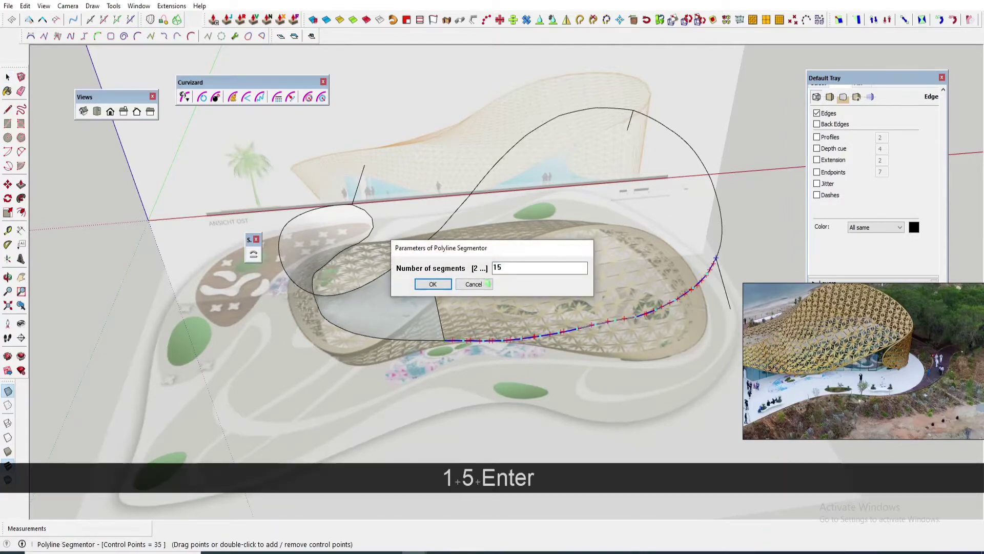
{"action": "key", "text": "space"}
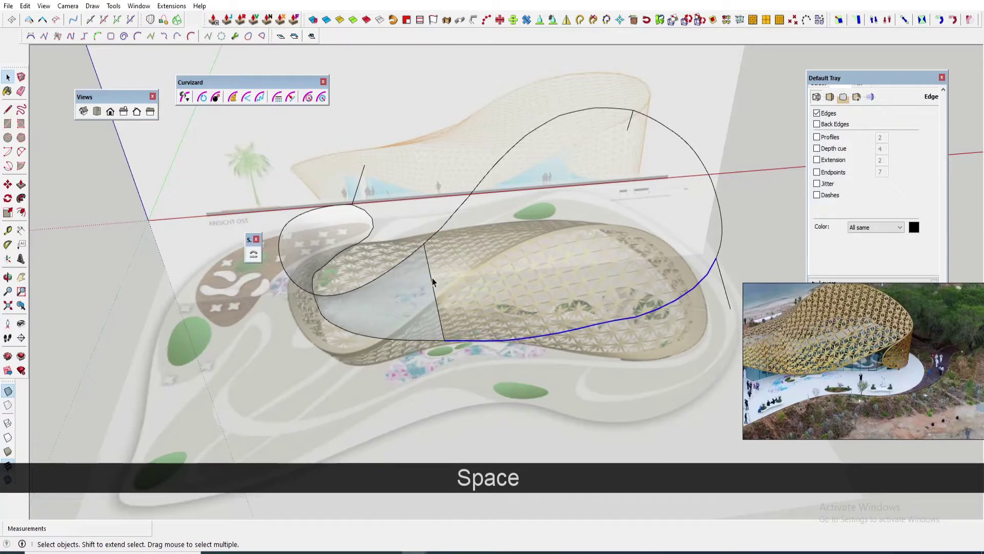
{"action": "right_click", "coordinate": [432, 280]}
{"action": "left_click", "coordinate": [540, 466]}
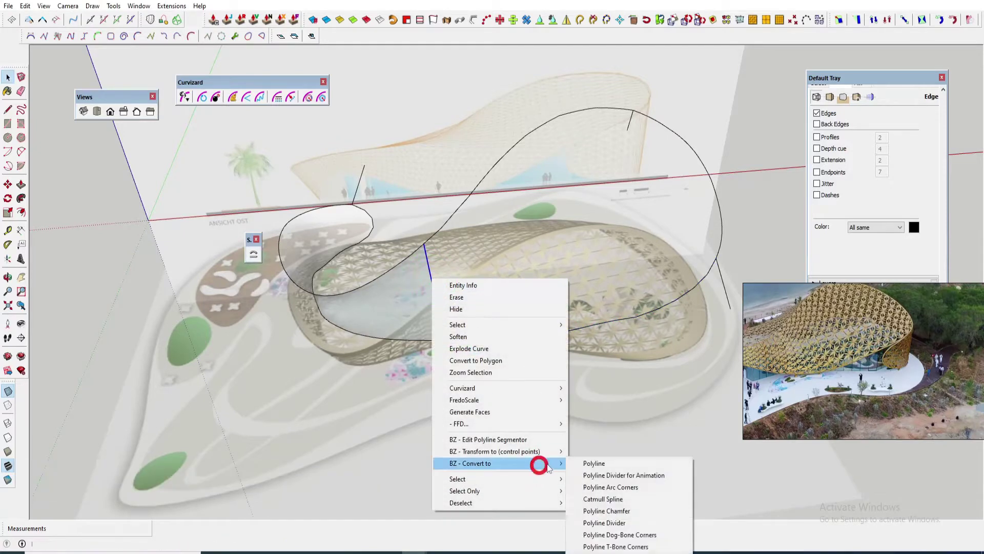
{"action": "left_click", "coordinate": [422, 248]}
Draw a straight line along the middle divider, from the upper boundary's endpoint to the lower boundary's endpoint.
{"action": "scroll", "coordinate": [422, 248], "scroll_direction": "up", "scroll_amount": 2}
{"action": "scroll", "coordinate": [422, 248], "scroll_direction": "up", "scroll_amount": 3}
{"action": "key", "text": "l"}
{"action": "left_click", "coordinate": [424, 239]}
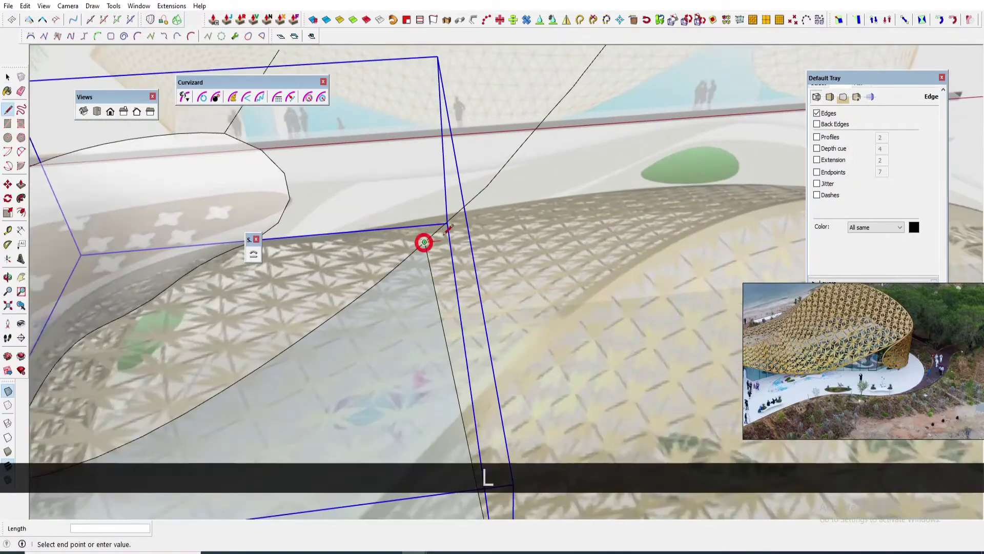
{"action": "scroll", "coordinate": [424, 239], "scroll_direction": "down", "scroll_amount": 2}
{"action": "scroll", "coordinate": [504, 427], "scroll_direction": "up", "scroll_amount": 5}
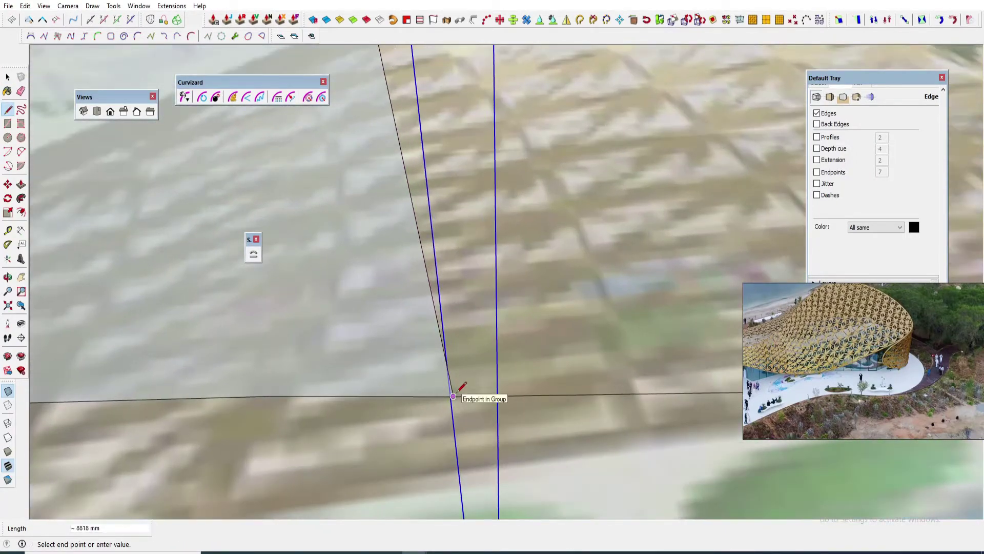
{"action": "left_click", "coordinate": [453, 396]}
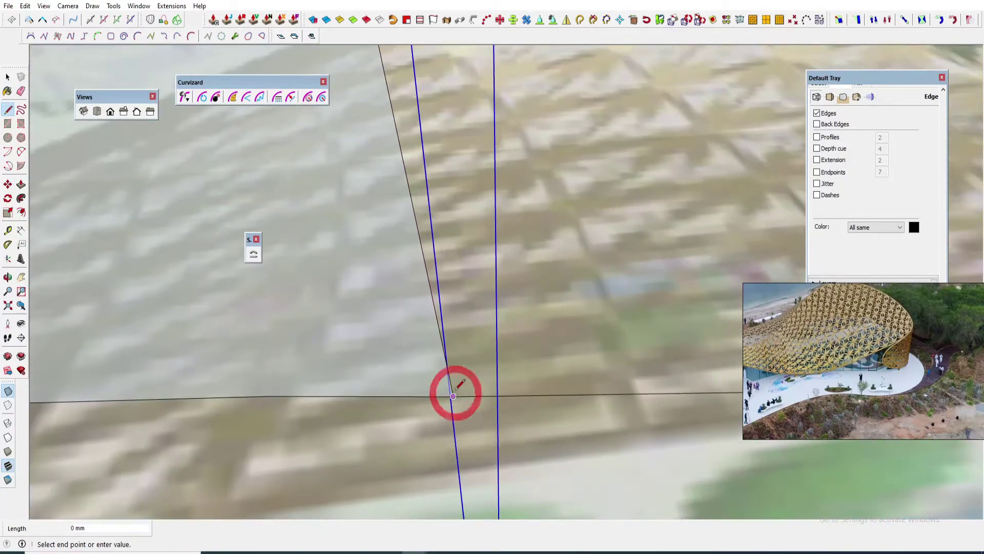
Convert the new middle divider line with Polyline Segmentor, using 10 segments.
{"action": "key", "text": "space"}
{"action": "left_click", "coordinate": [453, 392]}
{"action": "right_click", "coordinate": [453, 392]}
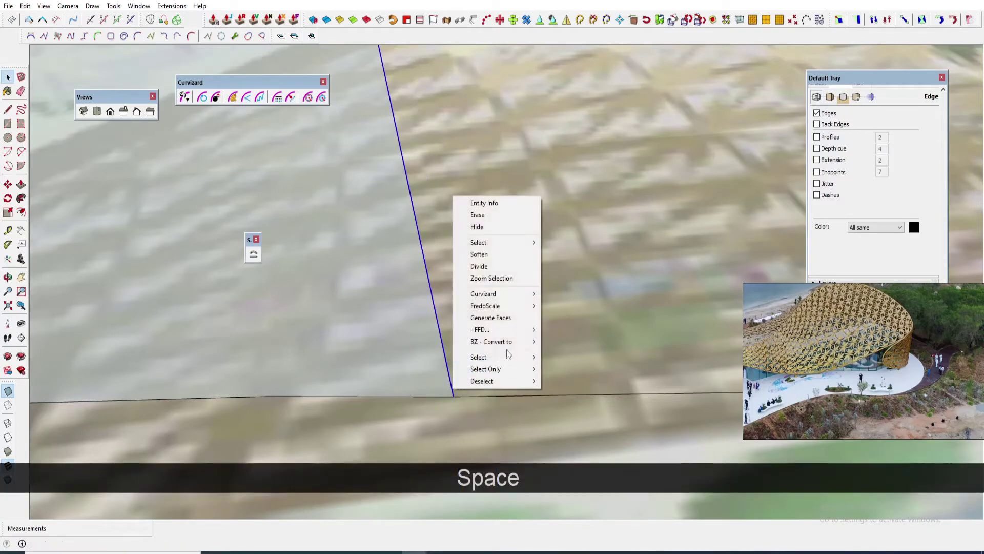
{"action": "mouse_move", "coordinate": [509, 340]}
{"action": "left_click", "coordinate": [583, 497]}
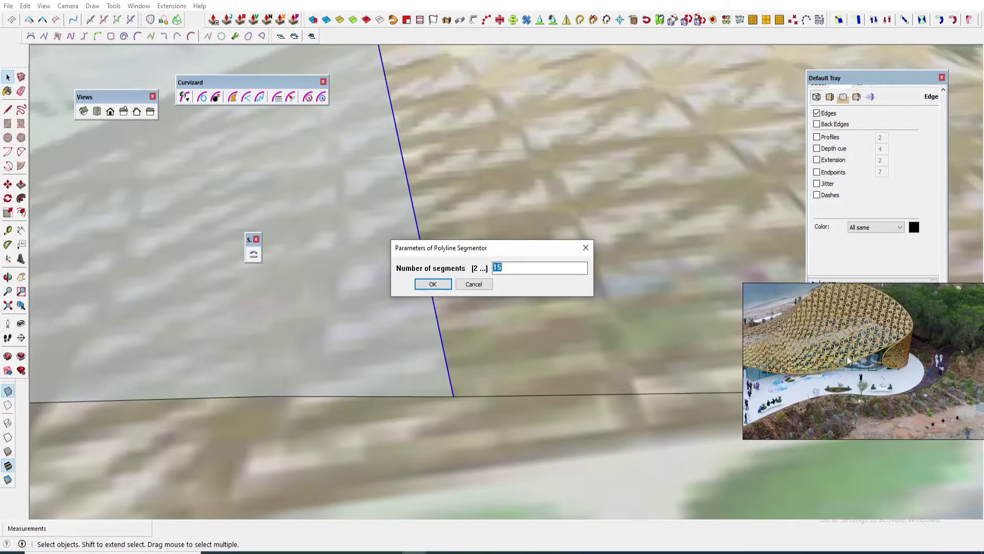
{"action": "left_click", "coordinate": [911, 416]}
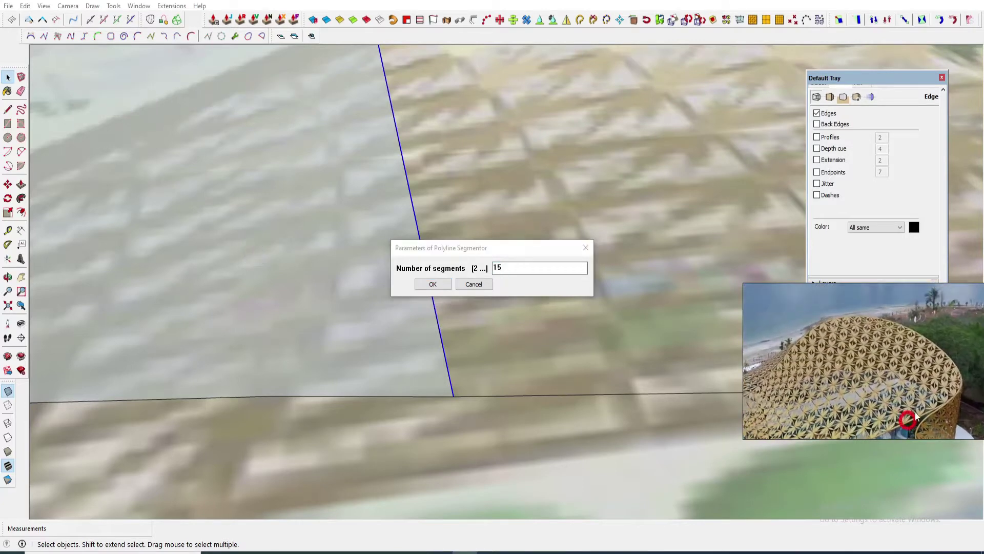
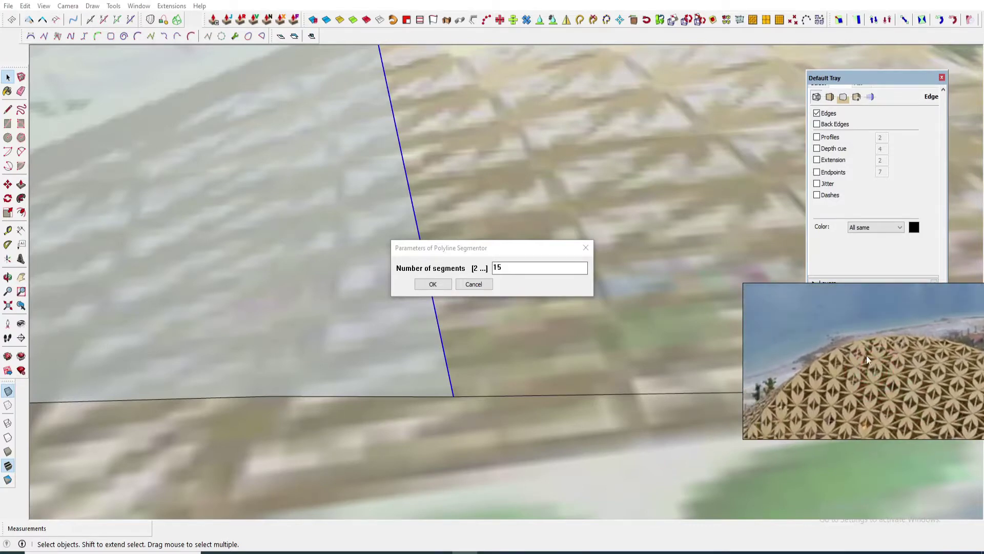
{"action": "left_click", "coordinate": [501, 265]}
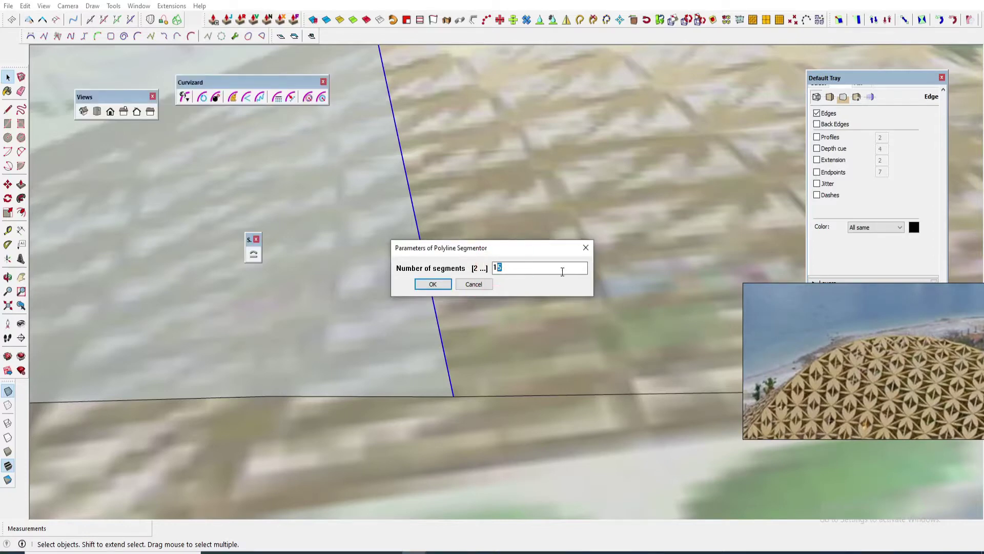
{"action": "type", "text": "0"}
{"action": "left_click", "coordinate": [439, 283]}
{"action": "scroll", "coordinate": [435, 369], "scroll_direction": "down", "scroll_amount": 10}
Convert the boundary curve between the crown marker line and the large-end marker line with Polyline Segmentor, keeping the preset segment count.
{"action": "key", "text": "space"}
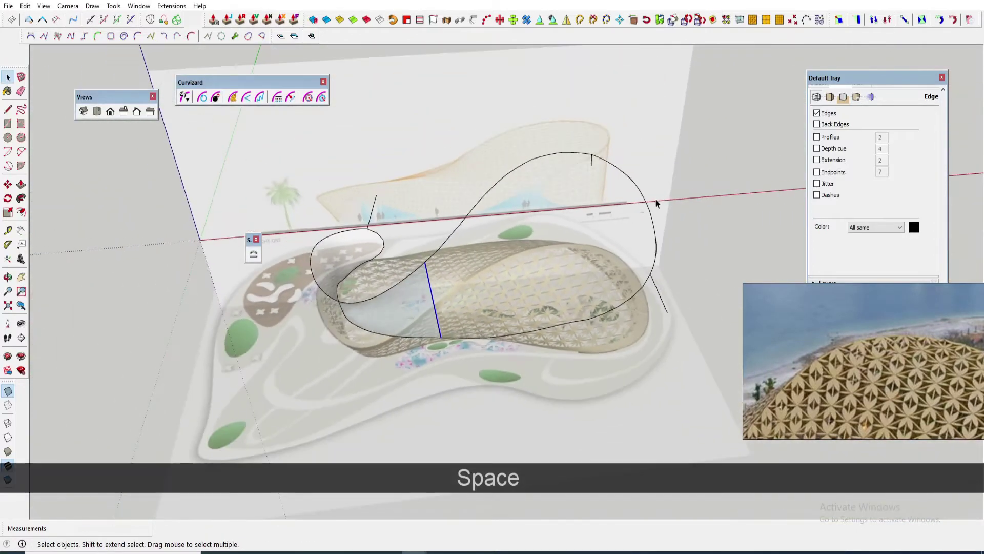
{"action": "right_click", "coordinate": [647, 205]}
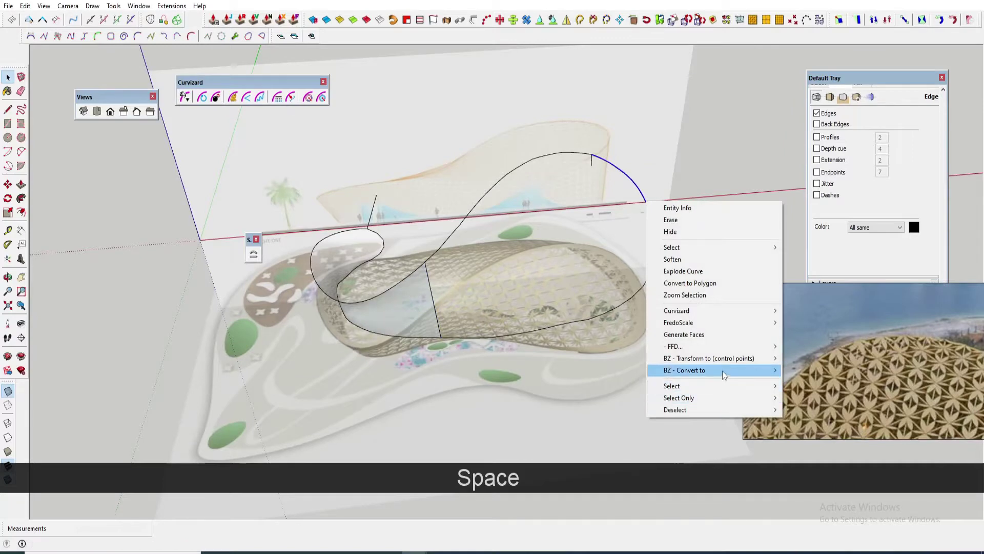
{"action": "mouse_move", "coordinate": [721, 371]}
{"action": "left_click", "coordinate": [825, 466]}
{"action": "key", "text": "Return"}
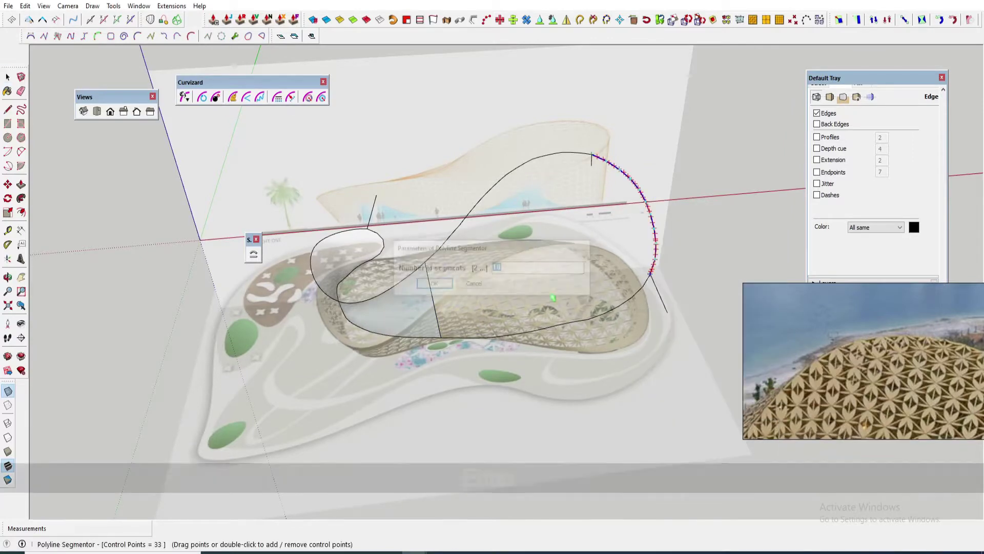
{"action": "key", "text": "space"}
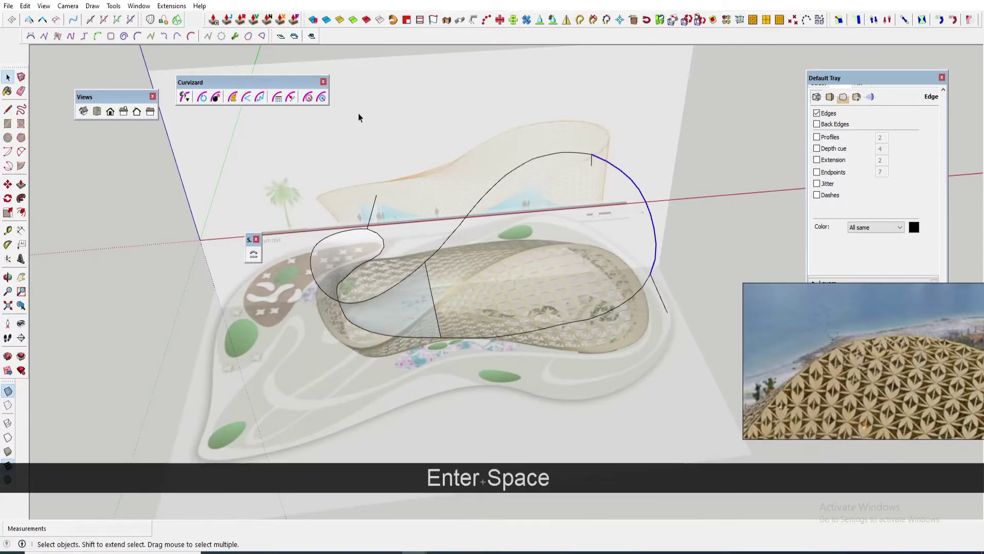
Create a Skinning surface between the large-end curve, the upper boundary, the middle divider line and the lower boundary.
{"action": "left_click", "coordinate": [177, 20]}
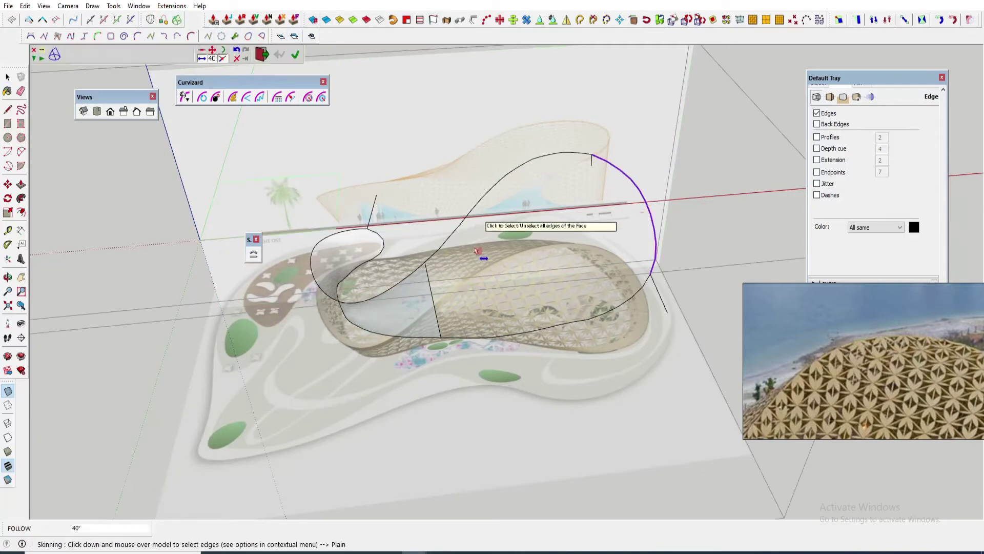
{"action": "left_click", "coordinate": [432, 288]}
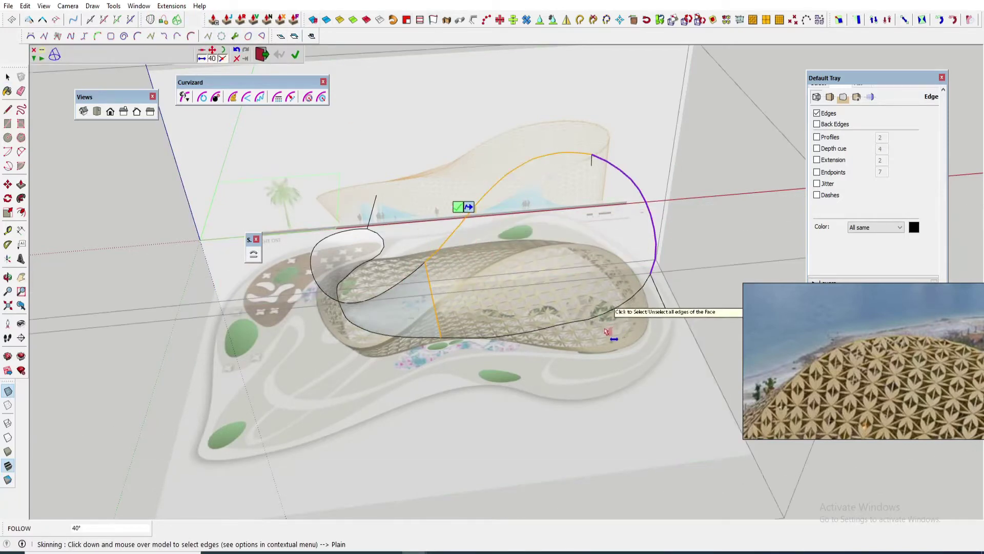
{"action": "left_click", "coordinate": [589, 318]}
{"action": "left_click", "coordinate": [597, 293]}
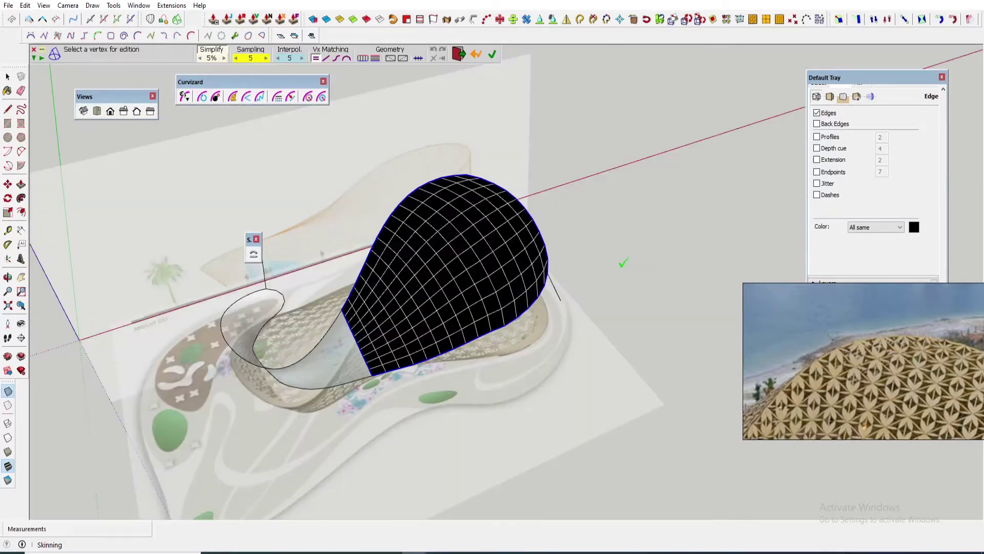
{"action": "left_click", "coordinate": [623, 262]}
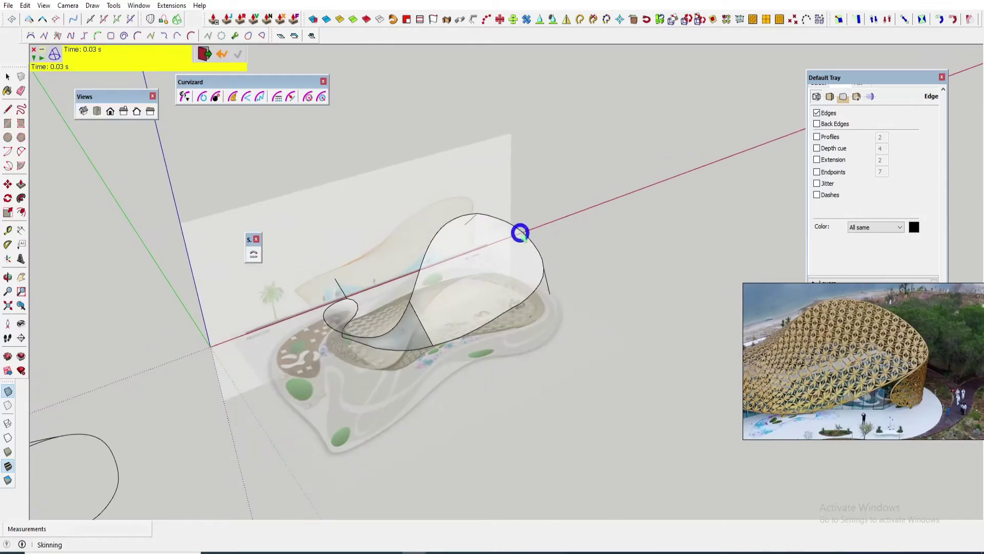
{"action": "middle_click_drag", "start_coordinate": [484, 285], "coordinate": [463, 320]}
Copy the skinned large-end surface group to the empty area in front of the reference images.
{"action": "left_click", "coordinate": [493, 297]}
{"action": "scroll", "coordinate": [471, 300], "scroll_direction": "down", "scroll_amount": 4}
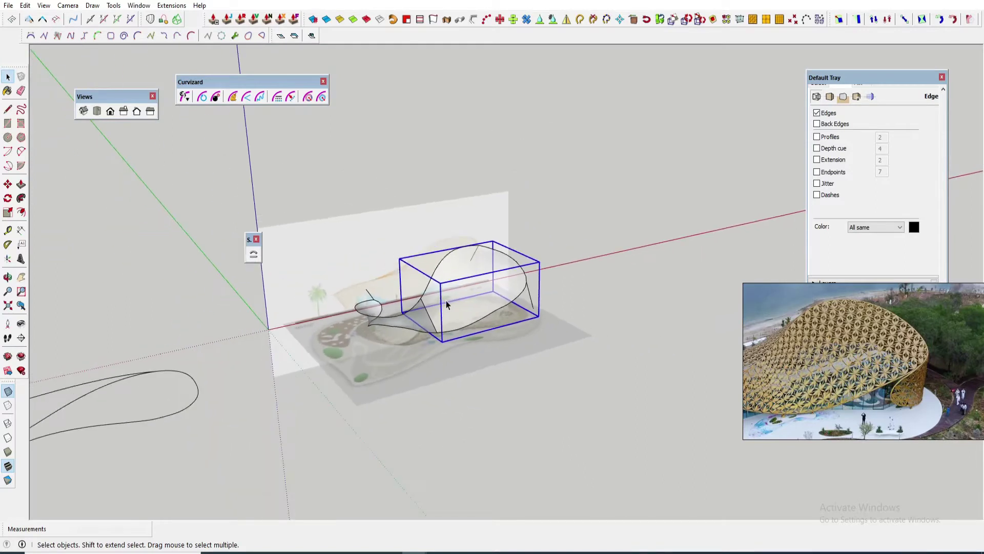
{"action": "double_click", "coordinate": [452, 307]}
{"action": "key", "text": "Escape"}
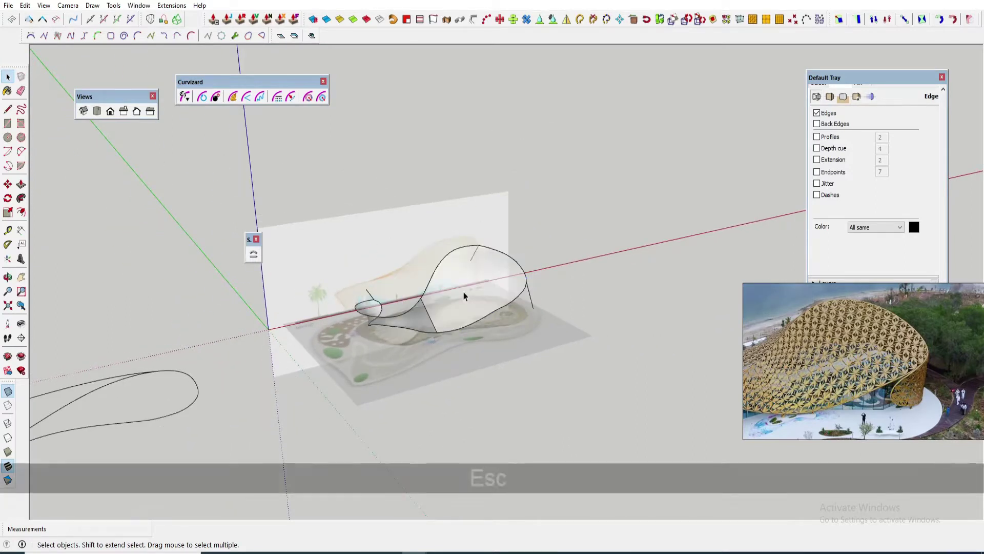
{"action": "key", "text": "m"}
{"action": "scroll", "coordinate": [465, 302], "scroll_direction": "down", "scroll_amount": 2}
{"action": "left_click", "coordinate": [456, 313]}
{"action": "key", "text": "ctrl"}
{"action": "left_click", "coordinate": [610, 383]}
{"action": "middle_click_drag", "start_coordinate": [611, 382], "coordinate": [560, 374]}
Draw a flat rectangle beside the copied surface and make it a group.
{"action": "key", "text": "space"}
{"action": "left_click", "coordinate": [598, 402]}
{"action": "key", "text": "r"}
{"action": "left_click", "coordinate": [528, 402]}
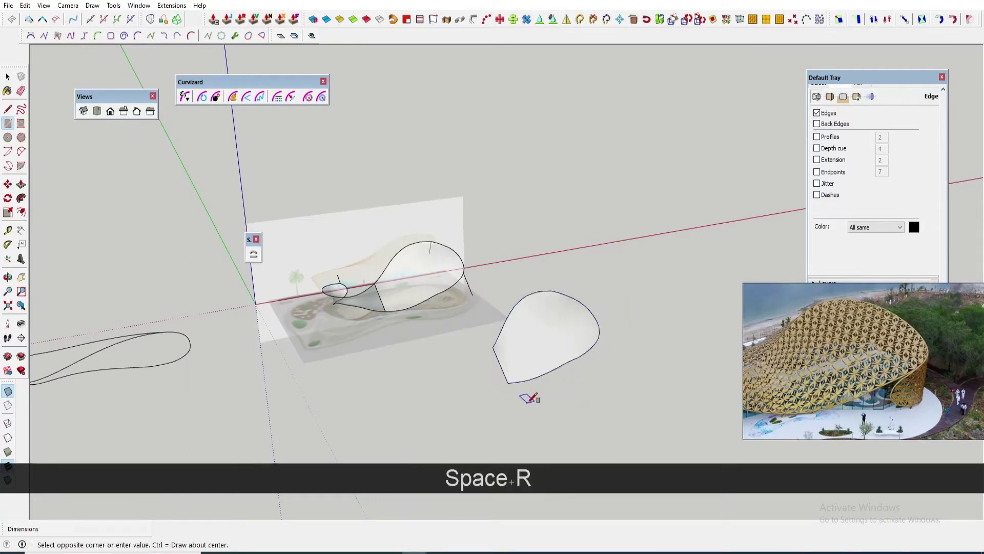
{"action": "left_click", "coordinate": [663, 395]}
{"action": "key", "text": "space"}
{"action": "left_click", "coordinate": [583, 410]}
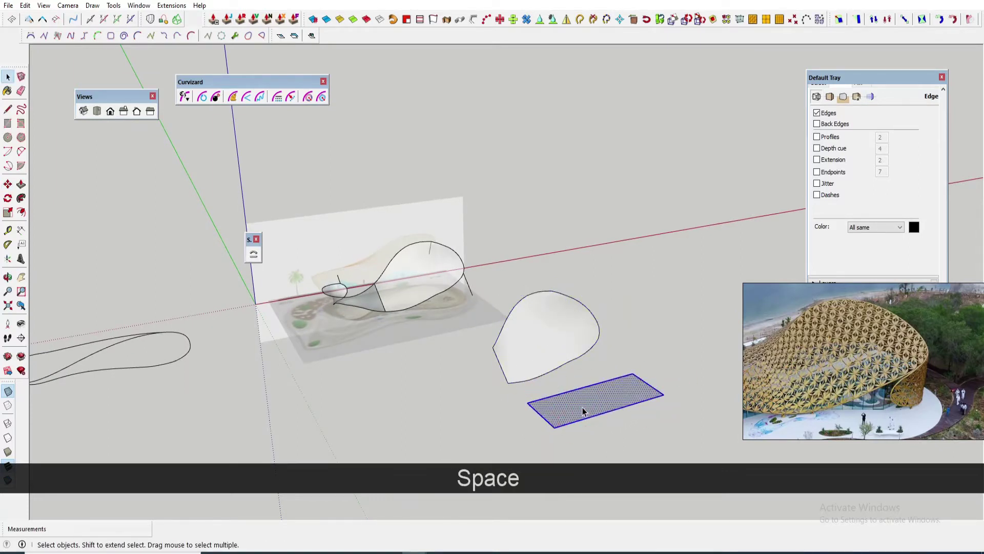
{"action": "right_click", "coordinate": [583, 410]}
{"action": "left_click", "coordinate": [619, 212]}
Raise the rectangle group to around the height of the copied surface's crown.
{"action": "middle_click_drag", "start_coordinate": [554, 414], "coordinate": [527, 401]}
{"action": "key", "text": "m"}
{"action": "left_click", "coordinate": [524, 400]}
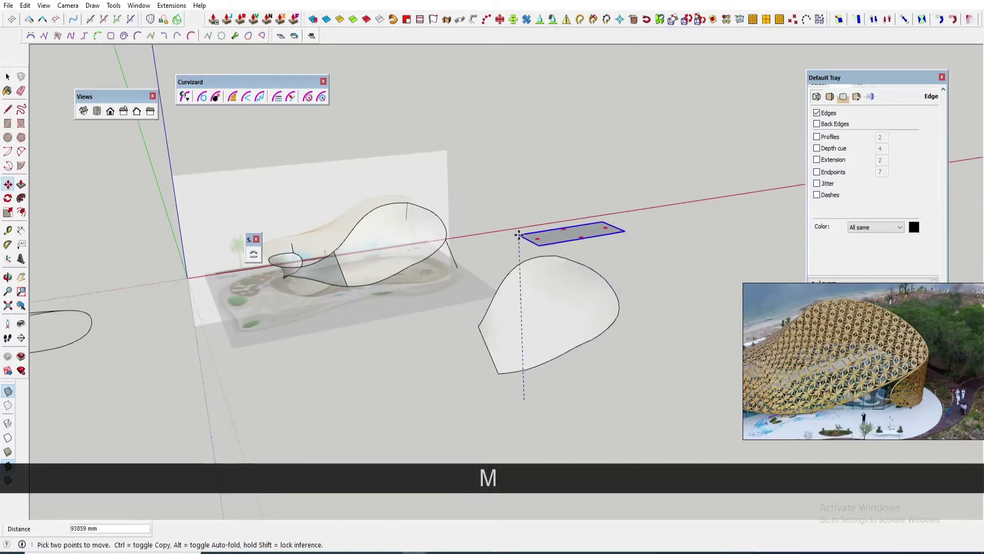
{"action": "left_click", "coordinate": [520, 237]}
{"action": "middle_click_drag", "start_coordinate": [521, 240], "coordinate": [541, 264]}
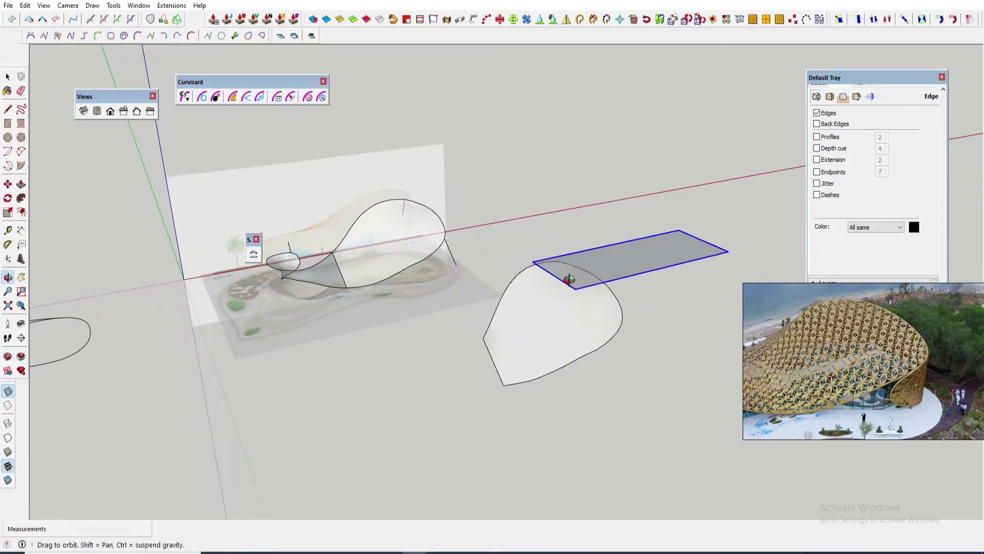
{"action": "key", "text": "q"}
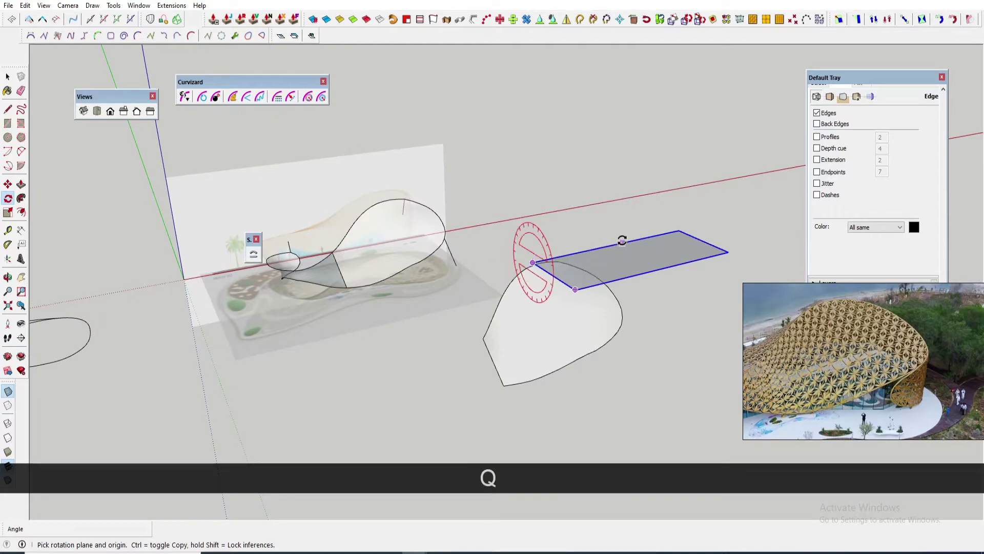
{"action": "left_click", "coordinate": [533, 263]}
{"action": "left_click", "coordinate": [574, 289]}
{"action": "left_click", "coordinate": [581, 275]}
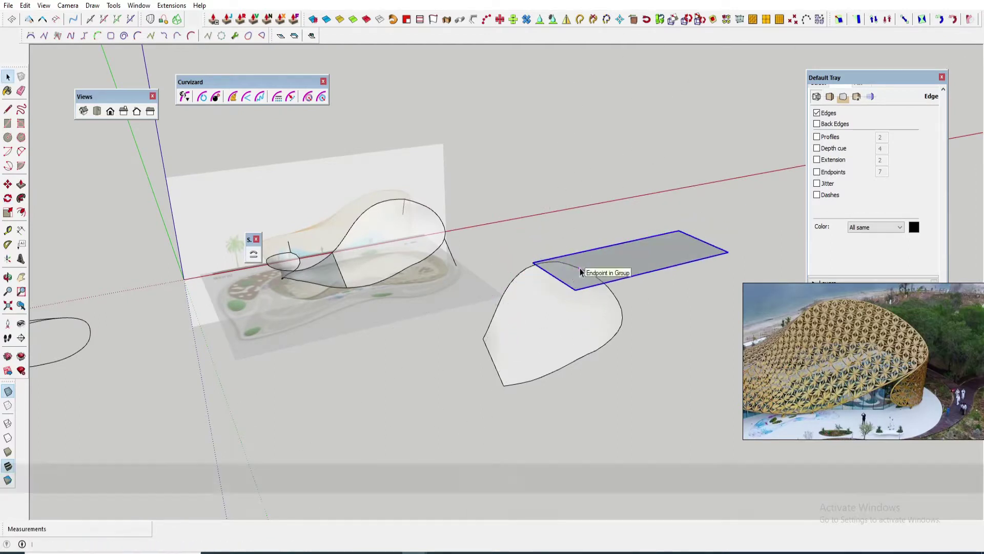
{"action": "key", "text": "space"}
Draw two lines connecting the copied surface's upper and lower divider corners to the two near corners of the rectangle.
{"action": "middle_click_drag", "start_coordinate": [566, 274], "coordinate": [551, 311]}
{"action": "key", "text": "l"}
{"action": "left_click", "coordinate": [542, 314]}
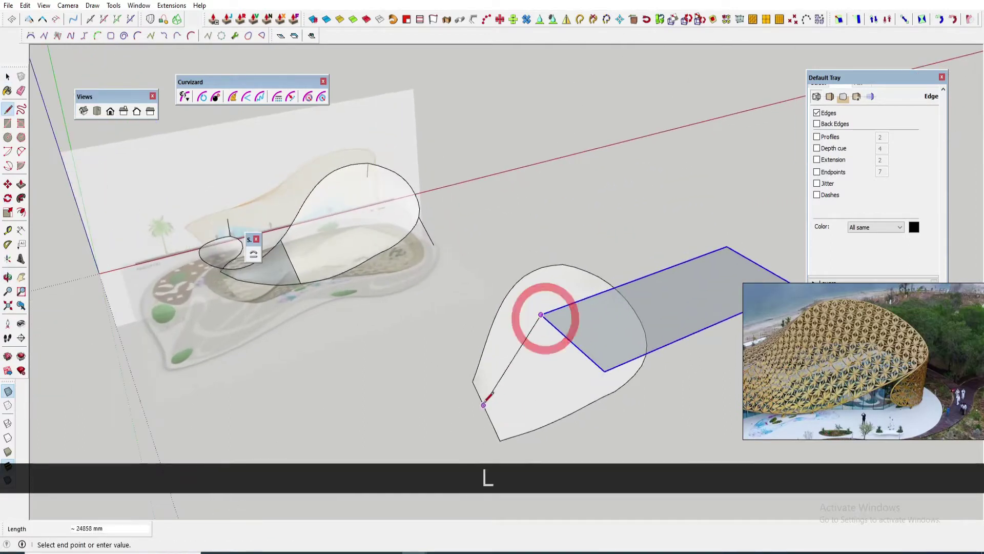
{"action": "scroll", "coordinate": [474, 379], "scroll_direction": "up", "scroll_amount": 3}
{"action": "left_click", "coordinate": [470, 370]}
{"action": "key", "text": "space"}
{"action": "middle_click_drag", "start_coordinate": [475, 374], "coordinate": [518, 433]}
{"action": "key", "text": "l"}
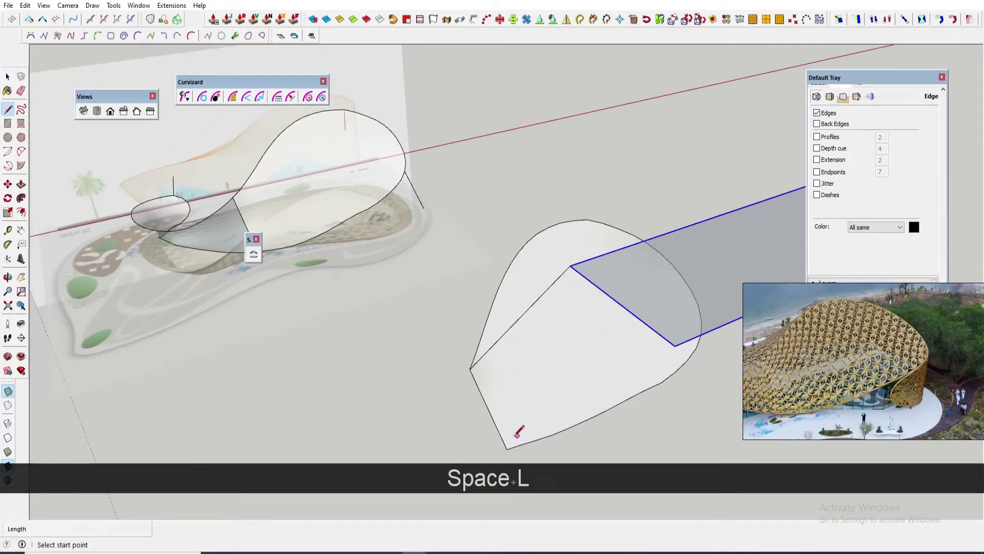
{"action": "left_click", "coordinate": [507, 448]}
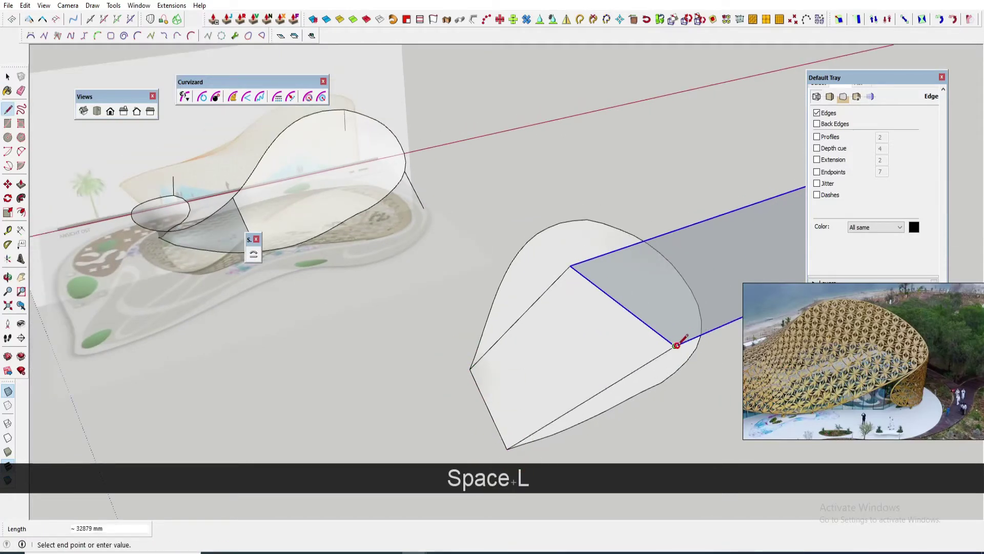
{"action": "left_click", "coordinate": [676, 345]}
{"action": "key", "text": "space"}
Scale the rectangle group wider on the side facing the lower connecting line.
{"action": "middle_click_drag", "start_coordinate": [676, 345], "coordinate": [576, 369]}
{"action": "scroll", "coordinate": [613, 315], "scroll_direction": "down", "scroll_amount": 1}
{"action": "key", "text": "s"}
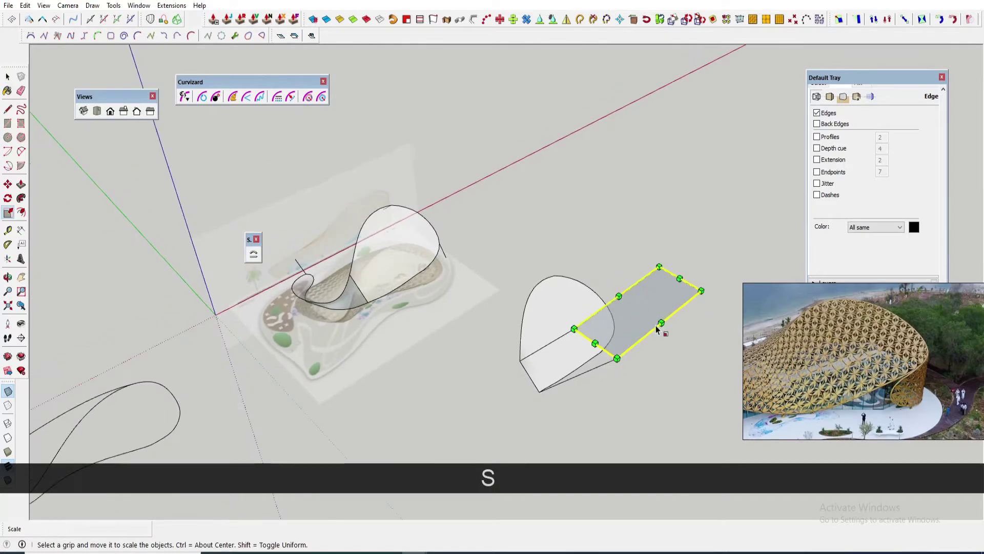
{"action": "left_click_drag", "start_coordinate": [658, 322], "coordinate": [678, 331]}
{"action": "key", "text": "space"}
{"action": "scroll", "coordinate": [621, 356], "scroll_direction": "up", "scroll_amount": 3}
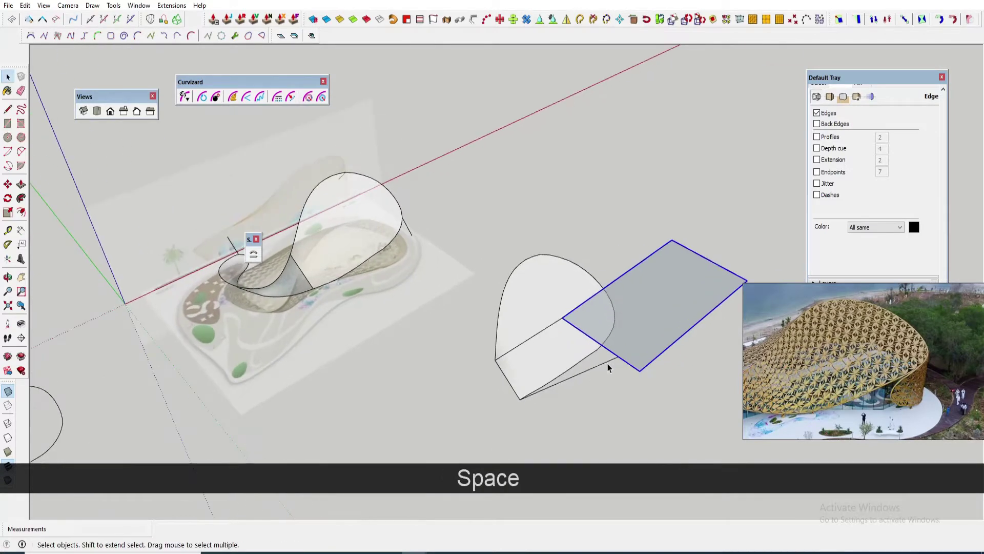
Move the free end of the lower connecting line onto the widened rectangle's corner.
{"action": "key", "text": "m"}
{"action": "left_click", "coordinate": [619, 355]}
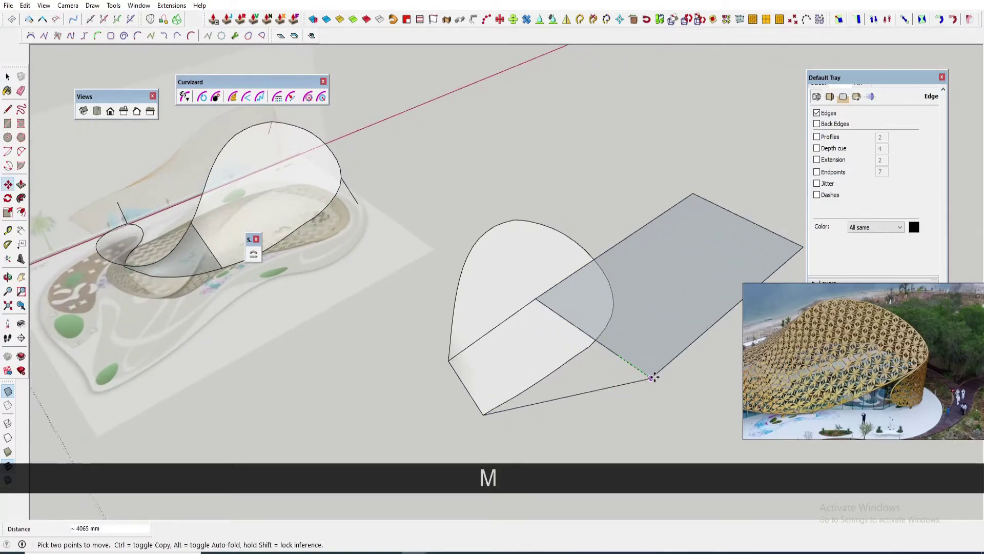
{"action": "left_click", "coordinate": [651, 377]}
{"action": "key", "text": "space"}
Group the two lines that connect the copied surface's divider corners to the rectangle.
{"action": "left_click", "coordinate": [639, 330]}
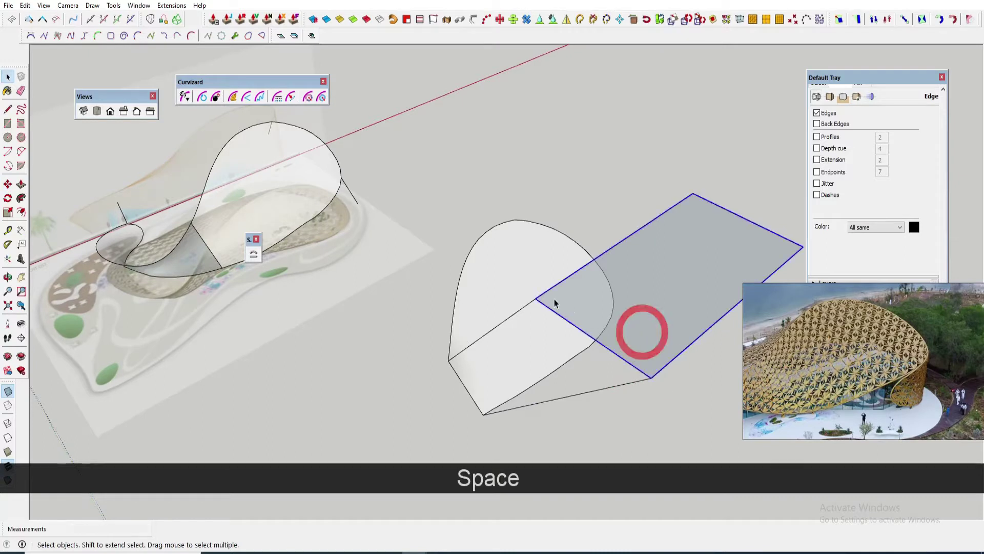
{"action": "left_click", "coordinate": [532, 290]}
{"action": "left_click", "coordinate": [633, 348]}
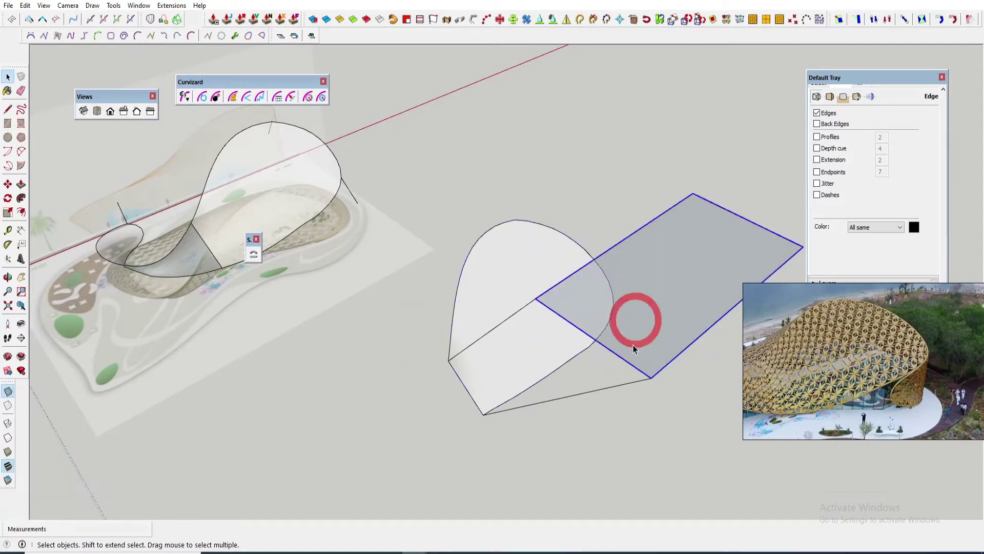
{"action": "left_click", "coordinate": [609, 388]}
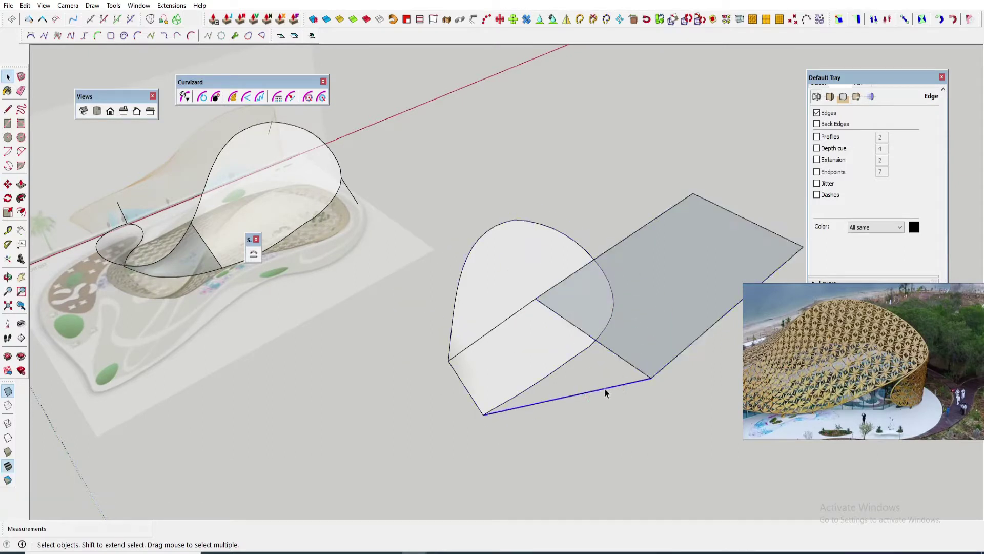
{"action": "right_click", "coordinate": [495, 332]}
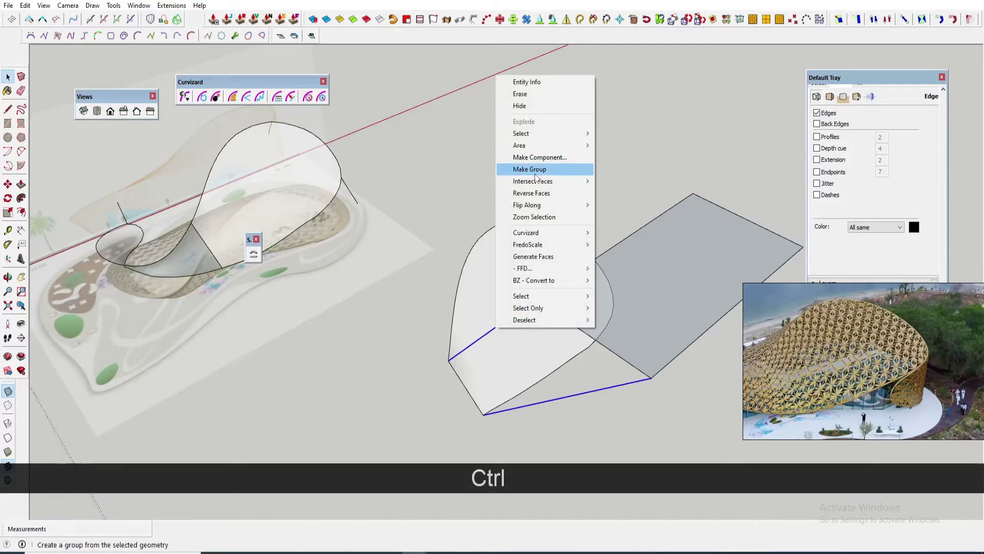
{"action": "left_click", "coordinate": [535, 180]}
Combine the rectangle group, the connecting-lines group and the copied surface group into one parent group.
{"action": "left_click", "coordinate": [575, 300]}
{"action": "left_click", "coordinate": [522, 306], "text": "ctrl"}
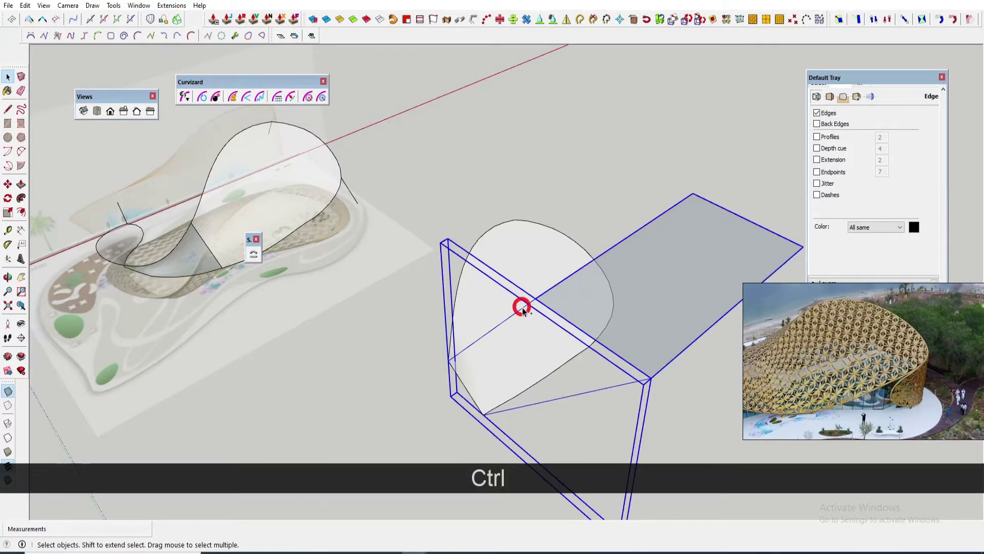
{"action": "left_click", "coordinate": [514, 292], "text": "ctrl"}
{"action": "right_click", "coordinate": [514, 296]}
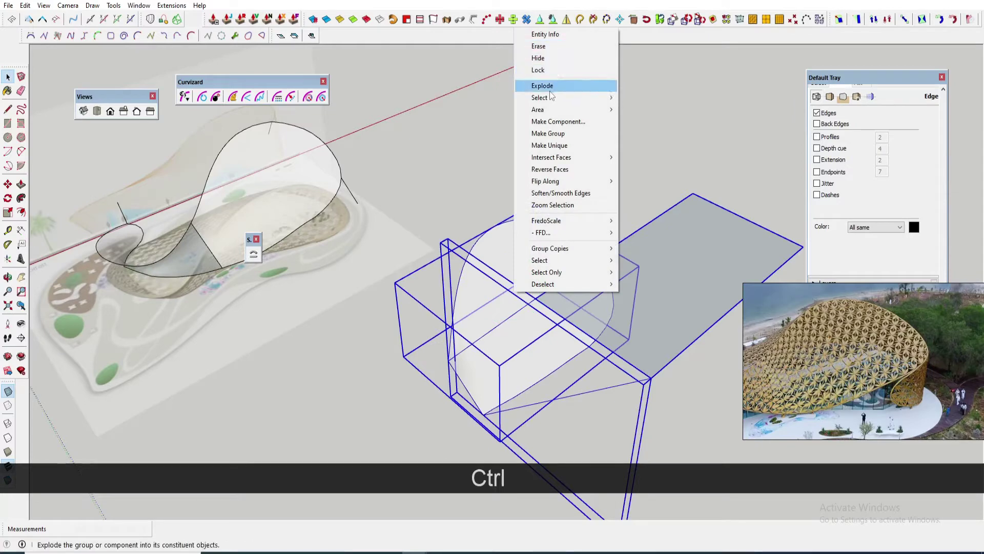
{"action": "left_click", "coordinate": [561, 134]}
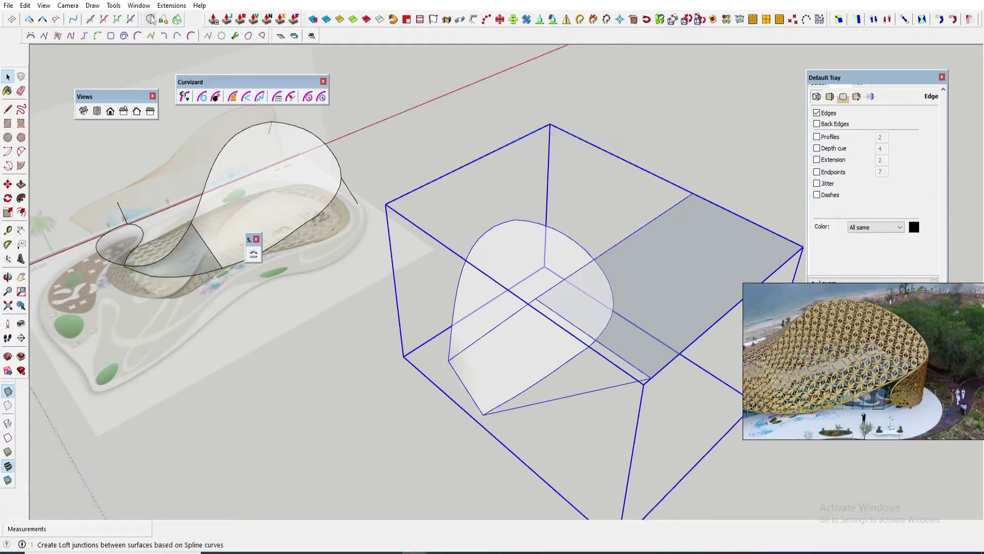
Impose the Flowify grid on the parent group's flat rectangle.
{"action": "left_click", "coordinate": [172, 6]}
{"action": "mouse_move", "coordinate": [246, 18]}
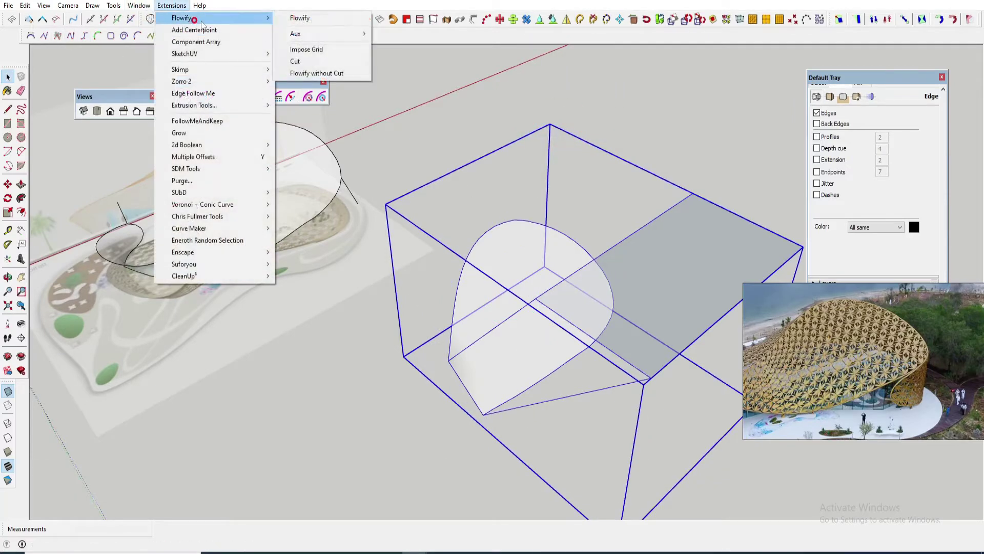
{"action": "left_click", "coordinate": [298, 49]}
{"action": "scroll", "coordinate": [557, 246], "scroll_direction": "down", "scroll_amount": 3}
{"action": "left_click", "coordinate": [641, 374]}
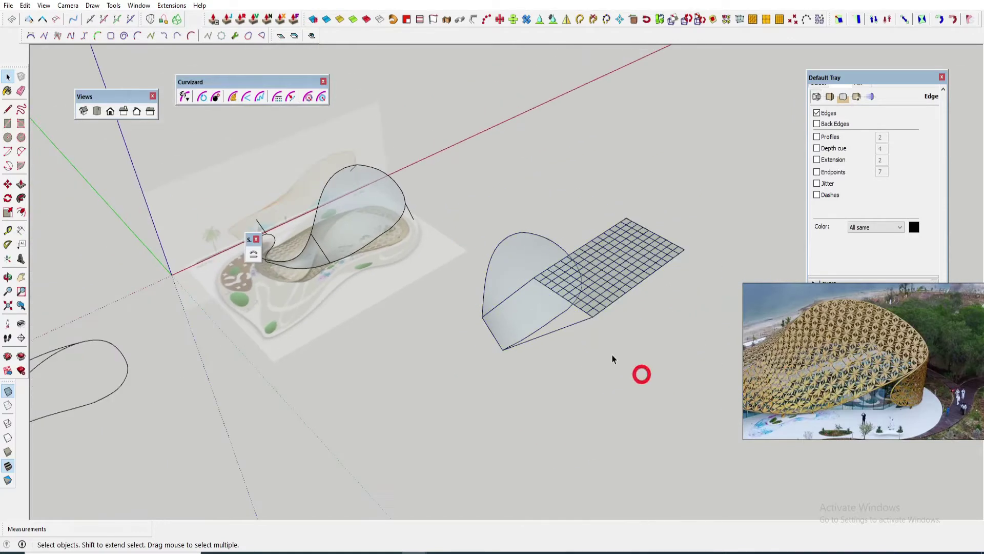
{"action": "middle_click_drag", "start_coordinate": [612, 359], "coordinate": [583, 361]}
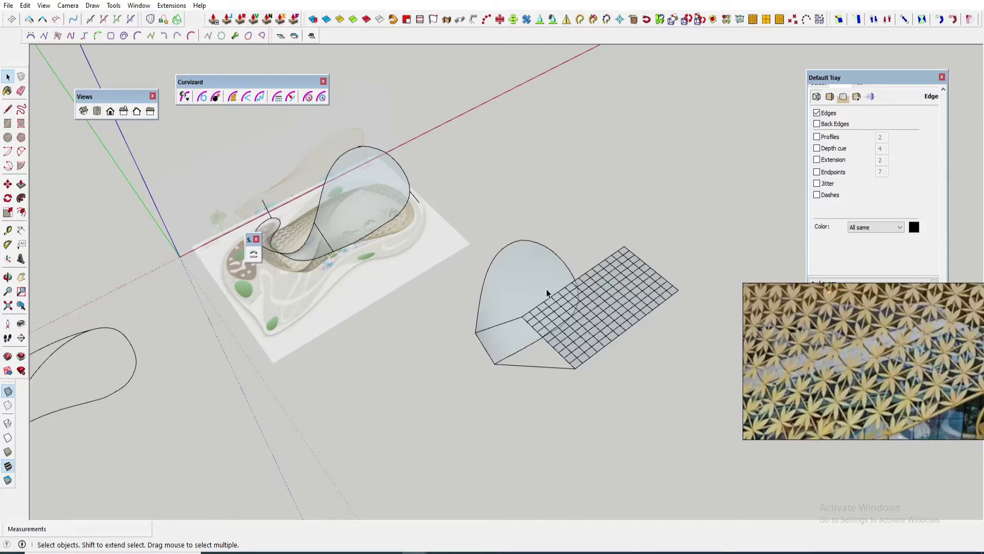
Draw a rectangle over the grid's corner cell nearest the upper connecting line and make it a component.
{"action": "scroll", "coordinate": [547, 293], "scroll_direction": "up", "scroll_amount": 10}
{"action": "key", "text": "r"}
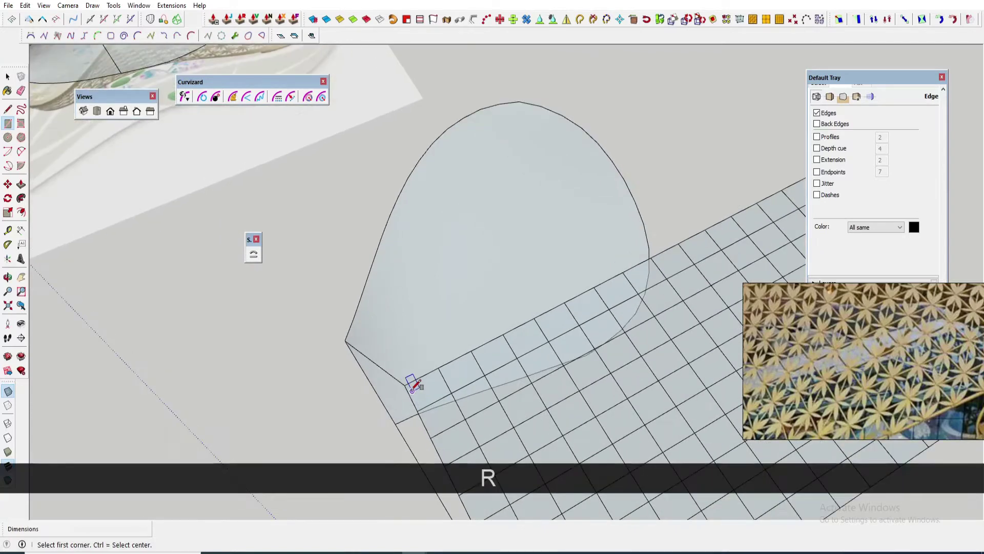
{"action": "left_click", "coordinate": [451, 393]}
{"action": "key", "text": "space"}
{"action": "double_click", "coordinate": [424, 389]}
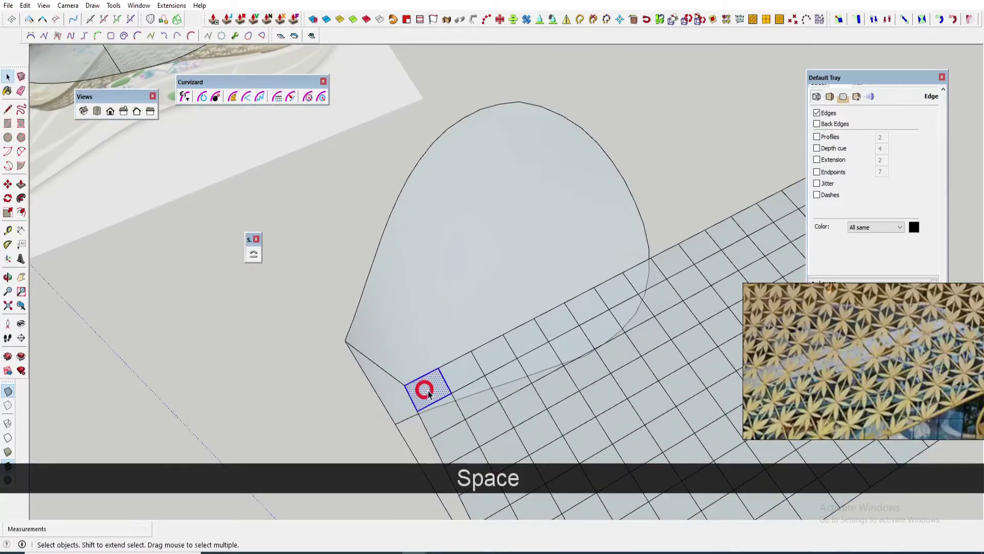
{"action": "key", "text": "g"}
{"action": "key", "text": "Return"}
Inside the cell component, draw a diagonal line from its origin corner to the opposite corner.
{"action": "middle_click_drag", "start_coordinate": [456, 385], "coordinate": [517, 290], "text": "shift"}
{"action": "scroll", "coordinate": [500, 299], "scroll_direction": "up", "scroll_amount": 5}
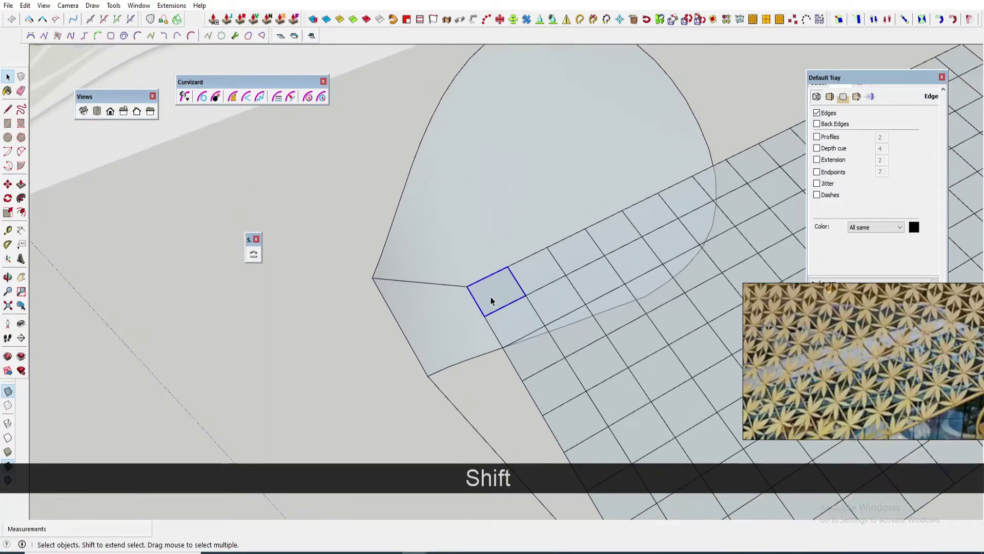
{"action": "double_click", "coordinate": [500, 302]}
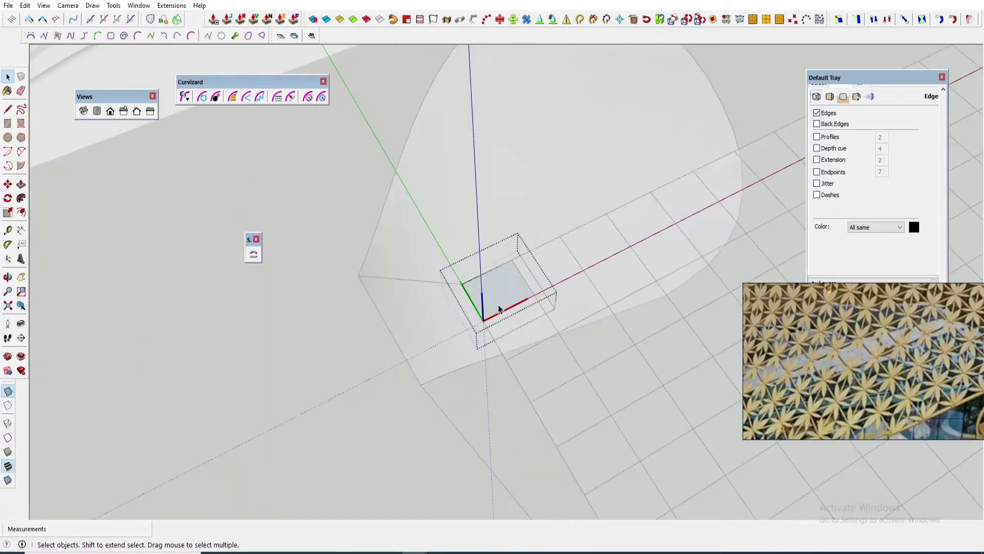
{"action": "key", "text": "l"}
{"action": "scroll", "coordinate": [496, 307], "scroll_direction": "up", "scroll_amount": 2}
{"action": "scroll", "coordinate": [496, 308], "scroll_direction": "up", "scroll_amount": 1}
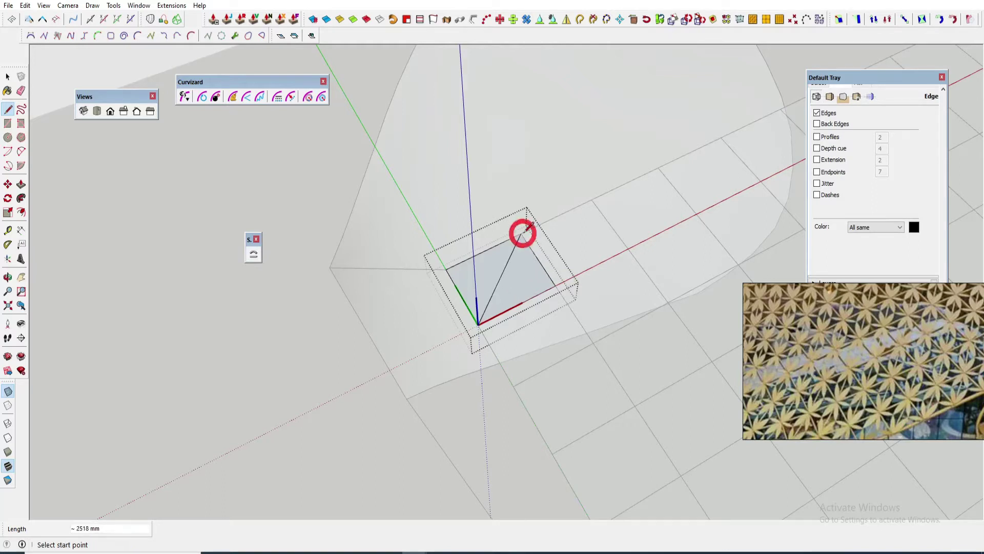
{"action": "key", "text": "space"}
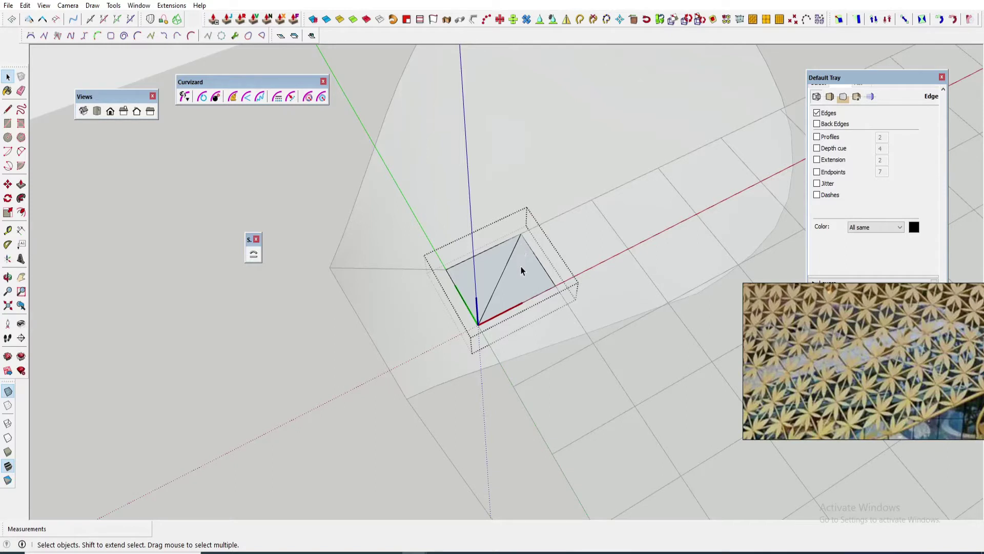
Try to draw three lines joining a common inner point to three corners of the rectangle.
{"action": "scroll", "coordinate": [524, 251], "scroll_direction": "up", "scroll_amount": 1}
{"action": "key", "text": "l"}
{"action": "left_click", "coordinate": [520, 230]}
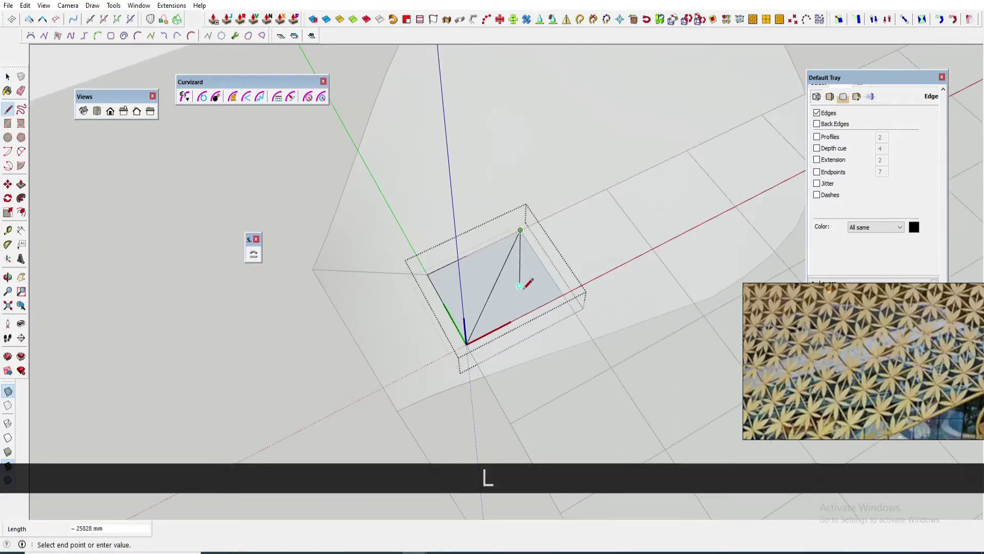
{"action": "left_click", "coordinate": [519, 286]}
{"action": "left_click", "coordinate": [467, 342]}
{"action": "key", "text": "space"}
{"action": "key", "text": "l"}
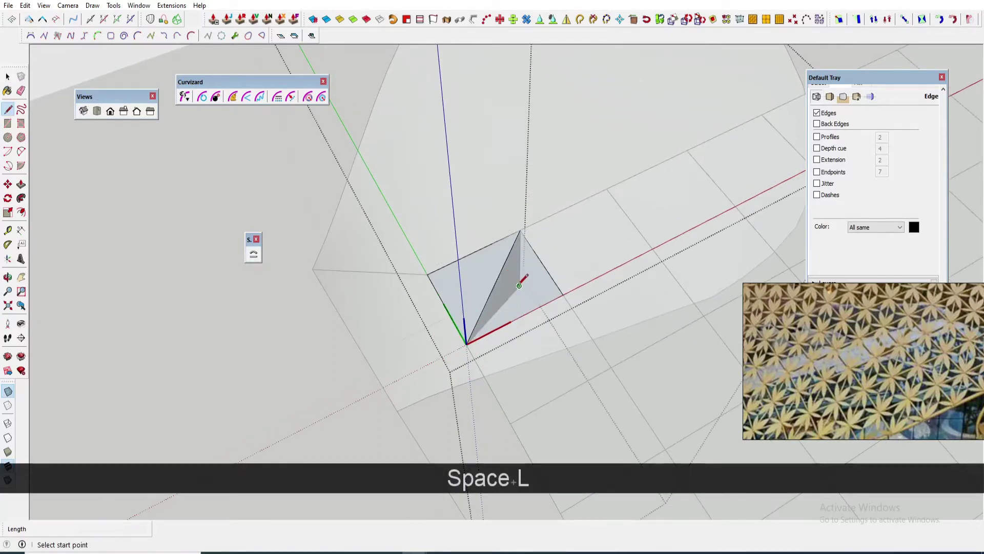
{"action": "left_click", "coordinate": [520, 285]}
{"action": "left_click", "coordinate": [563, 294]}
{"action": "key", "text": "space"}
{"action": "mouse_move", "coordinate": [558, 294]}
{"action": "middle_mouse_down"}
{"action": "mouse_move", "coordinate": [519, 243]}
{"action": "mouse_move", "coordinate": [540, 278]}
{"action": "middle_mouse_up"}
{"action": "key", "text": "ctrl+z"}
{"action": "key", "text": "ctrl+z"}
{"action": "key", "text": "ctrl+z"}
Turn off X-ray and draw a line from the diagonal's midpoint to the opposite corner on the red axis.
{"action": "left_click", "coordinate": [8, 390]}
{"action": "scroll", "coordinate": [544, 284], "scroll_direction": "up", "scroll_amount": 3}
{"action": "key", "text": "l"}
{"action": "left_click", "coordinate": [516, 203]}
{"action": "key", "text": "space"}
{"action": "key", "text": "l"}
{"action": "left_click", "coordinate": [467, 269]}
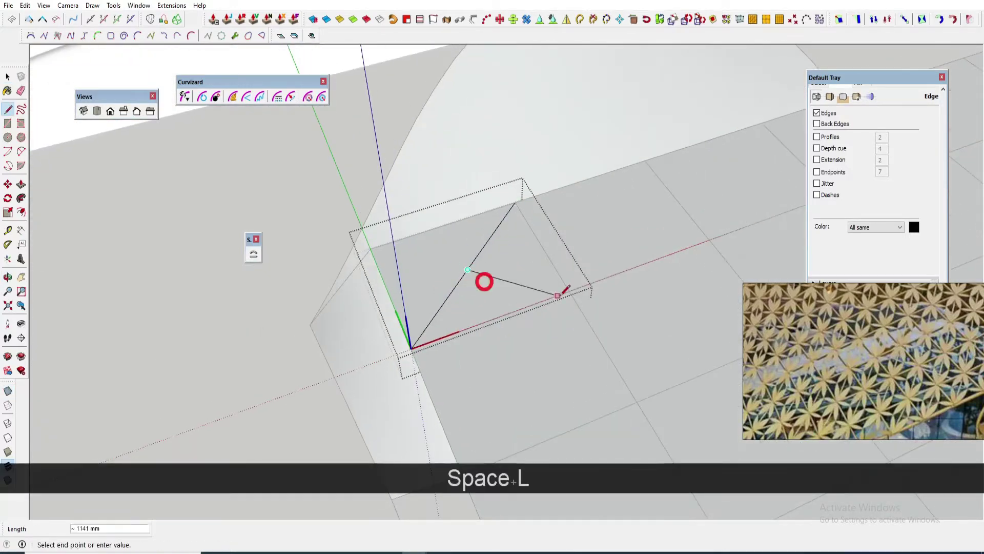
{"action": "left_click", "coordinate": [570, 291]}
{"action": "key", "text": "space"}
Draw two lines from a point on the midpoint line to both ends of the diagonal.
{"action": "key", "text": "l"}
{"action": "left_click", "coordinate": [518, 281]}
{"action": "left_click", "coordinate": [515, 202]}
{"action": "left_click", "coordinate": [519, 281]}
{"action": "left_click", "coordinate": [411, 349]}
{"action": "key", "text": "space"}
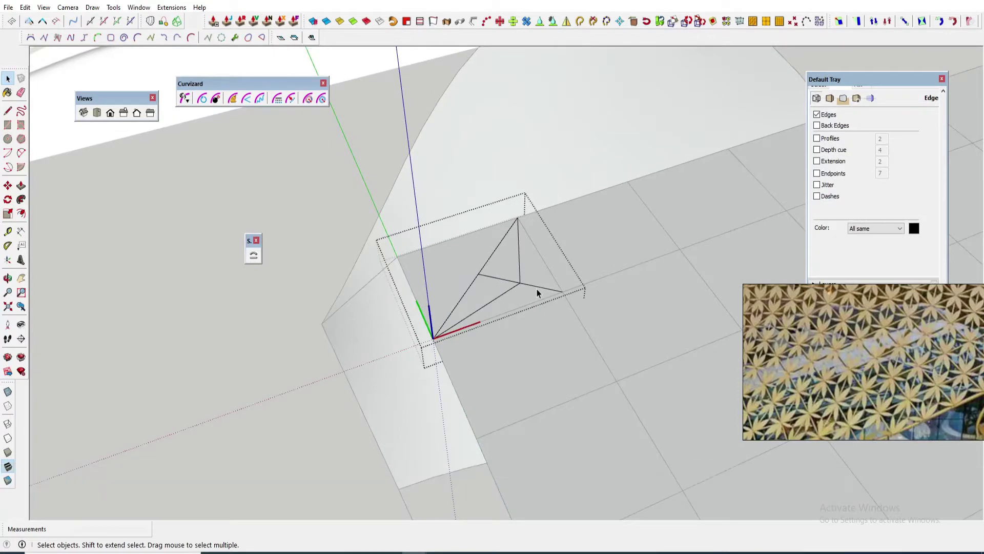
Draw an arc between the lines' junction and the diagonal's far corner, bulging toward the diagonal.
{"action": "scroll", "coordinate": [538, 289], "scroll_direction": "up", "scroll_amount": 3}
{"action": "middle_click_drag", "start_coordinate": [545, 280], "coordinate": [539, 305]}
{"action": "scroll", "coordinate": [518, 287], "scroll_direction": "up", "scroll_amount": 3}
{"action": "key", "text": "a"}
{"action": "left_click", "coordinate": [512, 288]}
{"action": "left_click", "coordinate": [505, 145]}
{"action": "scroll", "coordinate": [484, 229], "scroll_direction": "up", "scroll_amount": 4}
{"action": "left_click", "coordinate": [486, 220]}
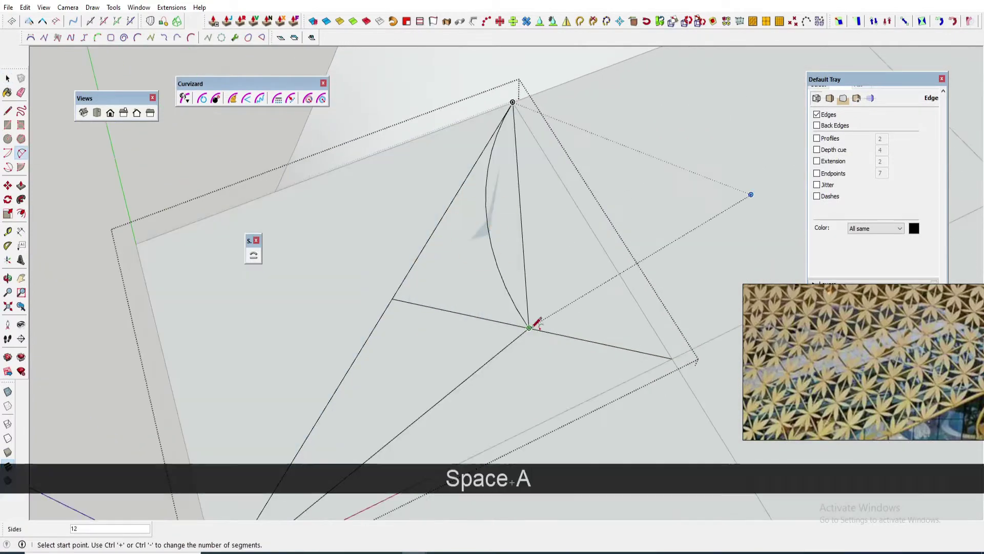
Draw a second arc between the same junction and far corner, bulging the opposite way to close a leaf.
{"action": "left_click", "coordinate": [529, 328]}
{"action": "left_click", "coordinate": [512, 102]}
{"action": "scroll", "coordinate": [555, 211], "scroll_direction": "up", "scroll_amount": 1}
{"action": "scroll", "coordinate": [554, 211], "scroll_direction": "down", "scroll_amount": 2}
{"action": "left_click", "coordinate": [553, 214]}
{"action": "key", "text": "space"}
{"action": "scroll", "coordinate": [547, 248], "scroll_direction": "up", "scroll_amount": 1}
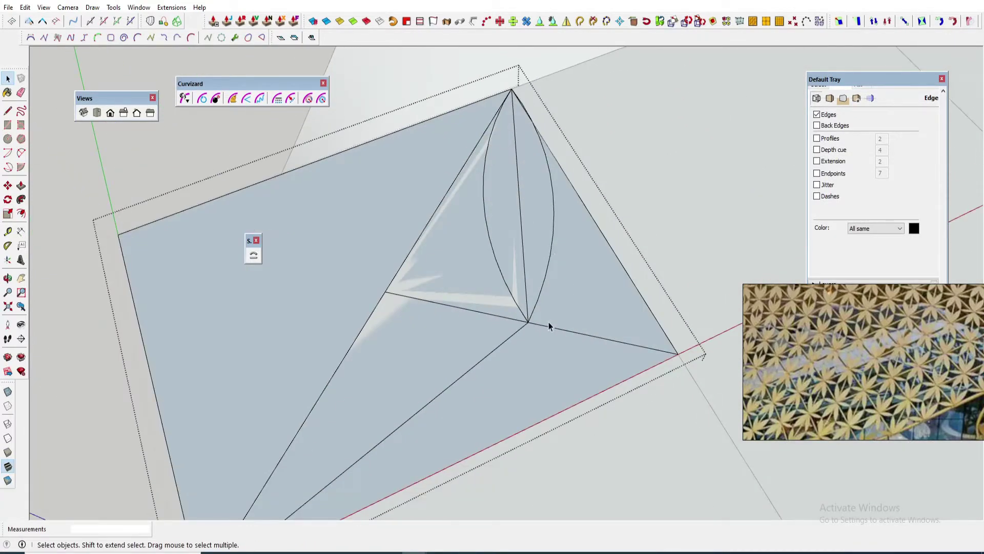
Try to move the junction of the three lines toward the diagonal.
{"action": "scroll", "coordinate": [548, 322], "scroll_direction": "up", "scroll_amount": 2}
{"action": "key", "text": "a"}
{"action": "scroll", "coordinate": [531, 325], "scroll_direction": "down", "scroll_amount": 1}
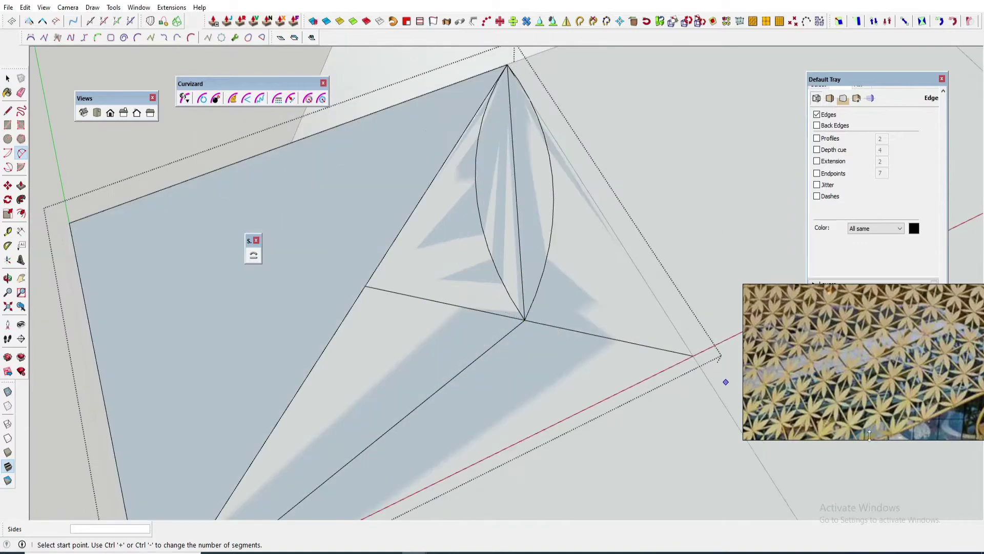
{"action": "middle_click_drag", "start_coordinate": [647, 338], "coordinate": [522, 303]}
{"action": "key", "text": "space"}
{"action": "key", "text": "m"}
{"action": "left_click", "coordinate": [517, 320]}
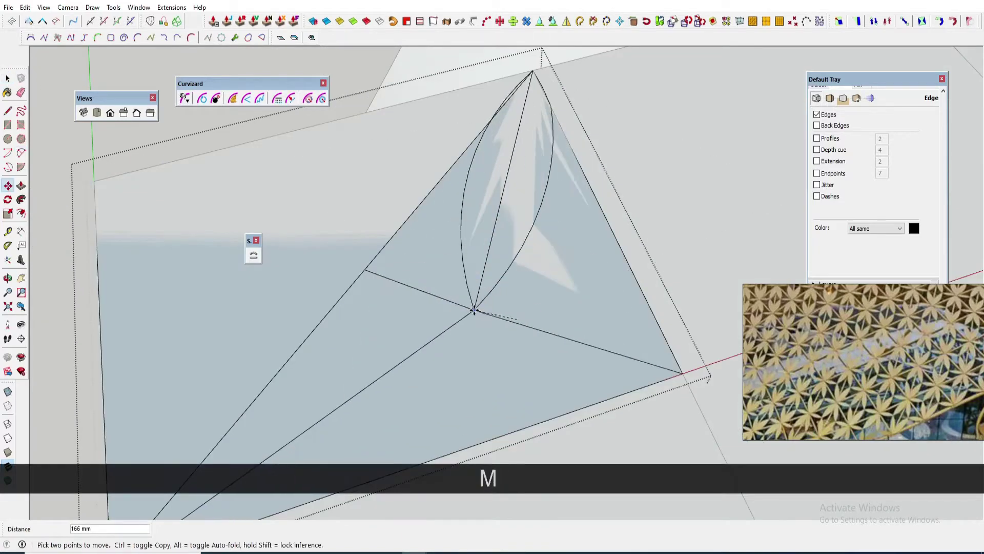
{"action": "key", "text": "space"}
Place an infinite guide along the line running from the diagonal's midpoint to the corner on the red axis.
{"action": "key", "text": "t"}
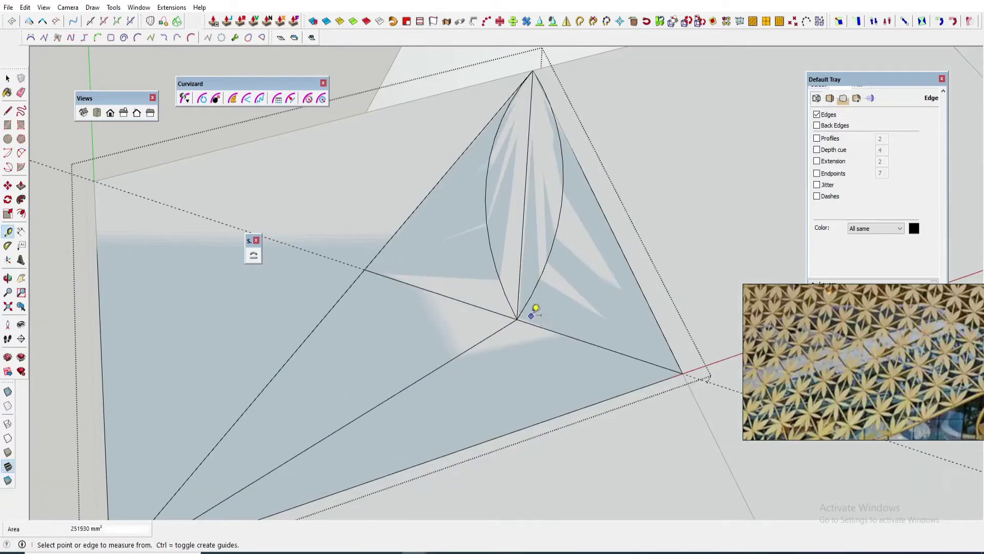
{"action": "key", "text": "m"}
{"action": "left_click", "coordinate": [517, 320]}
{"action": "key", "text": "space"}
Erase both arcs of the leaf between the junction and the diagonal's far corner.
{"action": "middle_click_drag", "start_coordinate": [474, 304], "coordinate": [566, 331]}
{"action": "scroll", "coordinate": [537, 302], "scroll_direction": "down", "scroll_amount": 2}
{"action": "key", "text": "e"}
{"action": "left_click", "coordinate": [504, 268]}
{"action": "left_click", "coordinate": [547, 268]}
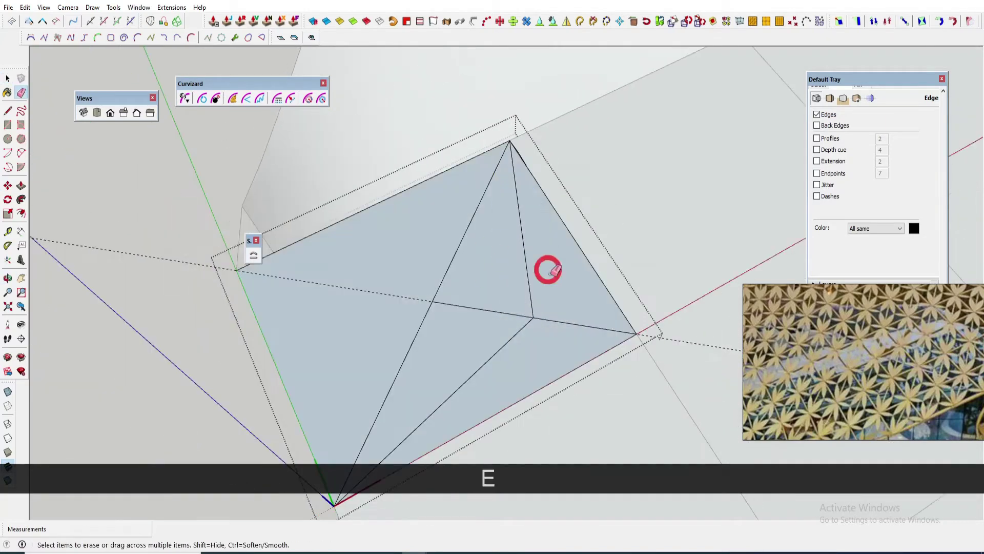
Move the junction of the three lines about 198 mm along the guide toward the diagonal.
{"action": "scroll", "coordinate": [534, 307], "scroll_direction": "up", "scroll_amount": 1}
{"action": "key", "text": "space"}
{"action": "key", "text": "m"}
{"action": "left_click", "coordinate": [533, 319]}
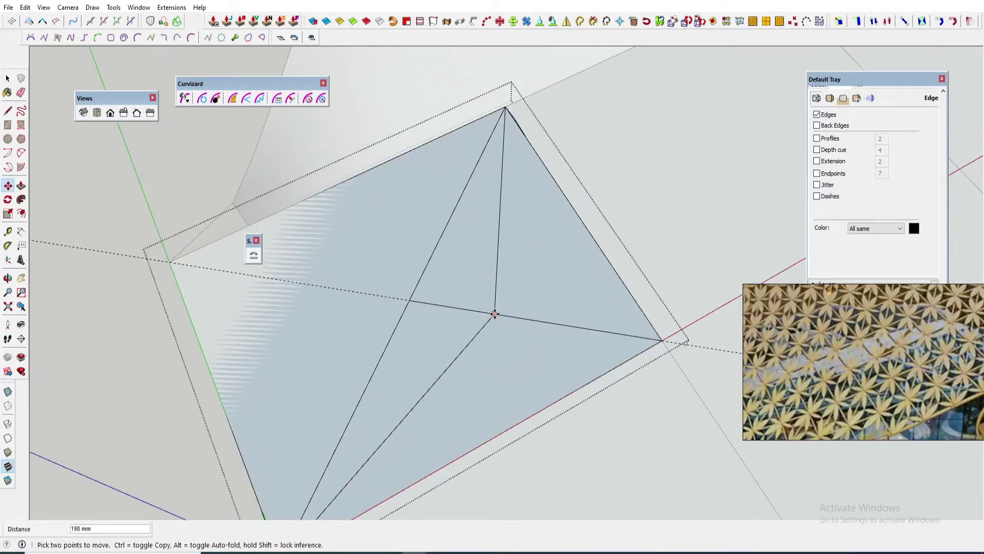
{"action": "key", "text": "space"}
Draw two opposite arcs between the junction and the red-axis corner to form a leaf, the second bulging about 159 mm.
{"action": "key", "text": "a"}
{"action": "left_click", "coordinate": [495, 314]}
{"action": "left_click", "coordinate": [661, 340]}
{"action": "scroll", "coordinate": [589, 290], "scroll_direction": "up", "scroll_amount": 1}
{"action": "left_click", "coordinate": [682, 351]}
{"action": "left_click", "coordinate": [587, 378]}
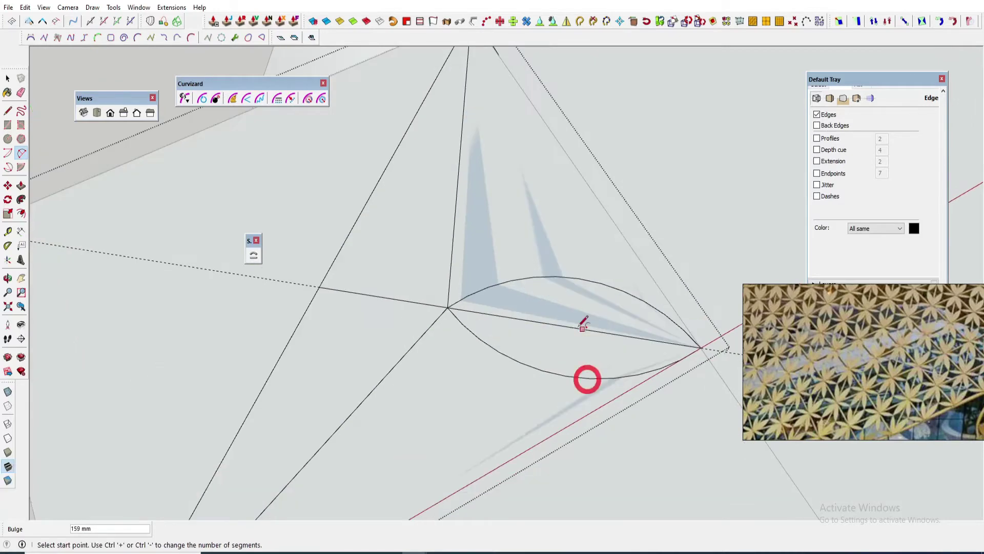
{"action": "key", "text": "space"}
Draw two opposite arcs between the junction and the diagonal's far corner to form a leaf, the second bulging about 172 mm.
{"action": "key", "text": "a"}
{"action": "left_click", "coordinate": [476, 311]}
{"action": "left_click", "coordinate": [492, 80]}
{"action": "scroll", "coordinate": [451, 201], "scroll_direction": "up", "scroll_amount": 1}
{"action": "left_click", "coordinate": [450, 201]}
{"action": "key", "text": "space"}
{"action": "key", "text": "a"}
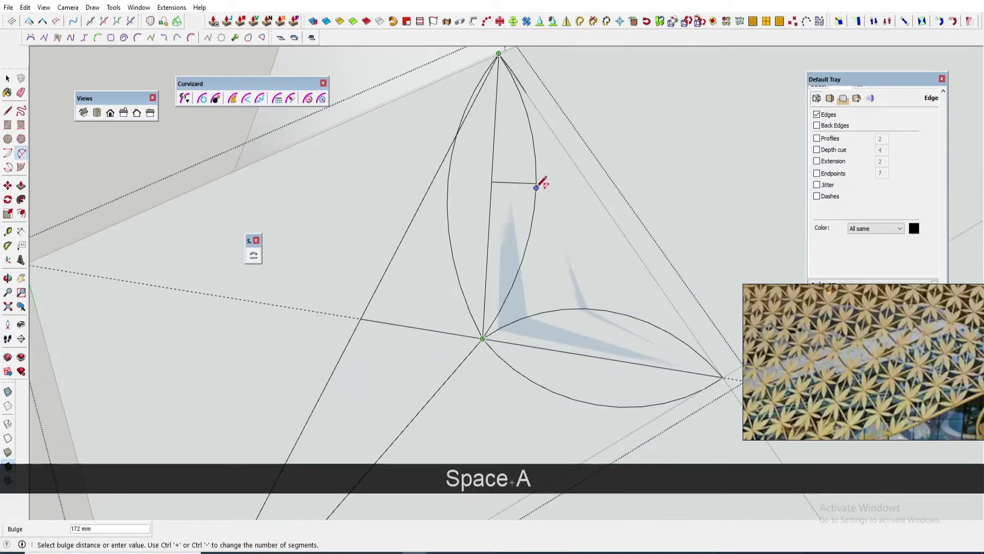
{"action": "left_click", "coordinate": [536, 188]}
{"action": "key", "text": "space"}
Try to mirror the far-corner leaf's two arcs about the line from the junction to the red-axis corner.
{"action": "scroll", "coordinate": [538, 186], "scroll_direction": "down", "scroll_amount": 2}
{"action": "left_click", "coordinate": [475, 238]}
{"action": "left_click", "coordinate": [532, 242], "text": "ctrl"}
{"action": "scroll", "coordinate": [483, 146], "scroll_direction": "down", "scroll_amount": 3}
{"action": "key", "text": "space"}
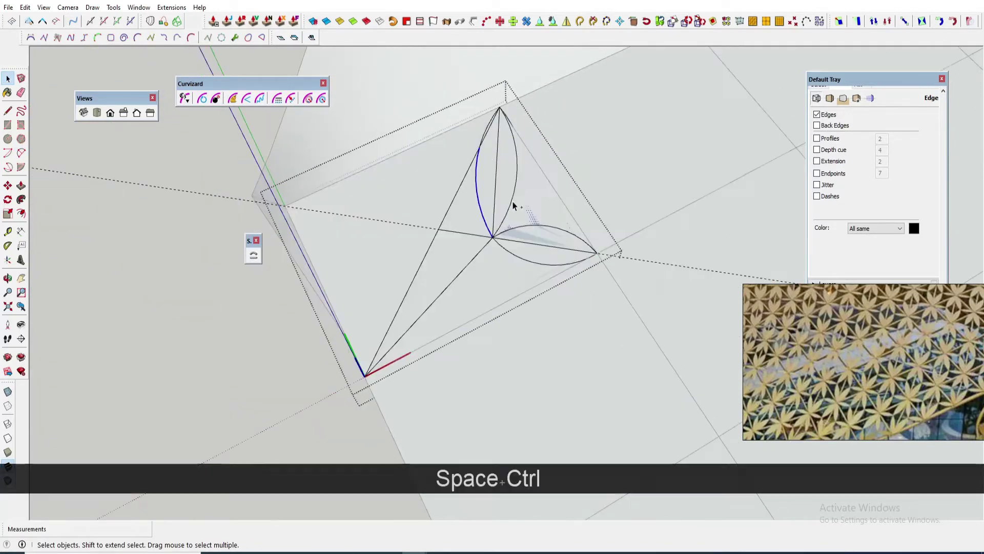
{"action": "left_click", "coordinate": [513, 203], "text": "ctrl"}
{"action": "scroll", "coordinate": [599, 310], "scroll_direction": "down", "scroll_amount": 4}
{"action": "scroll", "coordinate": [566, 262], "scroll_direction": "up", "scroll_amount": 6}
{"action": "left_click", "coordinate": [533, 205], "text": "ctrl"}
{"action": "scroll", "coordinate": [399, 62], "scroll_direction": "down", "scroll_amount": 3}
{"action": "left_click", "coordinate": [566, 21]}
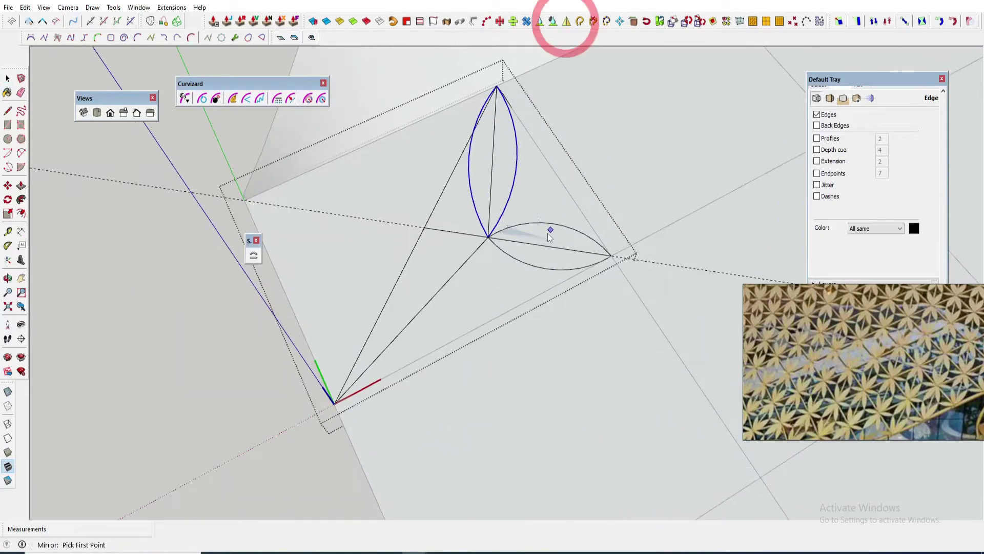
{"action": "left_click", "coordinate": [488, 237]}
{"action": "left_click", "coordinate": [611, 255]}
{"action": "middle_click_drag", "start_coordinate": [569, 230], "coordinate": [503, 172]}
{"action": "left_click", "coordinate": [513, 166]}
{"action": "middle_click_drag", "start_coordinate": [508, 205], "coordinate": [505, 295]}
{"action": "key", "text": "ctrl+z"}
{"action": "key", "text": "space"}
{"action": "left_click", "coordinate": [534, 186], "text": "ctrl"}
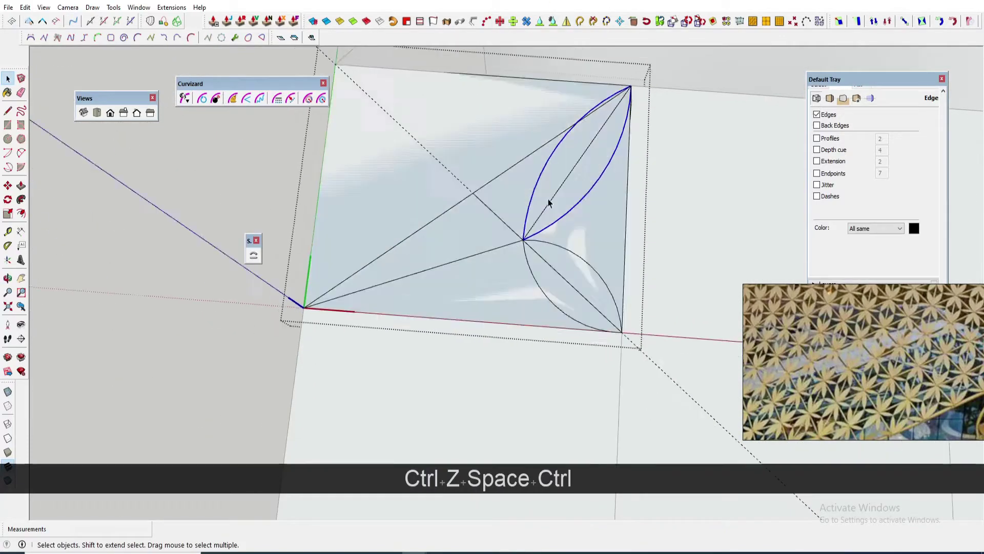
{"action": "middle_click_drag", "start_coordinate": [548, 203], "coordinate": [464, 303]}
{"action": "key", "text": "ctrl+z"}
Draw two opposite arcs between the origin corner and the junction to form the third leaf, the second bulging about 194 mm.
{"action": "key", "text": "space"}
{"action": "scroll", "coordinate": [553, 240], "scroll_direction": "up", "scroll_amount": 1}
{"action": "key", "text": "a"}
{"action": "left_click", "coordinate": [273, 148]}
{"action": "left_click", "coordinate": [528, 193]}
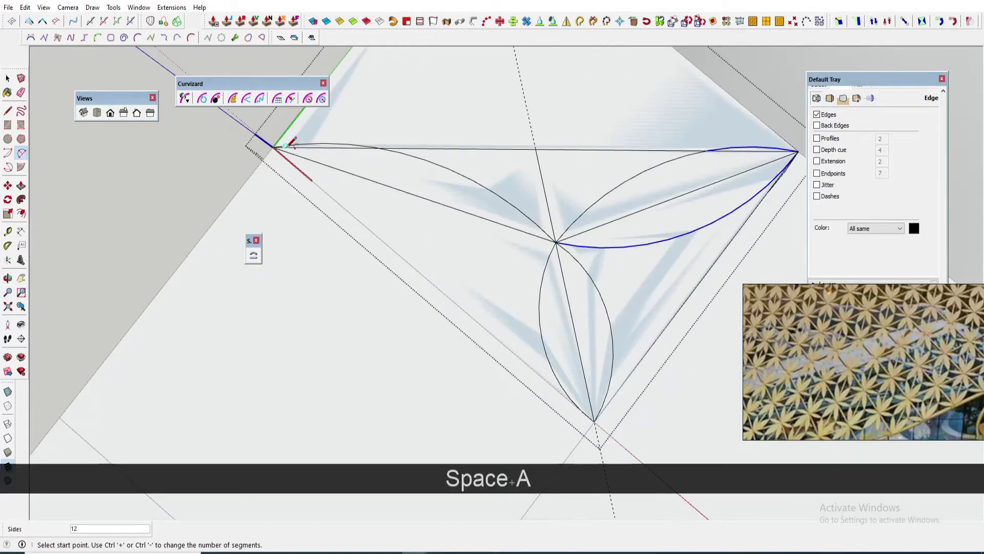
{"action": "scroll", "coordinate": [476, 254], "scroll_direction": "up", "scroll_amount": 1}
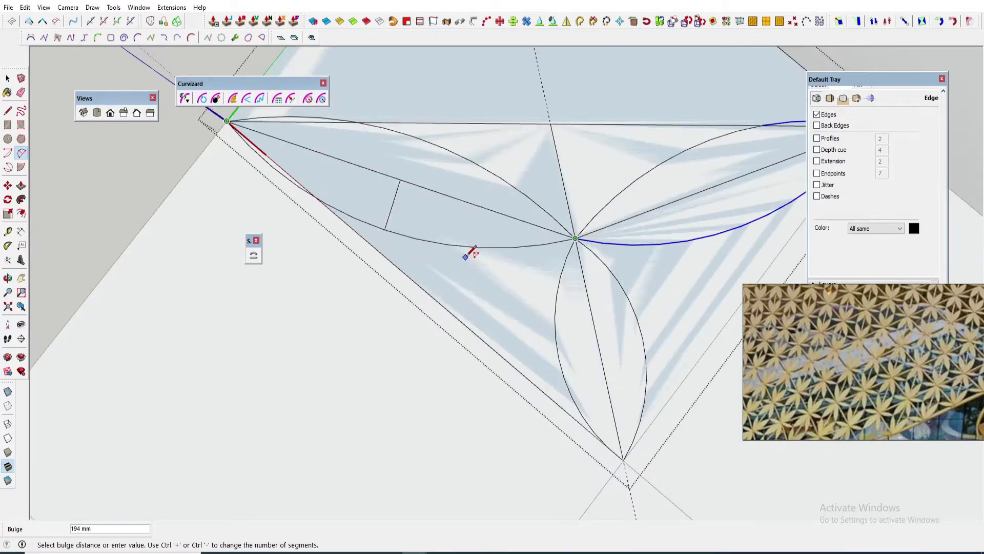
{"action": "left_click", "coordinate": [463, 259]}
{"action": "key", "text": "space"}
Erase the guide and the half of the rectangle on the other side of the diagonal.
{"action": "scroll", "coordinate": [463, 258], "scroll_direction": "down", "scroll_amount": 5}
{"action": "middle_click_drag", "start_coordinate": [463, 259], "coordinate": [531, 253]}
{"action": "key", "text": "t"}
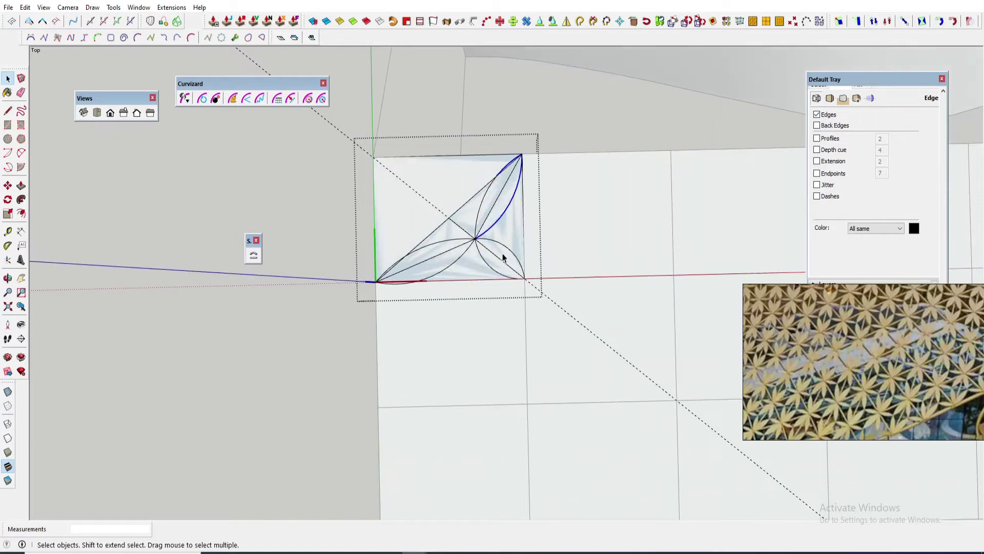
{"action": "key", "text": "space"}
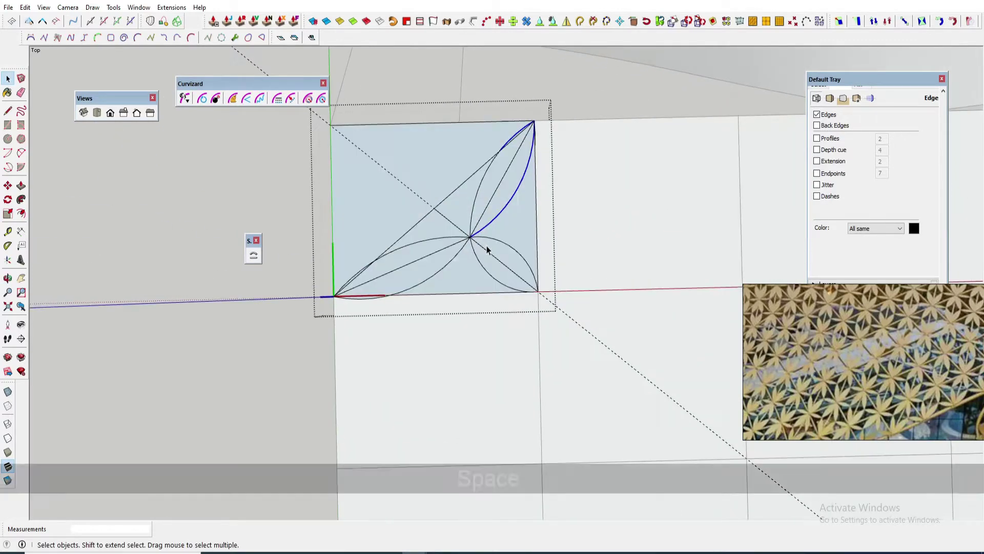
{"action": "key", "text": "e"}
{"action": "scroll", "coordinate": [502, 223], "scroll_direction": "up", "scroll_amount": 3}
{"action": "key", "text": "e"}
{"action": "key", "text": "space"}
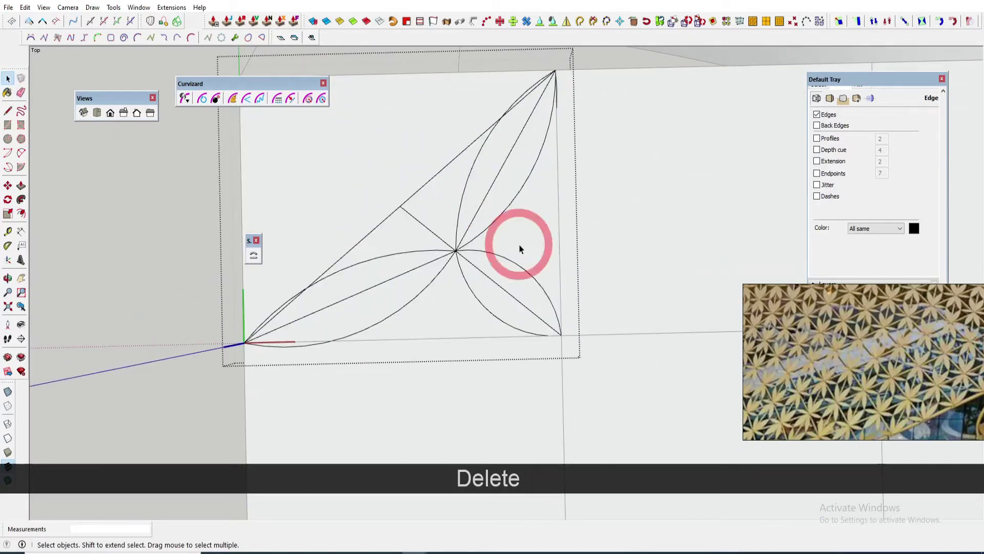
Delete the leftover faces around the three leaves.
{"action": "scroll", "coordinate": [519, 246], "scroll_direction": "down", "scroll_amount": 4}
{"action": "key", "text": "ctrl+a"}
{"action": "middle_click_drag", "start_coordinate": [528, 193], "coordinate": [521, 304]}
{"action": "scroll", "coordinate": [511, 260], "scroll_direction": "up", "scroll_amount": 2}
{"action": "left_click", "coordinate": [510, 260]}
{"action": "key", "text": "Delete"}
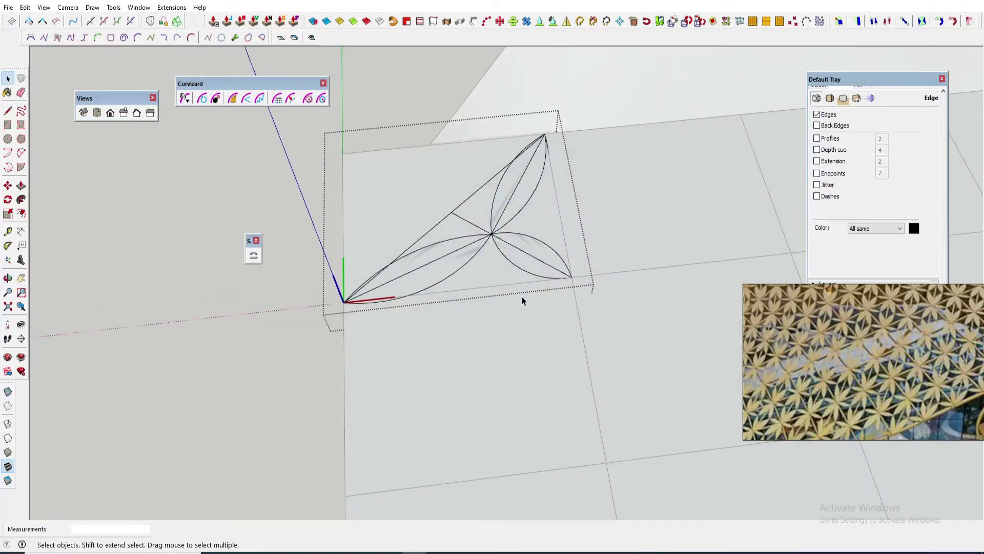
Erase the short line between the diagonal's midpoint and the leaf junction.
{"action": "key", "text": "e"}
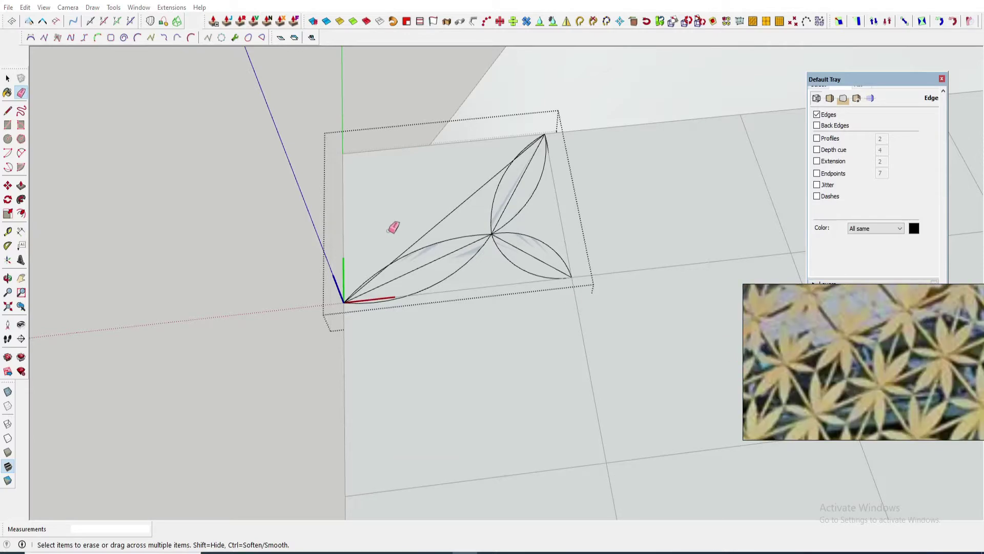
{"action": "middle_click_drag", "start_coordinate": [394, 227], "coordinate": [405, 237]}
{"action": "key", "text": "space"}
Try to mirror the three selected leaves across the cell's diagonal, using its two corners as the mirror line.
{"action": "key", "text": "ctrl+a"}
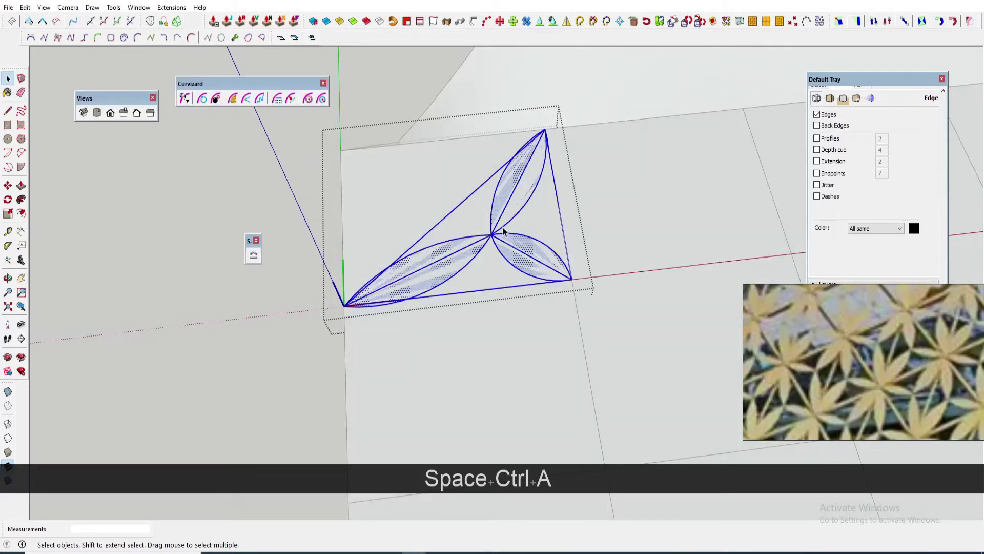
{"action": "left_click", "coordinate": [567, 21]}
{"action": "scroll", "coordinate": [470, 201], "scroll_direction": "up", "scroll_amount": 2}
{"action": "left_click", "coordinate": [456, 207]}
{"action": "key", "text": "space"}
{"action": "scroll", "coordinate": [475, 211], "scroll_direction": "down", "scroll_amount": 1}
{"action": "scroll", "coordinate": [475, 214], "scroll_direction": "down", "scroll_amount": 1}
{"action": "key", "text": "ctrl+a"}
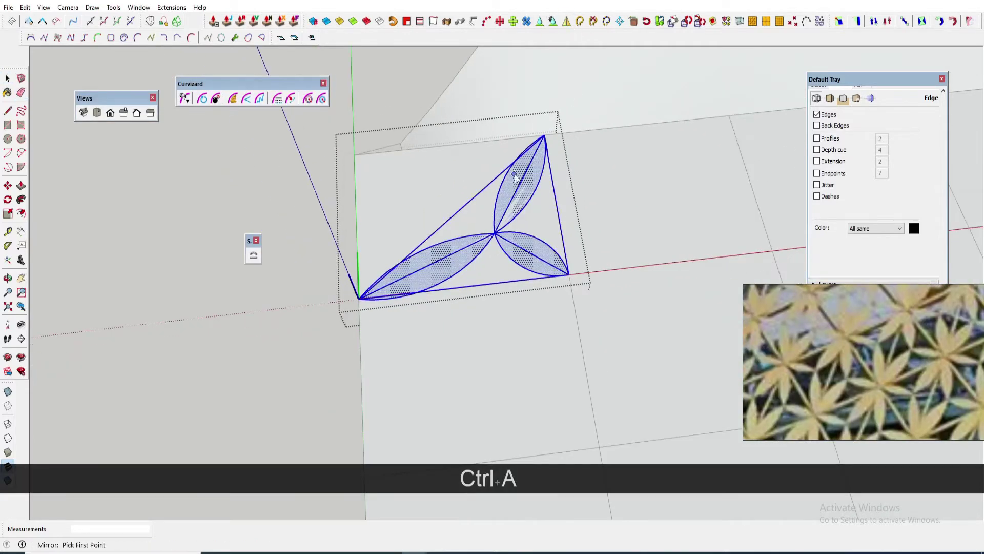
{"action": "scroll", "coordinate": [529, 154], "scroll_direction": "up", "scroll_amount": 5}
{"action": "left_click", "coordinate": [586, 84]}
{"action": "left_click", "coordinate": [354, 287]}
{"action": "scroll", "coordinate": [579, 131], "scroll_direction": "down", "scroll_amount": 2}
{"action": "left_click", "coordinate": [579, 66]}
{"action": "scroll", "coordinate": [563, 180], "scroll_direction": "down", "scroll_amount": 4}
{"action": "middle_click_drag", "start_coordinate": [559, 205], "coordinate": [449, 162]}
{"action": "key", "text": "space"}
{"action": "key", "text": "ctrl+z"}
Try mirroring the leaf triangle again with different points picked on its geometry.
{"action": "left_click", "coordinate": [566, 22]}
{"action": "scroll", "coordinate": [505, 256], "scroll_direction": "up", "scroll_amount": 3}
{"action": "left_click", "coordinate": [498, 219]}
{"action": "left_click", "coordinate": [531, 197]}
{"action": "scroll", "coordinate": [533, 192], "scroll_direction": "down", "scroll_amount": 4}
{"action": "scroll", "coordinate": [544, 87], "scroll_direction": "down", "scroll_amount": 3}
{"action": "scroll", "coordinate": [408, 301], "scroll_direction": "up", "scroll_amount": 3}
{"action": "key", "text": "space"}
{"action": "left_click", "coordinate": [567, 22]}
{"action": "scroll", "coordinate": [402, 290], "scroll_direction": "up", "scroll_amount": 4}
{"action": "left_click", "coordinate": [387, 295]}
{"action": "left_click", "coordinate": [450, 287]}
{"action": "scroll", "coordinate": [454, 254], "scroll_direction": "down", "scroll_amount": 3}
{"action": "left_click", "coordinate": [448, 158]}
{"action": "middle_click_drag", "start_coordinate": [492, 298], "coordinate": [462, 436]}
{"action": "key", "text": "ctrl+z"}
{"action": "left_click", "coordinate": [566, 21]}
{"action": "scroll", "coordinate": [408, 285], "scroll_direction": "up", "scroll_amount": 3}
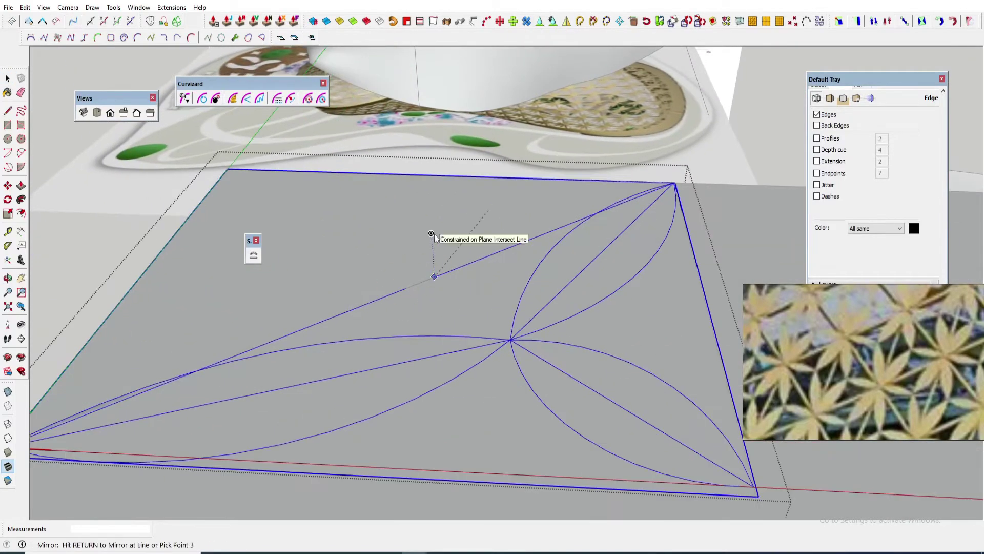
{"action": "scroll", "coordinate": [434, 235], "scroll_direction": "down", "scroll_amount": 8}
{"action": "middle_click_drag", "start_coordinate": [436, 287], "coordinate": [441, 195]}
{"action": "key", "text": "space"}
Rotate a copy of the leaf triangle half a turn about the diagonal's midpoint and align it with the cell's corner.
{"action": "key", "text": "q"}
{"action": "key", "text": "ctrl"}
{"action": "left_click", "coordinate": [430, 213]}
{"action": "left_click", "coordinate": [493, 191]}
{"action": "left_click", "coordinate": [353, 239]}
{"action": "key", "text": "m"}
{"action": "scroll", "coordinate": [359, 258], "scroll_direction": "up", "scroll_amount": 7}
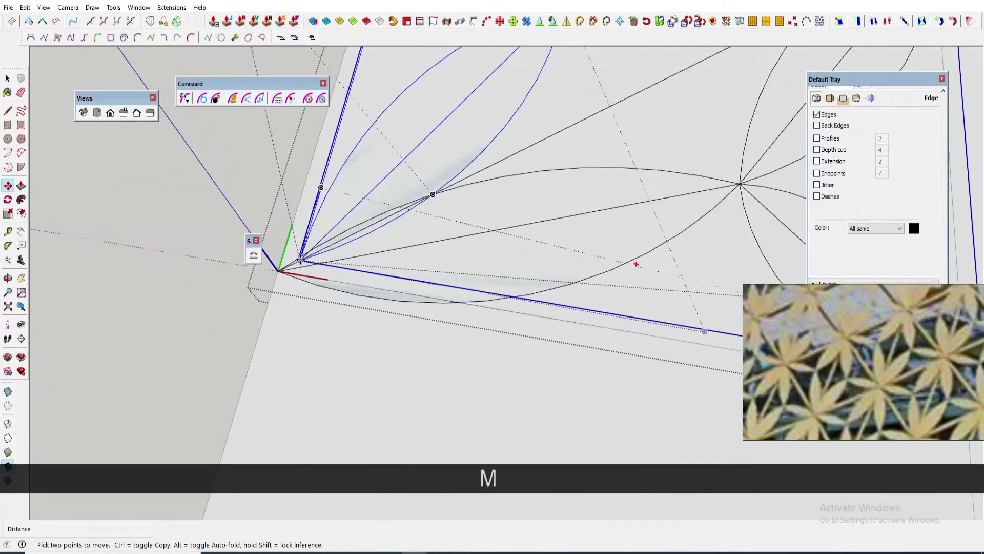
{"action": "key", "text": "space"}
{"action": "scroll", "coordinate": [517, 228], "scroll_direction": "down", "scroll_amount": 6}
{"action": "mouse_move", "coordinate": [516, 229]}
{"action": "middle_mouse_down"}
{"action": "mouse_move", "coordinate": [683, 248]}
{"action": "mouse_move", "coordinate": [513, 236]}
{"action": "middle_mouse_up"}
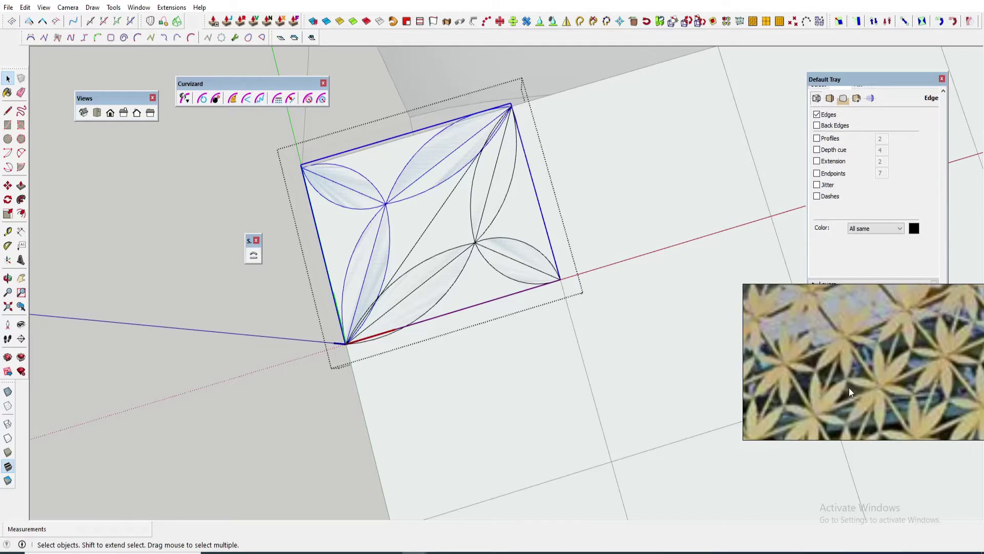
Redraw the outer arc of the leaf between the junction and the far diagonal corner, and remove the old arc.
{"action": "middle_click_drag", "start_coordinate": [507, 218], "coordinate": [509, 198]}
{"action": "scroll", "coordinate": [519, 172], "scroll_direction": "up", "scroll_amount": 3}
{"action": "key", "text": "space"}
{"action": "key", "text": "a"}
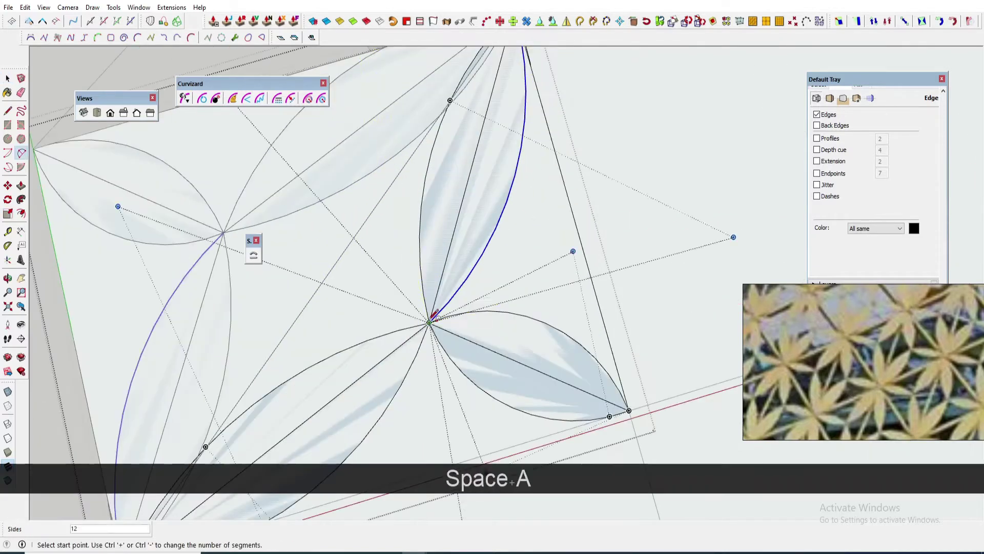
{"action": "left_click", "coordinate": [433, 318]}
{"action": "left_click", "coordinate": [509, 101]}
{"action": "left_click", "coordinate": [537, 211]}
{"action": "key", "text": "e"}
{"action": "left_click", "coordinate": [500, 213]}
{"action": "key", "text": "space"}
{"action": "key", "text": "Delete"}
{"action": "scroll", "coordinate": [531, 257], "scroll_direction": "down", "scroll_amount": 6}
{"action": "mouse_move", "coordinate": [532, 308]}
{"action": "middle_mouse_down"}
{"action": "mouse_move", "coordinate": [488, 340]}
{"action": "mouse_move", "coordinate": [558, 288]}
{"action": "middle_mouse_up"}
Erase the straight centre lines inside the three leaves and leave the component's editing.
{"action": "key", "text": "e"}
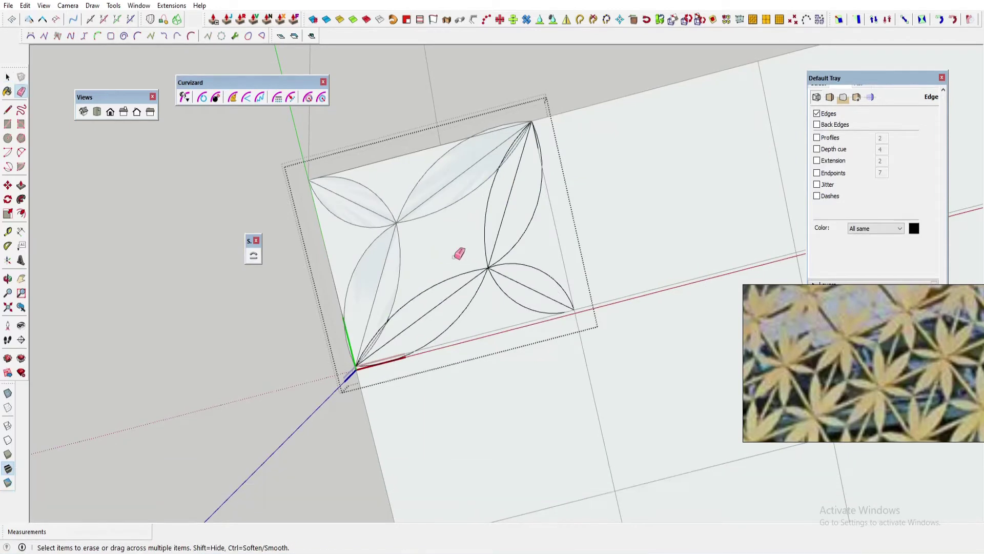
{"action": "scroll", "coordinate": [458, 253], "scroll_direction": "down", "scroll_amount": 6}
{"action": "scroll", "coordinate": [475, 259], "scroll_direction": "down", "scroll_amount": 4}
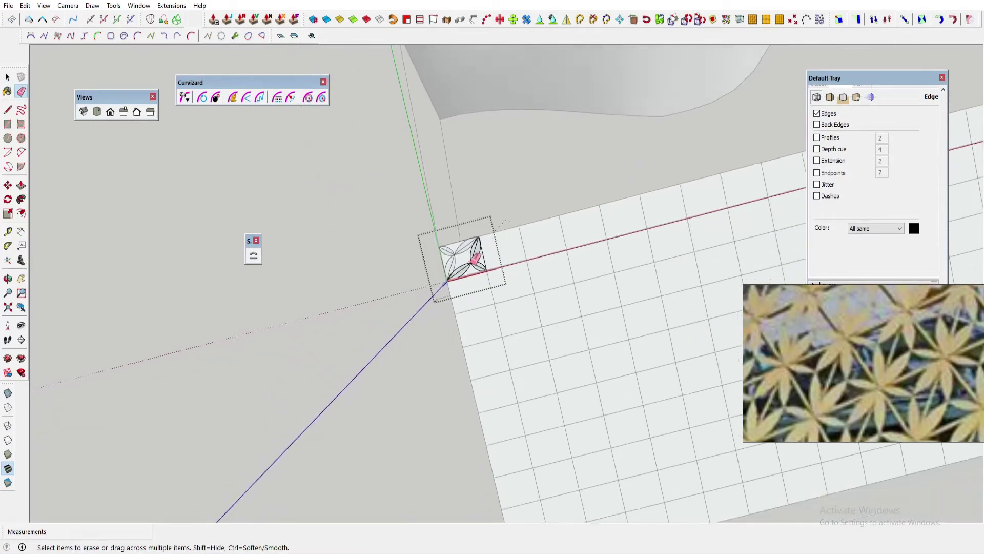
{"action": "scroll", "coordinate": [476, 262], "scroll_direction": "up", "scroll_amount": 7}
{"action": "middle_click_drag", "start_coordinate": [489, 271], "coordinate": [512, 291]}
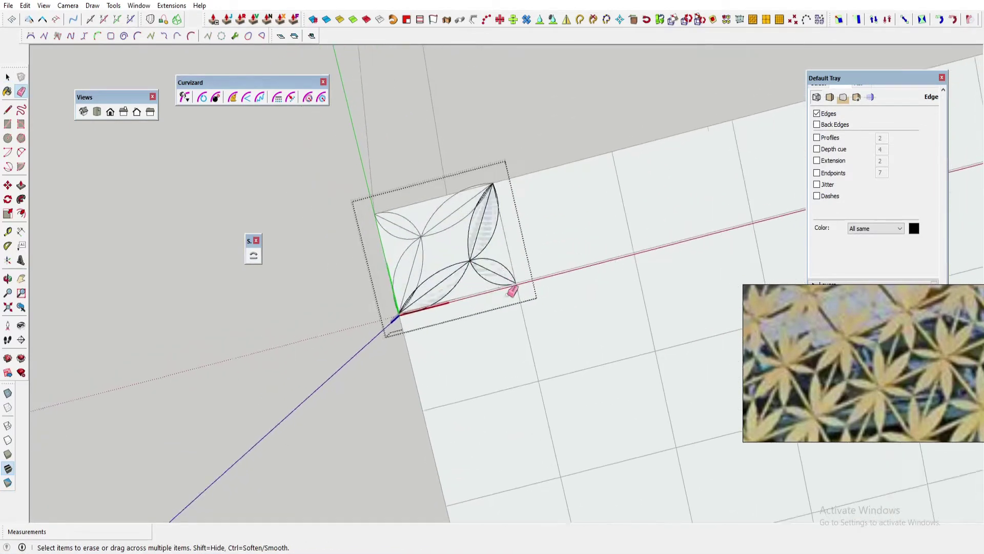
{"action": "scroll", "coordinate": [477, 279], "scroll_direction": "up", "scroll_amount": 4}
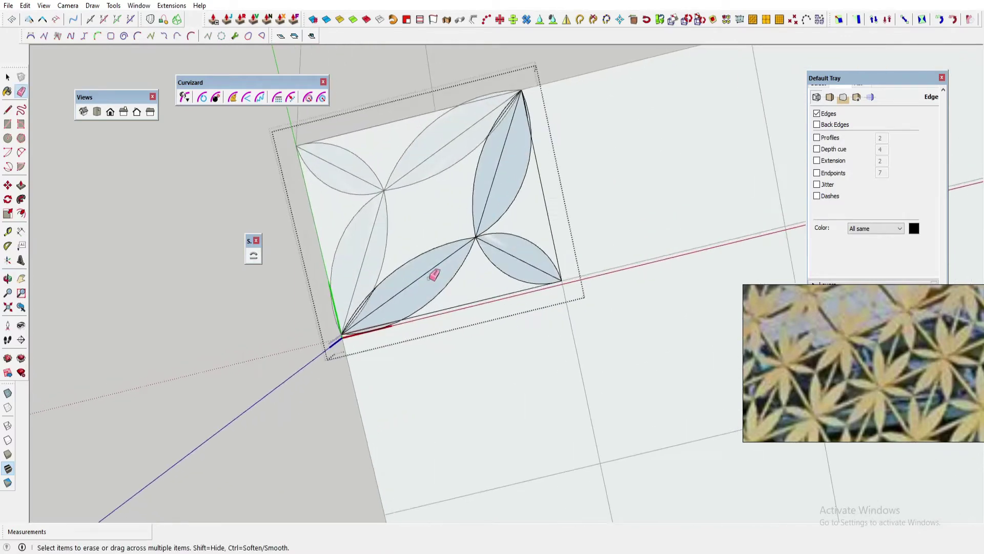
{"action": "scroll", "coordinate": [485, 207], "scroll_direction": "down", "scroll_amount": 3}
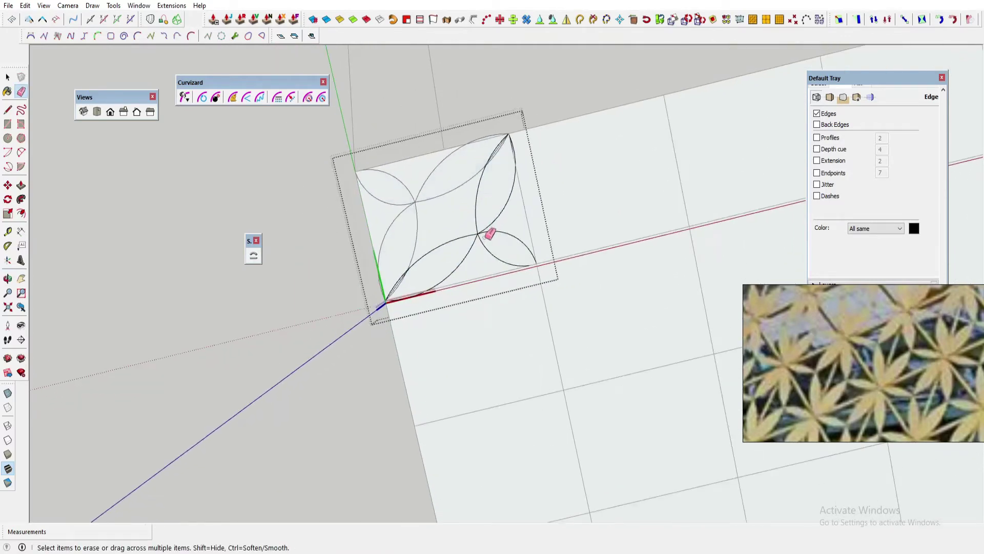
{"action": "mouse_move", "coordinate": [487, 233]}
{"action": "middle_mouse_down"}
{"action": "mouse_move", "coordinate": [500, 259]}
{"action": "mouse_move", "coordinate": [523, 246]}
{"action": "mouse_move", "coordinate": [542, 249]}
{"action": "middle_mouse_up"}
{"action": "key", "text": "space"}
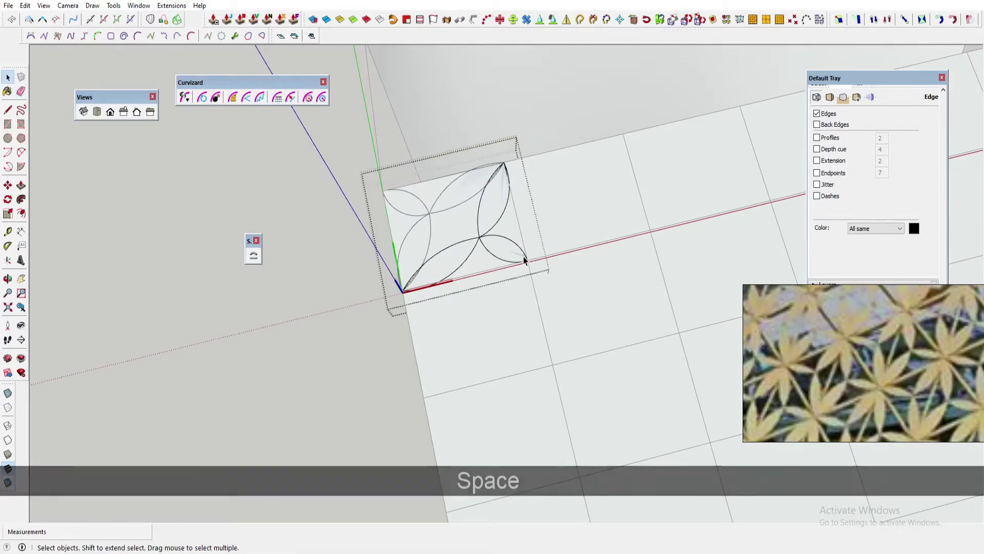
{"action": "key", "text": "Escape"}
Try grouping the selected leaf half and exploding both halves of the module.
{"action": "scroll", "coordinate": [509, 266], "scroll_direction": "up", "scroll_amount": 2}
{"action": "scroll", "coordinate": [515, 262], "scroll_direction": "down", "scroll_amount": 2}
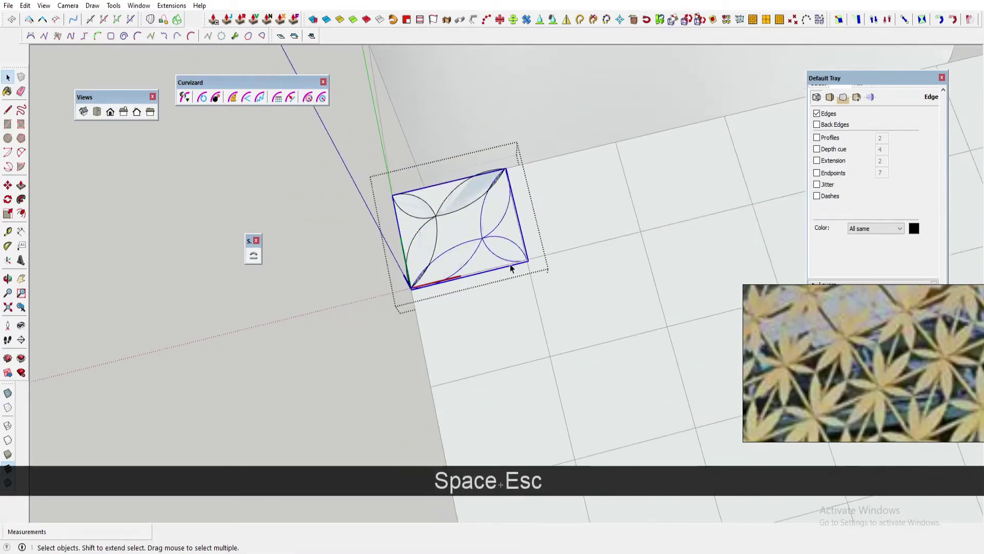
{"action": "key", "text": "space"}
{"action": "scroll", "coordinate": [449, 214], "scroll_direction": "up", "scroll_amount": 1}
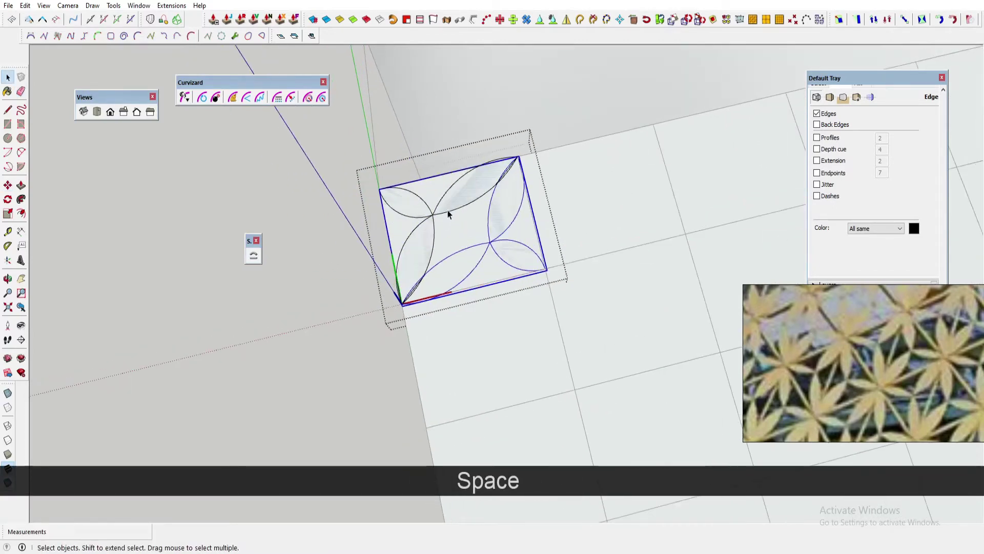
{"action": "key", "text": "ctrl+g"}
{"action": "key", "text": "Return"}
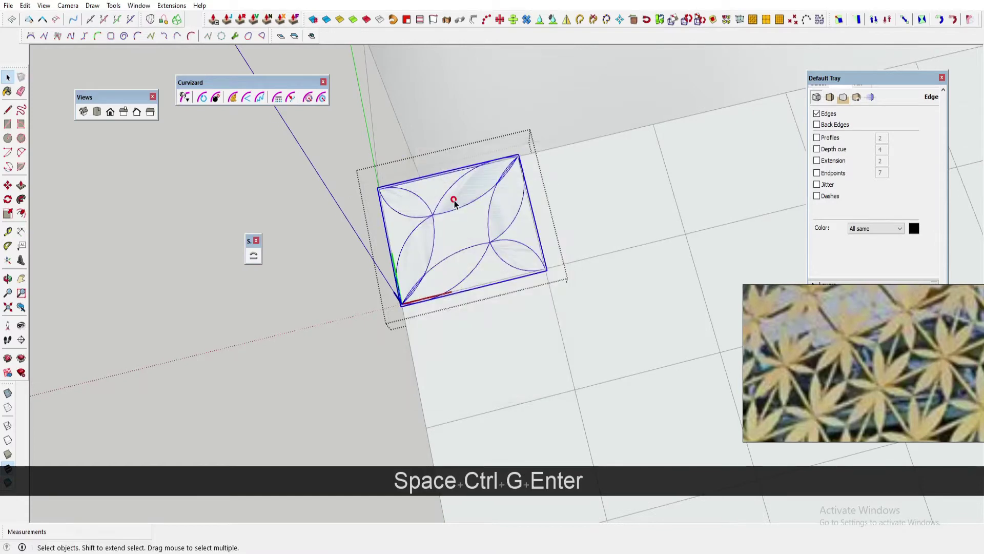
{"action": "key", "text": "ctrl+a"}
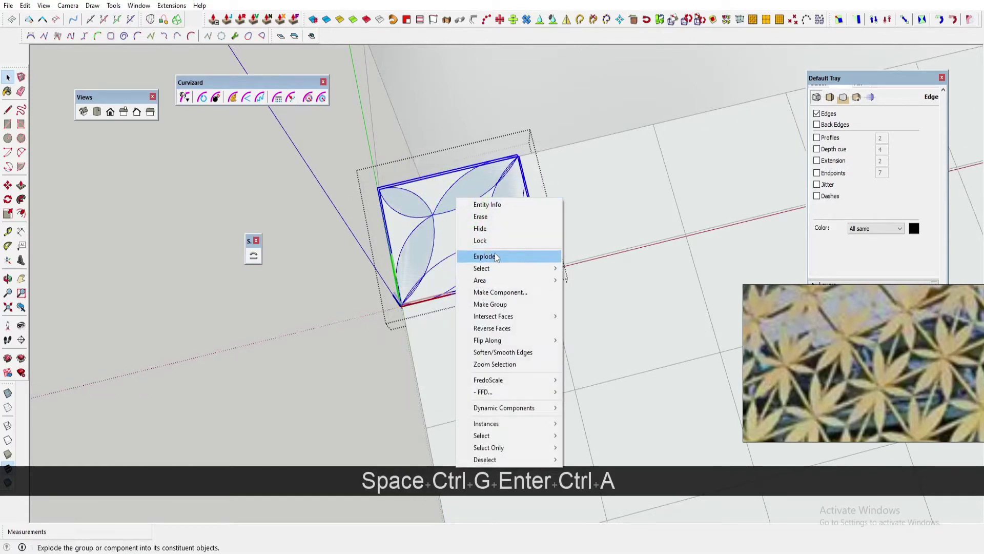
{"action": "left_click", "coordinate": [496, 256]}
{"action": "scroll", "coordinate": [576, 229], "scroll_direction": "up", "scroll_amount": 4}
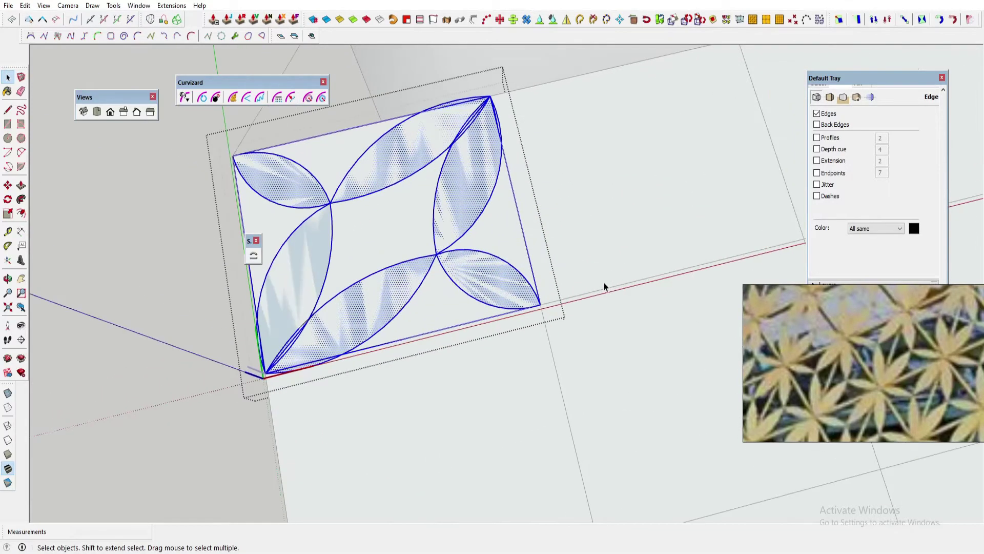
{"action": "scroll", "coordinate": [342, 357], "scroll_direction": "up", "scroll_amount": 1}
{"action": "scroll", "coordinate": [303, 374], "scroll_direction": "up", "scroll_amount": 2}
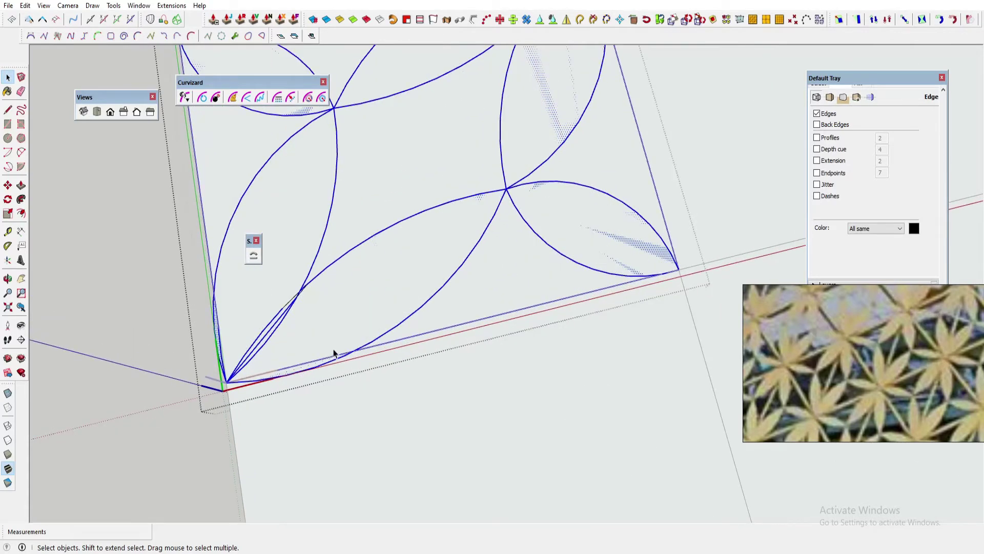
{"action": "scroll", "coordinate": [334, 353], "scroll_direction": "down", "scroll_amount": 3}
{"action": "key", "text": "ctrl+z"}
{"action": "scroll", "coordinate": [347, 303], "scroll_direction": "down", "scroll_amount": 1}
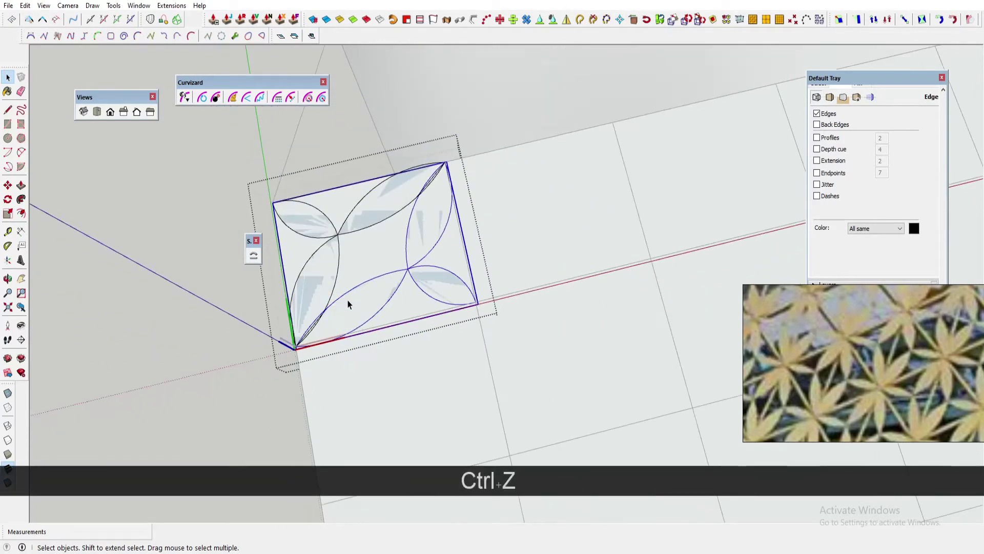
Copy both leaf halves from the origin corner into the adjacent cell along the red axis and repeat the copy 15 times.
{"action": "scroll", "coordinate": [352, 303], "scroll_direction": "down", "scroll_amount": 1}
{"action": "key", "text": "m"}
{"action": "scroll", "coordinate": [305, 343], "scroll_direction": "up", "scroll_amount": 6}
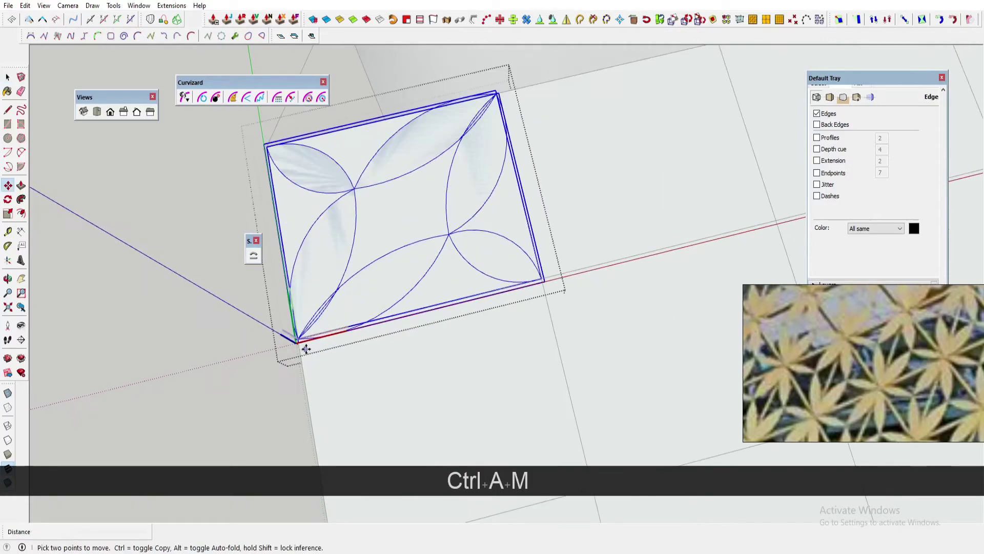
{"action": "key", "text": "ctrl"}
{"action": "left_click", "coordinate": [283, 321]}
{"action": "scroll", "coordinate": [283, 321], "scroll_direction": "down", "scroll_amount": 6}
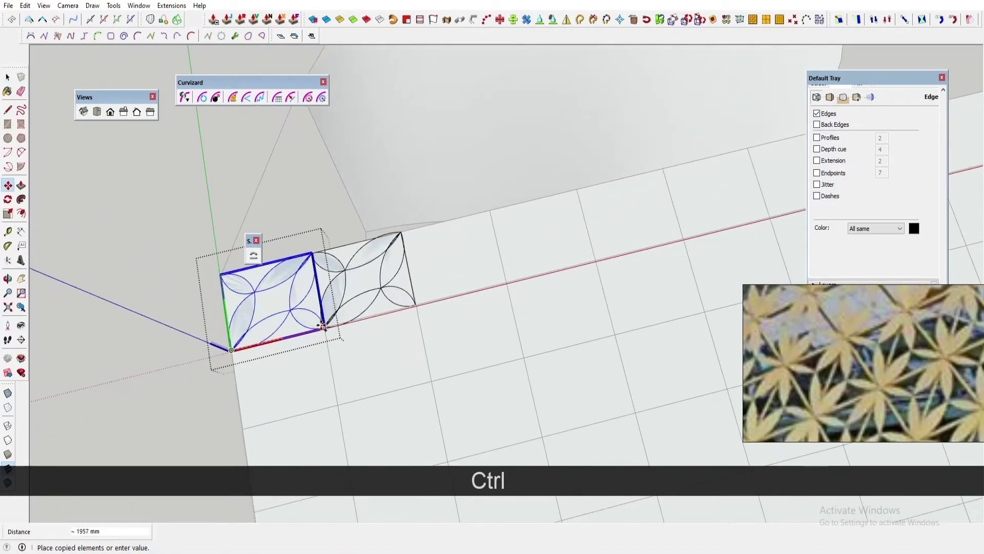
{"action": "scroll", "coordinate": [313, 323], "scroll_direction": "up", "scroll_amount": 6}
{"action": "left_click", "coordinate": [311, 322]}
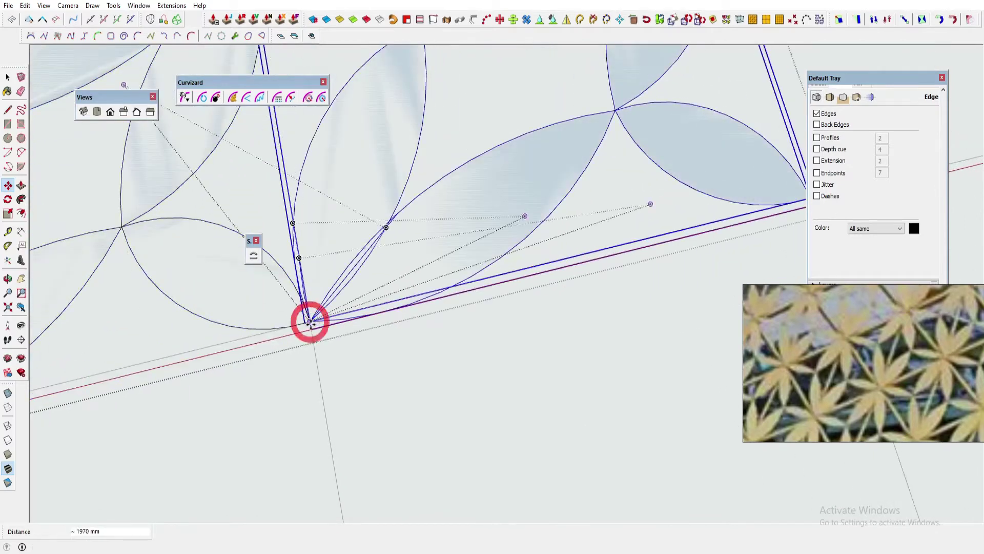
{"action": "scroll", "coordinate": [313, 323], "scroll_direction": "down", "scroll_amount": 6}
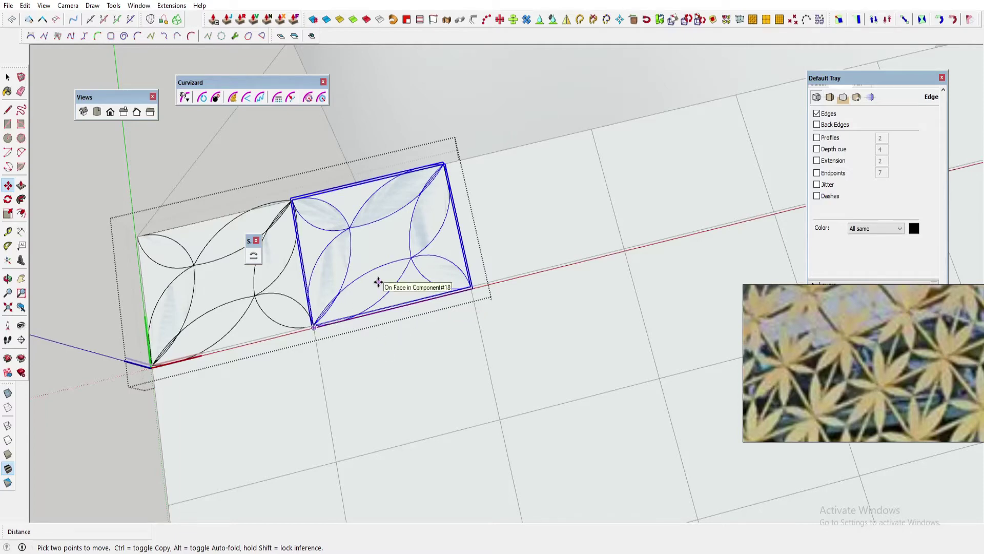
{"action": "scroll", "coordinate": [379, 282], "scroll_direction": "down", "scroll_amount": 8}
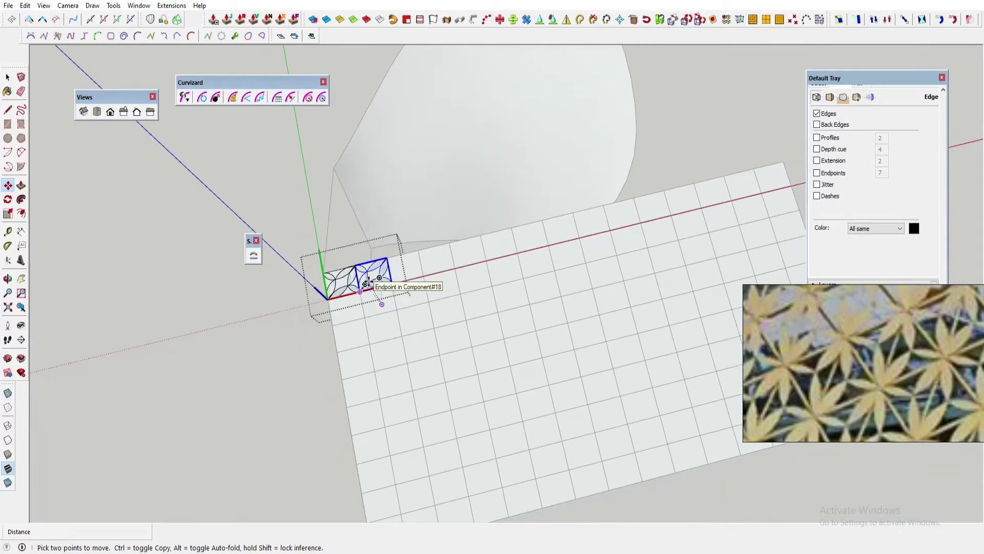
{"action": "type", "text": "15"}
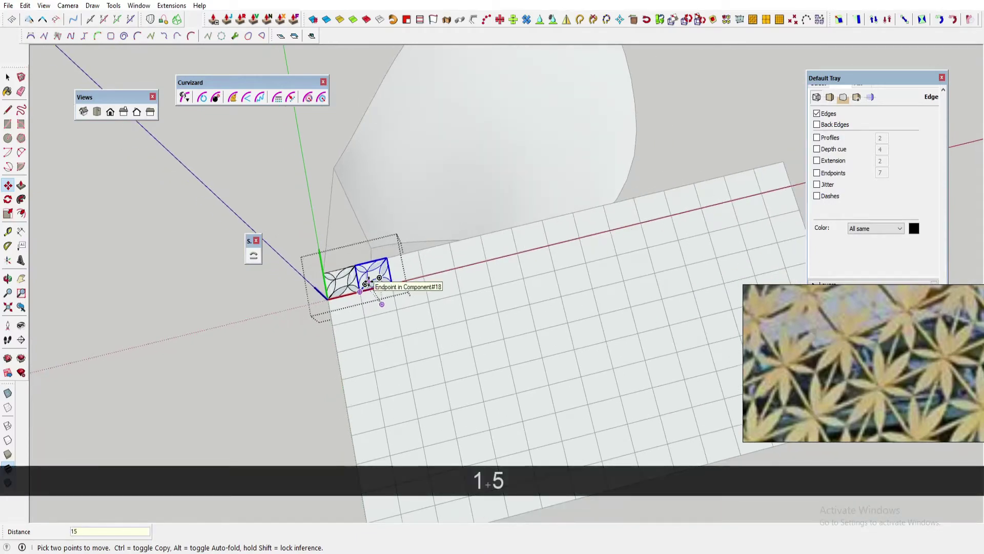
{"action": "key", "text": "Return"}
Erase the surplus module past the end of the row.
{"action": "scroll", "coordinate": [577, 202], "scroll_direction": "up", "scroll_amount": 3}
{"action": "key", "text": "e"}
{"action": "key", "text": "space"}
{"action": "key", "text": "ctrl+a"}
{"action": "key", "text": "e"}
{"action": "key", "text": "space"}
Copy the whole row of modules into the next row of cells and repeat the copy 10 times.
{"action": "key", "text": "ctrl+a"}
{"action": "key", "text": "m"}
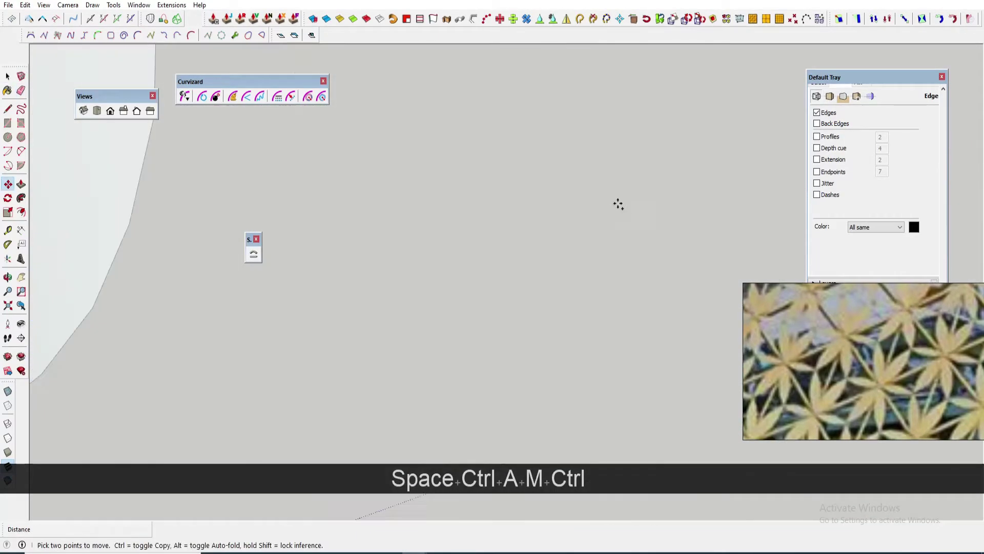
{"action": "key", "text": "ctrl"}
{"action": "left_click", "coordinate": [532, 176]}
{"action": "scroll", "coordinate": [541, 236], "scroll_direction": "up", "scroll_amount": 5}
{"action": "left_click", "coordinate": [533, 205]}
{"action": "scroll", "coordinate": [533, 205], "scroll_direction": "down", "scroll_amount": 5}
{"action": "type", "text": "10"}
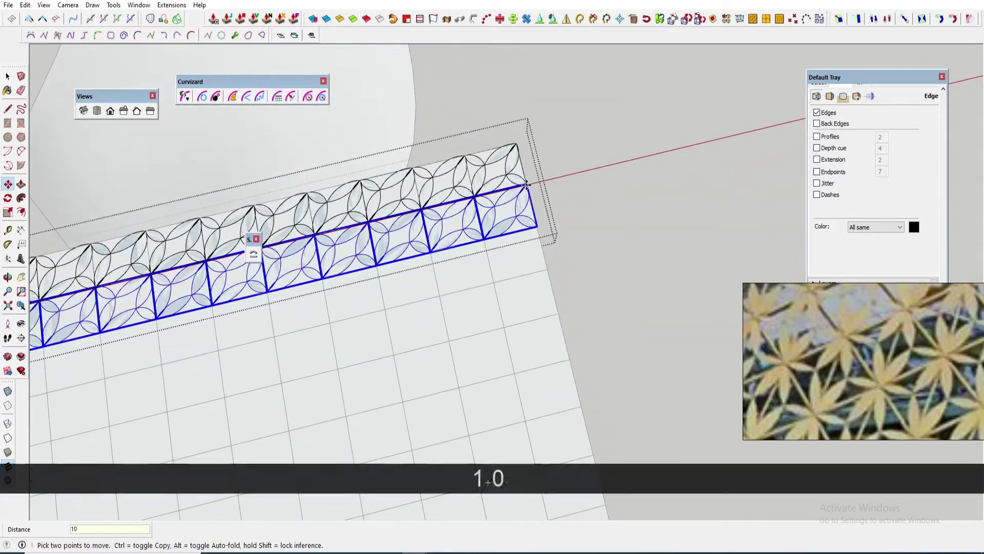
{"action": "key", "text": "Return"}
Erase the surplus modules past the far edge of the panel grid.
{"action": "key", "text": "e"}
{"action": "scroll", "coordinate": [566, 350], "scroll_direction": "down", "scroll_amount": 3}
{"action": "scroll", "coordinate": [567, 350], "scroll_direction": "up", "scroll_amount": 3}
{"action": "left_click_drag", "start_coordinate": [388, 393], "coordinate": [339, 400]}
{"action": "middle_click_drag", "start_coordinate": [388, 359], "coordinate": [446, 313]}
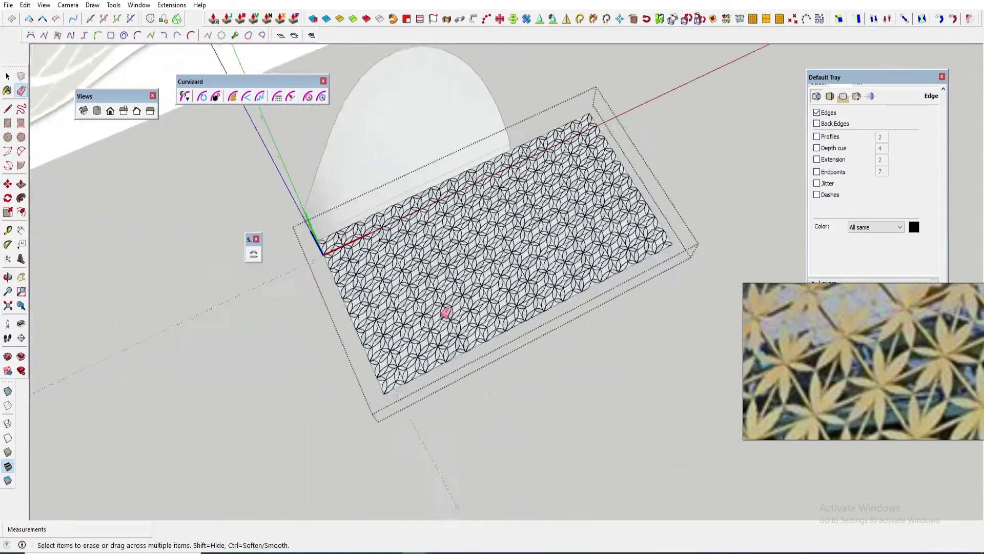
{"action": "scroll", "coordinate": [417, 319], "scroll_direction": "up", "scroll_amount": 5}
{"action": "scroll", "coordinate": [417, 319], "scroll_direction": "down", "scroll_amount": 5}
Select all the leaf modules of the pattern and combine them into one group.
{"action": "key", "text": "space"}
{"action": "key", "text": "ctrl+a"}
{"action": "mouse_move", "coordinate": [338, 308]}
{"action": "middle_mouse_down"}
{"action": "mouse_move", "coordinate": [381, 274]}
{"action": "mouse_move", "coordinate": [404, 339]}
{"action": "mouse_move", "coordinate": [385, 319]}
{"action": "middle_mouse_up"}
{"action": "scroll", "coordinate": [382, 274], "scroll_direction": "down", "scroll_amount": 1}
{"action": "key", "text": "space"}
{"action": "scroll", "coordinate": [370, 304], "scroll_direction": "up", "scroll_amount": 4}
{"action": "scroll", "coordinate": [385, 319], "scroll_direction": "up", "scroll_amount": 2}
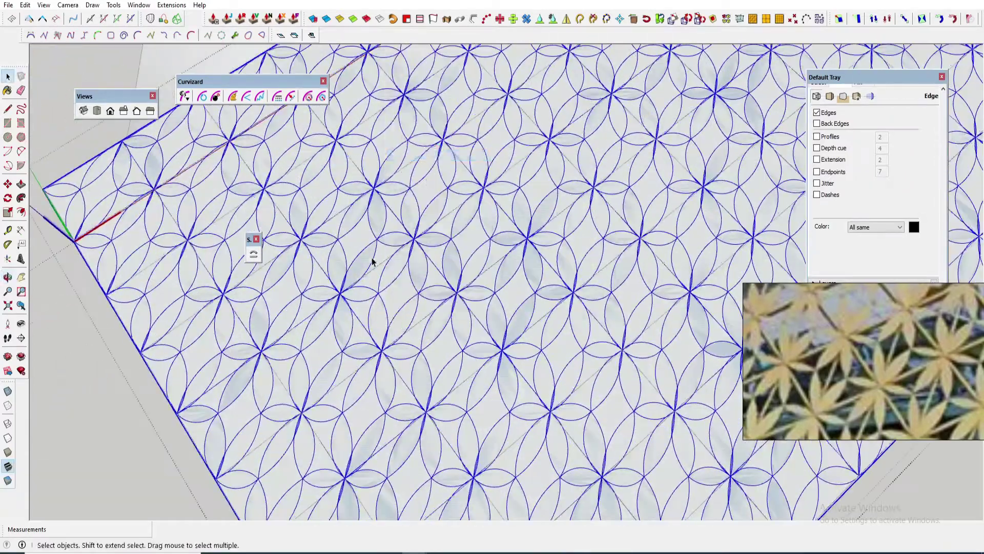
{"action": "key", "text": "Escape"}
{"action": "key", "text": "ctrl+a"}
{"action": "right_click", "coordinate": [378, 255]}
{"action": "left_click", "coordinate": [404, 278]}
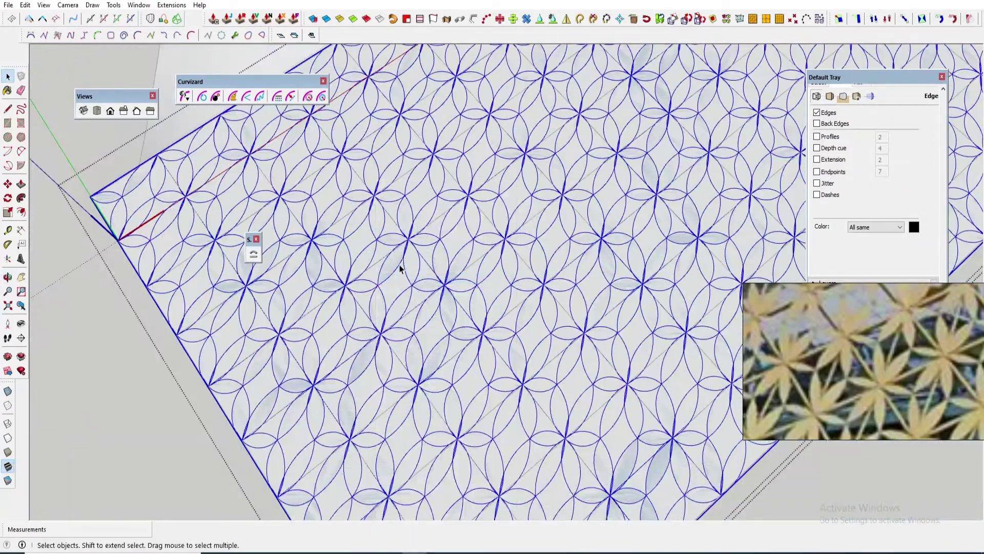
Explode the pattern group, and explode its contents again to free the individual leaf modules.
{"action": "scroll", "coordinate": [391, 279], "scroll_direction": "up", "scroll_amount": 2}
{"action": "scroll", "coordinate": [409, 253], "scroll_direction": "down", "scroll_amount": 4}
{"action": "key", "text": "m"}
{"action": "middle_click_drag", "start_coordinate": [409, 253], "coordinate": [386, 200]}
{"action": "scroll", "coordinate": [385, 200], "scroll_direction": "down", "scroll_amount": 2}
{"action": "key", "text": "space"}
{"action": "scroll", "coordinate": [411, 263], "scroll_direction": "up", "scroll_amount": 4}
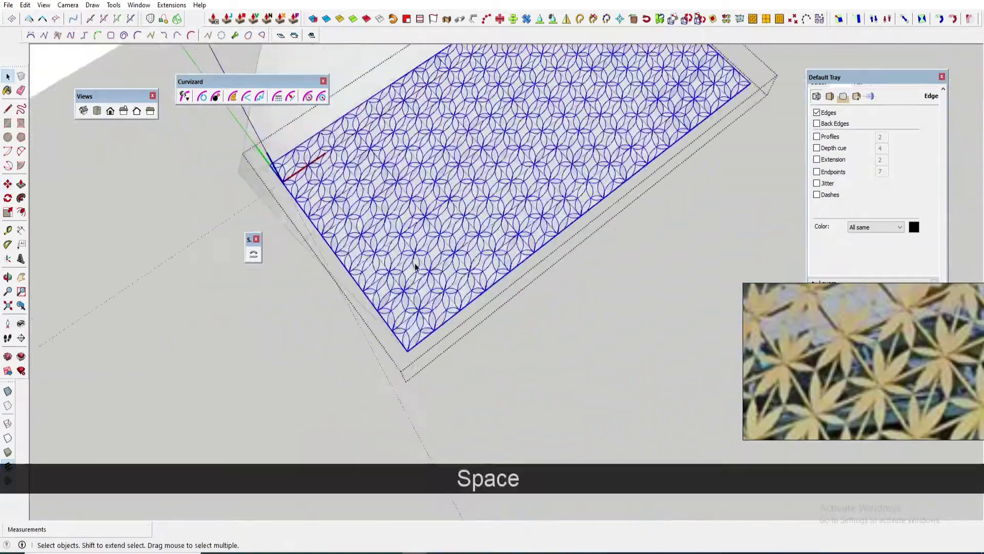
{"action": "scroll", "coordinate": [411, 267], "scroll_direction": "down", "scroll_amount": 3}
{"action": "key", "text": "Escape"}
{"action": "key", "text": "ctrl+a"}
{"action": "right_click", "coordinate": [413, 269]}
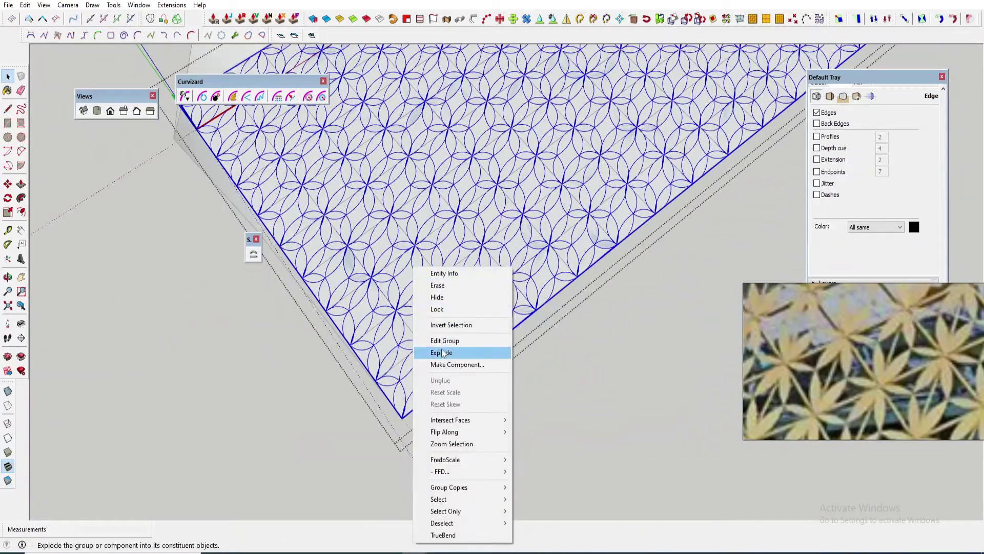
{"action": "left_click", "coordinate": [441, 353]}
{"action": "scroll", "coordinate": [392, 264], "scroll_direction": "up", "scroll_amount": 3}
{"action": "key", "text": "ctrl+a"}
{"action": "right_click", "coordinate": [392, 262]}
{"action": "left_click", "coordinate": [437, 315]}
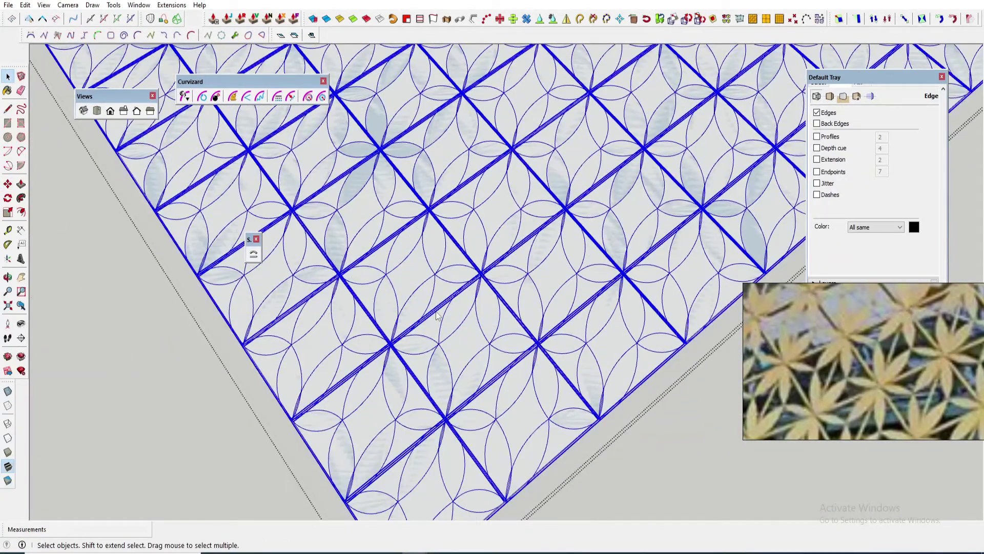
Place a copy of one leaf module in the empty space beside the panel.
{"action": "scroll", "coordinate": [441, 310], "scroll_direction": "down", "scroll_amount": 5}
{"action": "scroll", "coordinate": [446, 310], "scroll_direction": "up", "scroll_amount": 2}
{"action": "left_click", "coordinate": [437, 299]}
{"action": "key", "text": "space"}
{"action": "left_click", "coordinate": [416, 294], "text": "ctrl"}
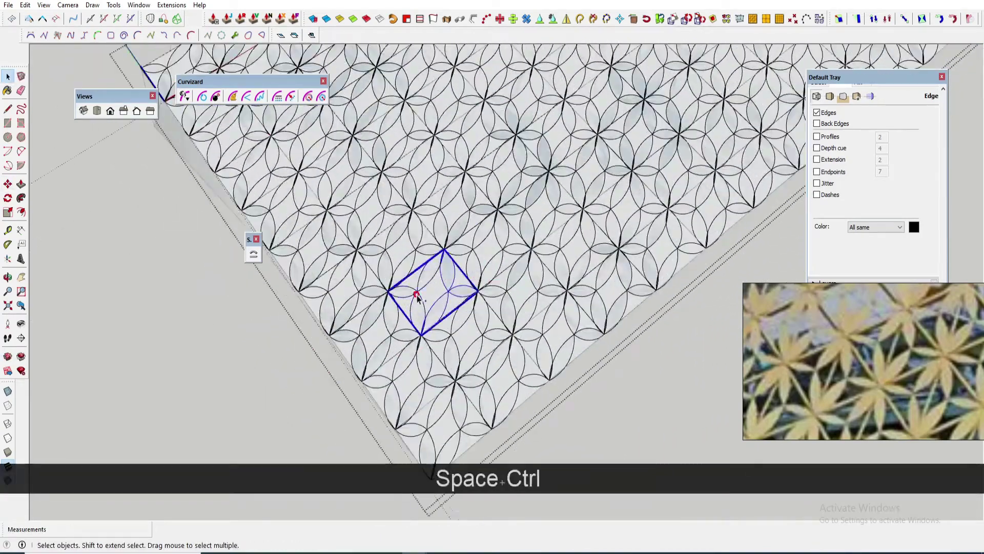
{"action": "scroll", "coordinate": [418, 297], "scroll_direction": "down", "scroll_amount": 5}
{"action": "key", "text": "m"}
{"action": "key", "text": "space"}
{"action": "scroll", "coordinate": [431, 293], "scroll_direction": "down", "scroll_amount": 6}
{"action": "left_click", "coordinate": [539, 279]}
{"action": "key", "text": "ctrl+v"}
{"action": "scroll", "coordinate": [451, 277], "scroll_direction": "up", "scroll_amount": 5}
Open the pattern group, select all its leaf modules and explode them into loose geometry.
{"action": "double_click", "coordinate": [429, 271]}
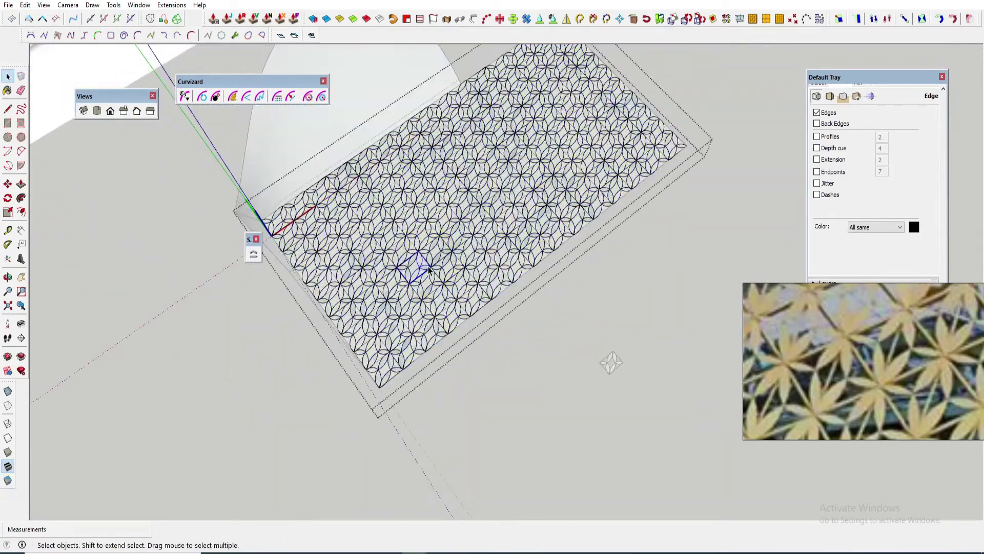
{"action": "key", "text": "ctrl+a"}
{"action": "right_click", "coordinate": [425, 258]}
{"action": "left_click", "coordinate": [459, 324]}
{"action": "scroll", "coordinate": [458, 323], "scroll_direction": "up", "scroll_amount": 5}
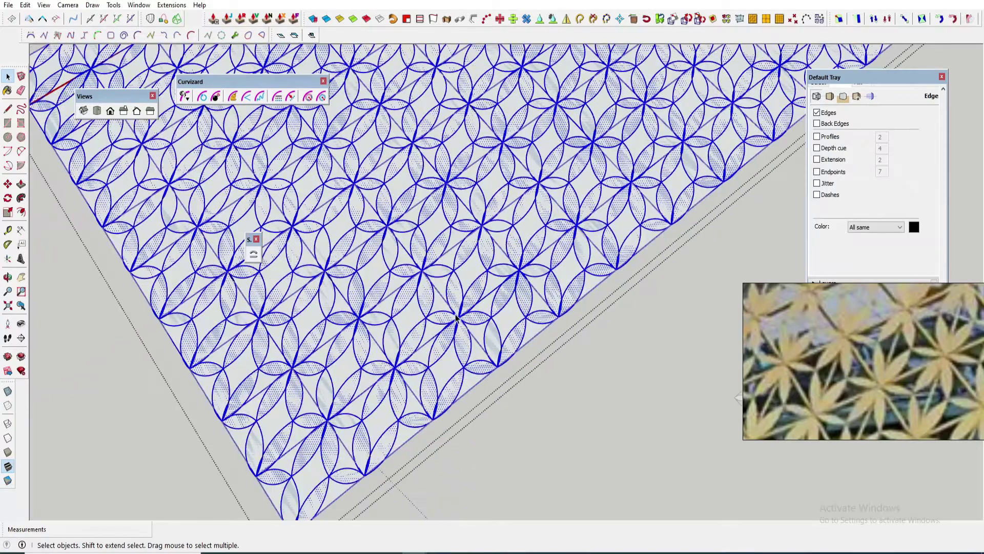
Paint all the selected leaf faces with the yellow material Color D04 and close the pattern group.
{"action": "scroll", "coordinate": [456, 317], "scroll_direction": "down", "scroll_amount": 3}
{"action": "key", "text": "b"}
{"action": "left_click", "coordinate": [885, 159]}
{"action": "left_click", "coordinate": [875, 214]}
{"action": "scroll", "coordinate": [874, 221], "scroll_direction": "down", "scroll_amount": 3}
{"action": "left_click", "coordinate": [904, 219]}
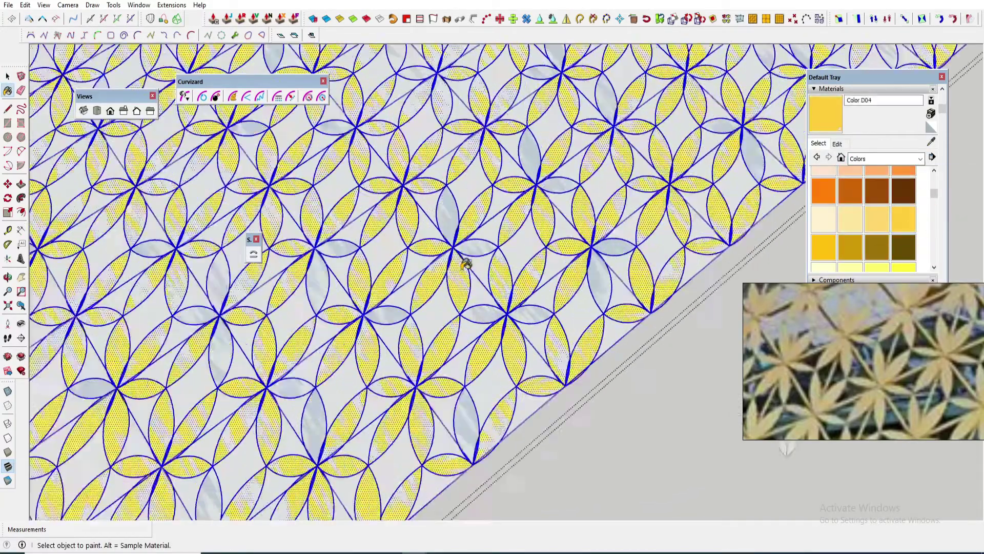
{"action": "key", "text": "space"}
{"action": "key", "text": "Escape"}
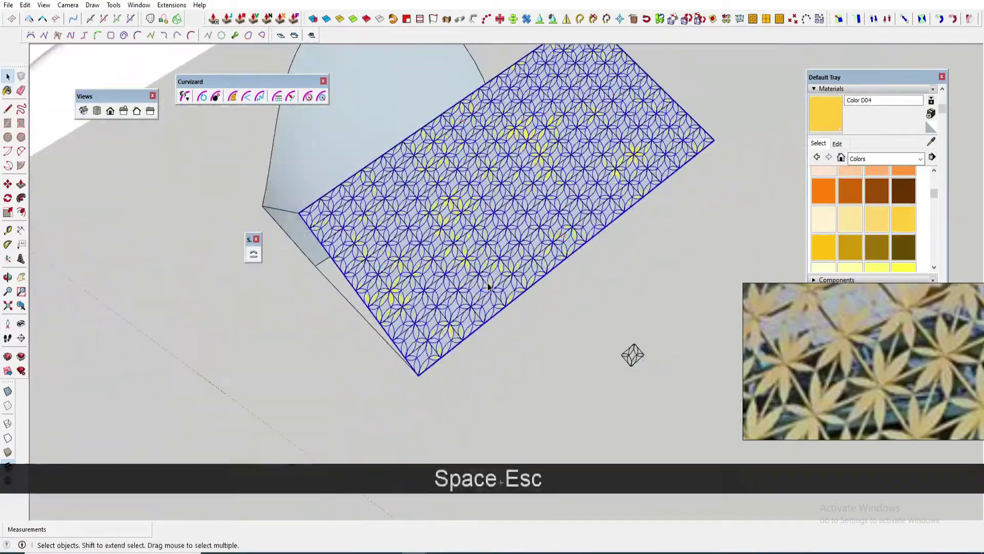
Run Flowify on the panel and its leaf pattern to wrap the pattern onto the curved surface.
{"action": "middle_click_drag", "start_coordinate": [513, 287], "coordinate": [525, 284]}
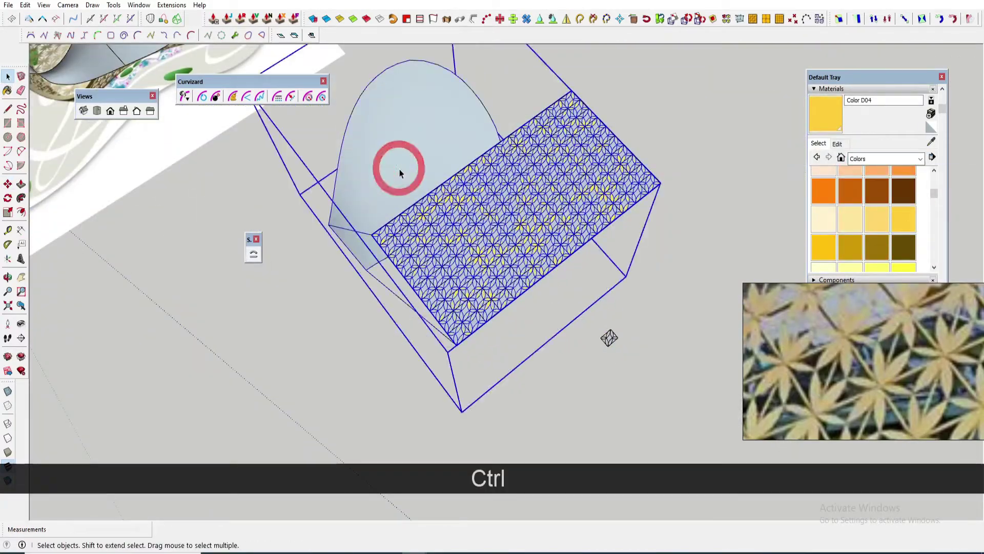
{"action": "left_click", "coordinate": [170, 6]}
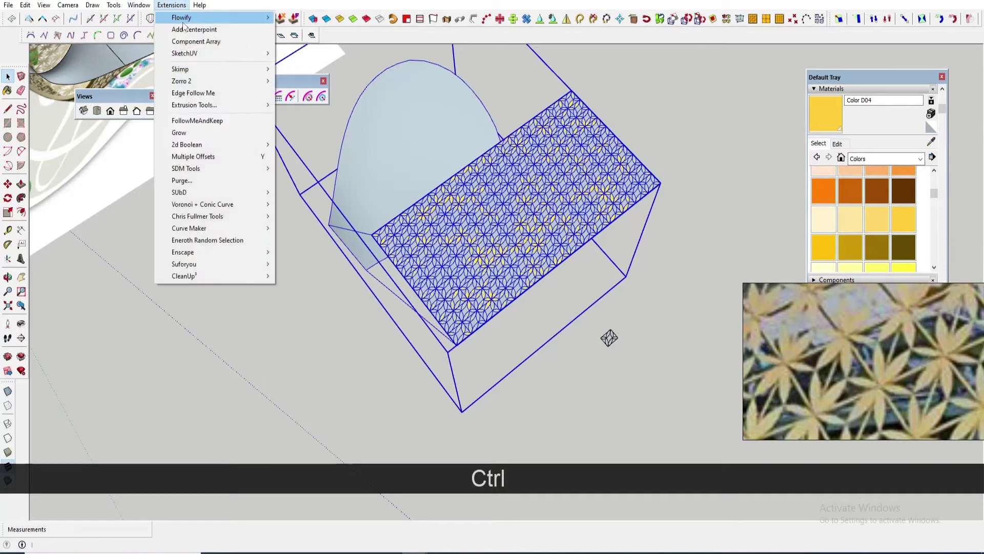
{"action": "mouse_move", "coordinate": [189, 19]}
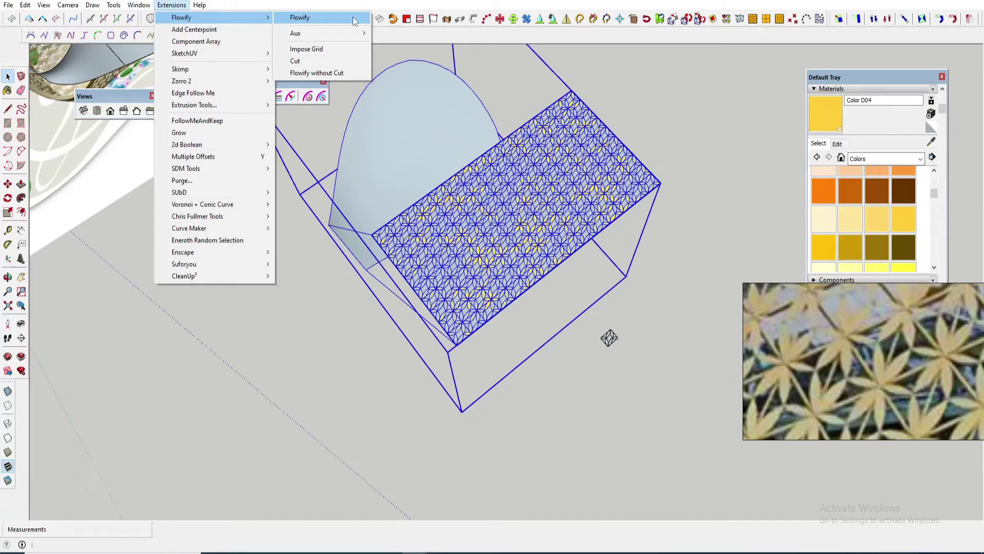
{"action": "left_click", "coordinate": [321, 19]}
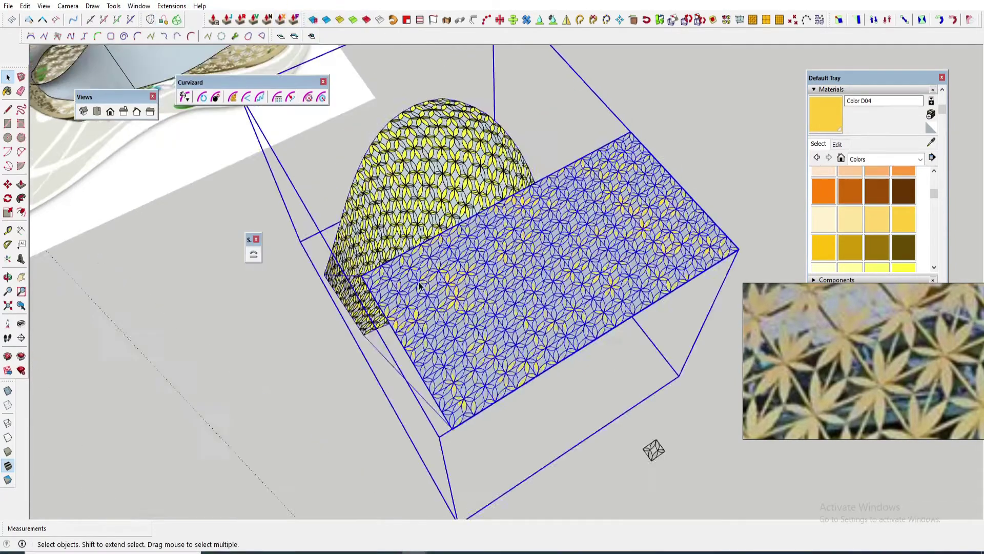
Move the flat leaf pattern off the panel grid, about 37662 mm away.
{"action": "left_click", "coordinate": [418, 284]}
{"action": "scroll", "coordinate": [417, 284], "scroll_direction": "down", "scroll_amount": 1}
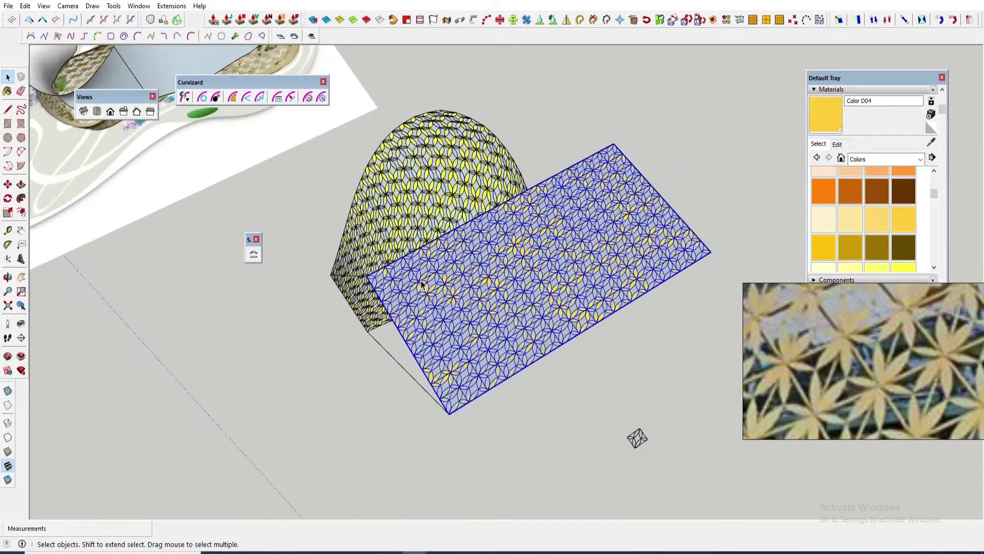
{"action": "key", "text": "comma"}
{"action": "key", "text": "period"}
{"action": "scroll", "coordinate": [418, 283], "scroll_direction": "up", "scroll_amount": 1}
{"action": "scroll", "coordinate": [418, 284], "scroll_direction": "down", "scroll_amount": 1}
{"action": "key", "text": "m"}
{"action": "scroll", "coordinate": [417, 283], "scroll_direction": "up", "scroll_amount": 4}
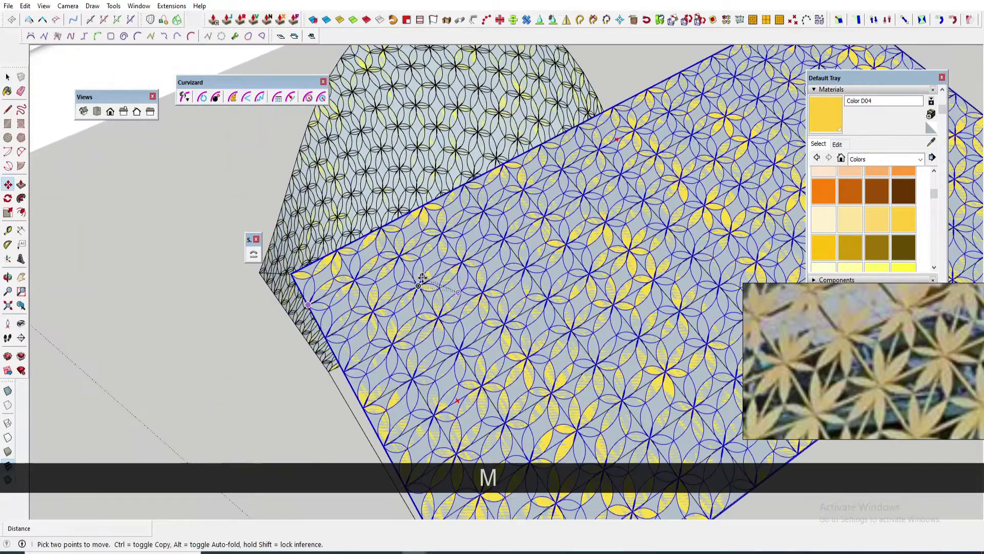
{"action": "left_click", "coordinate": [414, 283]}
{"action": "scroll", "coordinate": [466, 281], "scroll_direction": "down", "scroll_amount": 5}
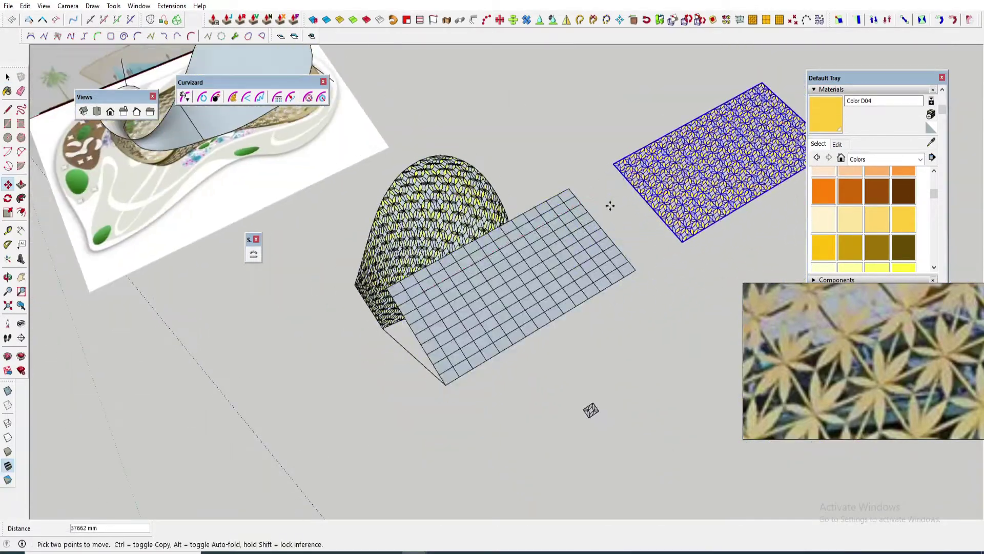
{"action": "key", "text": "space"}
Draw a rectangle over the corner cell of the panel grid and turn it into a component.
{"action": "scroll", "coordinate": [359, 279], "scroll_direction": "up", "scroll_amount": 3}
{"action": "scroll", "coordinate": [358, 279], "scroll_direction": "down", "scroll_amount": 2}
{"action": "scroll", "coordinate": [355, 281], "scroll_direction": "up", "scroll_amount": 3}
{"action": "key", "text": "l"}
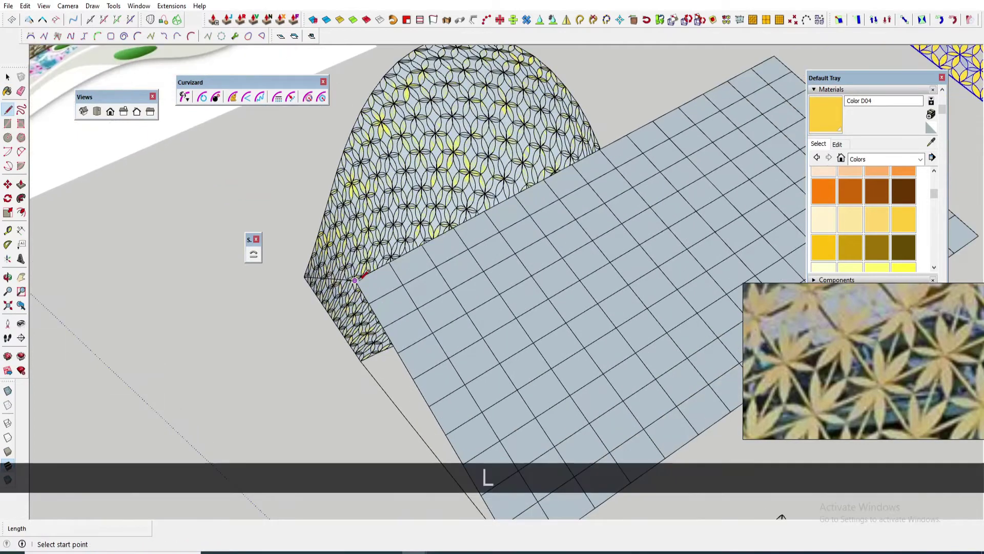
{"action": "key", "text": "space"}
{"action": "scroll", "coordinate": [362, 283], "scroll_direction": "up", "scroll_amount": 3}
{"action": "key", "text": "r"}
{"action": "left_click", "coordinate": [348, 277]}
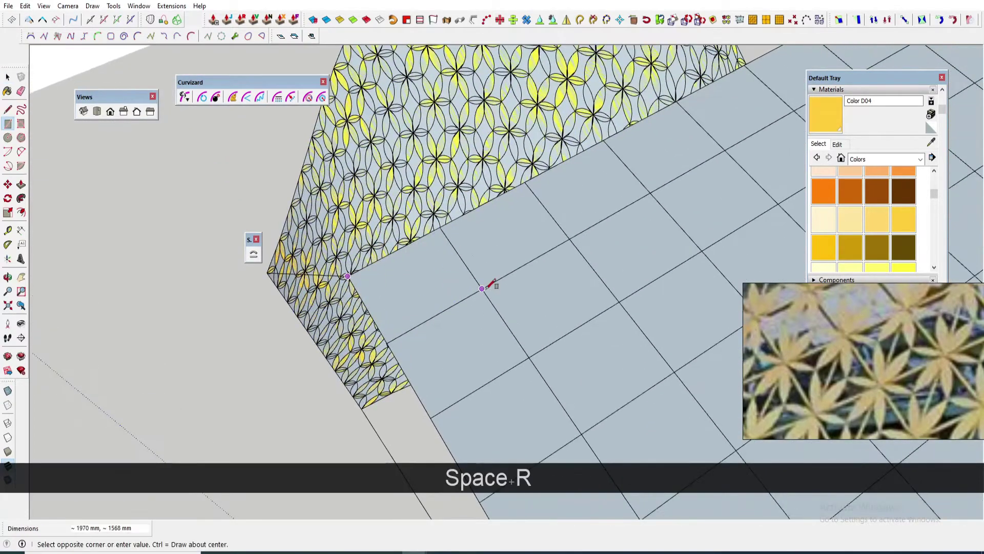
{"action": "double_click", "coordinate": [461, 291]}
{"action": "key", "text": "g"}
{"action": "key", "text": "Return"}
Copy the rectangle component into the next cell and repeat the copy along the panel's long edge.
{"action": "key", "text": "m"}
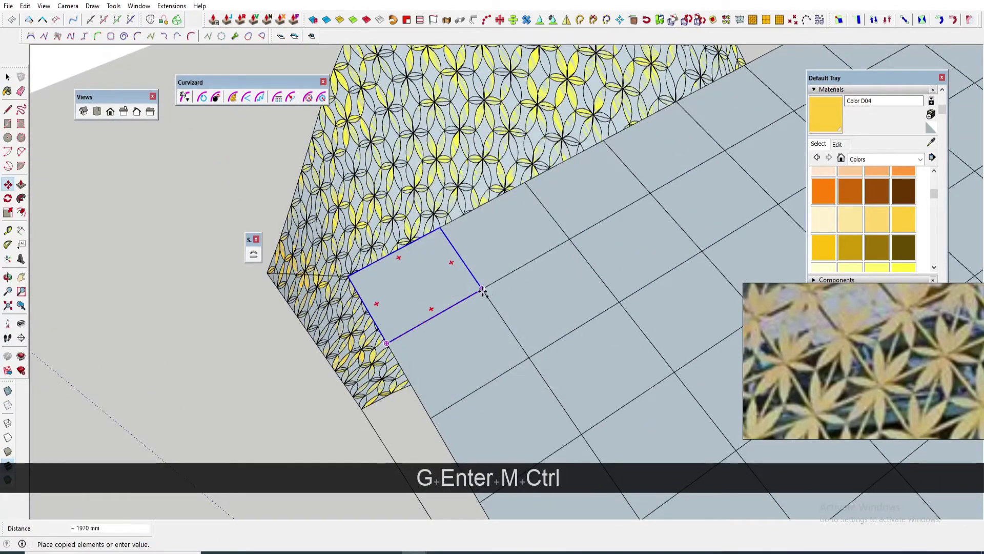
{"action": "left_click", "coordinate": [482, 291]}
{"action": "scroll", "coordinate": [472, 296], "scroll_direction": "down", "scroll_amount": 3}
{"action": "key", "text": "Return"}
{"action": "scroll", "coordinate": [472, 296], "scroll_direction": "down", "scroll_amount": 5}
{"action": "key", "text": "space"}
{"action": "scroll", "coordinate": [683, 106], "scroll_direction": "up", "scroll_amount": 3}
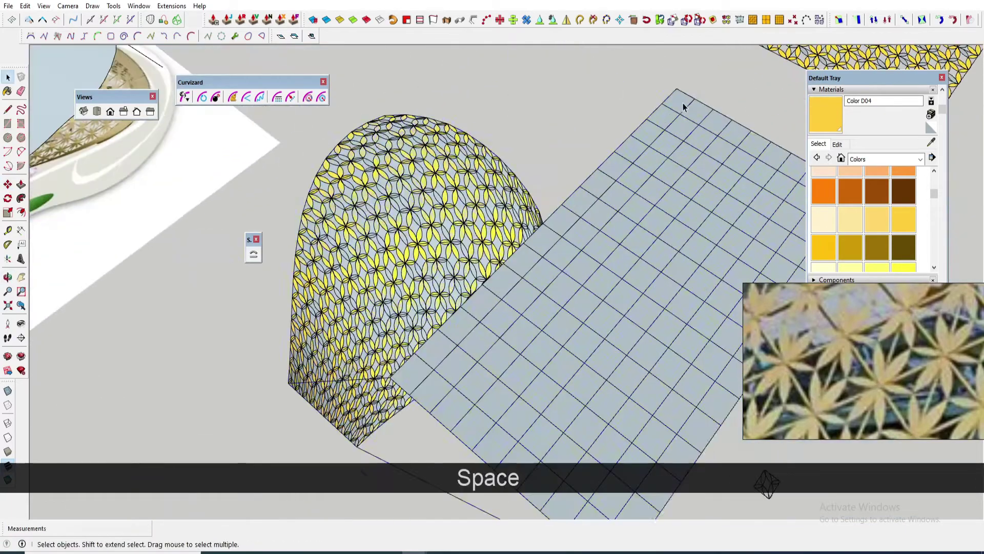
{"action": "middle_click_drag", "start_coordinate": [630, 154], "coordinate": [579, 251]}
{"action": "scroll", "coordinate": [596, 212], "scroll_direction": "down", "scroll_amount": 3}
{"action": "middle_click_drag", "start_coordinate": [596, 211], "coordinate": [585, 274], "text": "shift"}
{"action": "left_click_drag", "start_coordinate": [574, 256], "coordinate": [621, 163]}
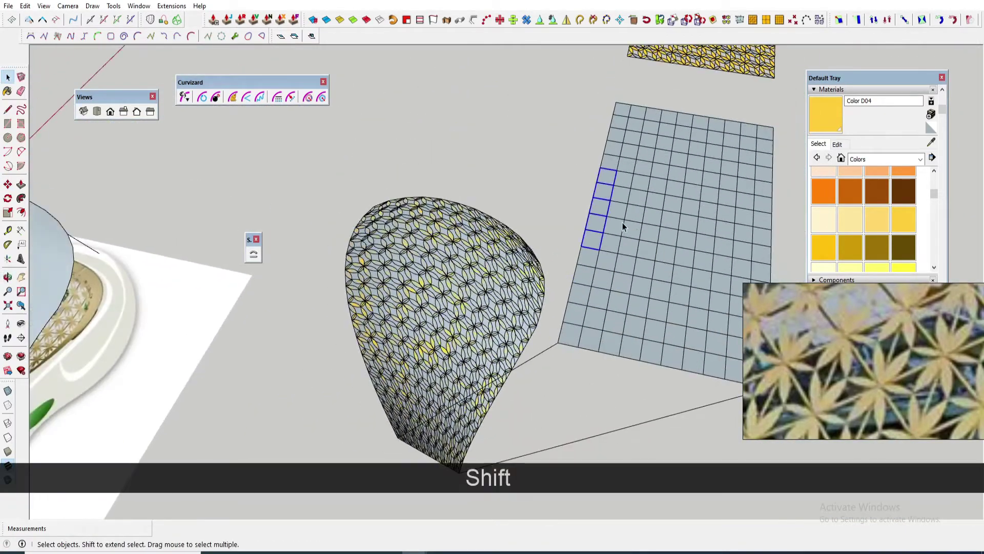
Copy the end rectangle onward, repeat it 9 times along the long edge, and erase the surplus copies.
{"action": "scroll", "coordinate": [618, 173], "scroll_direction": "up", "scroll_amount": 2}
{"action": "key", "text": "m"}
{"action": "key", "text": "ctrl"}
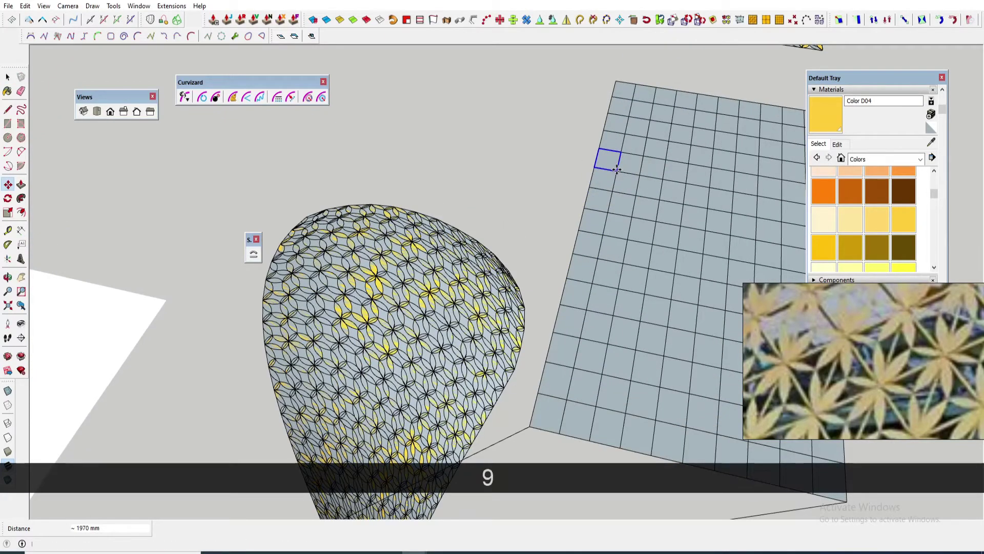
{"action": "scroll", "coordinate": [617, 170], "scroll_direction": "down", "scroll_amount": 3}
{"action": "mouse_move", "coordinate": [621, 120]}
{"action": "middle_mouse_down", "text": "shift"}
{"action": "mouse_move", "coordinate": [626, 182]}
{"action": "mouse_move", "coordinate": [589, 225]}
{"action": "middle_mouse_up", "text": "shift"}
{"action": "scroll", "coordinate": [637, 237], "scroll_direction": "up", "scroll_amount": 3}
{"action": "key", "text": "e"}
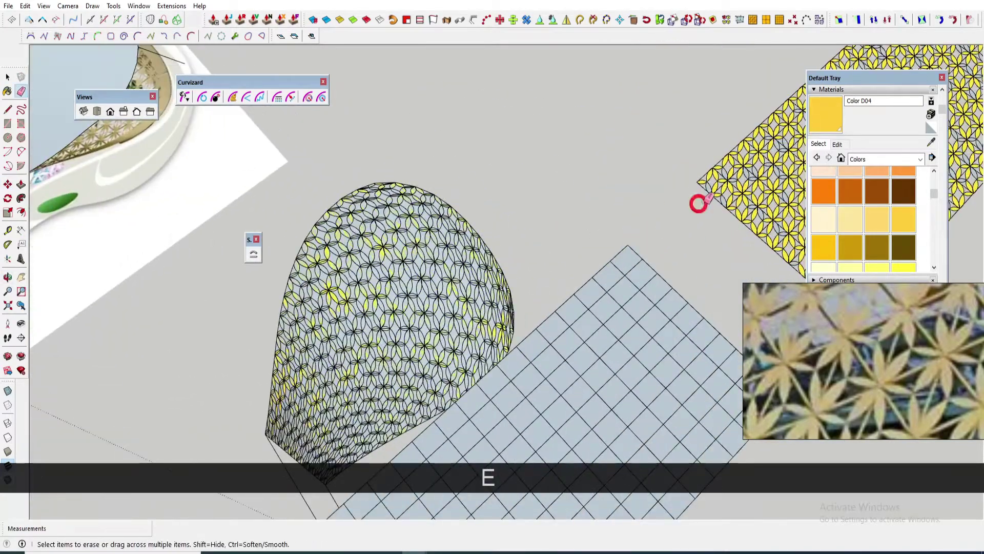
Copy the whole column of rectangle components into the next column of cells and repeat it 9 times.
{"action": "scroll", "coordinate": [698, 204], "scroll_direction": "down", "scroll_amount": 3}
{"action": "middle_click_drag", "start_coordinate": [698, 203], "coordinate": [603, 264]}
{"action": "key", "text": "space"}
{"action": "scroll", "coordinate": [590, 288], "scroll_direction": "up", "scroll_amount": 3}
{"action": "key", "text": "m"}
{"action": "key", "text": "ctrl"}
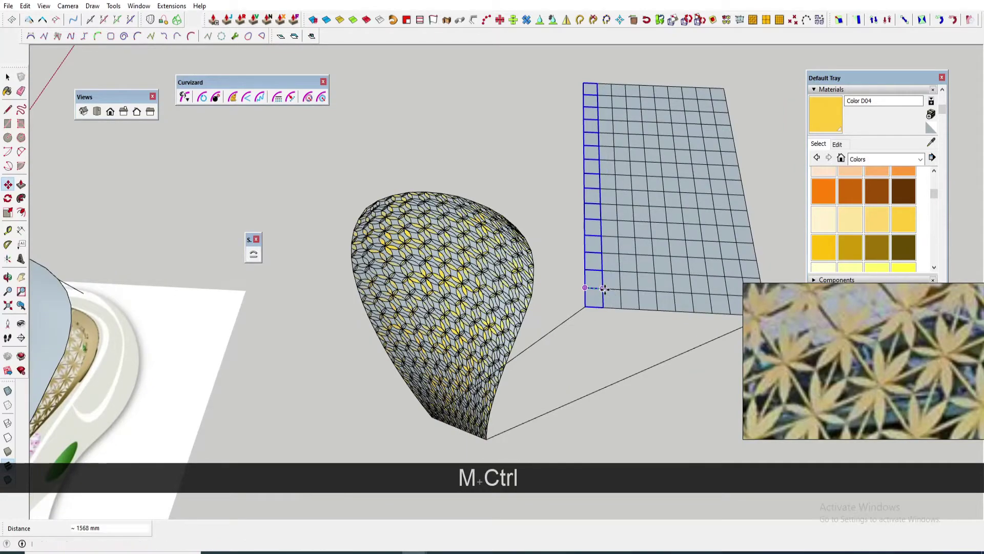
{"action": "left_click", "coordinate": [604, 288]}
{"action": "scroll", "coordinate": [539, 292], "scroll_direction": "down", "scroll_amount": 2}
{"action": "key", "text": "Return"}
{"action": "key", "text": "space"}
{"action": "left_click", "coordinate": [674, 296]}
{"action": "scroll", "coordinate": [667, 300], "scroll_direction": "down", "scroll_amount": 3}
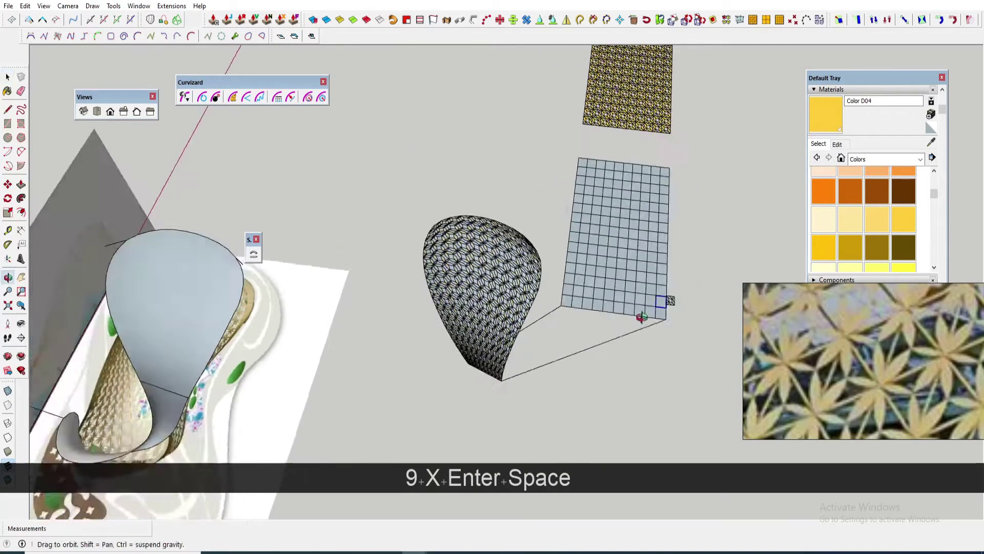
Copy the corner rectangle component to a free spot about 3172 mm outside the panel grid.
{"action": "middle_click_drag", "start_coordinate": [641, 315], "coordinate": [569, 318]}
{"action": "scroll", "coordinate": [556, 308], "scroll_direction": "up", "scroll_amount": 3}
{"action": "left_click", "coordinate": [555, 311]}
{"action": "scroll", "coordinate": [571, 310], "scroll_direction": "up", "scroll_amount": 2}
{"action": "key", "text": "m"}
{"action": "scroll", "coordinate": [569, 310], "scroll_direction": "up", "scroll_amount": 1}
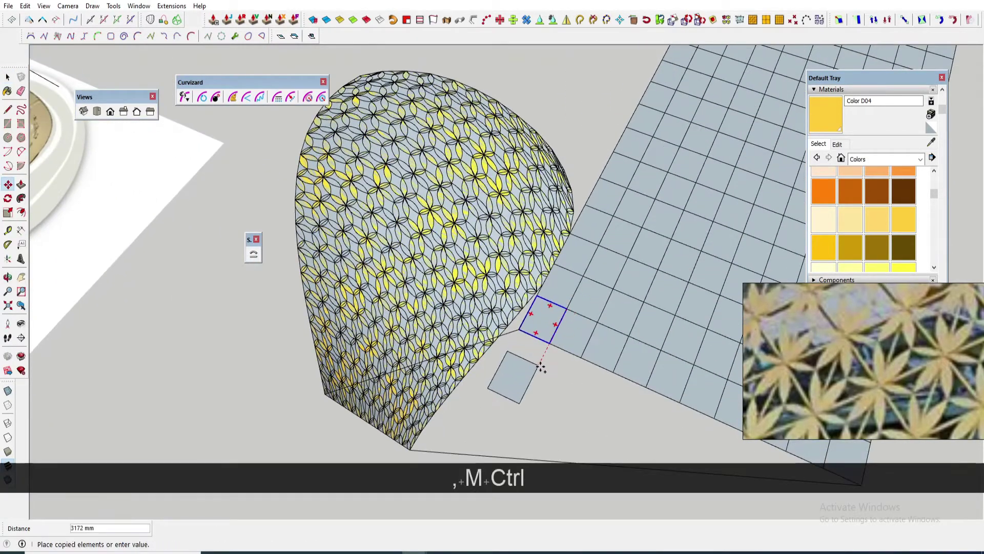
{"action": "left_click", "coordinate": [539, 366]}
{"action": "key", "text": "space"}
Open the copied rectangle component and offset its outline slightly inward to form a narrow frame.
{"action": "double_click", "coordinate": [508, 373]}
{"action": "scroll", "coordinate": [518, 359], "scroll_direction": "up", "scroll_amount": 3}
{"action": "left_click", "coordinate": [519, 356]}
{"action": "scroll", "coordinate": [525, 354], "scroll_direction": "up", "scroll_amount": 3}
{"action": "key", "text": "f"}
{"action": "scroll", "coordinate": [527, 354], "scroll_direction": "up", "scroll_amount": 2}
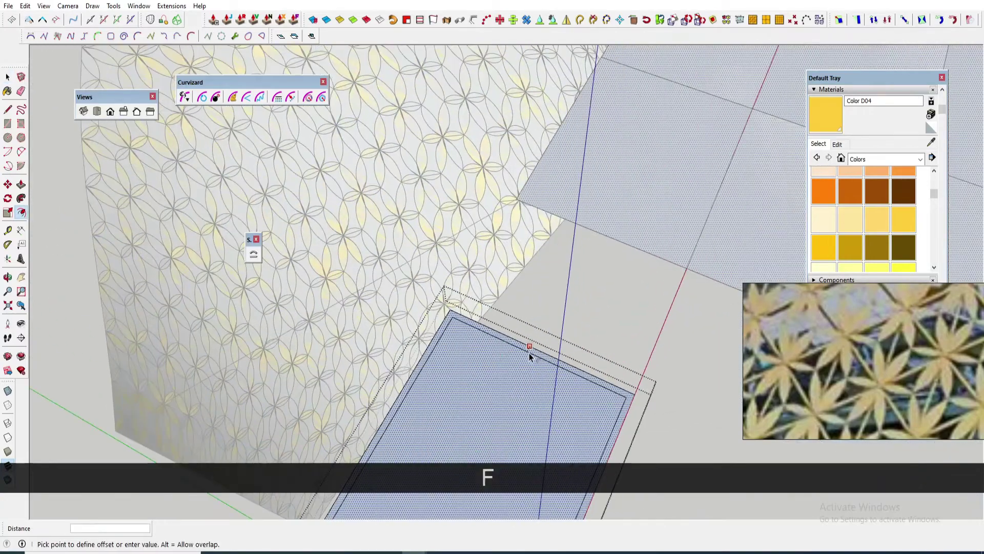
{"action": "left_click", "coordinate": [529, 352]}
{"action": "key", "text": "space"}
{"action": "scroll", "coordinate": [479, 394], "scroll_direction": "down", "scroll_amount": 5}
{"action": "scroll", "coordinate": [476, 392], "scroll_direction": "up", "scroll_amount": 2}
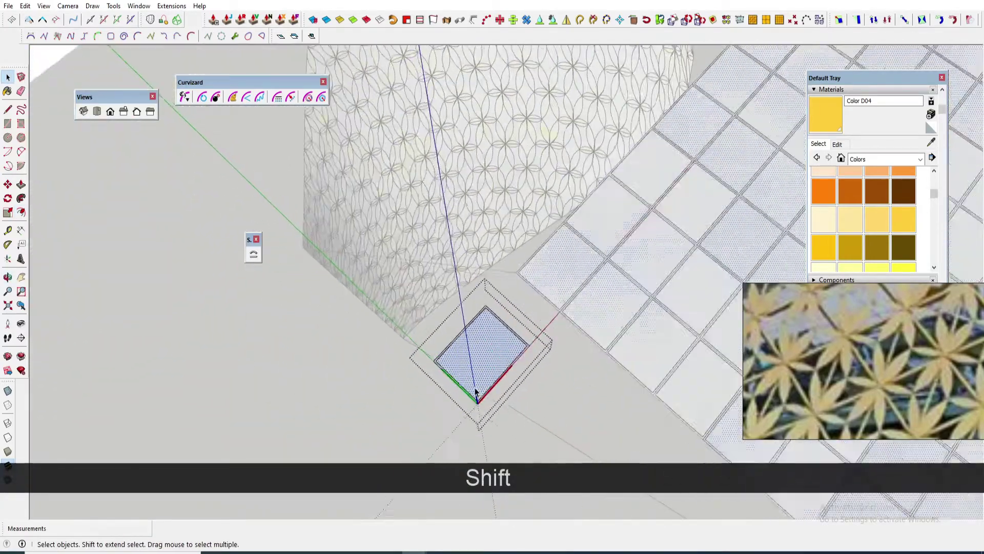
Draw a diagonal line between opposite inner corners of the frame.
{"action": "key", "text": "l"}
{"action": "scroll", "coordinate": [475, 391], "scroll_direction": "up", "scroll_amount": 2}
{"action": "left_click", "coordinate": [477, 401]}
{"action": "scroll", "coordinate": [489, 268], "scroll_direction": "up", "scroll_amount": 1}
{"action": "left_click", "coordinate": [490, 266]}
{"action": "key", "text": "space"}
{"action": "scroll", "coordinate": [490, 271], "scroll_direction": "up", "scroll_amount": 2}
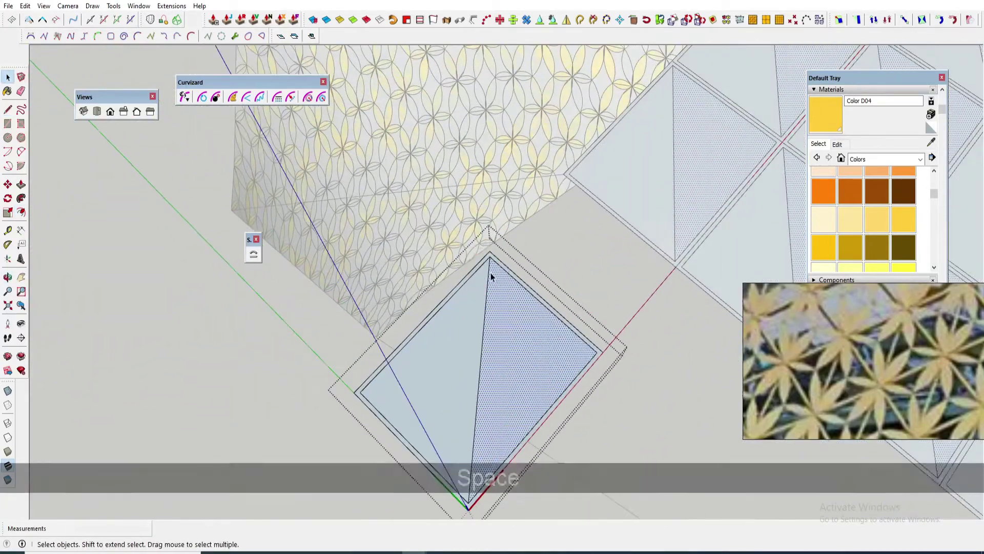
Copy the diagonal line slightly to both sides and erase the centre line to form a narrow diagonal strip.
{"action": "left_click", "coordinate": [489, 275]}
{"action": "scroll", "coordinate": [489, 268], "scroll_direction": "up", "scroll_amount": 5}
{"action": "key", "text": "m"}
{"action": "key", "text": "ctrl"}
{"action": "left_click", "coordinate": [489, 246]}
{"action": "scroll", "coordinate": [479, 255], "scroll_direction": "up", "scroll_amount": 1}
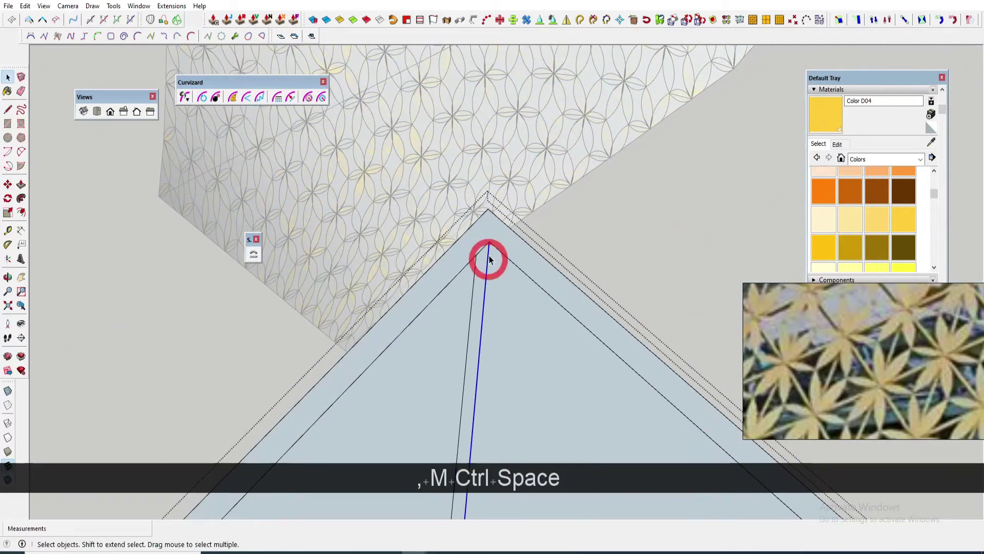
{"action": "key", "text": "space"}
{"action": "key", "text": "e"}
{"action": "scroll", "coordinate": [504, 266], "scroll_direction": "down", "scroll_amount": 7}
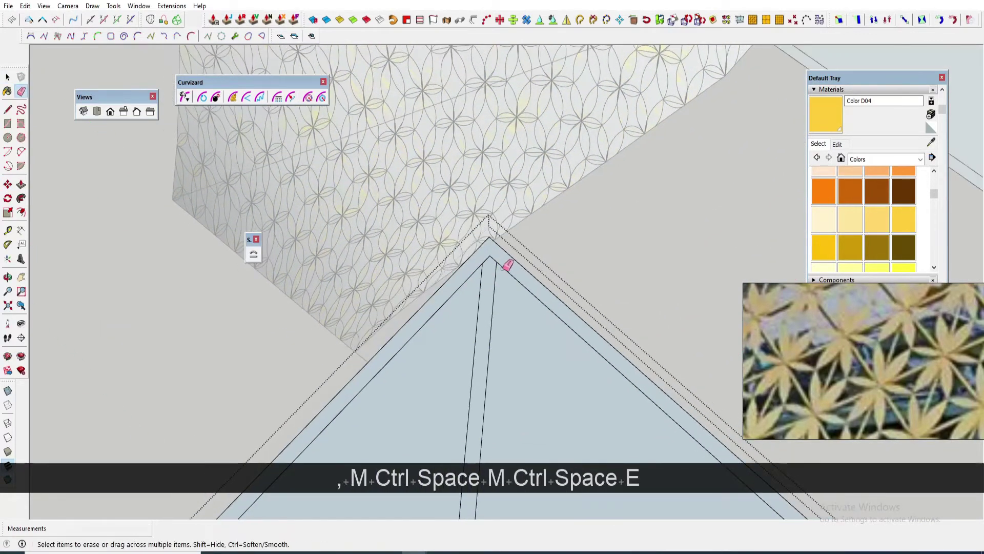
Delete the two triangular faces on either side of the diagonal strip.
{"action": "key", "text": "space"}
{"action": "left_click", "coordinate": [514, 338]}
{"action": "key", "text": "Delete"}
{"action": "left_click", "coordinate": [478, 351]}
{"action": "key", "text": "Delete"}
{"action": "scroll", "coordinate": [480, 351], "scroll_direction": "down", "scroll_amount": 5}
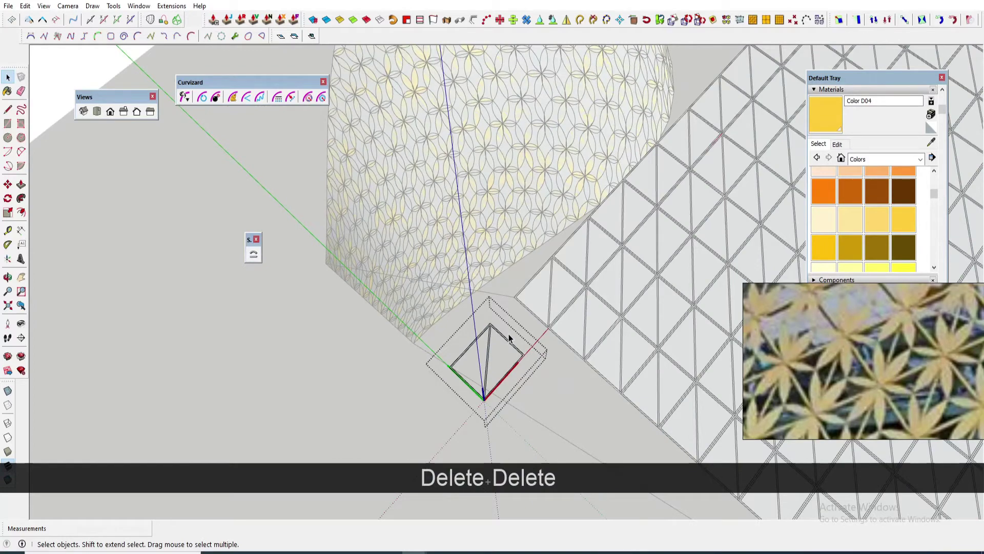
Erase the leftover edges where the diagonal strip meets both frame corners, and close the component.
{"action": "scroll", "coordinate": [492, 338], "scroll_direction": "up", "scroll_amount": 8}
{"action": "key", "text": "e"}
{"action": "scroll", "coordinate": [495, 277], "scroll_direction": "down", "scroll_amount": 7}
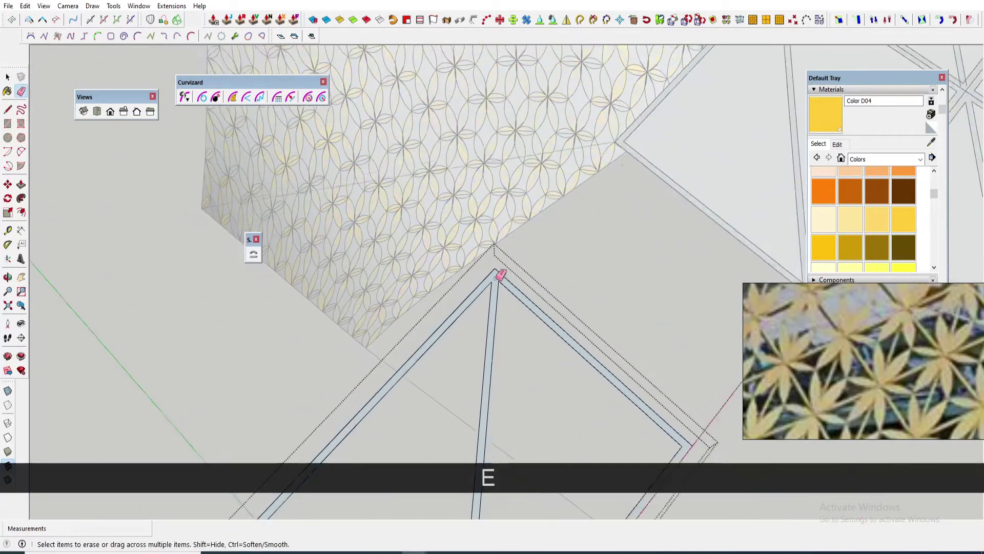
{"action": "middle_click_drag", "start_coordinate": [501, 303], "coordinate": [510, 228], "text": "shift"}
{"action": "middle_click_drag", "start_coordinate": [481, 456], "coordinate": [528, 308], "text": "shift"}
{"action": "scroll", "coordinate": [531, 297], "scroll_direction": "down", "scroll_amount": 3}
{"action": "scroll", "coordinate": [537, 269], "scroll_direction": "up", "scroll_amount": 5}
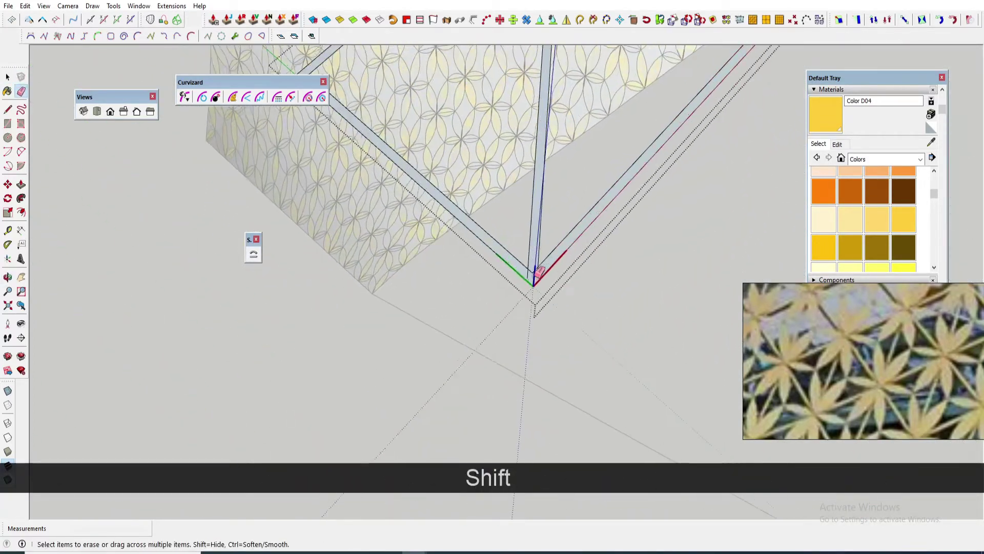
{"action": "key", "text": "space"}
{"action": "scroll", "coordinate": [525, 302], "scroll_direction": "down", "scroll_amount": 10}
{"action": "key", "text": "Escape"}
Erase the spare frame module and place a copy of a corner module about 7644 mm outside the panel.
{"action": "key", "text": "e"}
{"action": "scroll", "coordinate": [549, 297], "scroll_direction": "down", "scroll_amount": 3}
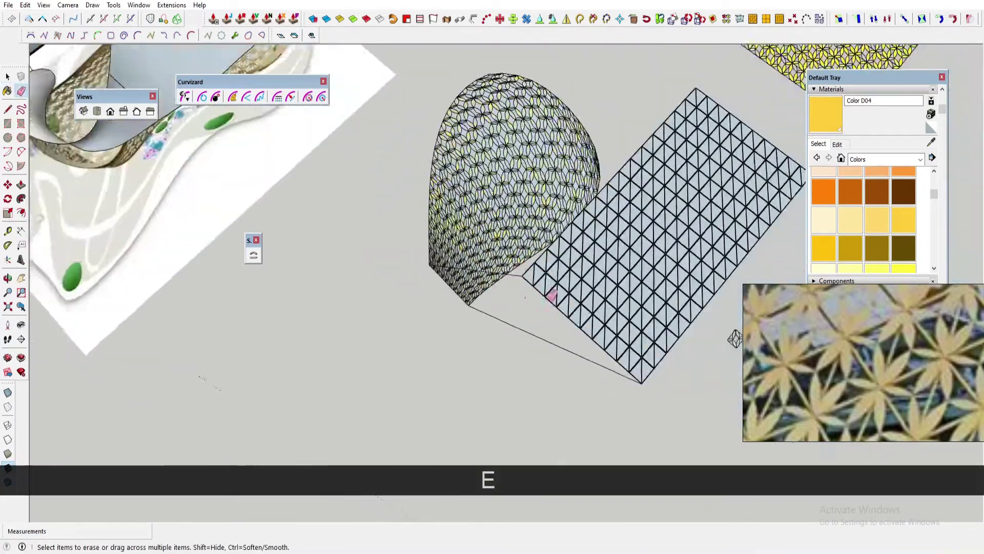
{"action": "middle_click_drag", "start_coordinate": [549, 297], "coordinate": [613, 270]}
{"action": "scroll", "coordinate": [626, 230], "scroll_direction": "up", "scroll_amount": 3}
{"action": "key", "text": "space"}
{"action": "left_click", "coordinate": [586, 301]}
{"action": "key", "text": "m"}
{"action": "scroll", "coordinate": [585, 303], "scroll_direction": "down", "scroll_amount": 1}
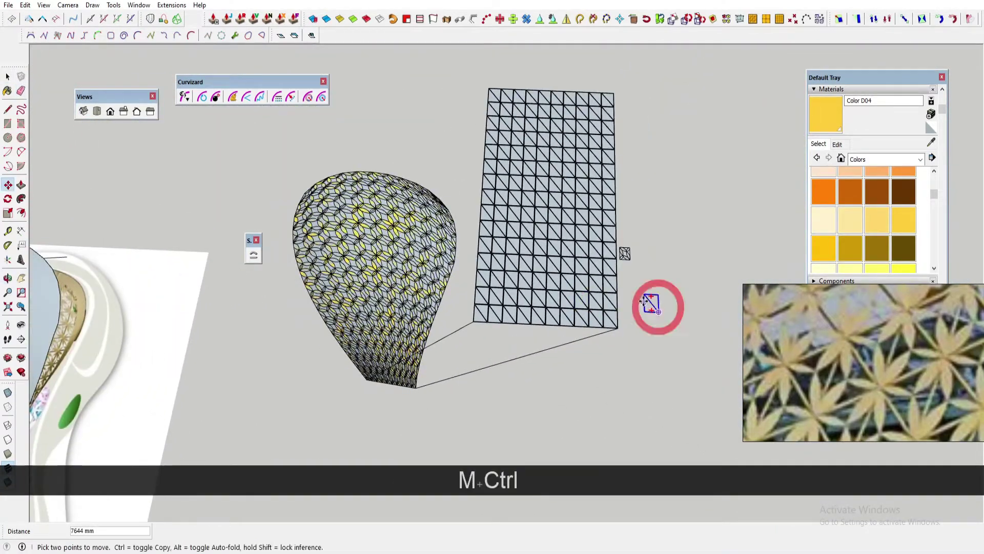
Move the spare leaf module about 4000 mm farther from the panel, near the spare frame module.
{"action": "scroll", "coordinate": [651, 304], "scroll_direction": "up", "scroll_amount": 2}
{"action": "key", "text": "space"}
{"action": "key", "text": "m"}
{"action": "key", "text": "space"}
{"action": "scroll", "coordinate": [648, 275], "scroll_direction": "up", "scroll_amount": 2}
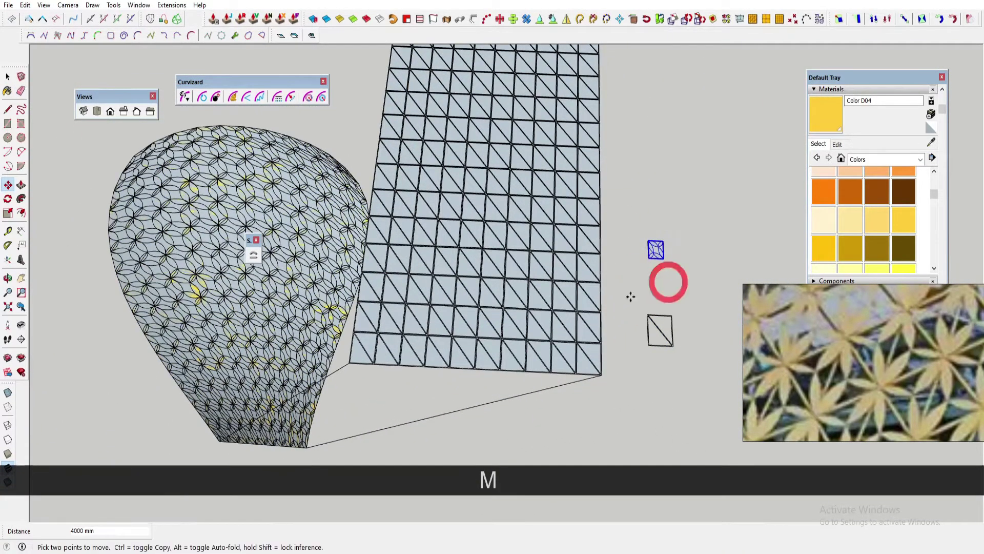
{"action": "scroll", "coordinate": [628, 287], "scroll_direction": "down", "scroll_amount": 2}
{"action": "key", "text": "space"}
Group all the diagonal frame modules that cover the flat grid.
{"action": "left_click", "coordinate": [608, 339]}
{"action": "scroll", "coordinate": [512, 305], "scroll_direction": "up", "scroll_amount": 2}
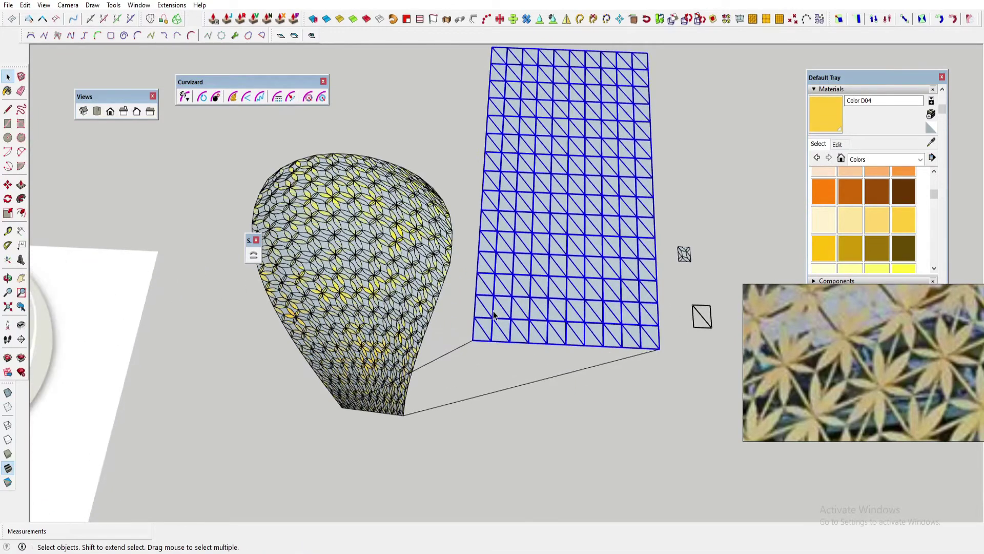
{"action": "middle_click_drag", "start_coordinate": [499, 318], "coordinate": [468, 136]}
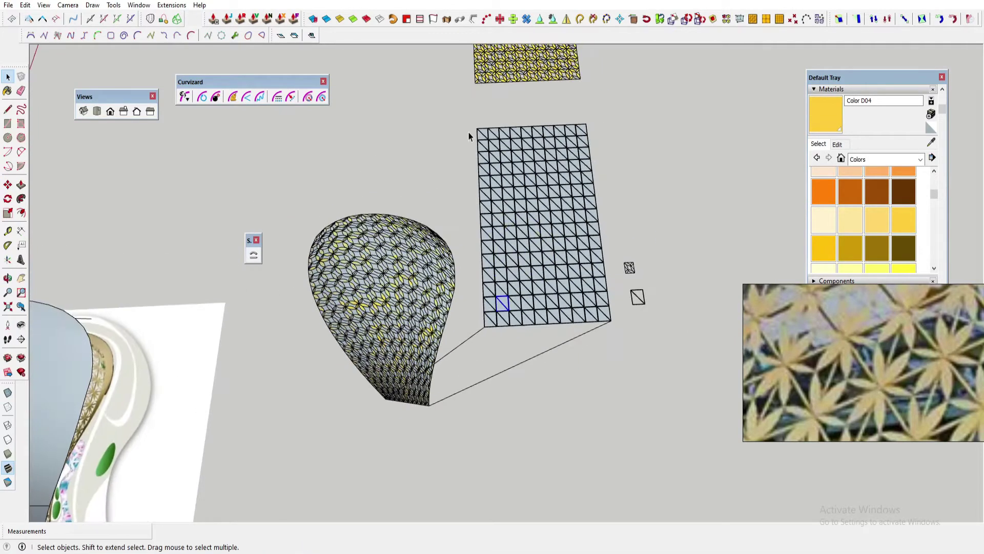
{"action": "left_click_drag", "start_coordinate": [592, 329], "coordinate": [620, 353]}
{"action": "scroll", "coordinate": [597, 300], "scroll_direction": "up", "scroll_amount": 2}
{"action": "right_click", "coordinate": [579, 311]}
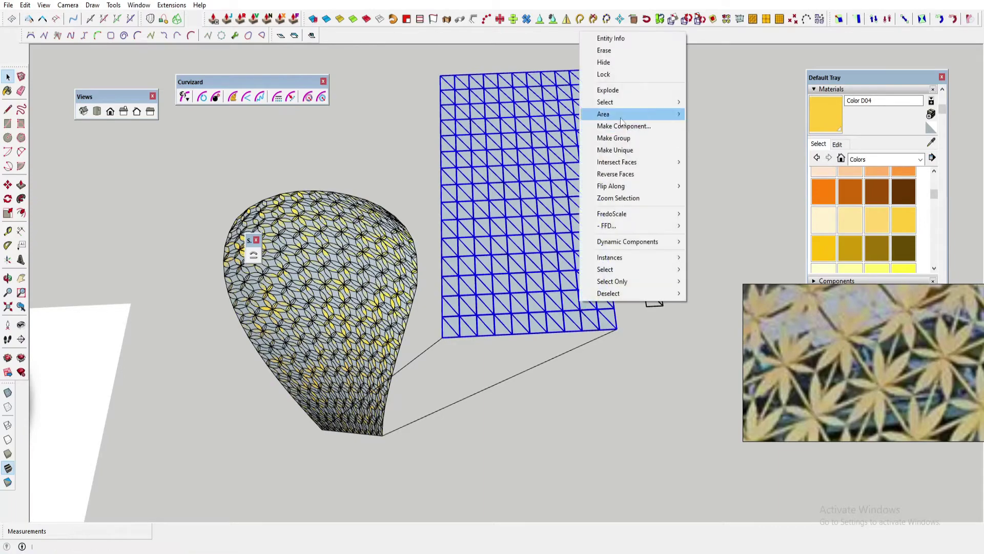
{"action": "left_click", "coordinate": [620, 138]}
Open the frame group and explode all the modules inside it.
{"action": "double_click", "coordinate": [558, 252]}
{"action": "key", "text": "ctrl+a"}
{"action": "right_click", "coordinate": [558, 248]}
{"action": "left_click", "coordinate": [575, 303]}
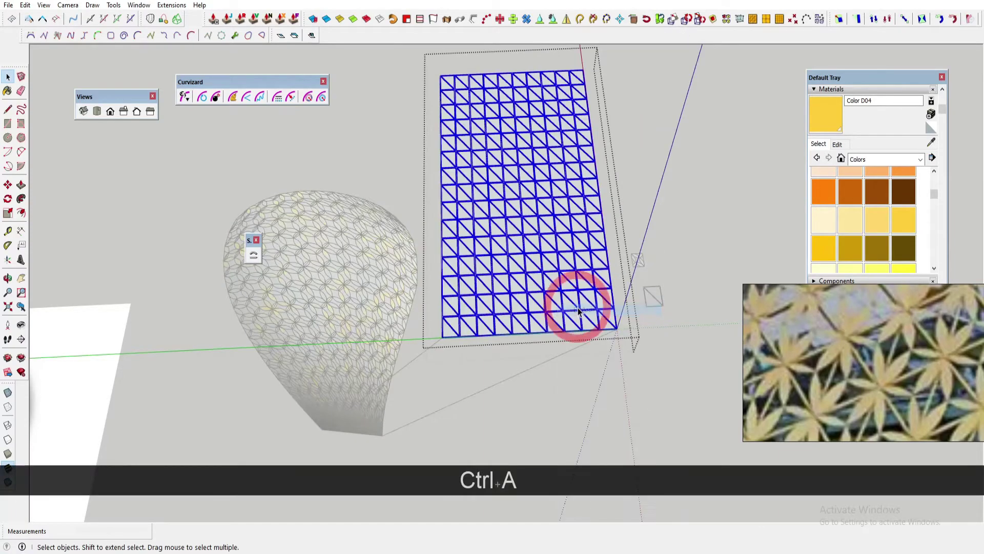
Paint the exploded frame faces with Color D04 and close the frame group.
{"action": "scroll", "coordinate": [503, 339], "scroll_direction": "up", "scroll_amount": 2}
{"action": "scroll", "coordinate": [502, 338], "scroll_direction": "up", "scroll_amount": 5}
{"action": "key", "text": "b"}
{"action": "left_click", "coordinate": [476, 268]}
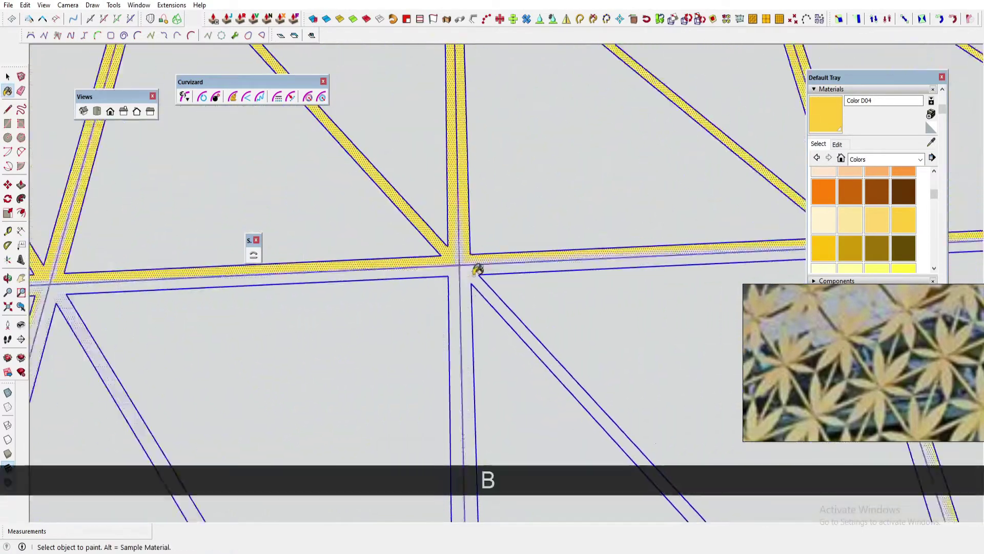
{"action": "scroll", "coordinate": [513, 261], "scroll_direction": "down", "scroll_amount": 2}
{"action": "scroll", "coordinate": [541, 253], "scroll_direction": "down", "scroll_amount": 3}
{"action": "middle_click_drag", "start_coordinate": [541, 252], "coordinate": [468, 290]}
{"action": "scroll", "coordinate": [423, 250], "scroll_direction": "up", "scroll_amount": 4}
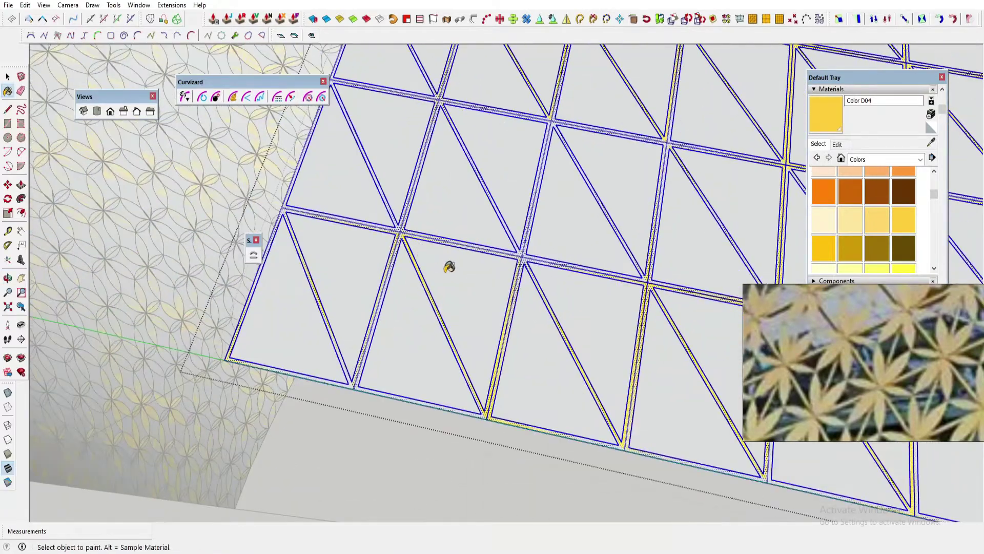
{"action": "key", "text": "space"}
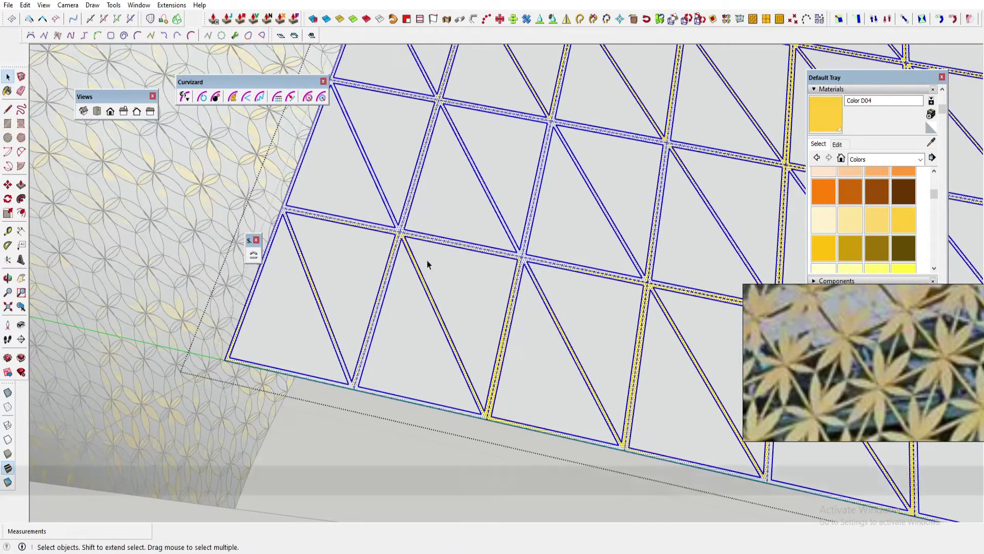
{"action": "scroll", "coordinate": [378, 231], "scroll_direction": "down", "scroll_amount": 2}
{"action": "key", "text": "Escape"}
{"action": "left_click", "coordinate": [406, 246]}
{"action": "scroll", "coordinate": [424, 252], "scroll_direction": "down", "scroll_amount": 3}
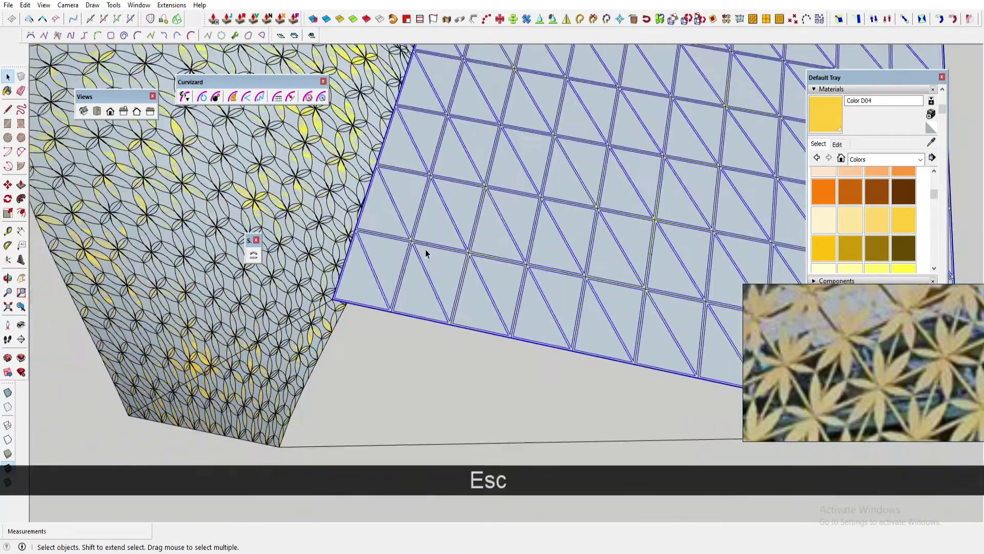
{"action": "key", "text": "m"}
{"action": "key", "text": "space"}
{"action": "scroll", "coordinate": [433, 266], "scroll_direction": "down", "scroll_amount": 2}
{"action": "scroll", "coordinate": [308, 279], "scroll_direction": "up", "scroll_amount": 6}
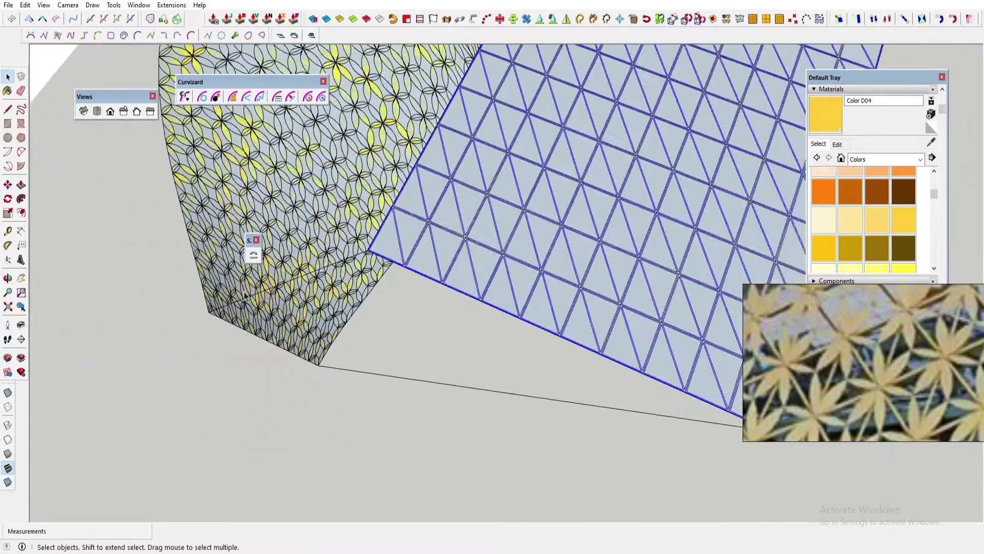
{"action": "key", "text": "ctrl"}
{"action": "scroll", "coordinate": [258, 308], "scroll_direction": "down", "scroll_amount": 5}
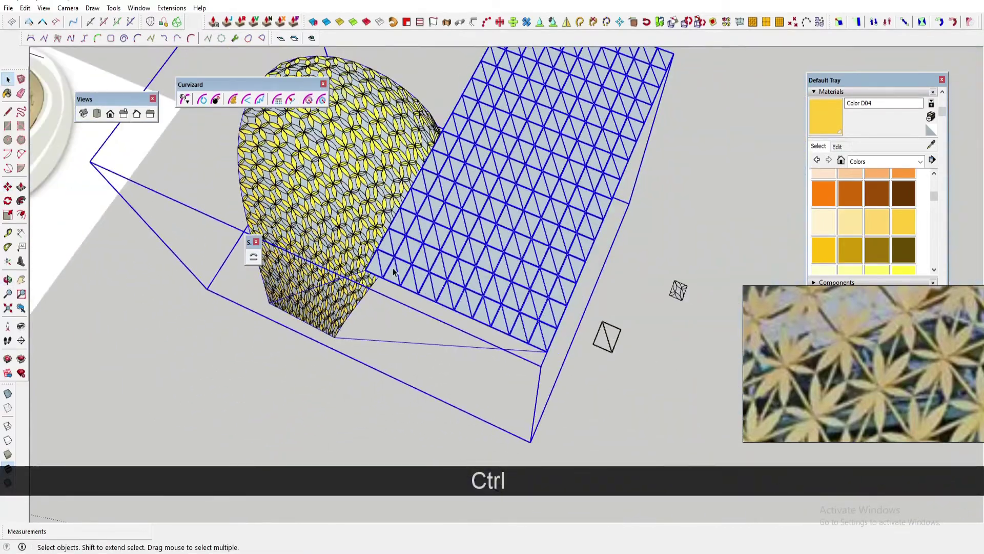
Extrude the frame faces inside the group by about 32 mm with Joint Push Pull, and close the group.
{"action": "scroll", "coordinate": [395, 271], "scroll_direction": "up", "scroll_amount": 6}
{"action": "scroll", "coordinate": [400, 242], "scroll_direction": "up", "scroll_amount": 4}
{"action": "left_click", "coordinate": [405, 216]}
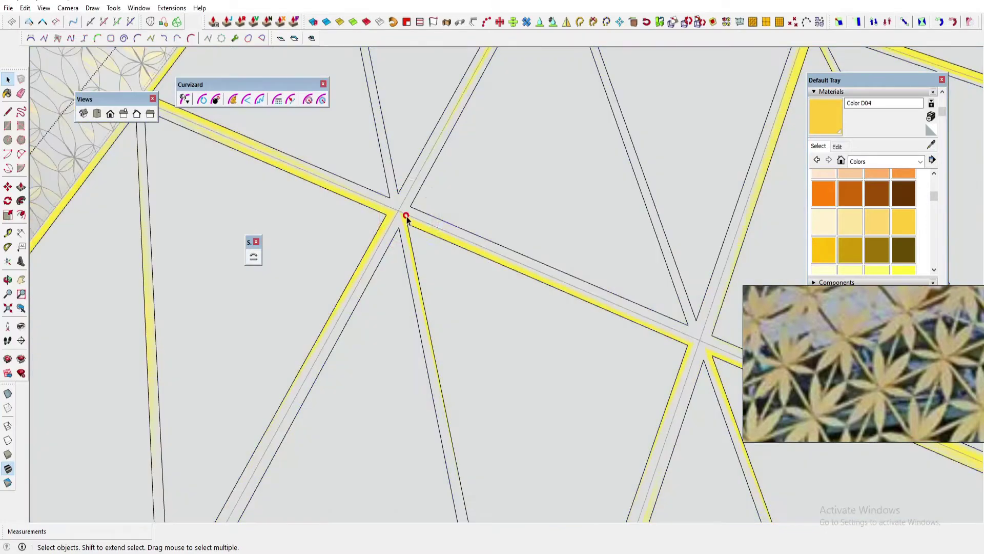
{"action": "scroll", "coordinate": [403, 219], "scroll_direction": "up", "scroll_amount": 2}
{"action": "key", "text": "p"}
{"action": "scroll", "coordinate": [402, 216], "scroll_direction": "up", "scroll_amount": 3}
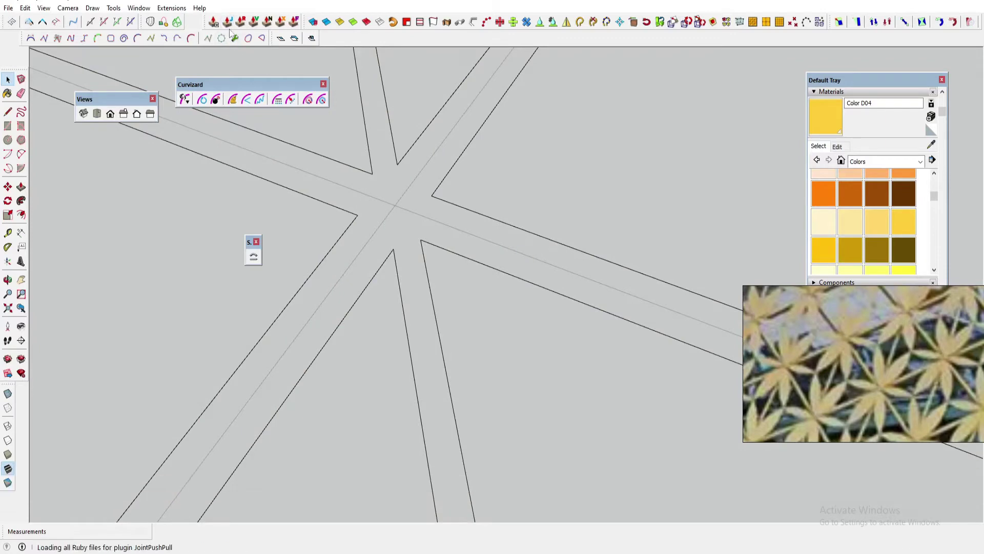
{"action": "left_click_drag", "start_coordinate": [404, 225], "coordinate": [404, 207]}
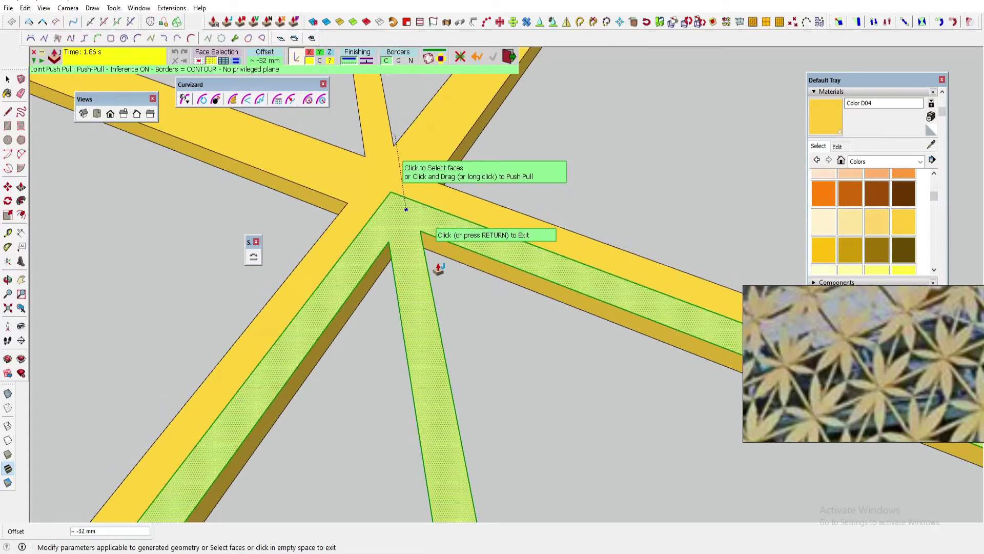
{"action": "scroll", "coordinate": [437, 269], "scroll_direction": "down", "scroll_amount": 5}
{"action": "key", "text": "space"}
{"action": "scroll", "coordinate": [436, 275], "scroll_direction": "down", "scroll_amount": 5}
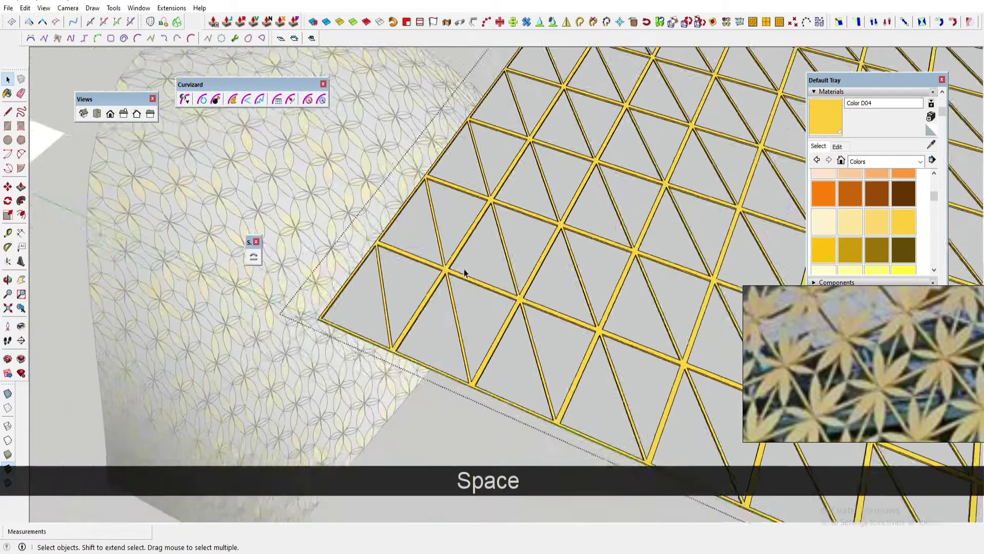
{"action": "key", "text": "Escape"}
{"action": "left_click", "coordinate": [444, 281]}
Measure the frame's thickness at the panel's bottom edge with the Line tool.
{"action": "scroll", "coordinate": [426, 317], "scroll_direction": "up", "scroll_amount": 8}
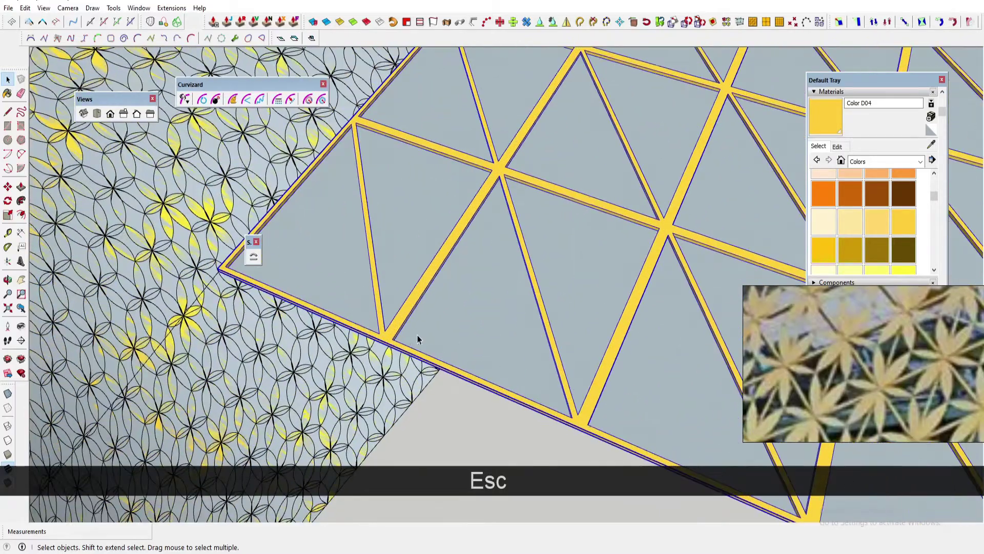
{"action": "key", "text": "l"}
{"action": "scroll", "coordinate": [390, 343], "scroll_direction": "up", "scroll_amount": 3}
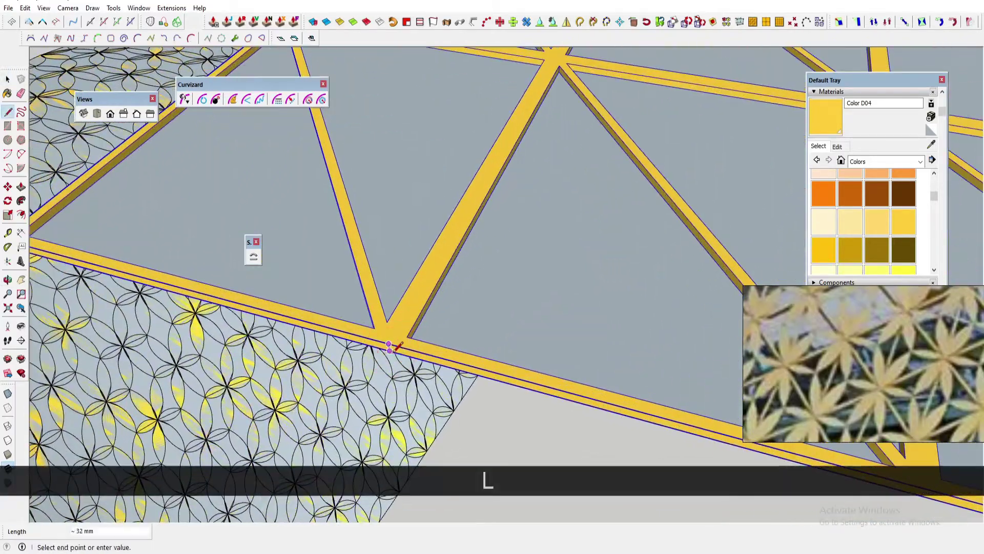
{"action": "key", "text": "space"}
Select the frame group together with the grid-and-surface group and wrap the frame onto the curved surface with Flowify.
{"action": "scroll", "coordinate": [424, 276], "scroll_direction": "down", "scroll_amount": 10}
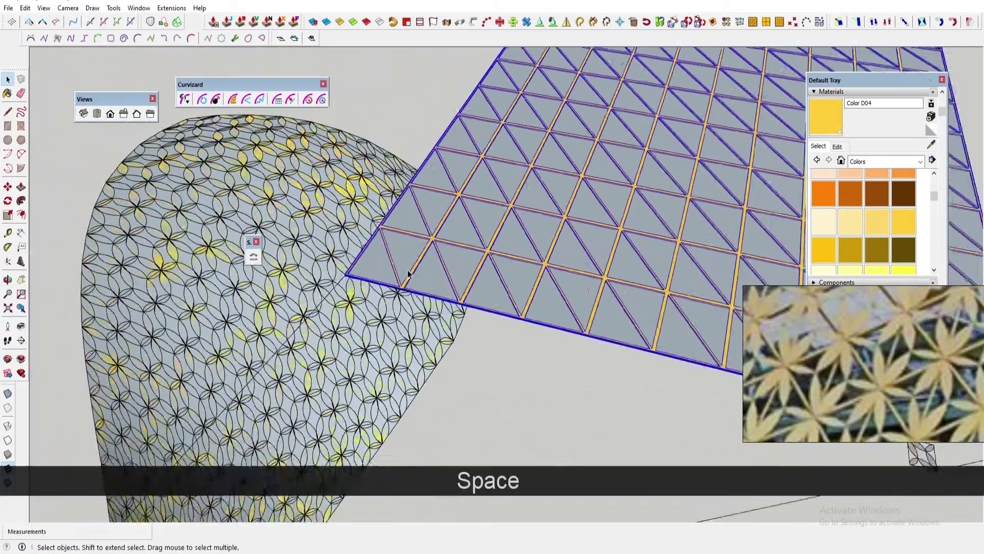
{"action": "middle_click_drag", "start_coordinate": [423, 276], "coordinate": [406, 325]}
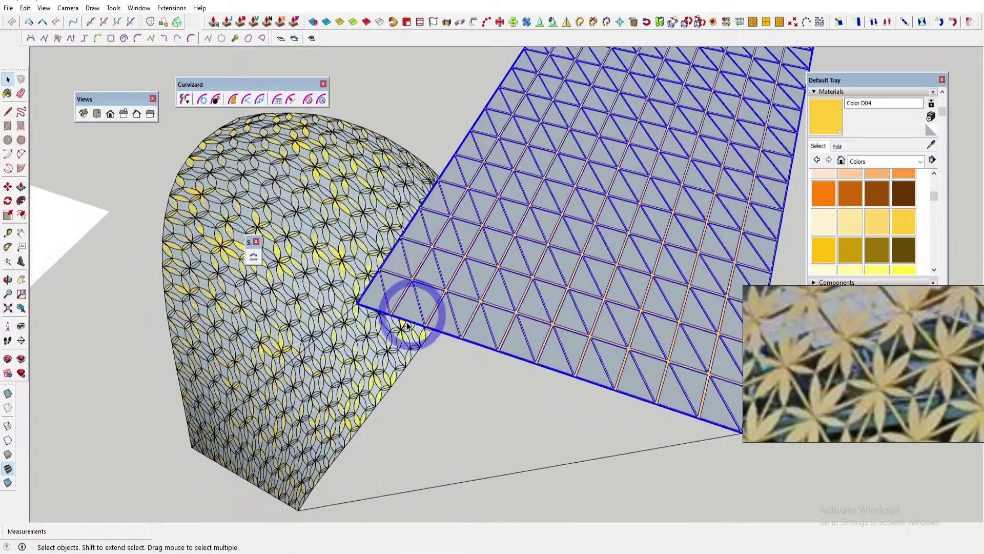
{"action": "left_click", "coordinate": [298, 355], "text": "ctrl"}
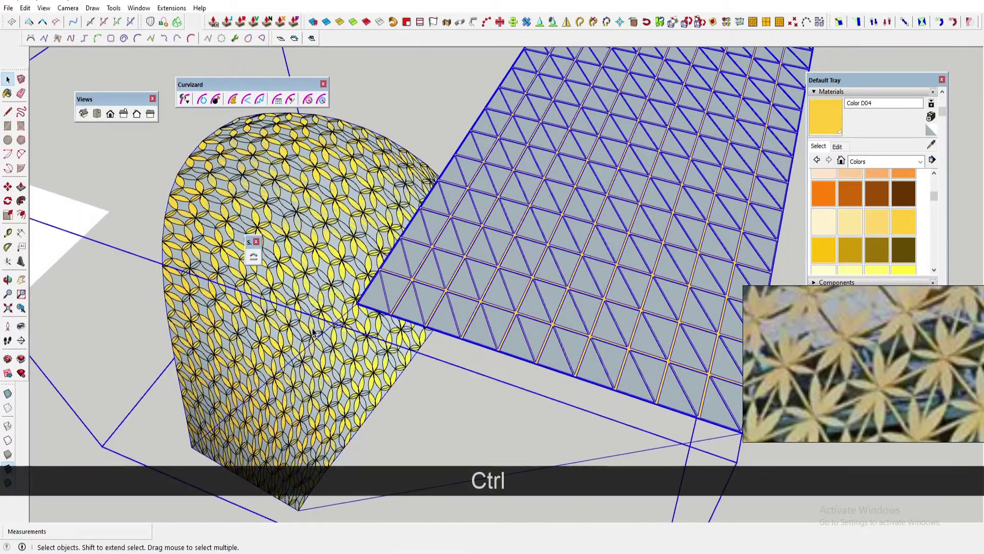
{"action": "scroll", "coordinate": [382, 291], "scroll_direction": "down", "scroll_amount": 4}
{"action": "left_click", "coordinate": [402, 286]}
{"action": "scroll", "coordinate": [400, 287], "scroll_direction": "up", "scroll_amount": 4}
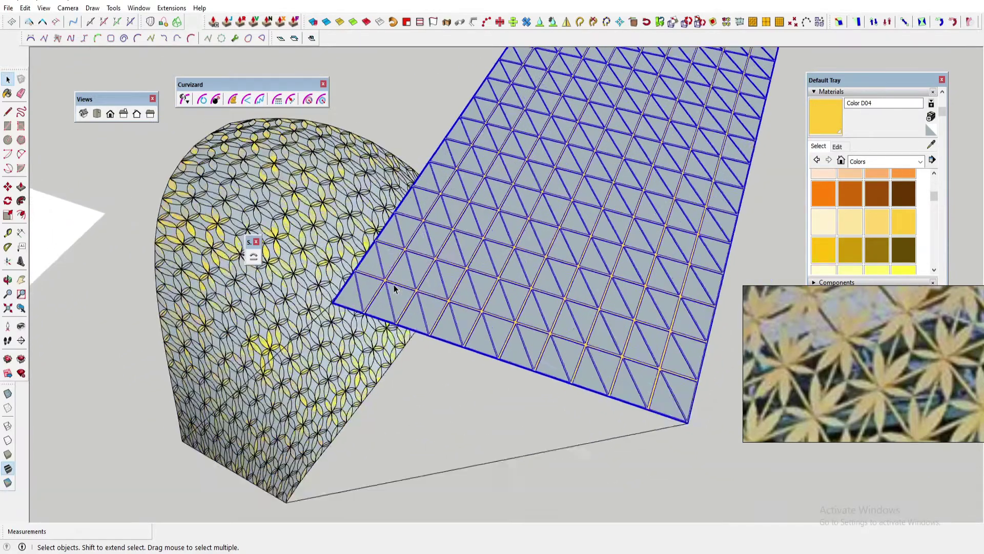
{"action": "scroll", "coordinate": [377, 295], "scroll_direction": "up", "scroll_amount": 3}
{"action": "left_click", "coordinate": [311, 314], "text": "ctrl"}
{"action": "scroll", "coordinate": [314, 315], "scroll_direction": "down", "scroll_amount": 2}
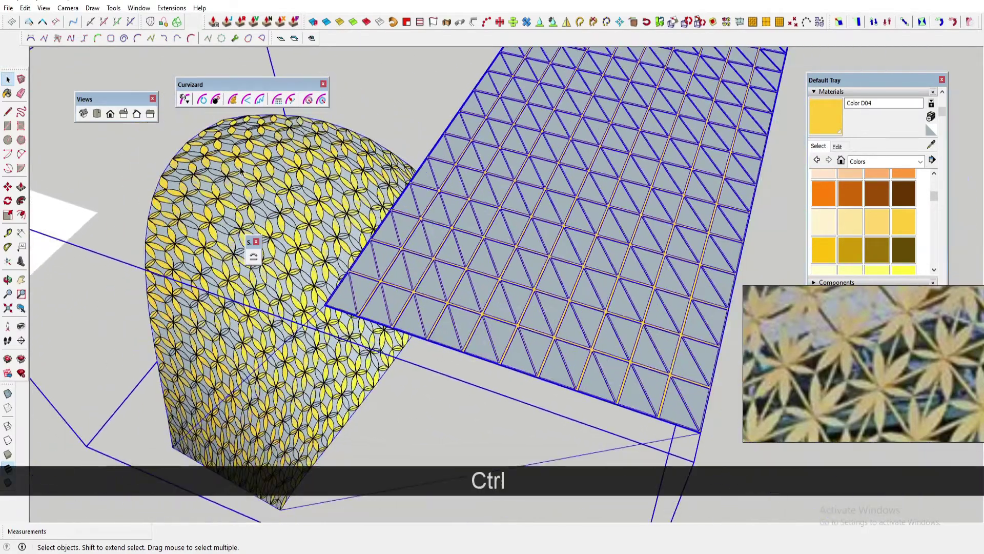
{"action": "scroll", "coordinate": [241, 170], "scroll_direction": "down", "scroll_amount": 3}
{"action": "scroll", "coordinate": [241, 171], "scroll_direction": "up", "scroll_amount": 1}
{"action": "left_click", "coordinate": [172, 8]}
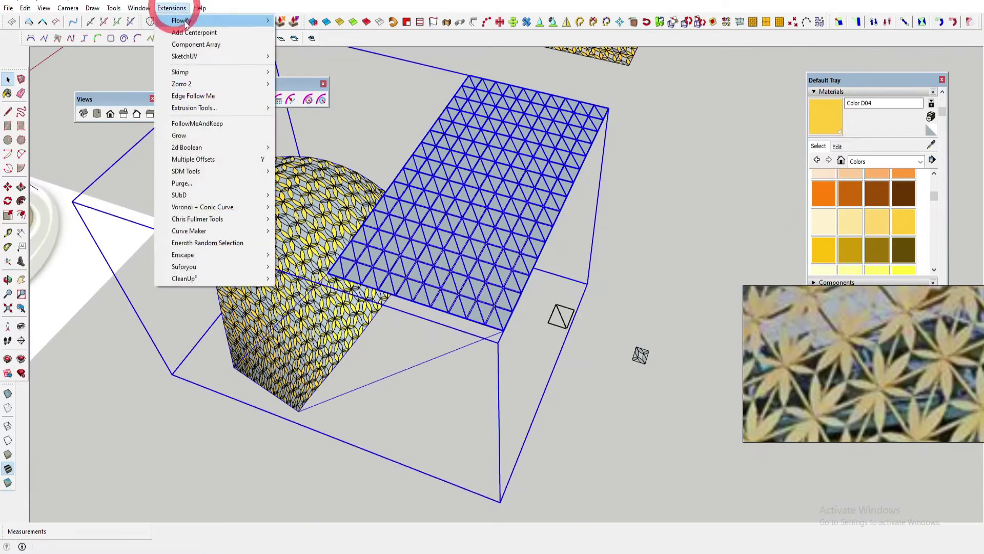
{"action": "left_click", "coordinate": [288, 23]}
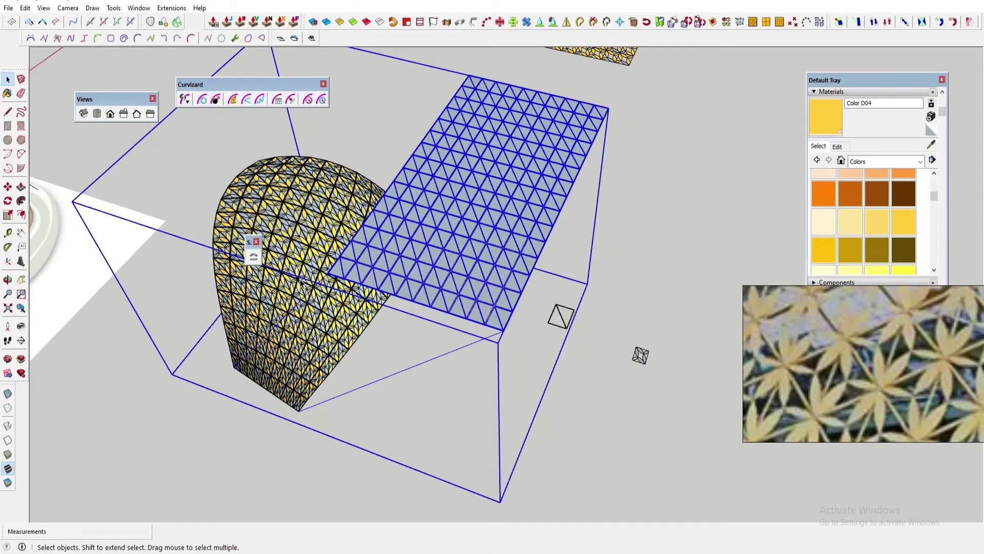
Inspect how the wrapped frame sits against the leaf pattern on the curved surface, and undo the wrap.
{"action": "scroll", "coordinate": [284, 300], "scroll_direction": "up", "scroll_amount": 5}
{"action": "scroll", "coordinate": [435, 227], "scroll_direction": "down", "scroll_amount": 5}
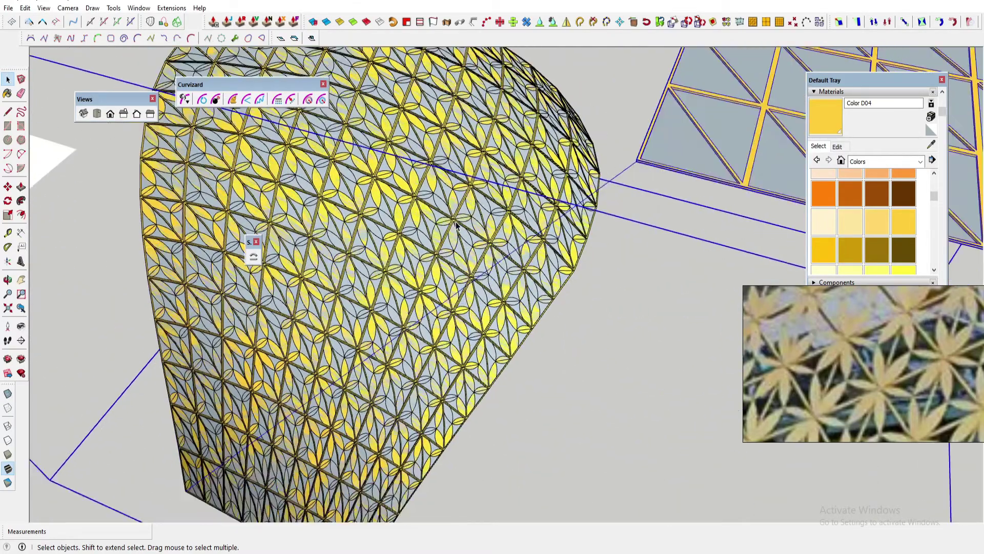
{"action": "middle_click_drag", "start_coordinate": [435, 248], "coordinate": [377, 188]}
{"action": "scroll", "coordinate": [333, 255], "scroll_direction": "up", "scroll_amount": 8}
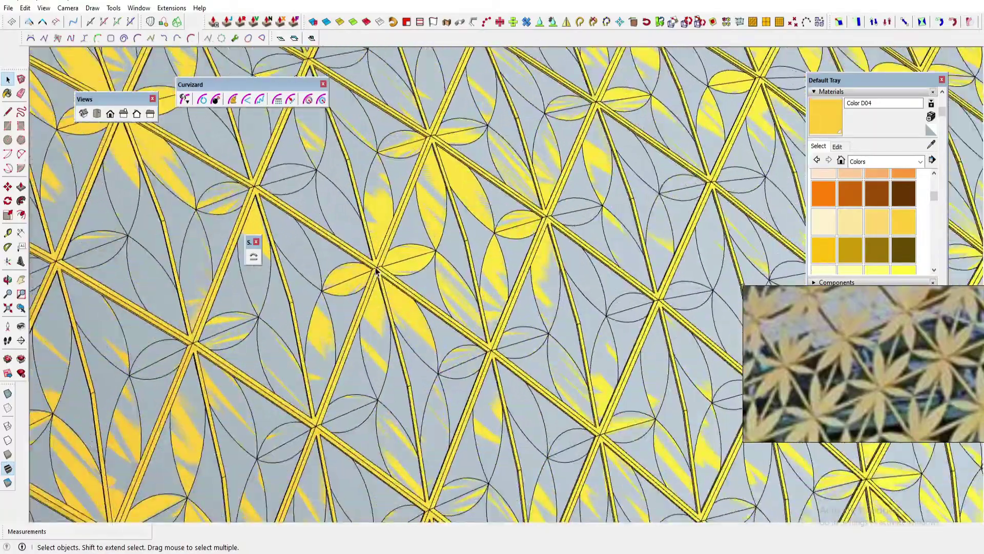
{"action": "scroll", "coordinate": [377, 271], "scroll_direction": "down", "scroll_amount": 8}
{"action": "scroll", "coordinate": [348, 263], "scroll_direction": "up", "scroll_amount": 3}
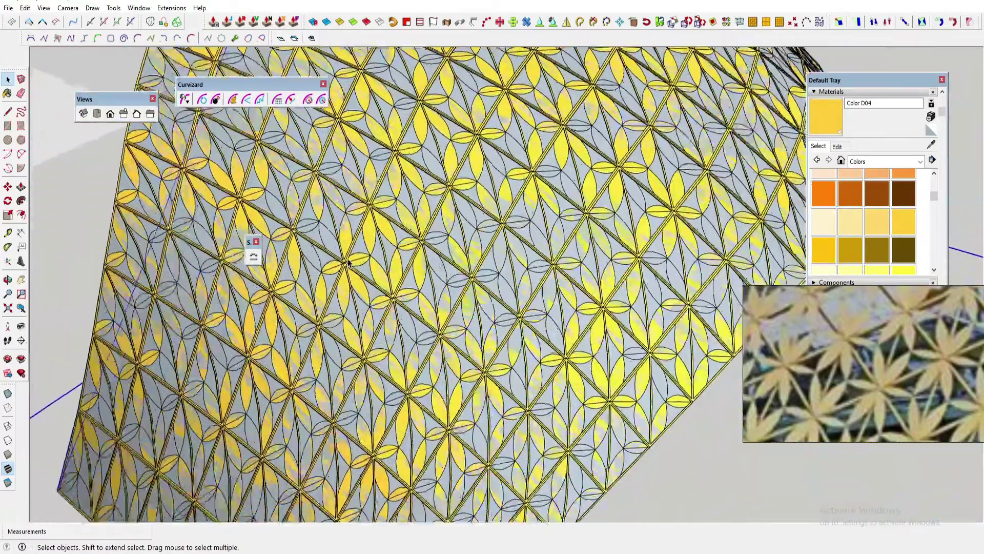
{"action": "scroll", "coordinate": [348, 263], "scroll_direction": "up", "scroll_amount": 5}
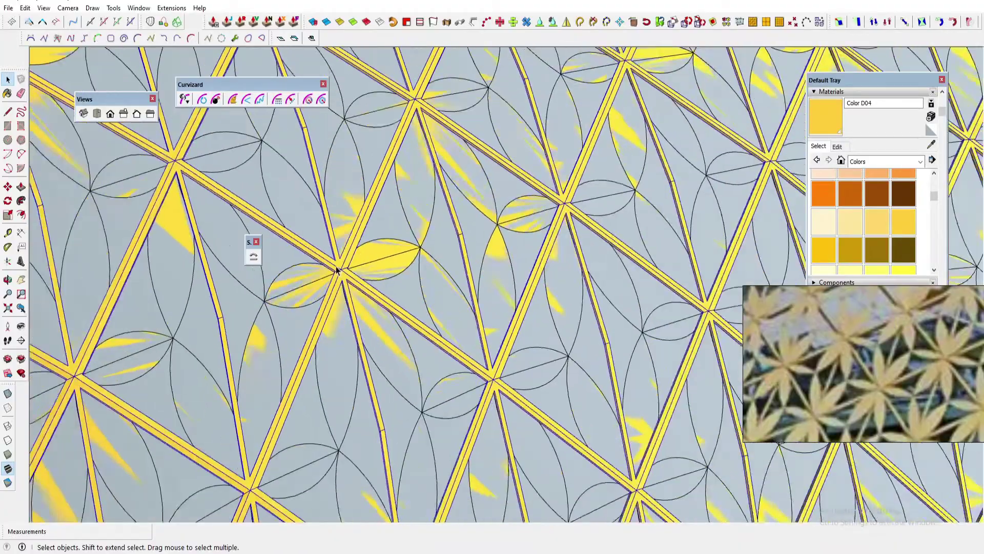
{"action": "scroll", "coordinate": [336, 271], "scroll_direction": "down", "scroll_amount": 10}
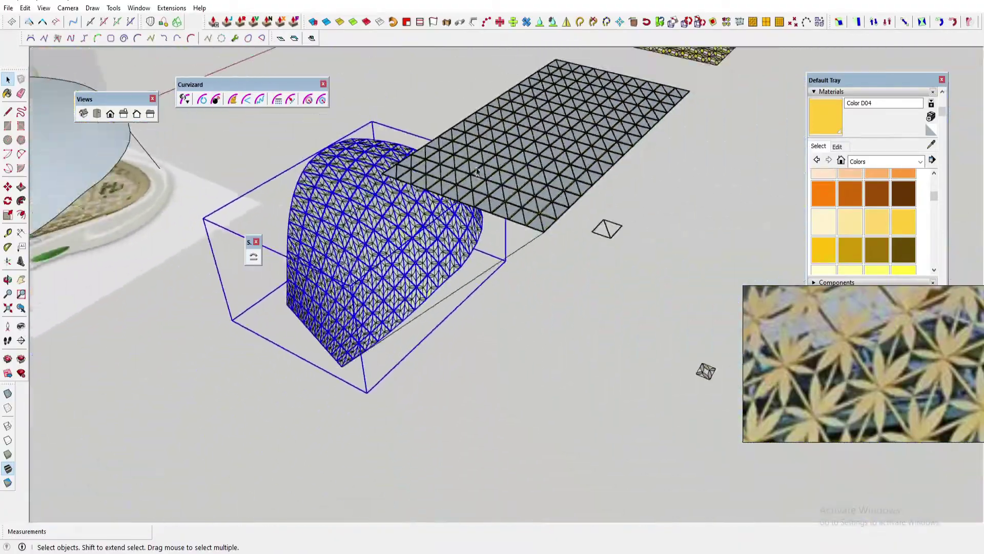
{"action": "scroll", "coordinate": [476, 173], "scroll_direction": "up", "scroll_amount": 8}
{"action": "key", "text": "ctrl+z"}
{"action": "scroll", "coordinate": [471, 240], "scroll_direction": "up", "scroll_amount": 4}
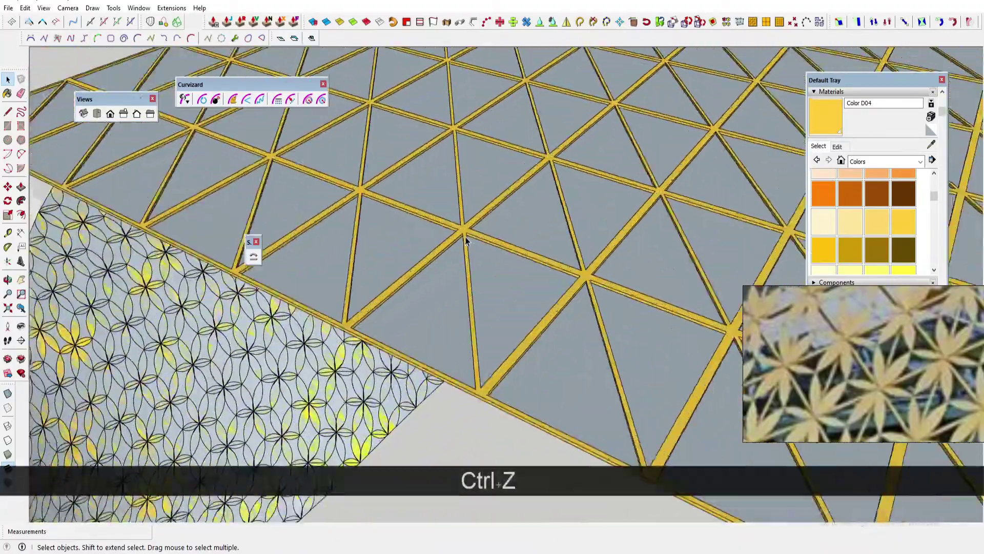
Move the flat frame group vertically from its corner point onto the plane of the grid.
{"action": "left_click", "coordinate": [465, 236]}
{"action": "scroll", "coordinate": [466, 243], "scroll_direction": "down", "scroll_amount": 3}
{"action": "middle_click_drag", "start_coordinate": [466, 245], "coordinate": [520, 210], "text": "shift"}
{"action": "scroll", "coordinate": [470, 248], "scroll_direction": "up", "scroll_amount": 2}
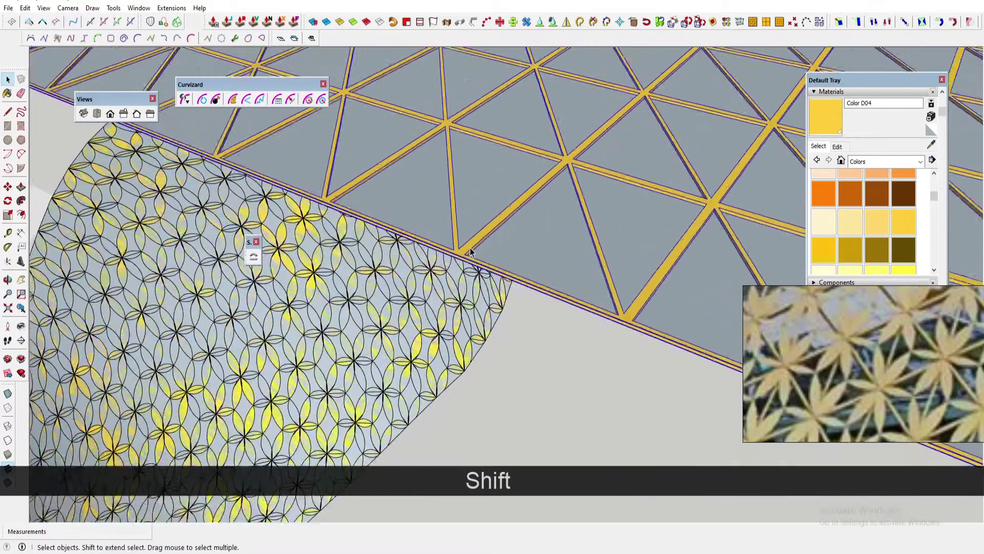
{"action": "key", "text": "m"}
{"action": "scroll", "coordinate": [470, 251], "scroll_direction": "up", "scroll_amount": 2}
{"action": "left_click", "coordinate": [453, 261]}
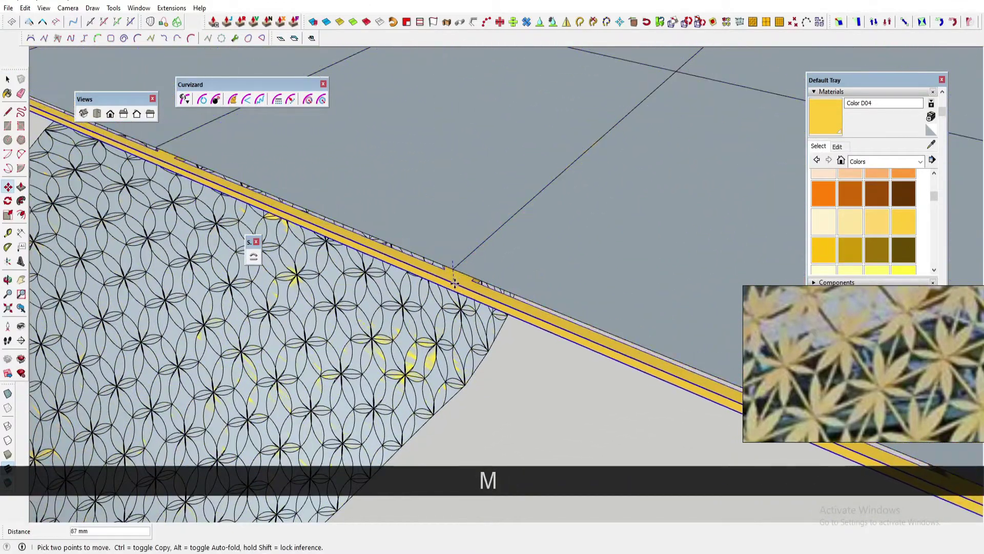
{"action": "left_click", "coordinate": [453, 268]}
{"action": "scroll", "coordinate": [450, 267], "scroll_direction": "up", "scroll_amount": 3}
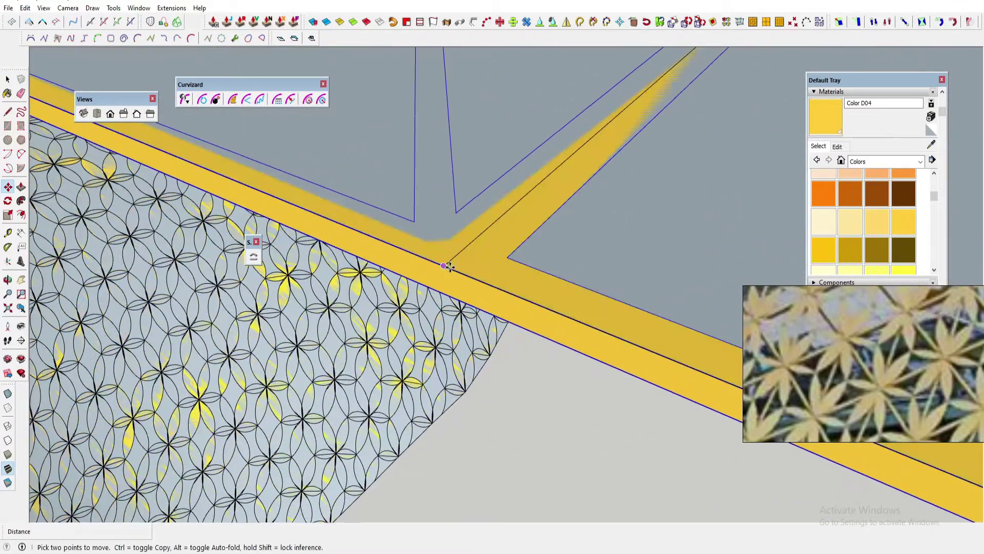
Offset the flat frame group from the grid by moving it 5 mm along the blue axis.
{"action": "scroll", "coordinate": [447, 266], "scroll_direction": "up", "scroll_amount": 2}
{"action": "left_click", "coordinate": [443, 266]}
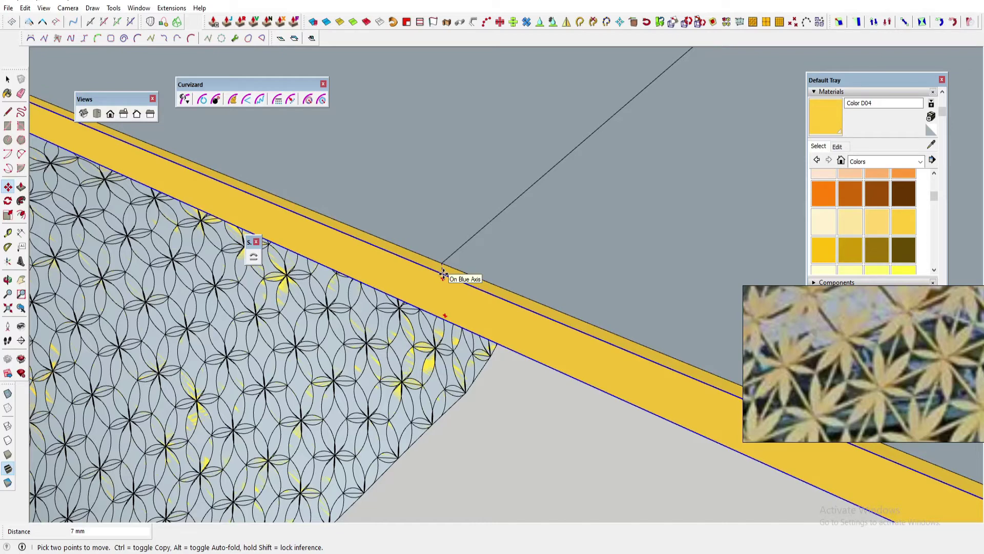
{"action": "type", "text": "5"}
{"action": "key", "text": "Return"}
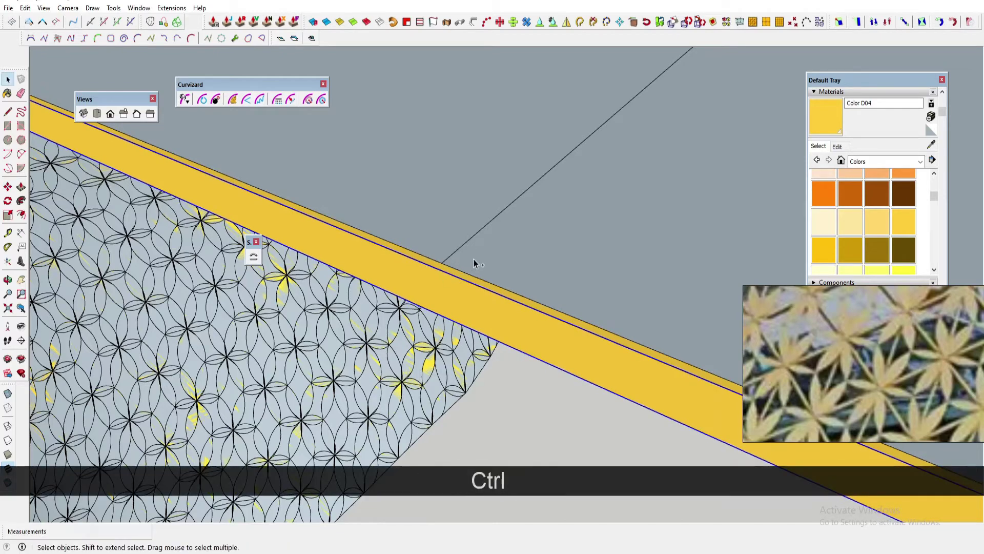
Add the grid-and-surface group to the frame selection and wrap the offset frame onto the curved surface with Flowify.
{"action": "left_click", "coordinate": [482, 258], "text": "ctrl"}
{"action": "mouse_move", "coordinate": [482, 259]}
{"action": "middle_mouse_down"}
{"action": "mouse_move", "coordinate": [455, 237]}
{"action": "mouse_move", "coordinate": [487, 262]}
{"action": "middle_mouse_up"}
{"action": "scroll", "coordinate": [488, 265], "scroll_direction": "down", "scroll_amount": 10}
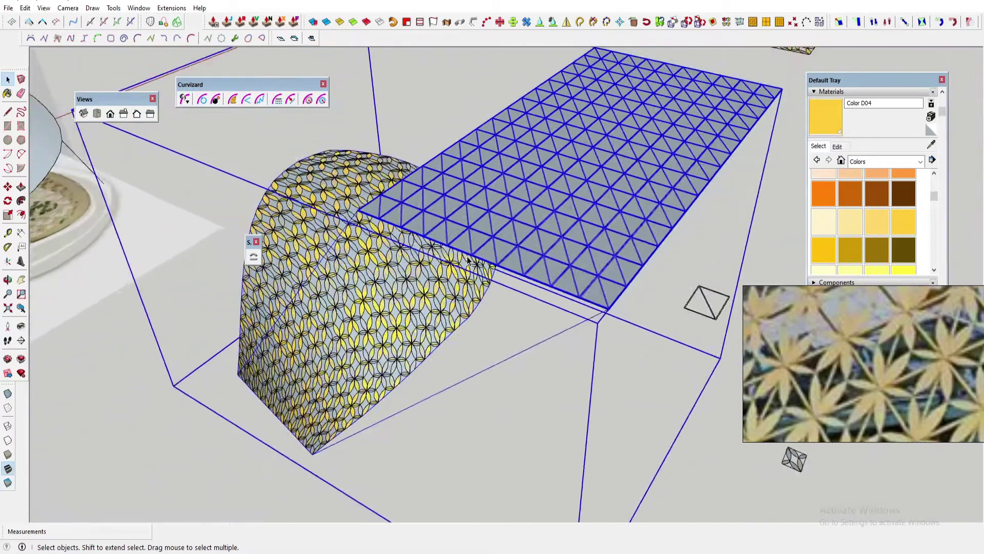
{"action": "left_click", "coordinate": [171, 7]}
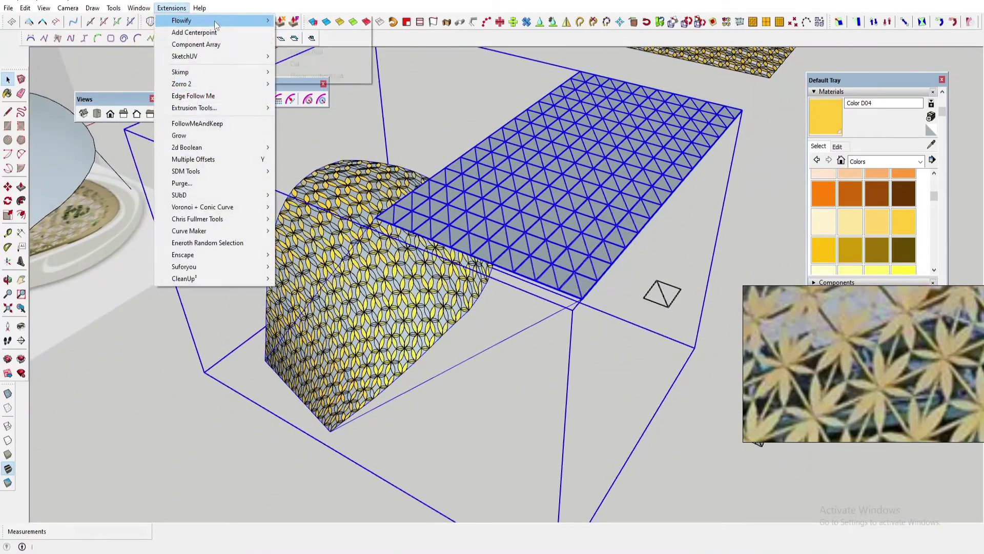
{"action": "left_click", "coordinate": [299, 21]}
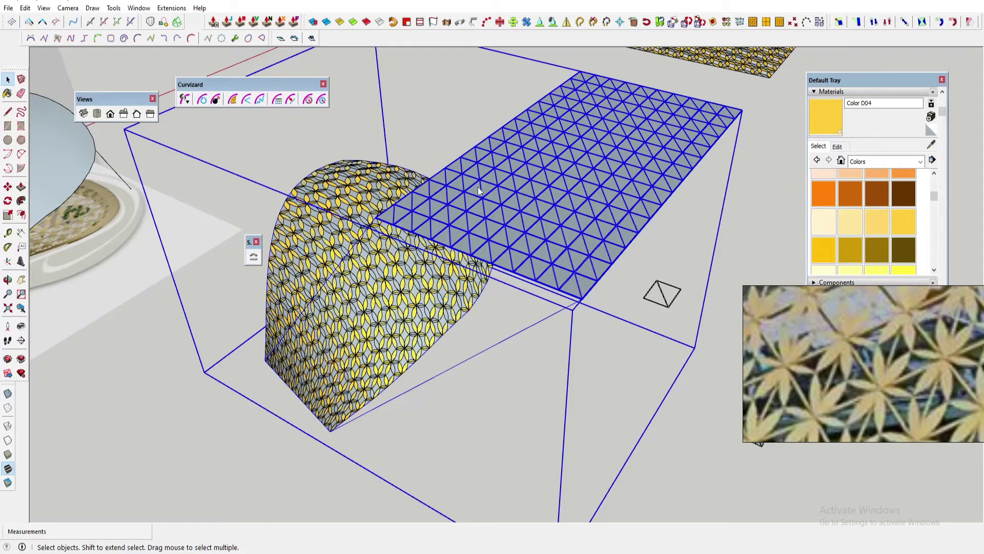
{"action": "scroll", "coordinate": [371, 264], "scroll_direction": "up", "scroll_amount": 10}
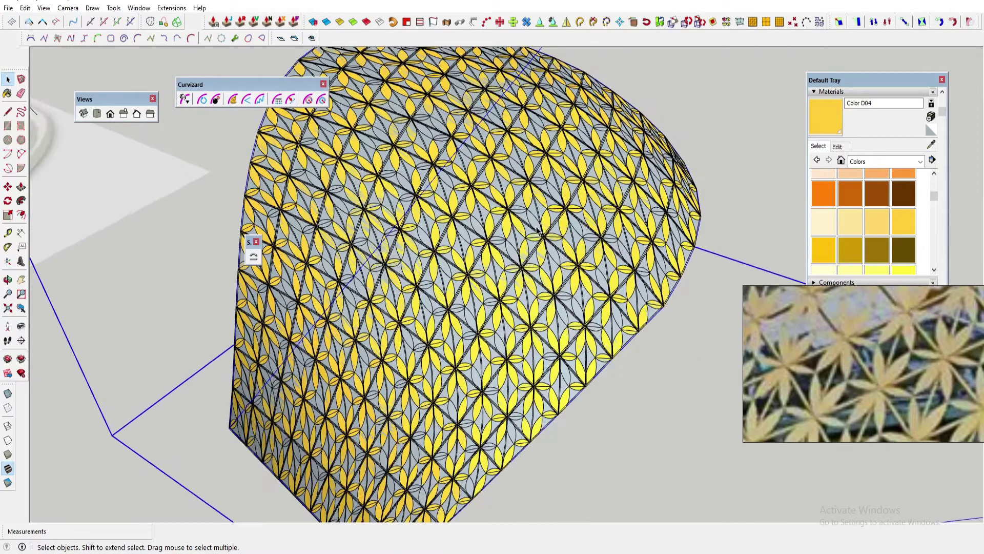
{"action": "key", "text": "space"}
Select the wrapped frame together with the leaf pattern and move them by their corner point onto the matching shell corner of the building model.
{"action": "scroll", "coordinate": [354, 324], "scroll_direction": "down", "scroll_amount": 5}
{"action": "middle_click_drag", "start_coordinate": [355, 323], "coordinate": [610, 278]}
{"action": "scroll", "coordinate": [384, 281], "scroll_direction": "up", "scroll_amount": 3}
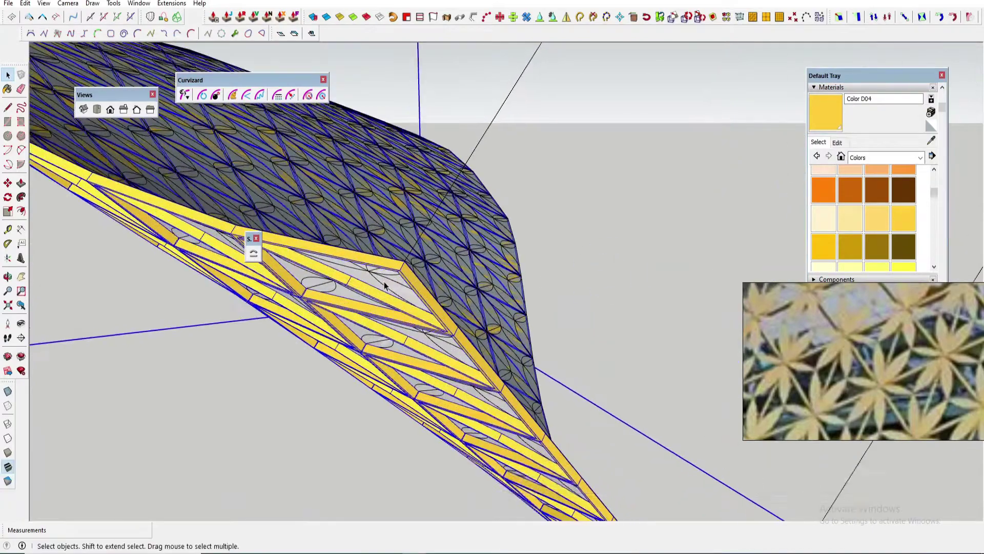
{"action": "left_click", "coordinate": [382, 279], "text": "ctrl"}
{"action": "scroll", "coordinate": [434, 312], "scroll_direction": "down", "scroll_amount": 4}
{"action": "scroll", "coordinate": [434, 316], "scroll_direction": "down", "scroll_amount": 8}
{"action": "middle_click_drag", "start_coordinate": [436, 317], "coordinate": [473, 358]}
{"action": "key", "text": "m"}
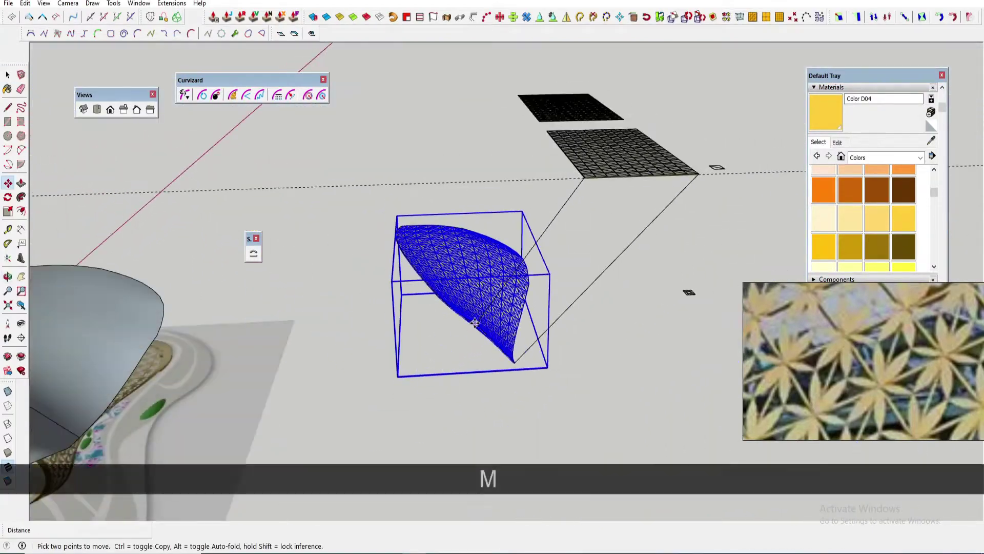
{"action": "left_click", "coordinate": [472, 325]}
{"action": "middle_click_drag", "start_coordinate": [310, 305], "coordinate": [348, 366]}
{"action": "scroll", "coordinate": [227, 264], "scroll_direction": "up", "scroll_amount": 8}
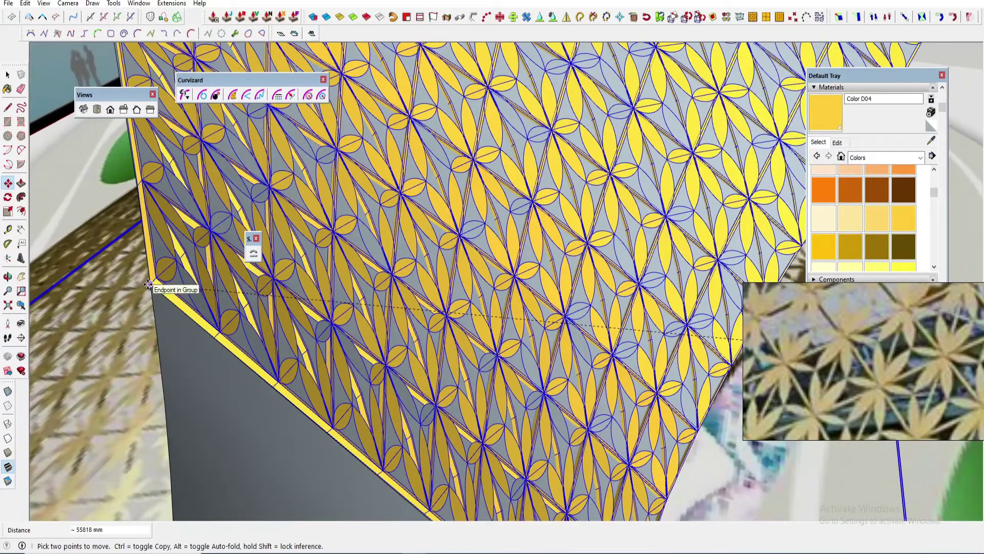
{"action": "left_click", "coordinate": [148, 283]}
{"action": "scroll", "coordinate": [148, 283], "scroll_direction": "down", "scroll_amount": 10}
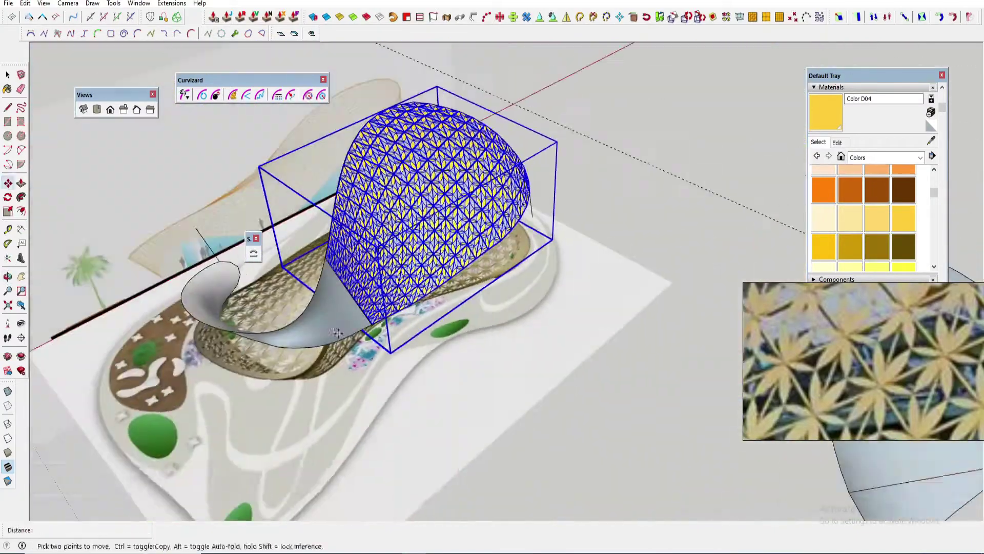
{"action": "key", "text": "space"}
Copy the smaller curled tail surface out of the building model to the empty area beside it.
{"action": "middle_click_drag", "start_coordinate": [825, 367], "coordinate": [390, 315]}
{"action": "scroll", "coordinate": [390, 315], "scroll_direction": "up", "scroll_amount": 5}
{"action": "key", "text": "space"}
{"action": "left_click", "coordinate": [390, 315]}
{"action": "scroll", "coordinate": [389, 315], "scroll_direction": "down", "scroll_amount": 6}
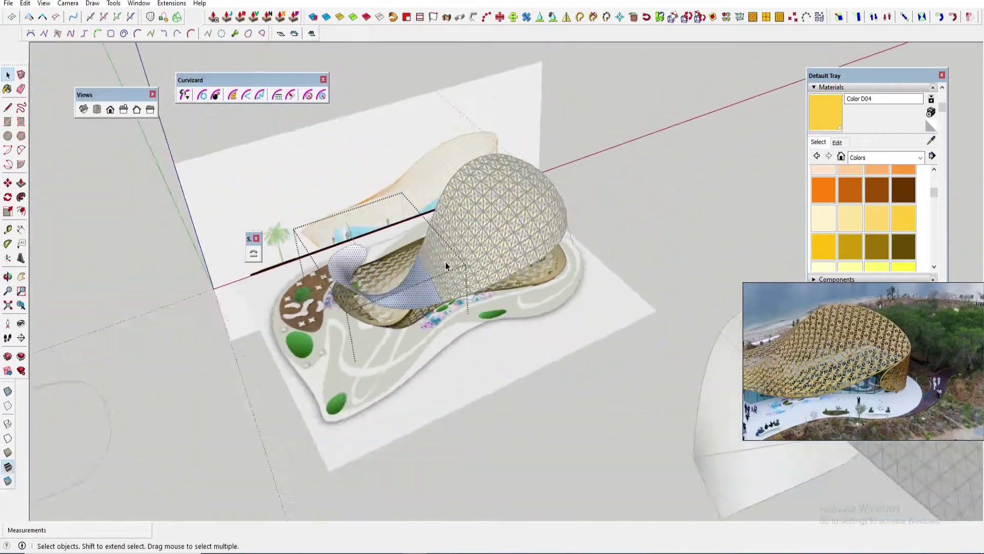
{"action": "key", "text": "m"}
{"action": "key", "text": "ctrl"}
{"action": "left_click", "coordinate": [425, 287]}
{"action": "scroll", "coordinate": [442, 362], "scroll_direction": "up", "scroll_amount": 3}
{"action": "left_click", "coordinate": [442, 361]}
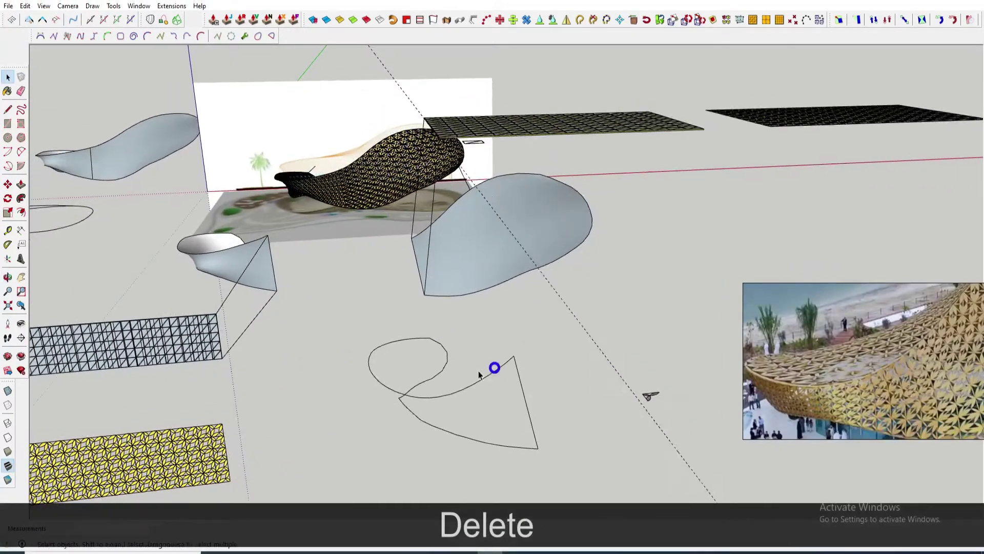
Replace the faceted edges at the narrow end of the tail outline with a two-point arc and erase the old edges.
{"action": "scroll", "coordinate": [437, 374], "scroll_direction": "up", "scroll_amount": 3}
{"action": "scroll", "coordinate": [436, 375], "scroll_direction": "up", "scroll_amount": 2}
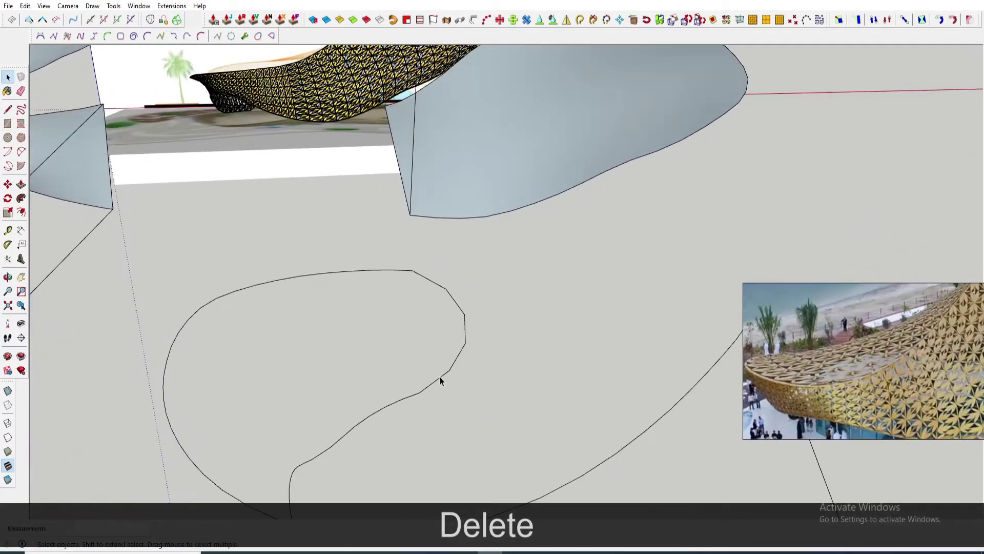
{"action": "left_click", "coordinate": [441, 375]}
{"action": "scroll", "coordinate": [436, 374], "scroll_direction": "up", "scroll_amount": 4}
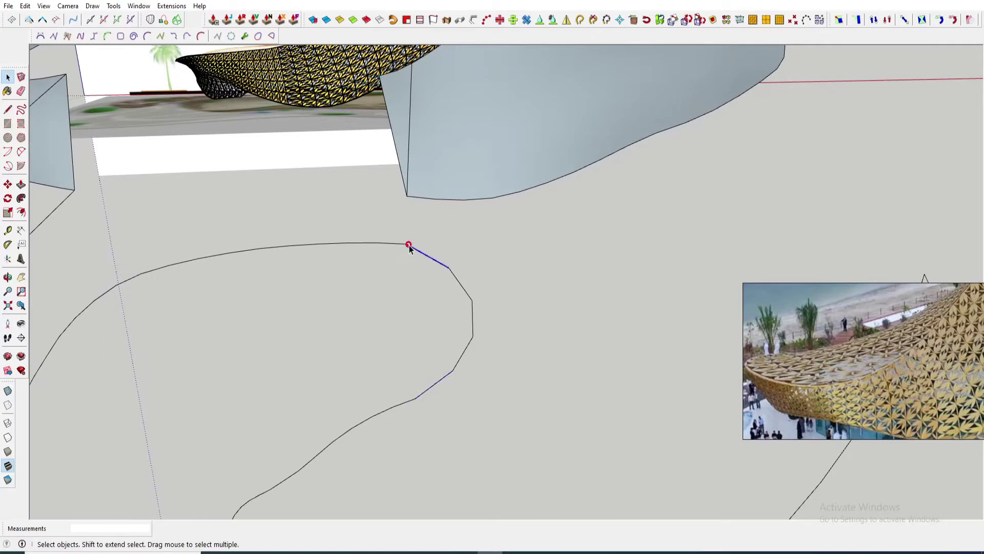
{"action": "key", "text": "a"}
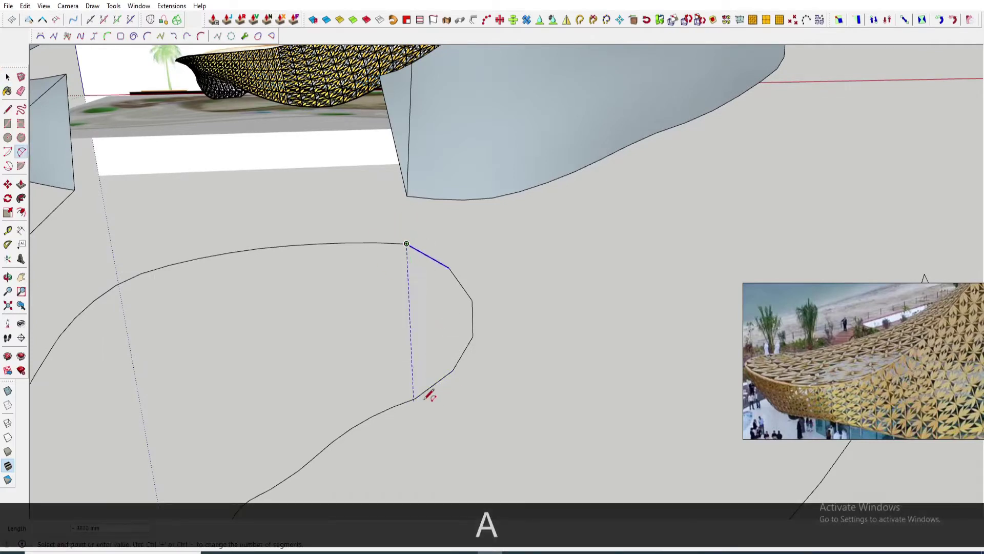
{"action": "left_click", "coordinate": [415, 398]}
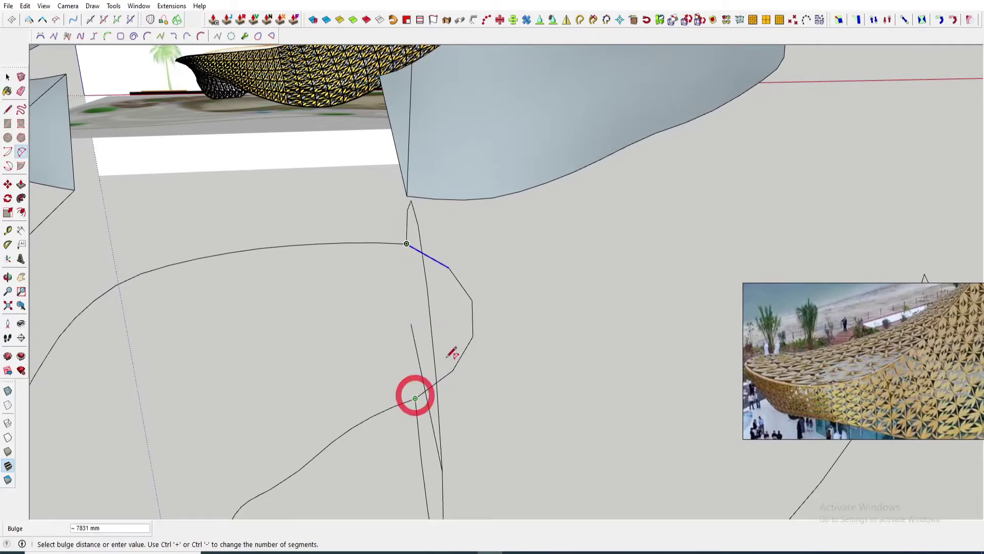
{"action": "left_click", "coordinate": [434, 309]}
{"action": "key", "text": "space"}
{"action": "middle_click_drag", "start_coordinate": [433, 310], "coordinate": [362, 540]}
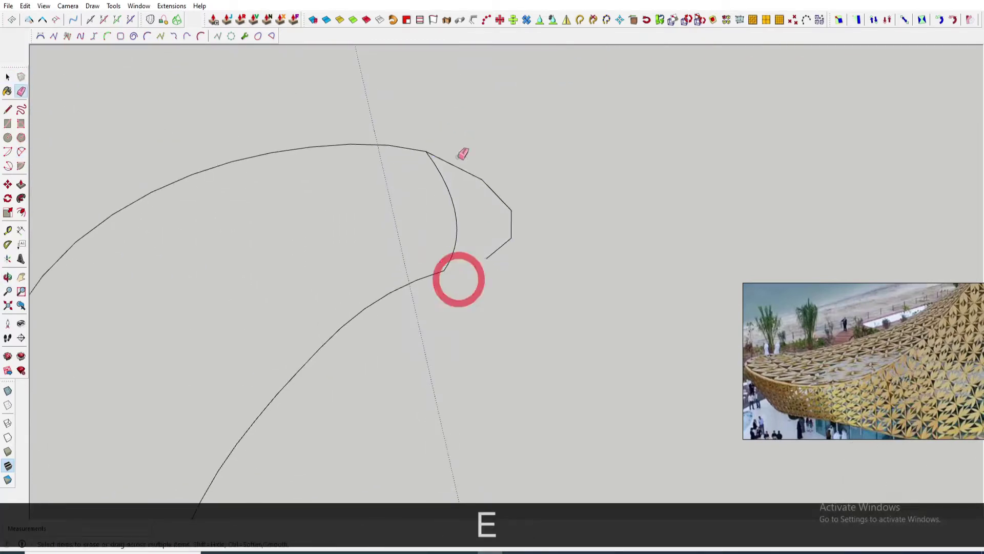
{"action": "key", "text": "space"}
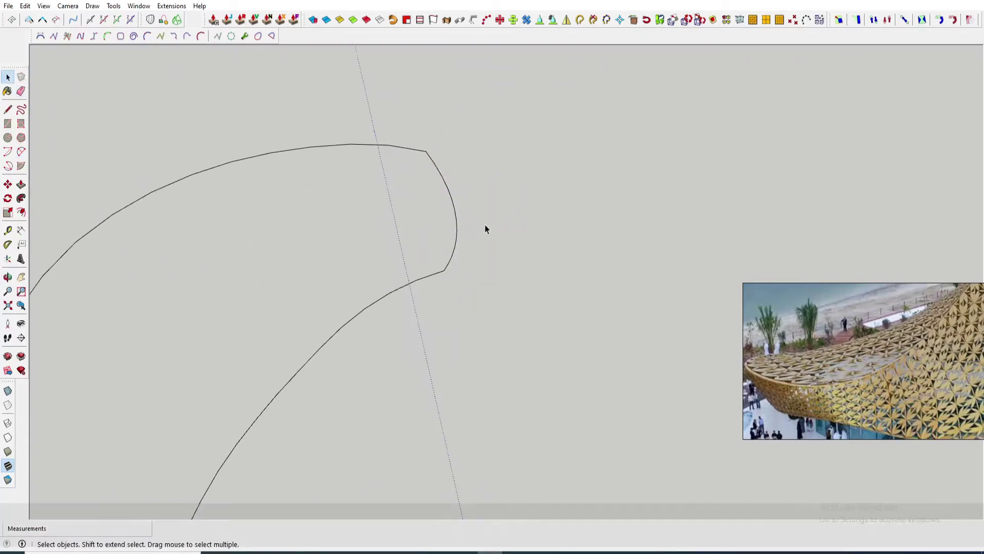
Convert the new end arc of the tail outline into equal segments with Polyline Segmentor.
{"action": "left_click", "coordinate": [451, 214]}
{"action": "right_click", "coordinate": [456, 211]}
{"action": "mouse_move", "coordinate": [531, 405]}
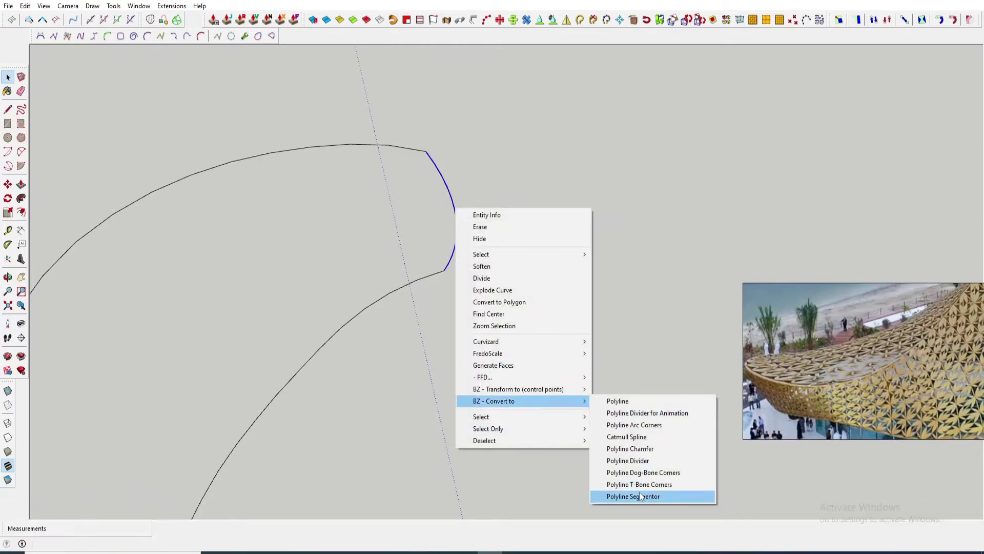
{"action": "left_click", "coordinate": [644, 496]}
{"action": "key", "text": "Return"}
{"action": "scroll", "coordinate": [529, 240], "scroll_direction": "down", "scroll_amount": 3}
{"action": "scroll", "coordinate": [488, 236], "scroll_direction": "down", "scroll_amount": 5}
{"action": "middle_click_drag", "start_coordinate": [488, 236], "coordinate": [578, 231]}
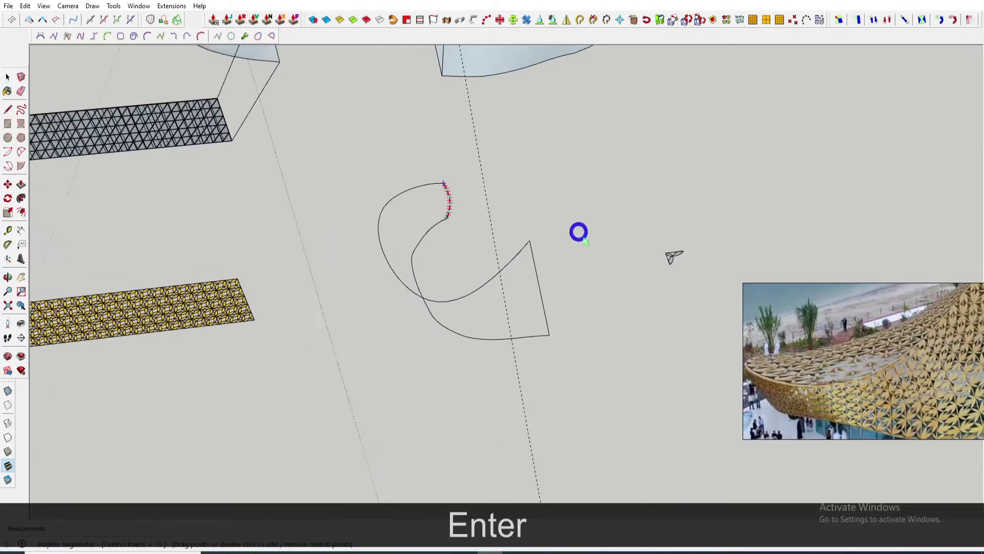
Convert the straight edge at the wide end of the tail outline with Polyline Segmentor.
{"action": "scroll", "coordinate": [559, 277], "scroll_direction": "up", "scroll_amount": 2}
{"action": "key", "text": "space"}
{"action": "left_click", "coordinate": [534, 297]}
{"action": "right_click", "coordinate": [533, 296]}
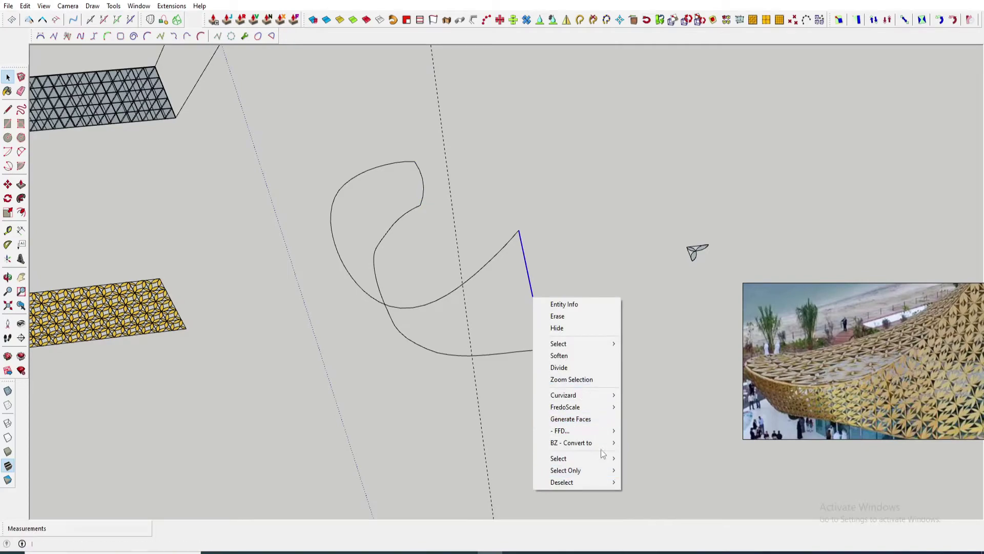
{"action": "mouse_move", "coordinate": [597, 443]}
{"action": "left_click", "coordinate": [660, 441]}
{"action": "key", "text": "Return"}
{"action": "scroll", "coordinate": [461, 254], "scroll_direction": "down", "scroll_amount": 2}
{"action": "key", "text": "space"}
Select all edges of the upper long curve of the tail outline and divide it into 30 segments with Polyline Segmentor.
{"action": "middle_click_drag", "start_coordinate": [461, 254], "coordinate": [358, 195]}
{"action": "left_click", "coordinate": [463, 281]}
{"action": "scroll", "coordinate": [359, 195], "scroll_direction": "up", "scroll_amount": 2}
{"action": "middle_click_drag", "start_coordinate": [519, 291], "coordinate": [567, 177]}
{"action": "left_click_drag", "start_coordinate": [351, 216], "coordinate": [379, 228]}
{"action": "scroll", "coordinate": [597, 206], "scroll_direction": "up", "scroll_amount": 3, "text": "ctrl"}
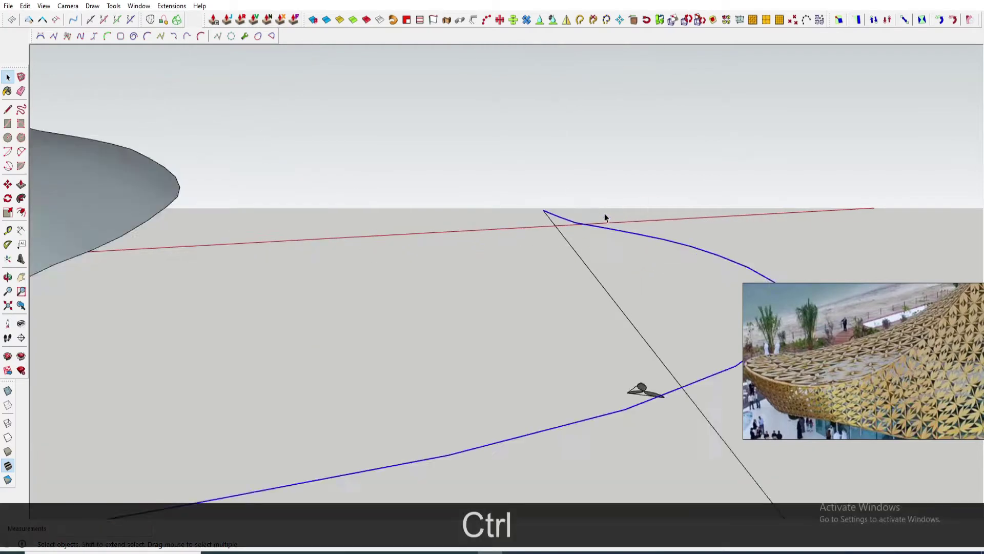
{"action": "scroll", "coordinate": [605, 214], "scroll_direction": "down", "scroll_amount": 3, "text": "ctrl"}
{"action": "right_click", "coordinate": [587, 221]}
{"action": "left_click", "coordinate": [641, 426]}
{"action": "left_click", "coordinate": [738, 426]}
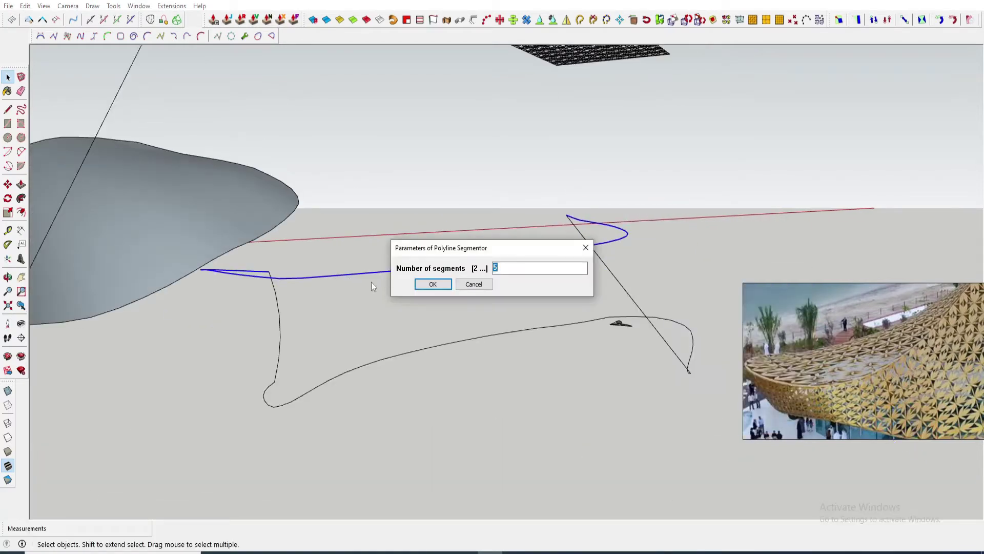
{"action": "type", "text": "30"}
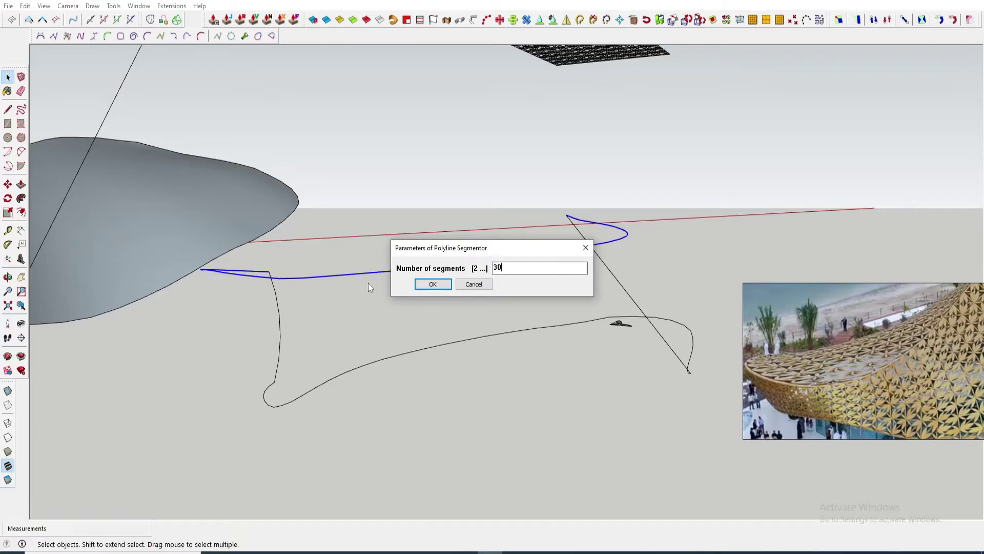
{"action": "key", "text": "Return"}
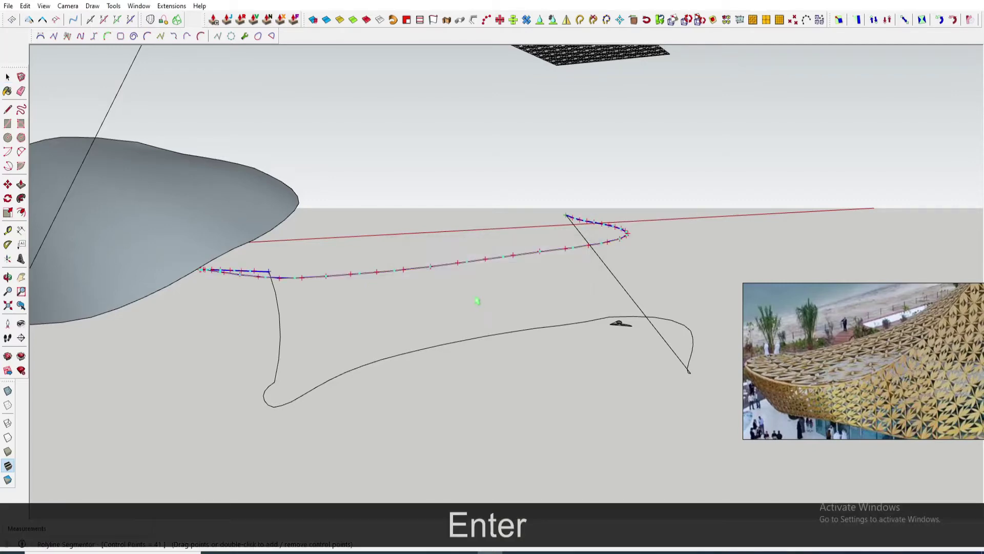
{"action": "middle_click_drag", "start_coordinate": [479, 303], "coordinate": [364, 467]}
{"action": "scroll", "coordinate": [542, 312], "scroll_direction": "up", "scroll_amount": 2}
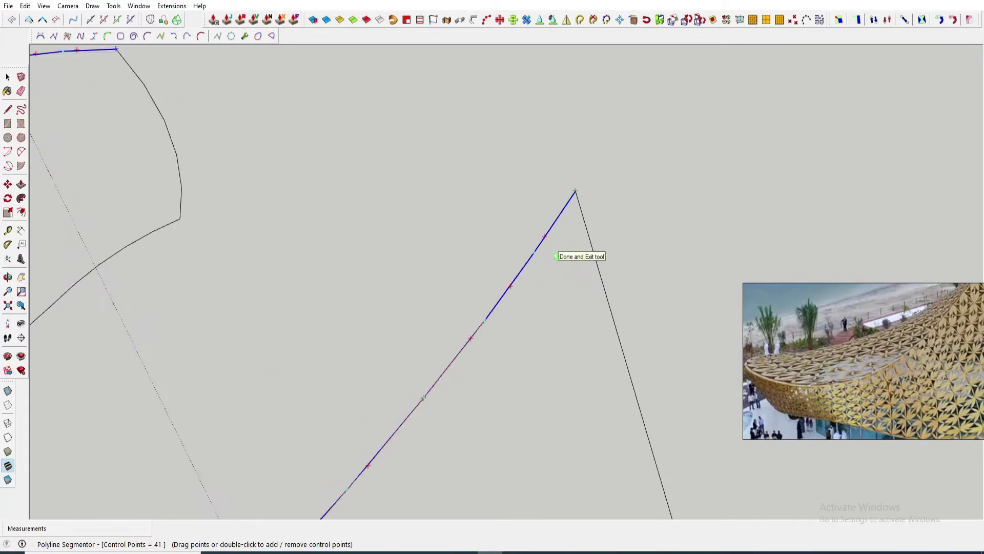
{"action": "scroll", "coordinate": [556, 257], "scroll_direction": "down", "scroll_amount": 6}
{"action": "scroll", "coordinate": [553, 304], "scroll_direction": "up", "scroll_amount": 5}
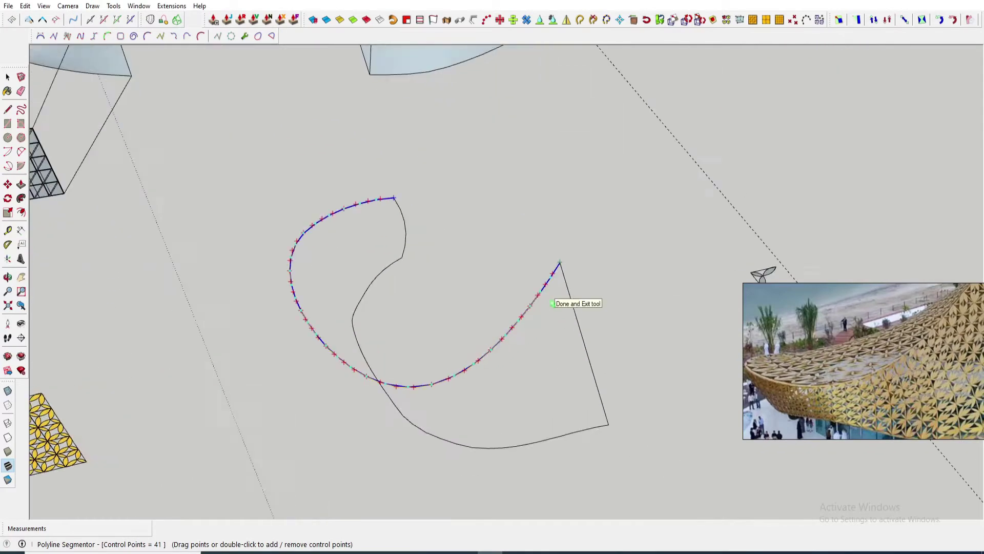
{"action": "scroll", "coordinate": [552, 303], "scroll_direction": "up", "scroll_amount": 1}
{"action": "left_click", "coordinate": [551, 304]}
{"action": "scroll", "coordinate": [550, 277], "scroll_direction": "up", "scroll_amount": 2}
{"action": "key", "text": "space"}
{"action": "key", "text": "l"}
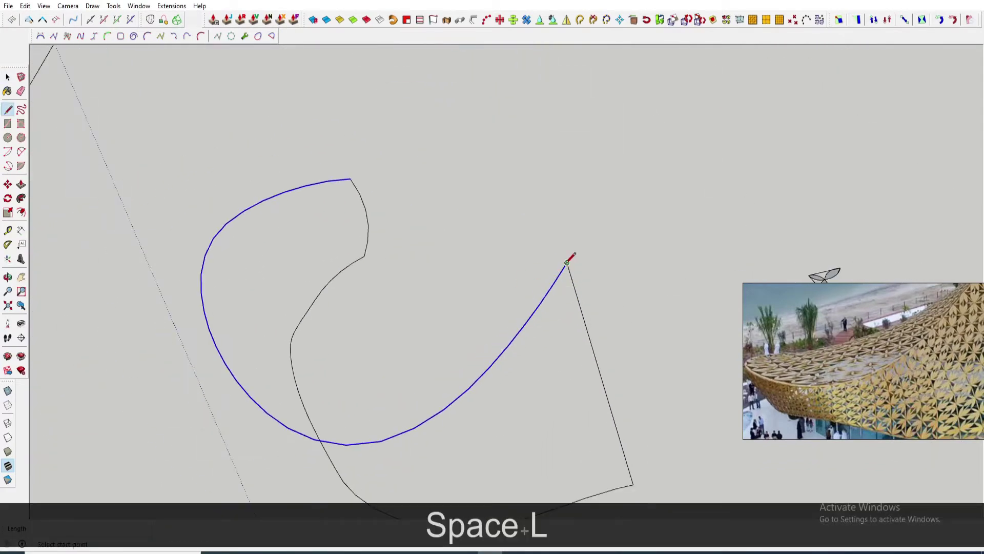
{"action": "left_click", "coordinate": [566, 262]}
{"action": "key", "text": "space"}
{"action": "scroll", "coordinate": [561, 274], "scroll_direction": "down", "scroll_amount": 5}
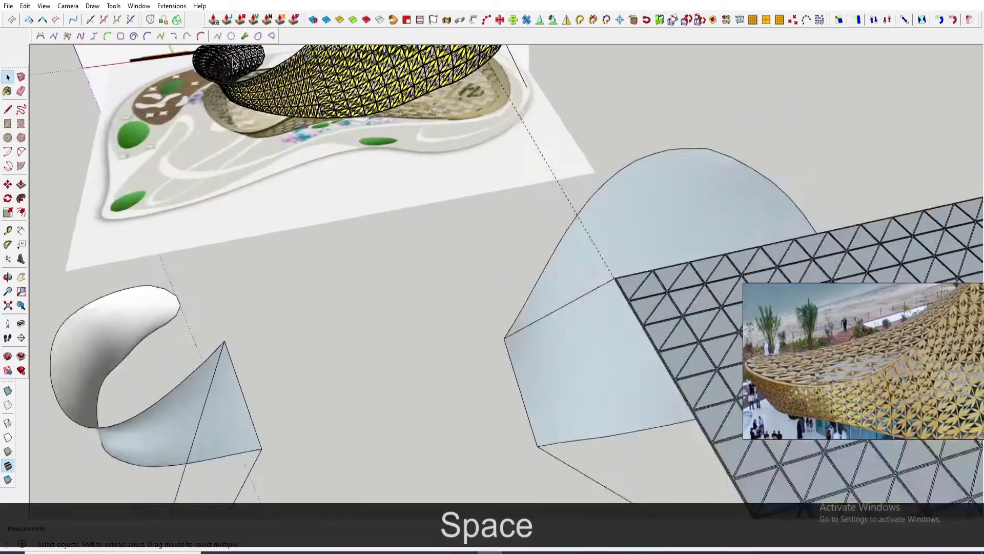
{"action": "key", "text": "l"}
{"action": "left_click", "coordinate": [389, 154]}
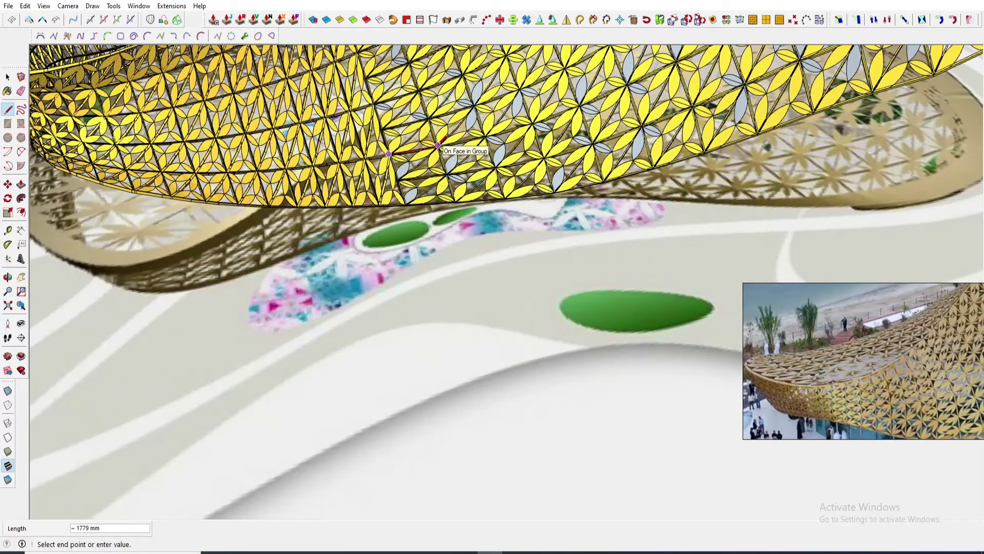
{"action": "key", "text": "space"}
Select all edges of the lower long curve of the tail outline and convert it with Polyline Segmentor.
{"action": "scroll", "coordinate": [437, 145], "scroll_direction": "down", "scroll_amount": 8}
{"action": "scroll", "coordinate": [579, 354], "scroll_direction": "up", "scroll_amount": 3}
{"action": "middle_click_drag", "start_coordinate": [523, 354], "coordinate": [560, 266]}
{"action": "left_click", "coordinate": [557, 336]}
{"action": "scroll", "coordinate": [623, 230], "scroll_direction": "up", "scroll_amount": 3}
{"action": "scroll", "coordinate": [528, 229], "scroll_direction": "up", "scroll_amount": 3}
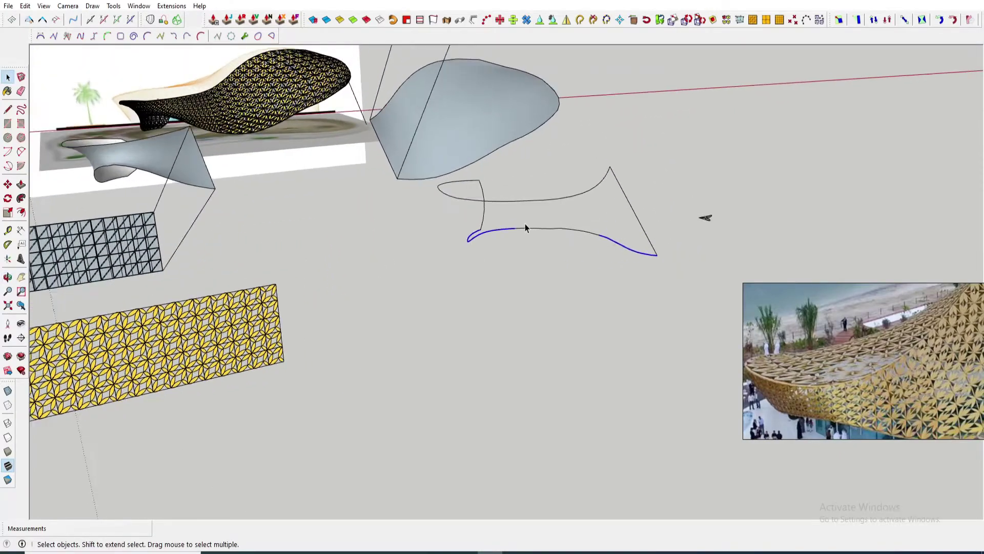
{"action": "left_click", "coordinate": [635, 266], "text": "ctrl"}
{"action": "scroll", "coordinate": [615, 246], "scroll_direction": "up", "scroll_amount": 2}
{"action": "right_click", "coordinate": [610, 235]}
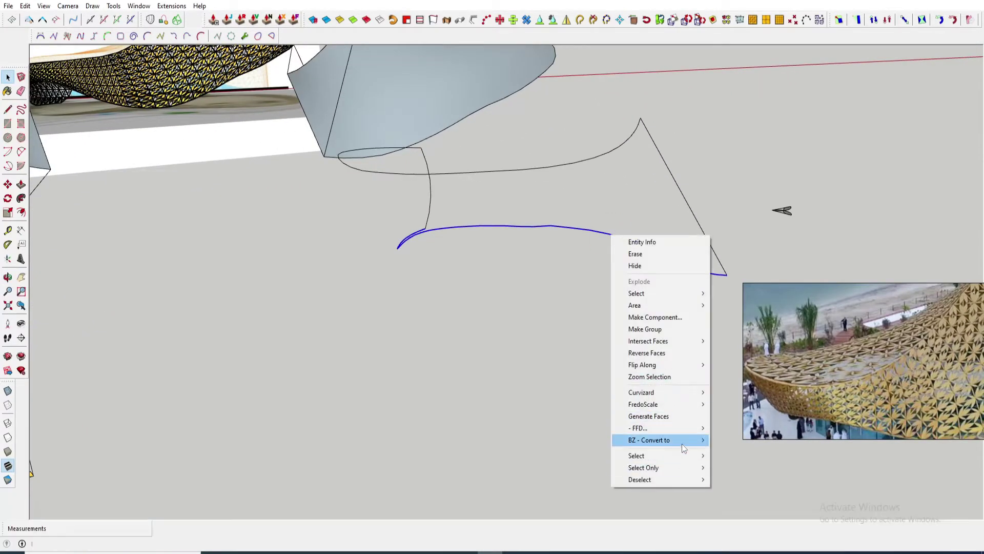
{"action": "mouse_move", "coordinate": [681, 442]}
{"action": "left_click", "coordinate": [738, 442]}
{"action": "left_click", "coordinate": [432, 285]}
{"action": "key", "text": "Return"}
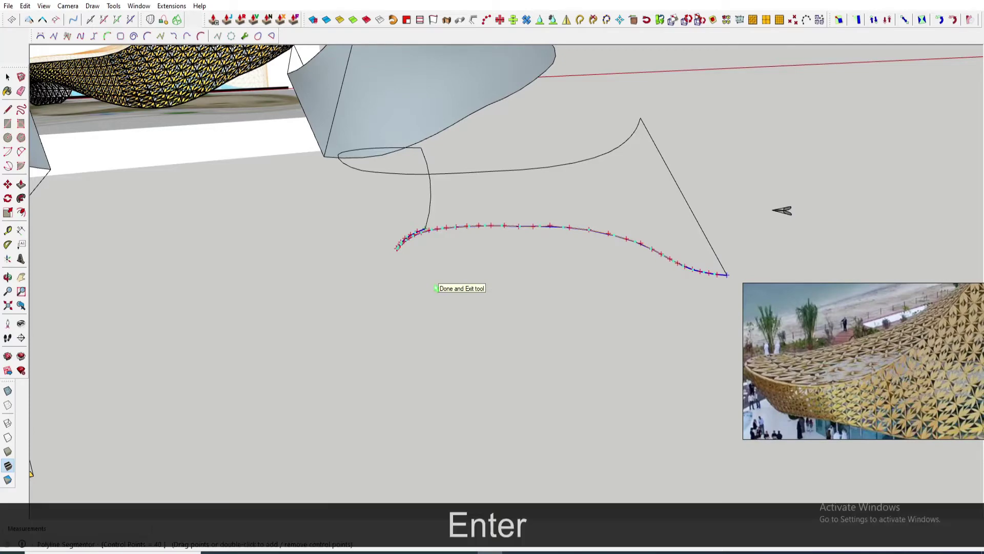
{"action": "key", "text": "space"}
Generate a skinned surface from the four segmented curves of the tail outline with the Skinning tool.
{"action": "middle_click_drag", "start_coordinate": [435, 288], "coordinate": [473, 311]}
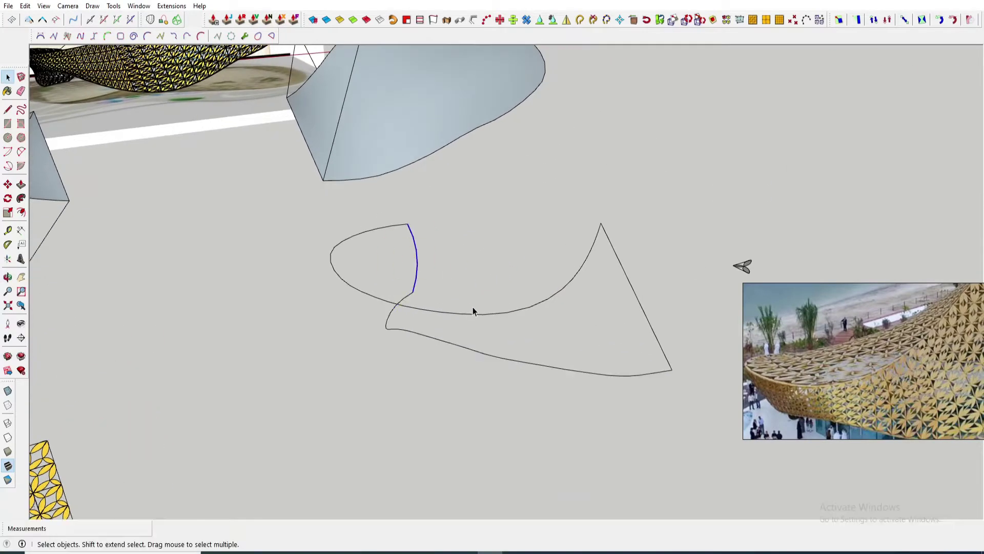
{"action": "left_click", "coordinate": [177, 21]}
{"action": "left_click", "coordinate": [621, 265]}
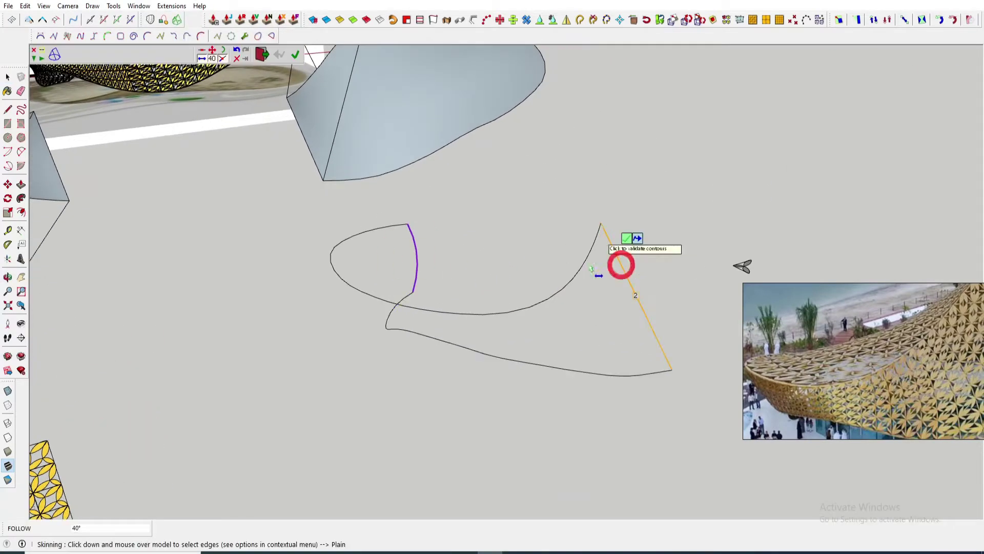
{"action": "left_click", "coordinate": [580, 340]}
{"action": "middle_click_drag", "start_coordinate": [589, 333], "coordinate": [573, 307]}
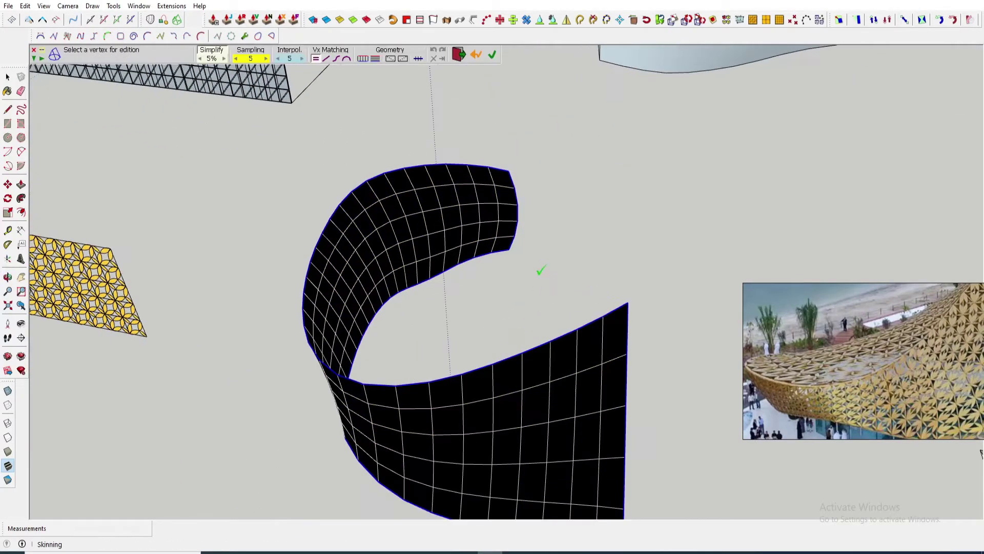
{"action": "left_click", "coordinate": [533, 275]}
Select the edges at the narrow end of the new tail surface and stretch them outward with Scale.
{"action": "scroll", "coordinate": [534, 275], "scroll_direction": "up", "scroll_amount": 5}
{"action": "scroll", "coordinate": [495, 205], "scroll_direction": "up", "scroll_amount": 3}
{"action": "key", "text": "space"}
{"action": "triple_click", "coordinate": [494, 202]}
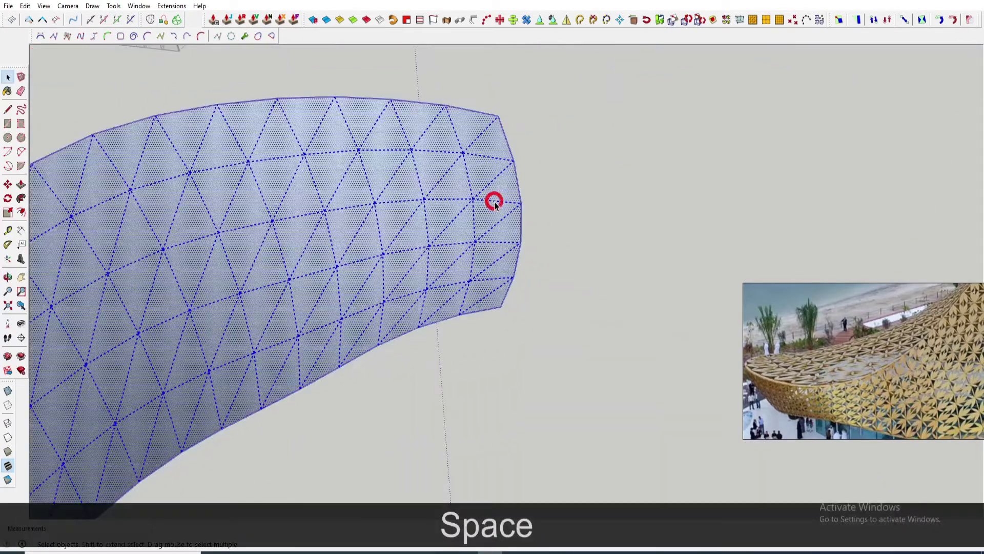
{"action": "middle_click_drag", "start_coordinate": [524, 213], "coordinate": [492, 234]}
{"action": "left_click_drag", "start_coordinate": [496, 102], "coordinate": [556, 313]}
{"action": "key", "text": "s"}
{"action": "scroll", "coordinate": [530, 217], "scroll_direction": "up", "scroll_amount": 5}
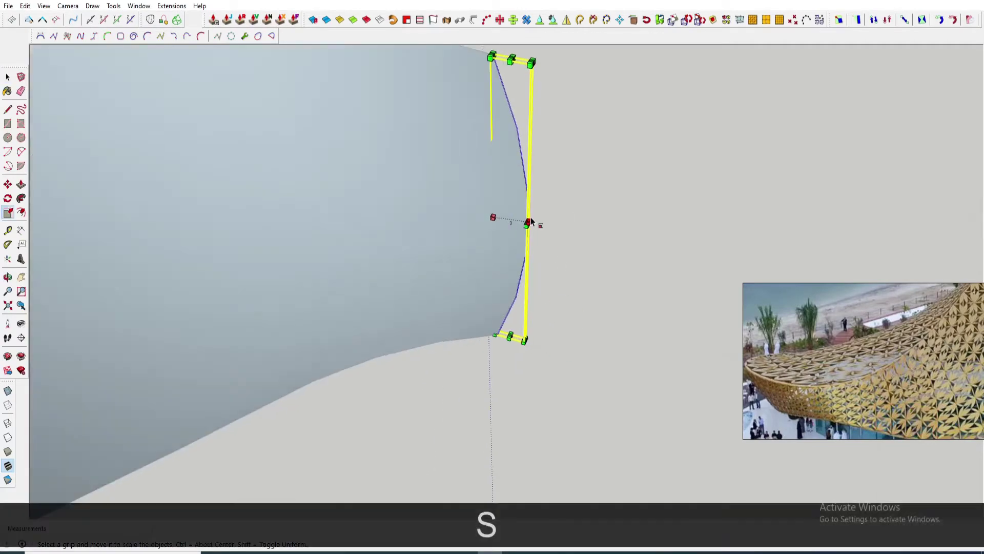
{"action": "left_click_drag", "start_coordinate": [519, 218], "coordinate": [653, 237]}
{"action": "scroll", "coordinate": [615, 231], "scroll_direction": "down", "scroll_amount": 10}
{"action": "key", "text": "space"}
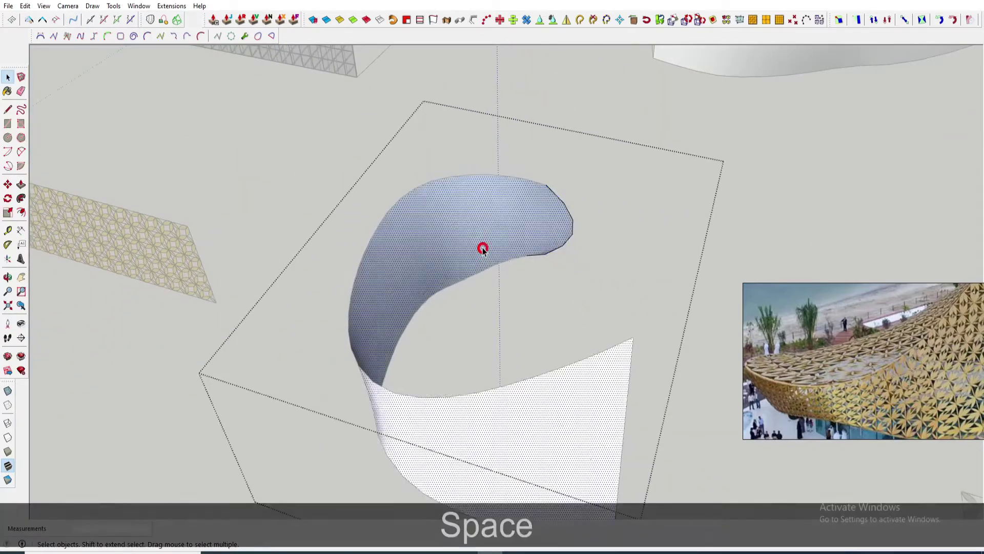
{"action": "key", "text": "Escape"}
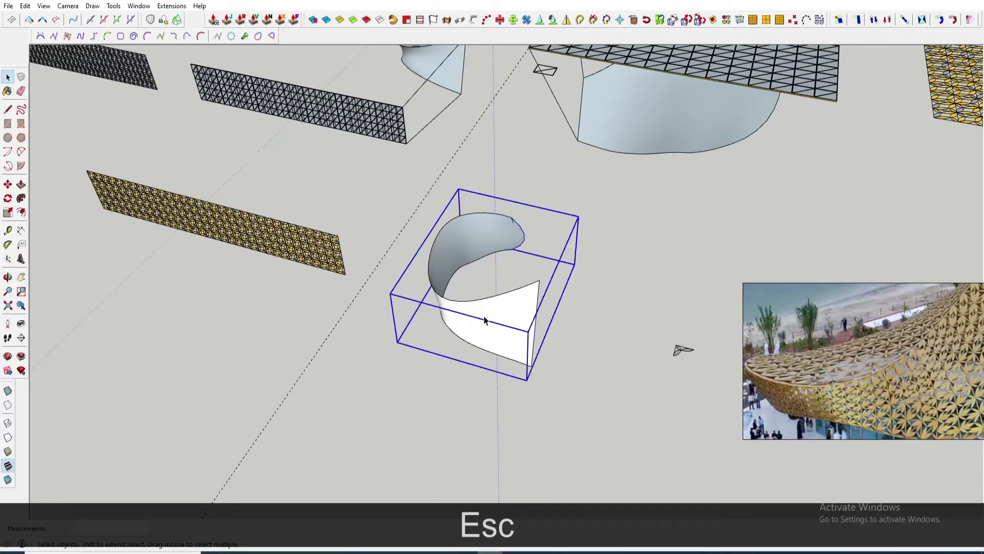
Move the skinned tail surface group away from its segmented outline into open space.
{"action": "scroll", "coordinate": [485, 308], "scroll_direction": "down", "scroll_amount": 2}
{"action": "key", "text": "m"}
{"action": "left_click", "coordinate": [488, 327]}
{"action": "scroll", "coordinate": [429, 355], "scroll_direction": "down", "scroll_amount": 3}
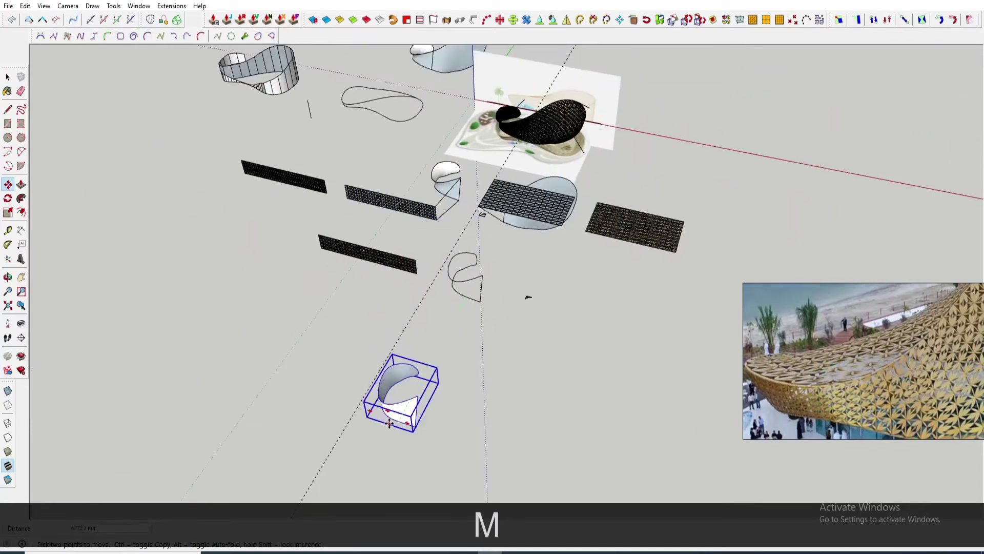
{"action": "scroll", "coordinate": [405, 405], "scroll_direction": "up", "scroll_amount": 2}
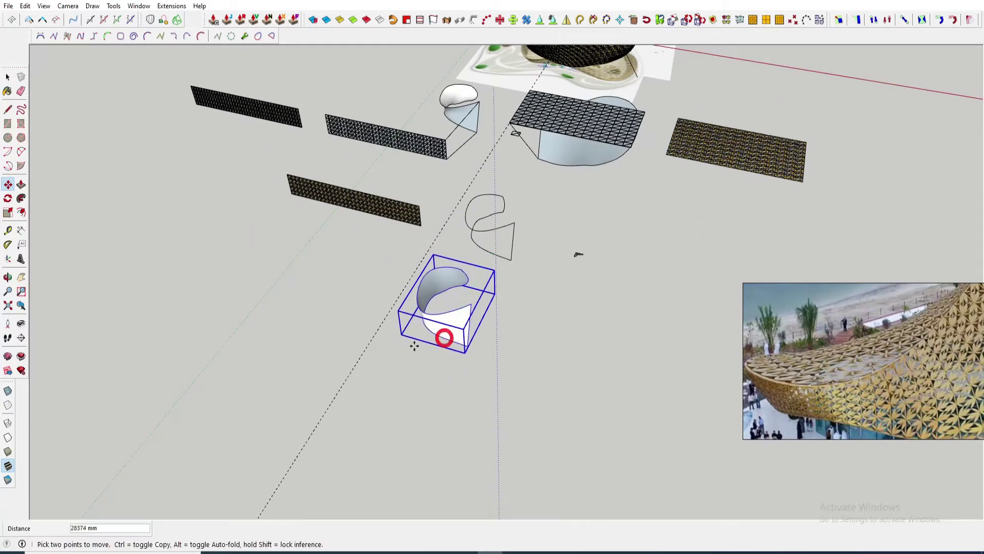
{"action": "middle_click_drag", "start_coordinate": [414, 346], "coordinate": [487, 314]}
Draw a long upright rectangle in front of the tail surface and make it a group.
{"action": "key", "text": "shift+r"}
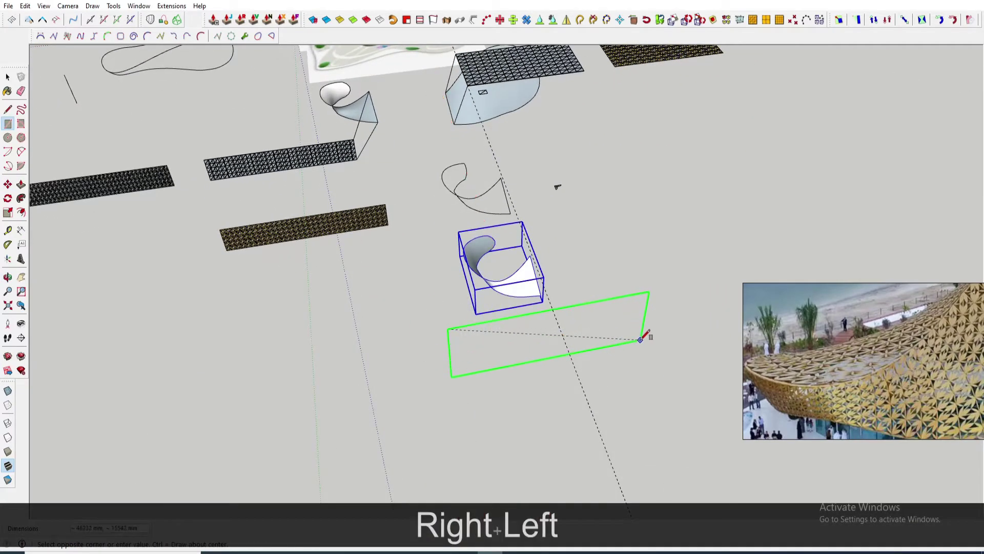
{"action": "scroll", "coordinate": [528, 328], "scroll_direction": "up", "scroll_amount": 2}
{"action": "key", "text": "space"}
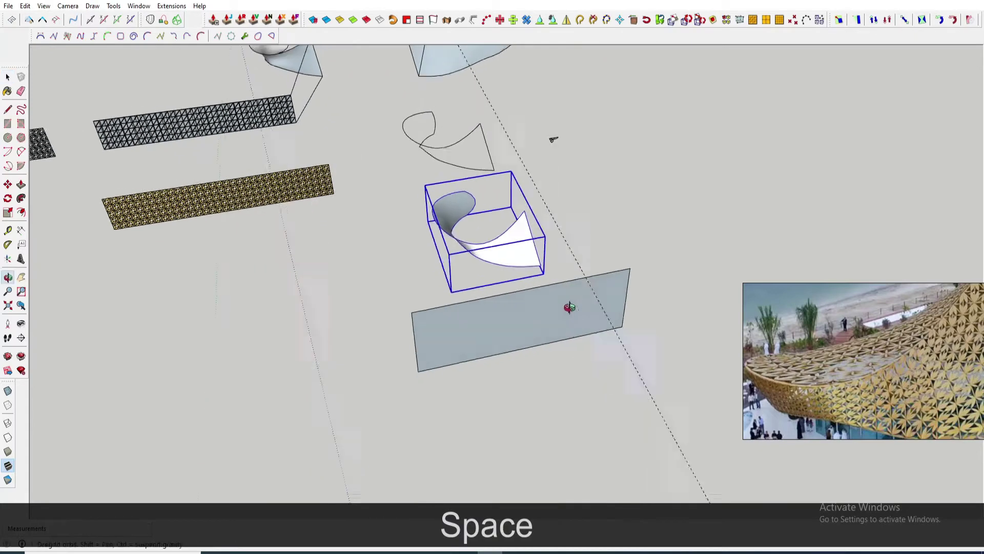
{"action": "left_click", "coordinate": [521, 300]}
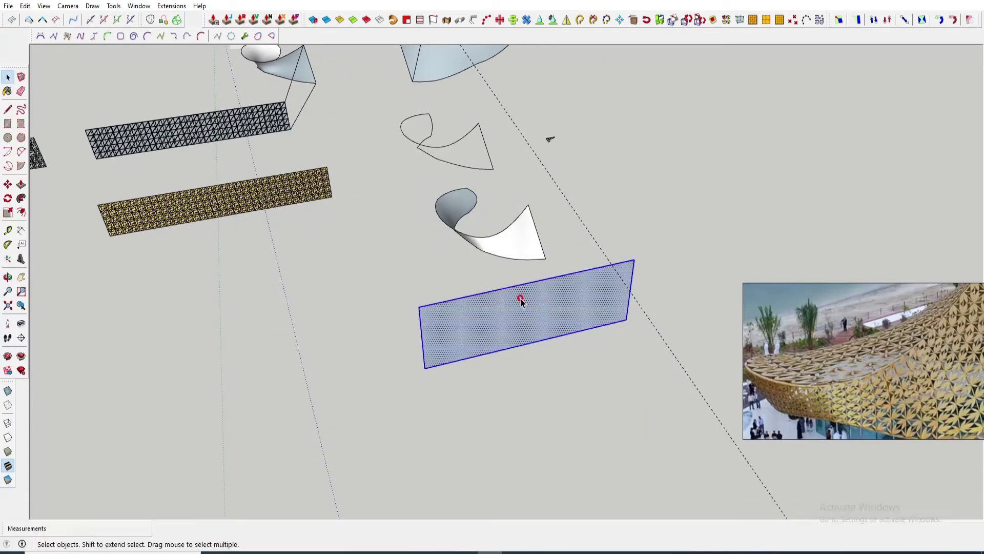
{"action": "right_click", "coordinate": [521, 299]}
{"action": "left_click", "coordinate": [554, 103]}
Try connecting the rectangle's end corners to the corners of the tail surface's wide end with two lines, and undo them.
{"action": "scroll", "coordinate": [517, 231], "scroll_direction": "up", "scroll_amount": 1}
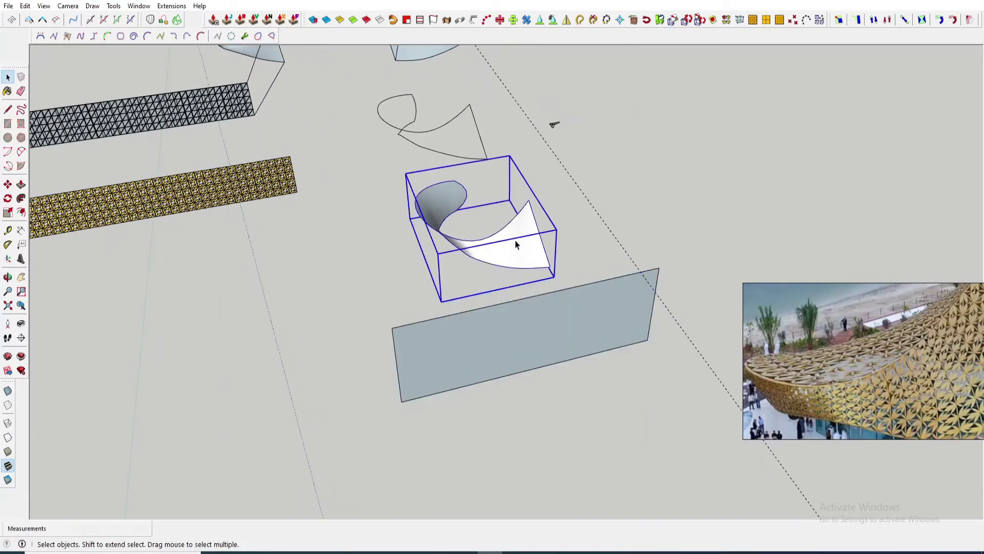
{"action": "scroll", "coordinate": [667, 264], "scroll_direction": "up", "scroll_amount": 1}
{"action": "key", "text": "l"}
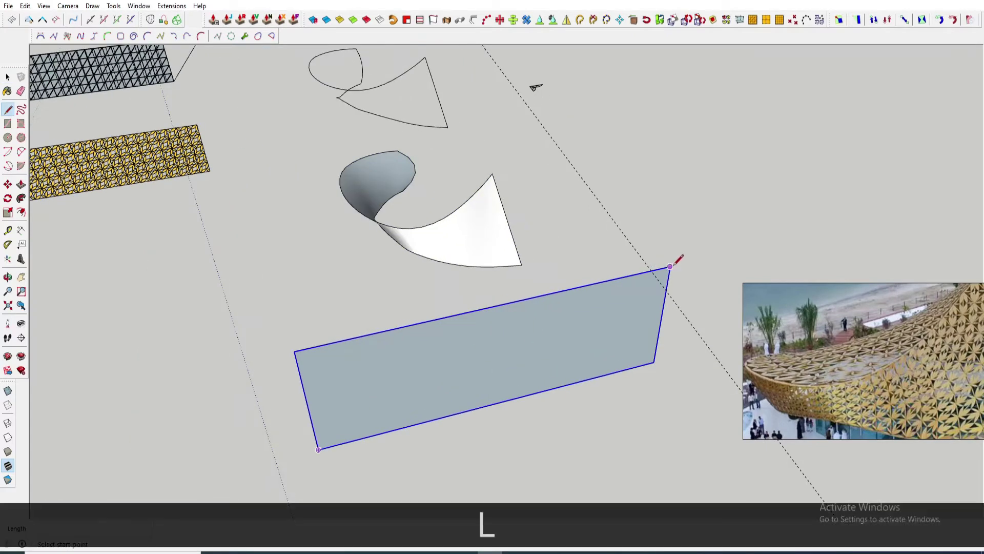
{"action": "left_click", "coordinate": [676, 260]}
{"action": "scroll", "coordinate": [477, 165], "scroll_direction": "up", "scroll_amount": 2}
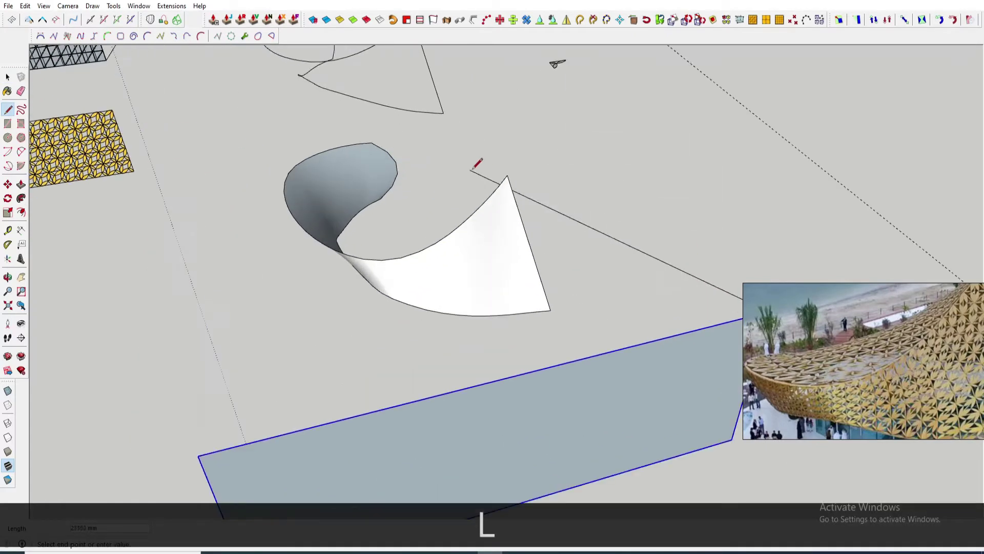
{"action": "left_click", "coordinate": [550, 309]}
{"action": "scroll", "coordinate": [564, 318], "scroll_direction": "down", "scroll_amount": 2}
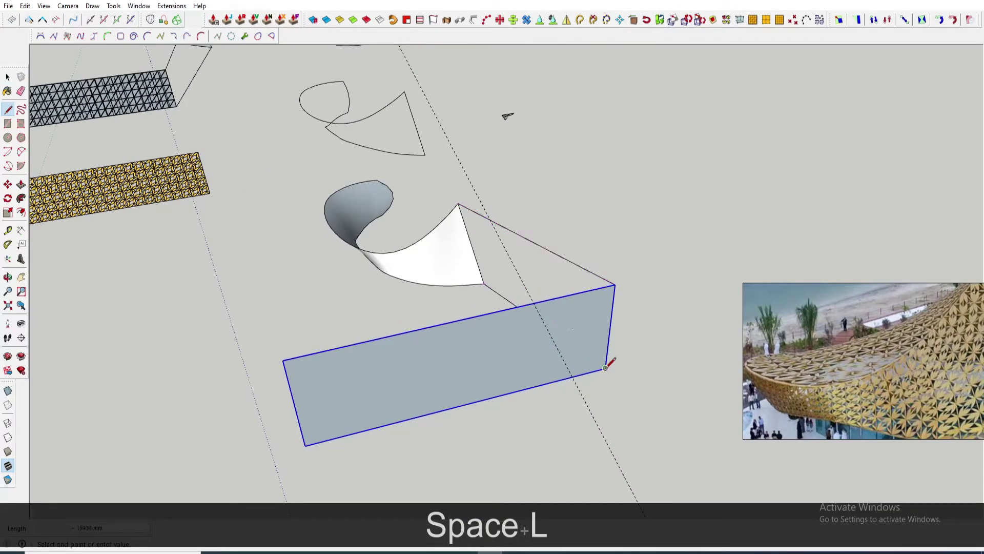
{"action": "key", "text": "space"}
{"action": "mouse_move", "coordinate": [569, 354]}
{"action": "middle_mouse_down"}
{"action": "mouse_move", "coordinate": [483, 281]}
{"action": "mouse_move", "coordinate": [563, 232]}
{"action": "mouse_move", "coordinate": [620, 248]}
{"action": "mouse_move", "coordinate": [549, 263]}
{"action": "mouse_move", "coordinate": [530, 322]}
{"action": "middle_mouse_up"}
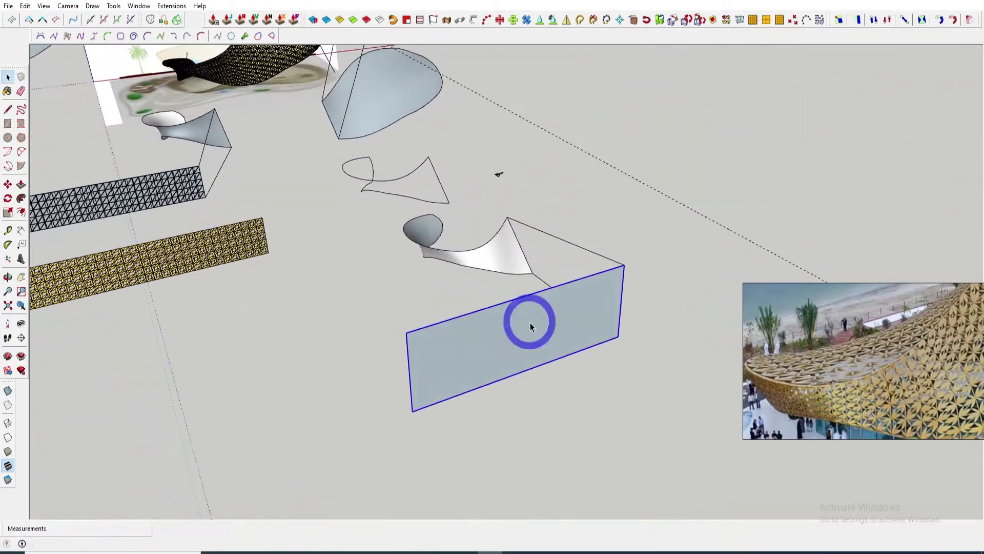
{"action": "key", "text": "ctrl"}
{"action": "key", "text": "ctrl+z"}
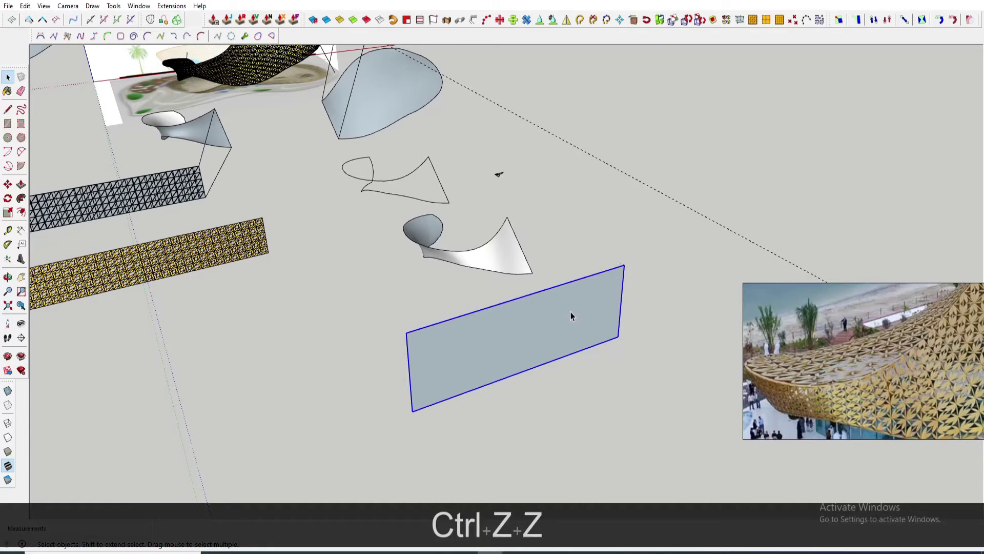
Scale the rectangle group down in height and shorten its length to a red scale of 0.89.
{"action": "left_click", "coordinate": [586, 299]}
{"action": "key", "text": "s"}
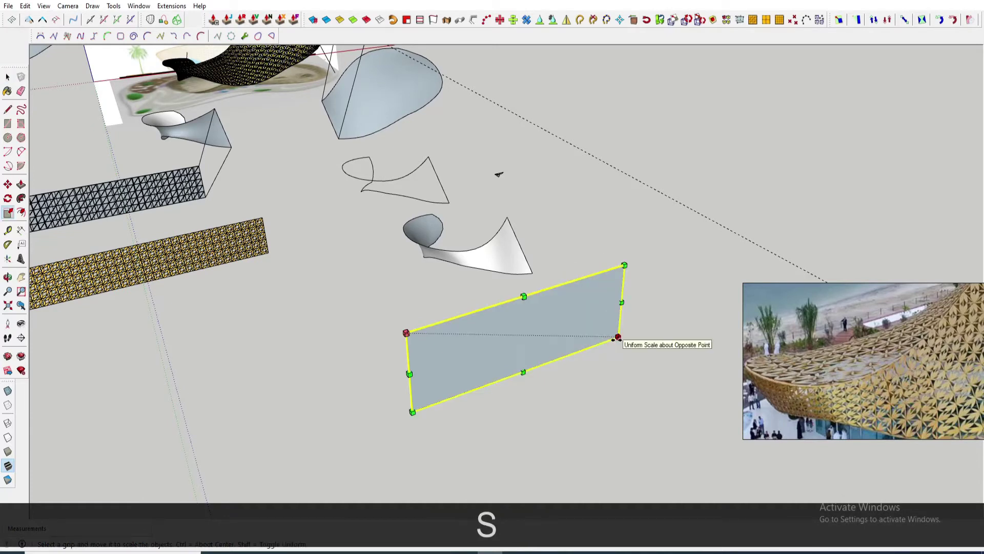
{"action": "left_click_drag", "start_coordinate": [524, 372], "coordinate": [533, 340]}
{"action": "mouse_move", "coordinate": [533, 341]}
{"action": "middle_mouse_down"}
{"action": "mouse_move", "coordinate": [479, 300]}
{"action": "mouse_move", "coordinate": [342, 306]}
{"action": "middle_mouse_up"}
{"action": "left_click_drag", "start_coordinate": [322, 316], "coordinate": [356, 302]}
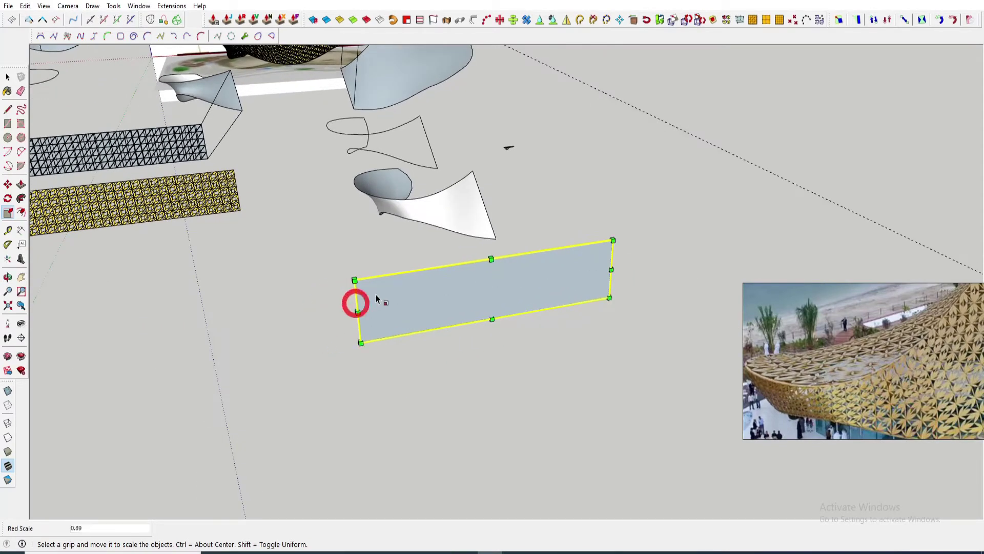
{"action": "mouse_move", "coordinate": [378, 292]}
{"action": "middle_mouse_down"}
{"action": "mouse_move", "coordinate": [409, 284]}
{"action": "mouse_move", "coordinate": [468, 318]}
{"action": "middle_mouse_up"}
{"action": "key", "text": "space"}
Draw two lines connecting the wide end's corners on the tail surface to the matching end corners of the rectangle.
{"action": "left_click", "coordinate": [486, 297]}
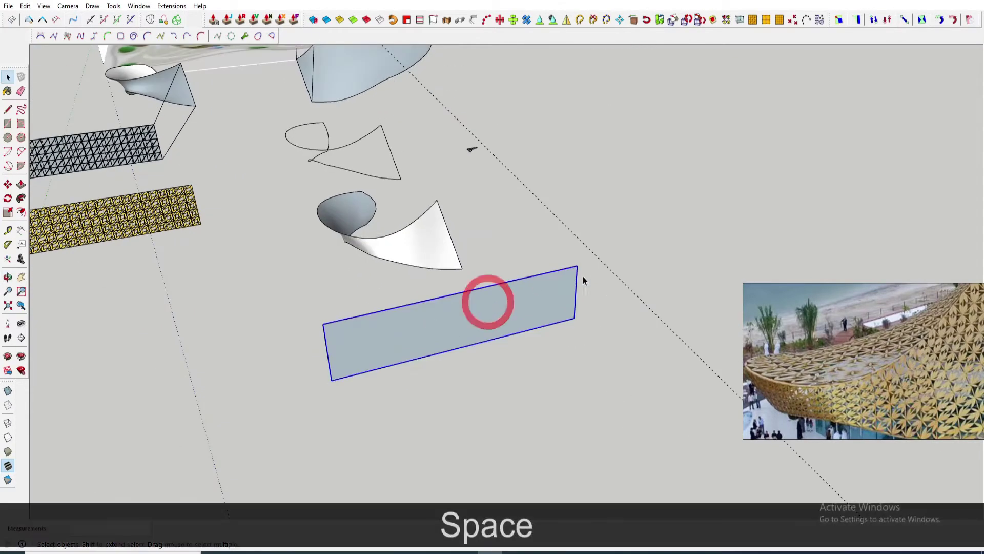
{"action": "key", "text": "l"}
{"action": "scroll", "coordinate": [446, 210], "scroll_direction": "up", "scroll_amount": 1}
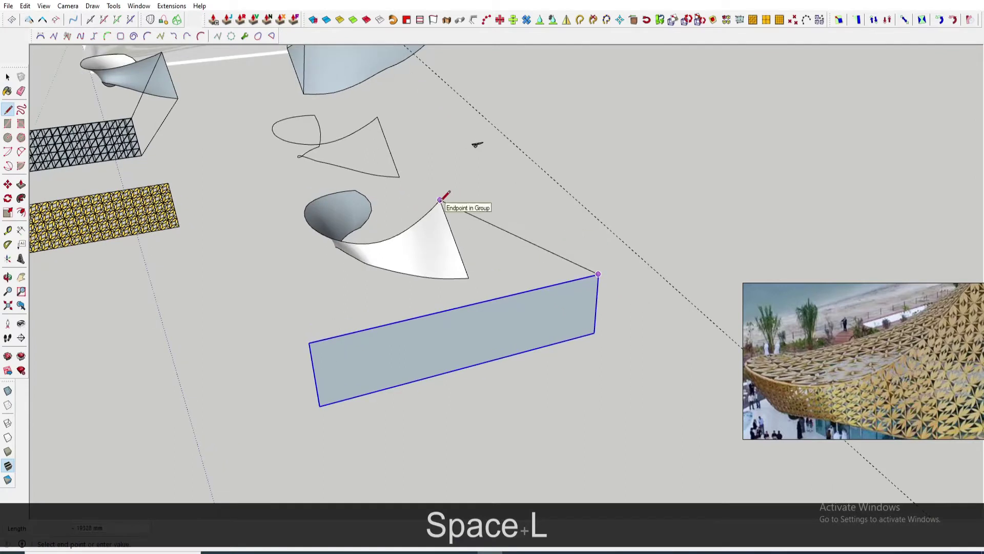
{"action": "left_click", "coordinate": [440, 200]}
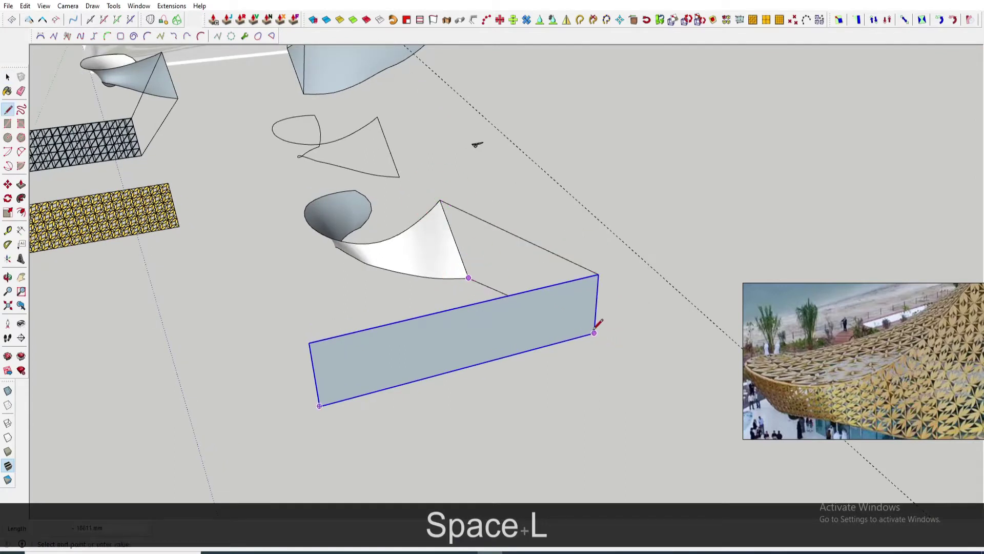
{"action": "left_click", "coordinate": [594, 331]}
{"action": "key", "text": "space"}
{"action": "left_click", "coordinate": [487, 285]}
{"action": "left_click", "coordinate": [486, 286]}
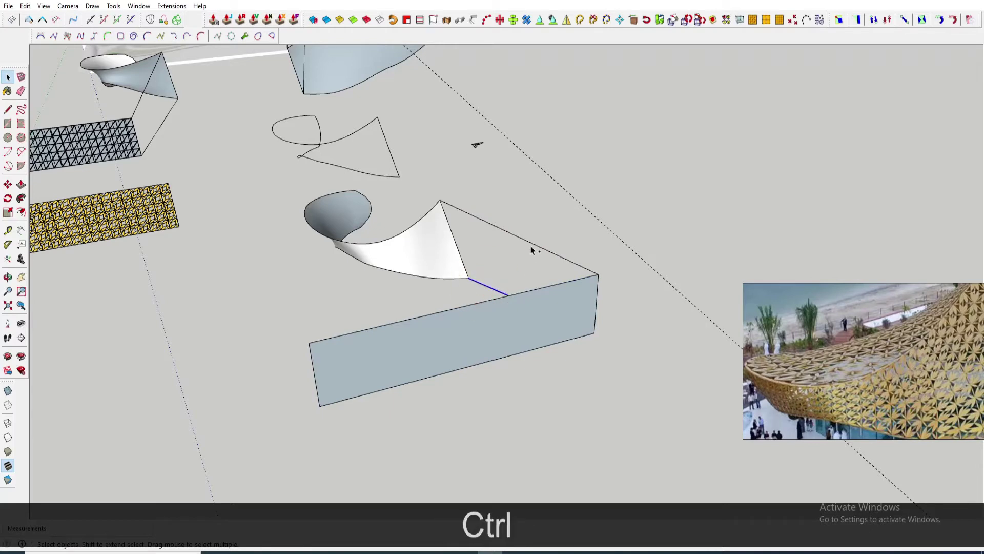
{"action": "left_click", "coordinate": [528, 244], "text": "ctrl"}
{"action": "right_click", "coordinate": [527, 244]}
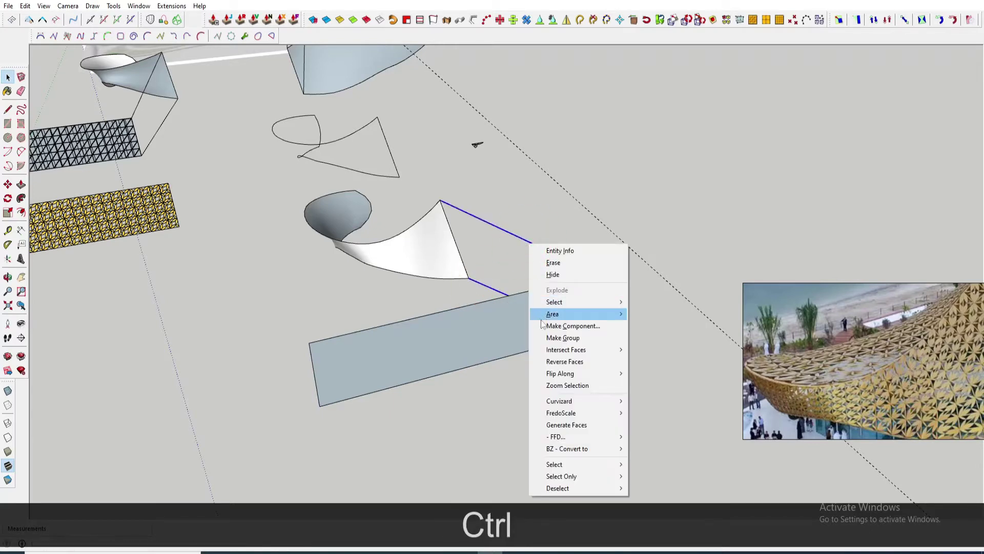
{"action": "left_click", "coordinate": [492, 336]}
Select both connecting lines and make them a group.
{"action": "left_click", "coordinate": [482, 285]}
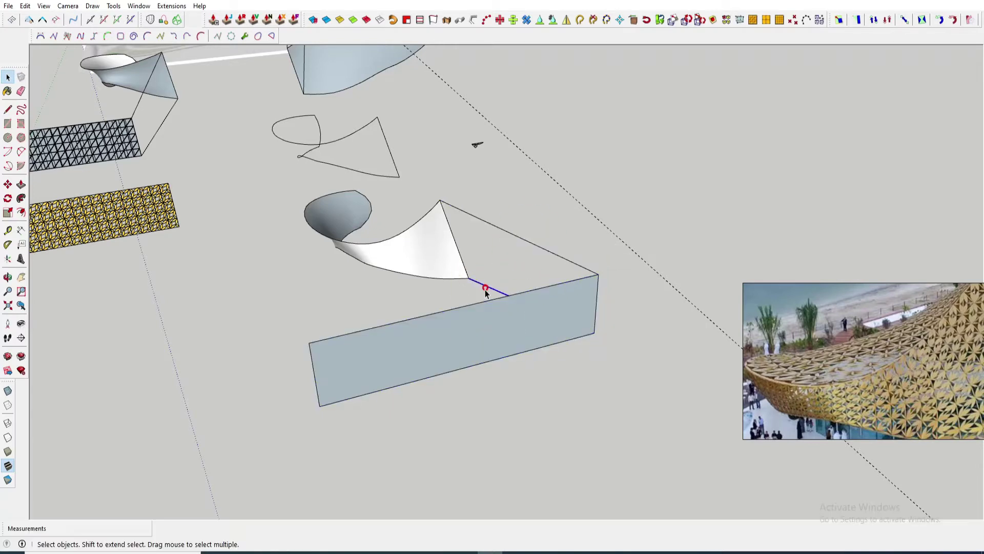
{"action": "left_click", "coordinate": [521, 239], "text": "ctrl"}
{"action": "right_click", "coordinate": [521, 239]}
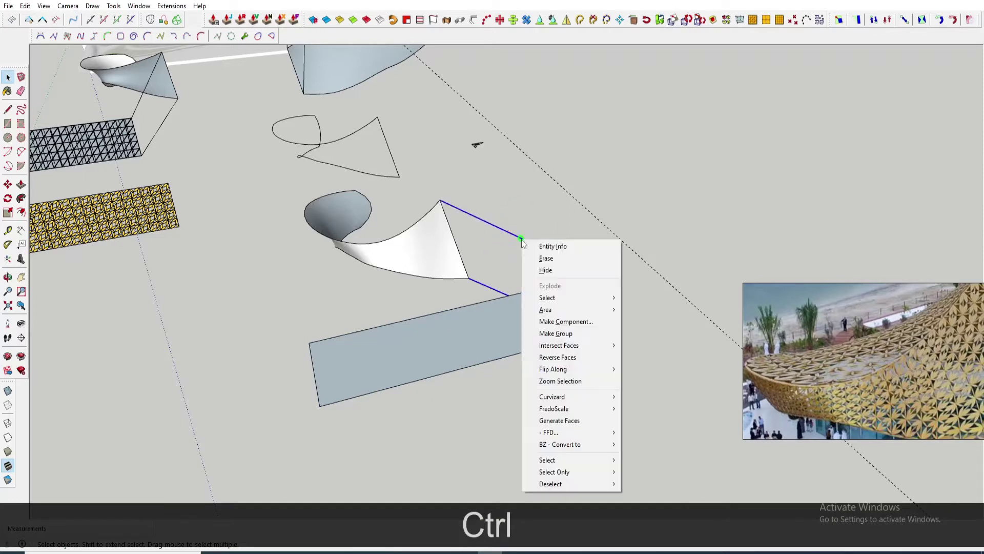
{"action": "left_click", "coordinate": [554, 332]}
Select the rectangle, the connecting lines and the tail surface and combine them into one group.
{"action": "left_click", "coordinate": [523, 335]}
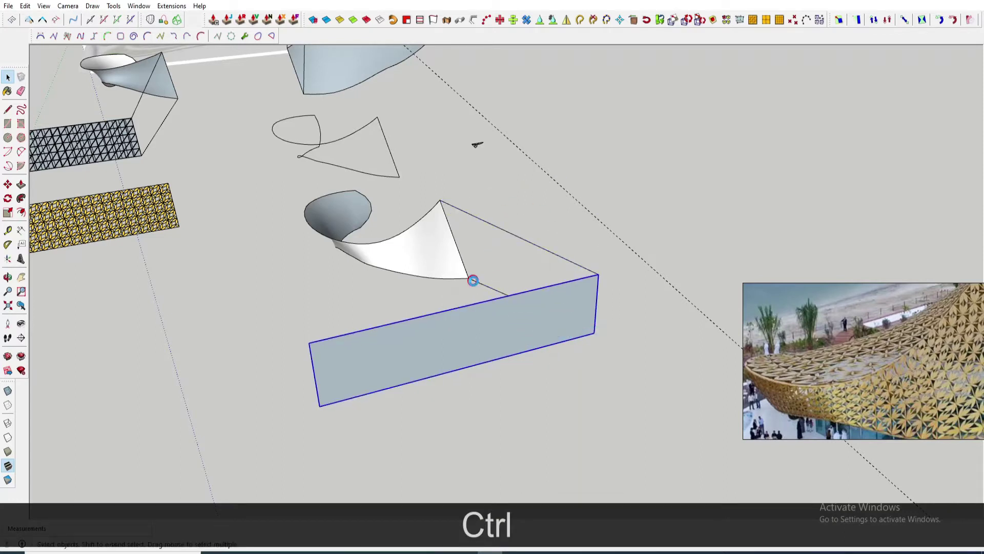
{"action": "left_click", "coordinate": [477, 280], "text": "ctrl"}
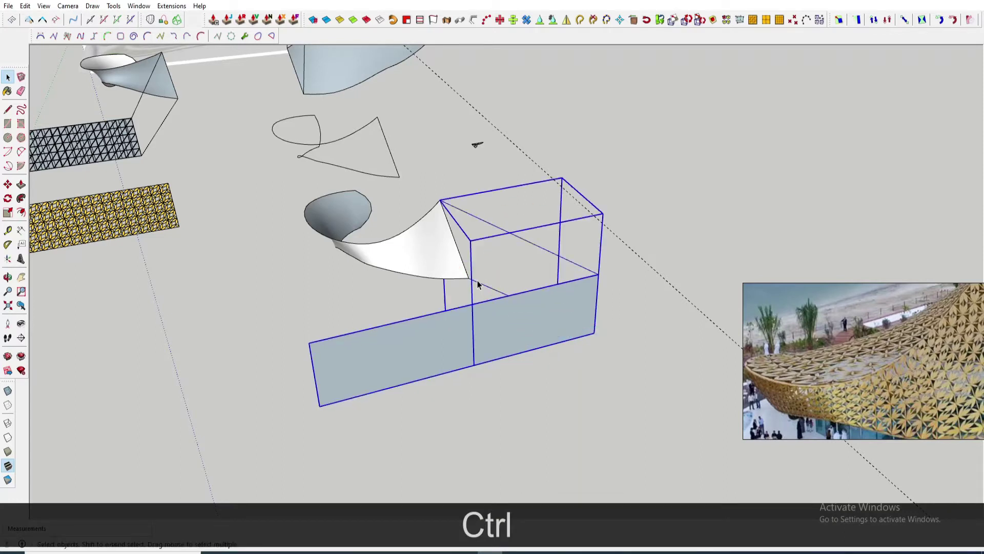
{"action": "left_click", "coordinate": [429, 258], "text": "ctrl"}
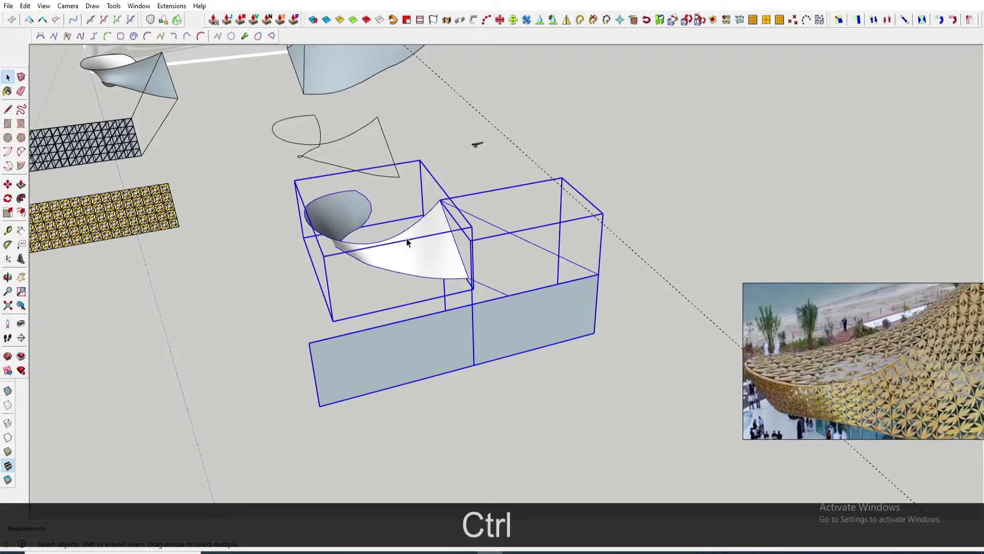
{"action": "right_click", "coordinate": [407, 242]}
{"action": "left_click", "coordinate": [447, 355]}
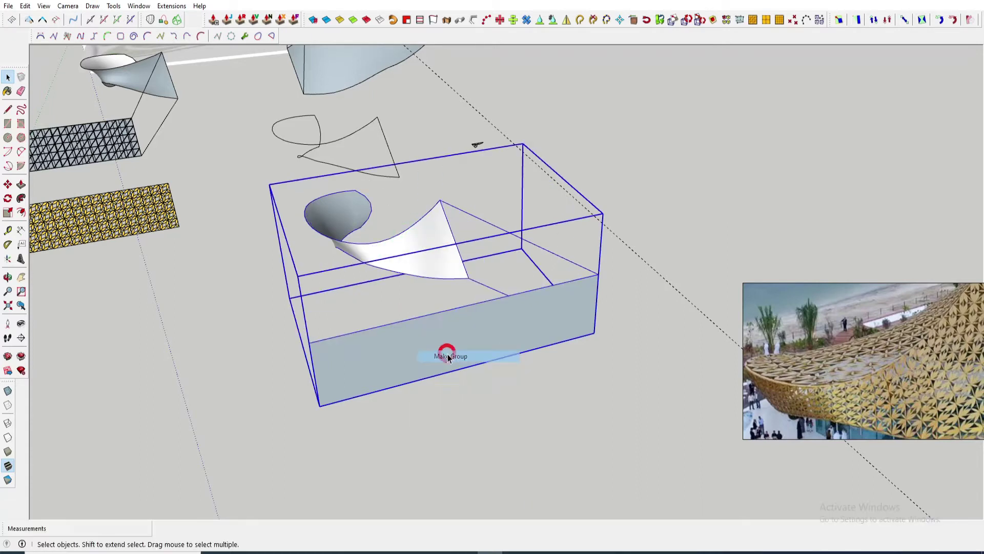
Run Flowify's Impose Grid on the combined group of rectangle, connecting lines and tail surface.
{"action": "left_click", "coordinate": [173, 6]}
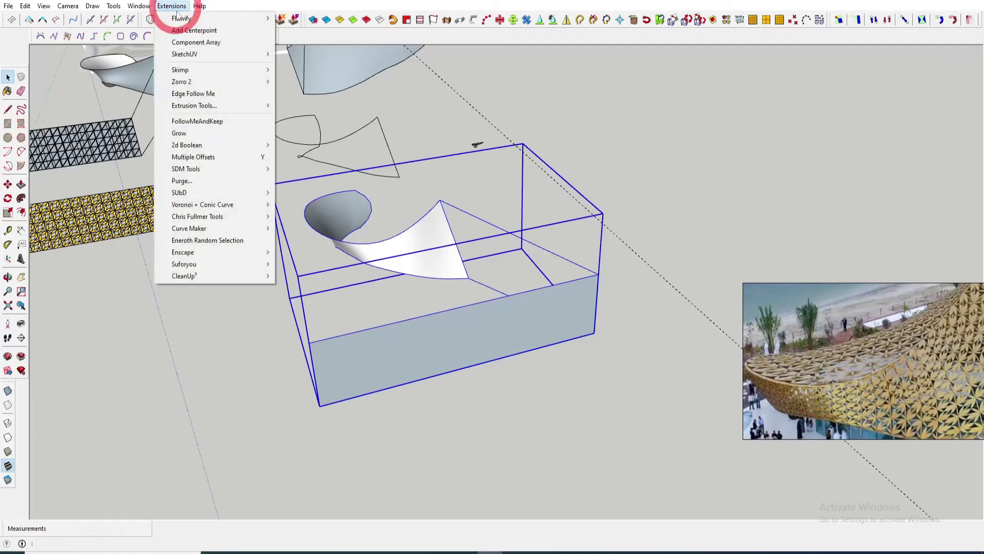
{"action": "mouse_move", "coordinate": [221, 18]}
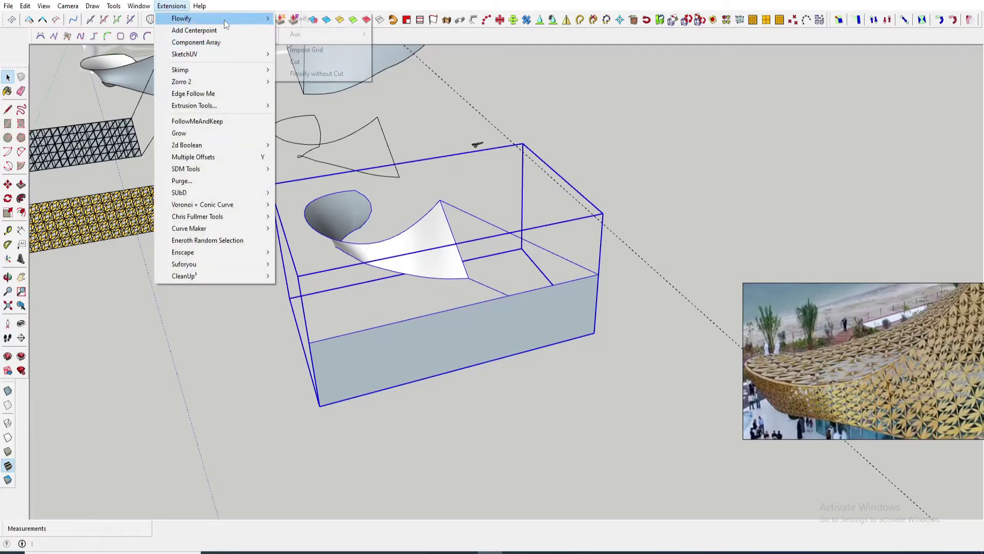
{"action": "left_click", "coordinate": [324, 51]}
{"action": "scroll", "coordinate": [577, 371], "scroll_direction": "down", "scroll_amount": 2}
{"action": "left_click", "coordinate": [573, 372]}
{"action": "scroll", "coordinate": [390, 282], "scroll_direction": "down", "scroll_amount": 2}
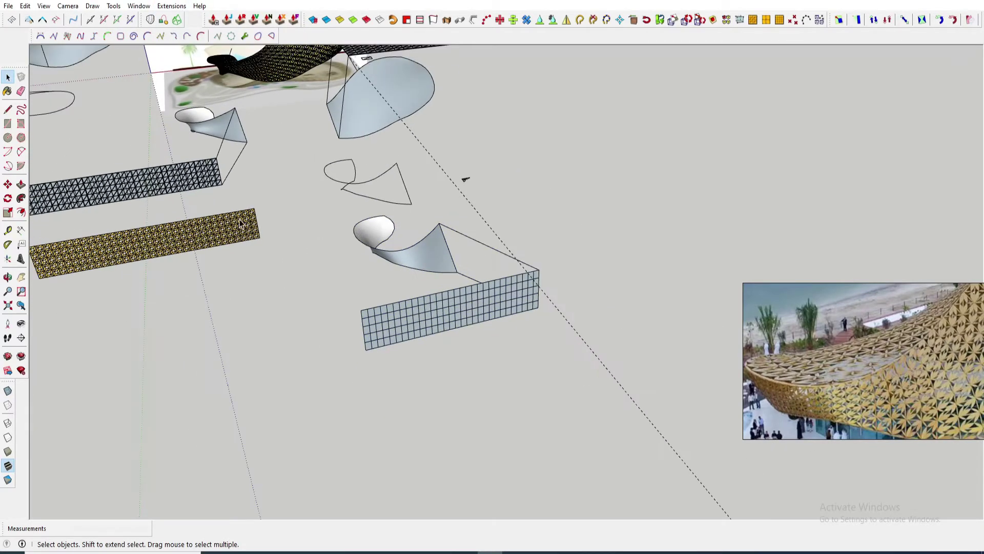
Move the yellow leaf-patterned strip onto the gridded rectangle, matching its upper end corner to the corner joined to the connecting line.
{"action": "scroll", "coordinate": [245, 232], "scroll_direction": "up", "scroll_amount": 4}
{"action": "scroll", "coordinate": [271, 204], "scroll_direction": "down", "scroll_amount": 2}
{"action": "key", "text": "m"}
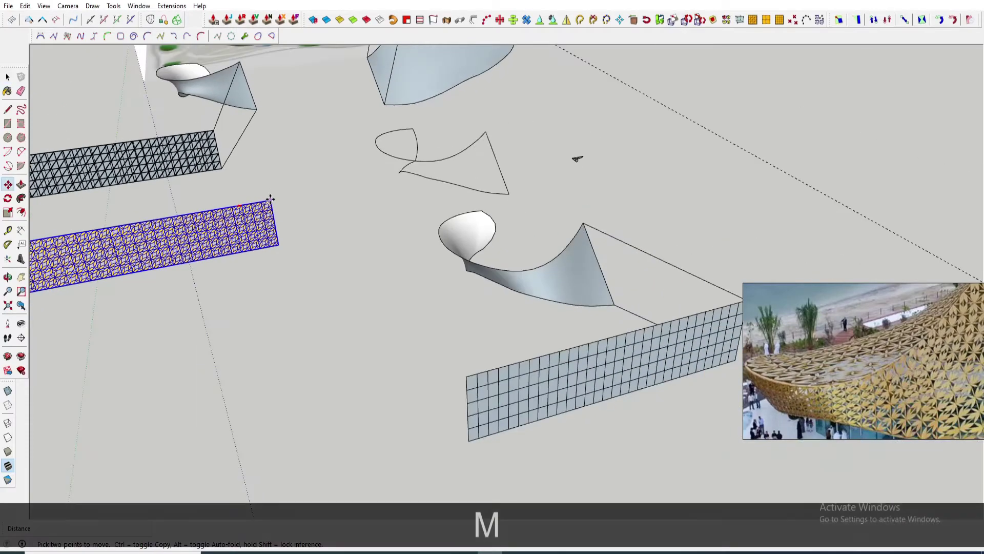
{"action": "left_click", "coordinate": [271, 199]}
{"action": "scroll", "coordinate": [193, 229], "scroll_direction": "down", "scroll_amount": 3}
{"action": "scroll", "coordinate": [456, 283], "scroll_direction": "up", "scroll_amount": 2}
{"action": "scroll", "coordinate": [485, 249], "scroll_direction": "up", "scroll_amount": 3}
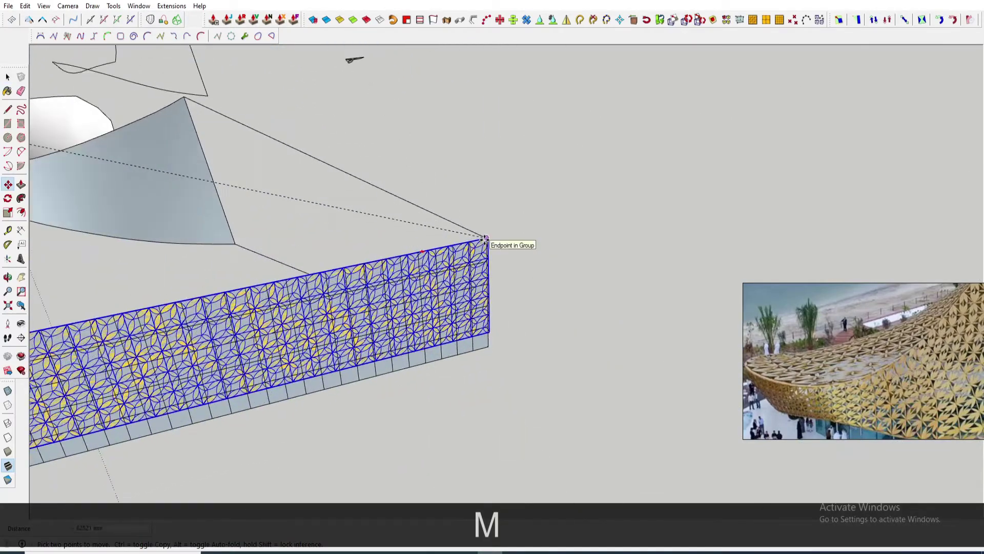
{"action": "left_click", "coordinate": [485, 245]}
{"action": "scroll", "coordinate": [253, 383], "scroll_direction": "up", "scroll_amount": 2}
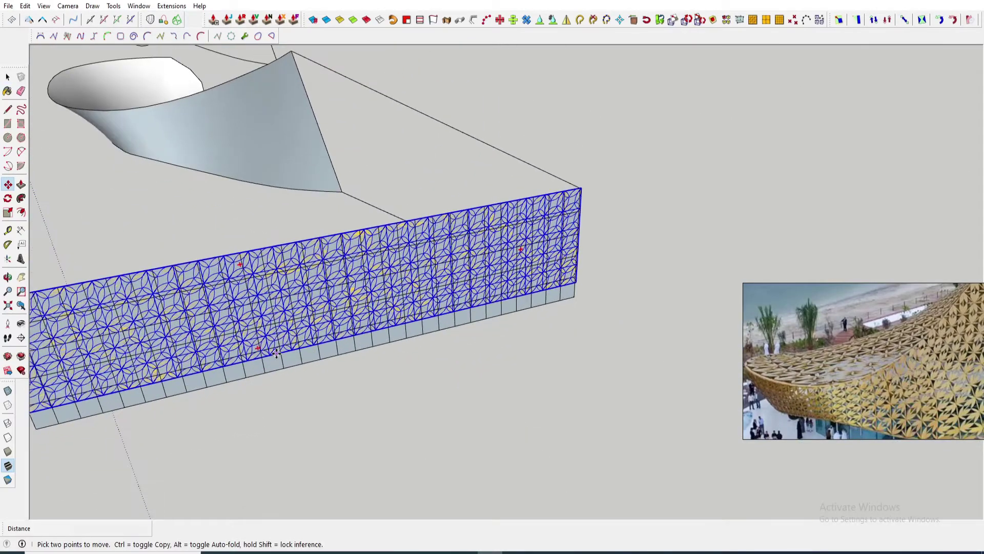
{"action": "scroll", "coordinate": [276, 353], "scroll_direction": "down", "scroll_amount": 4}
{"action": "scroll", "coordinate": [384, 149], "scroll_direction": "up", "scroll_amount": 5}
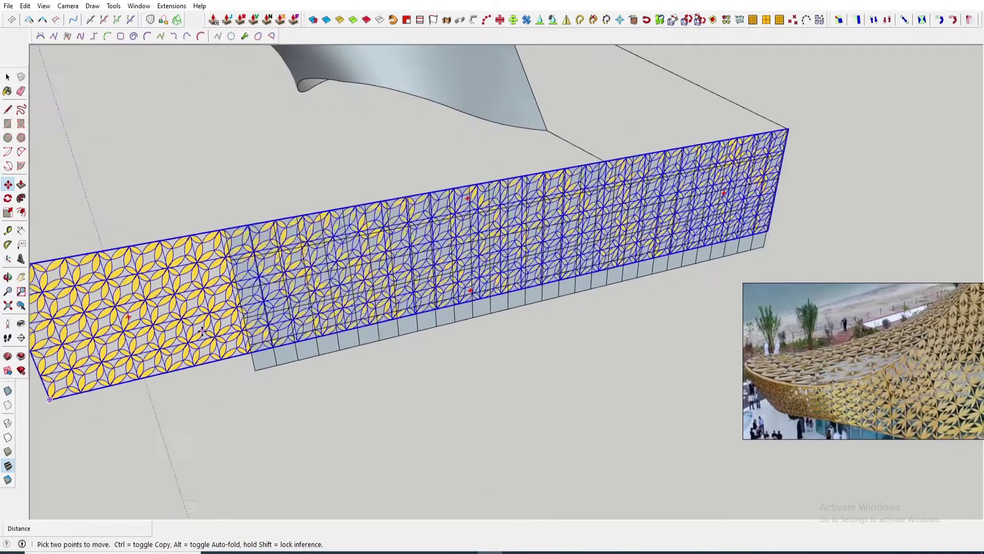
Scale the yellow leaf-patterned strip along both directions so that its outline matches the gridded rectangle.
{"action": "scroll", "coordinate": [202, 332], "scroll_direction": "up", "scroll_amount": 2}
{"action": "scroll", "coordinate": [492, 301], "scroll_direction": "down", "scroll_amount": 3}
{"action": "key", "text": "s"}
{"action": "scroll", "coordinate": [492, 294], "scroll_direction": "up", "scroll_amount": 4}
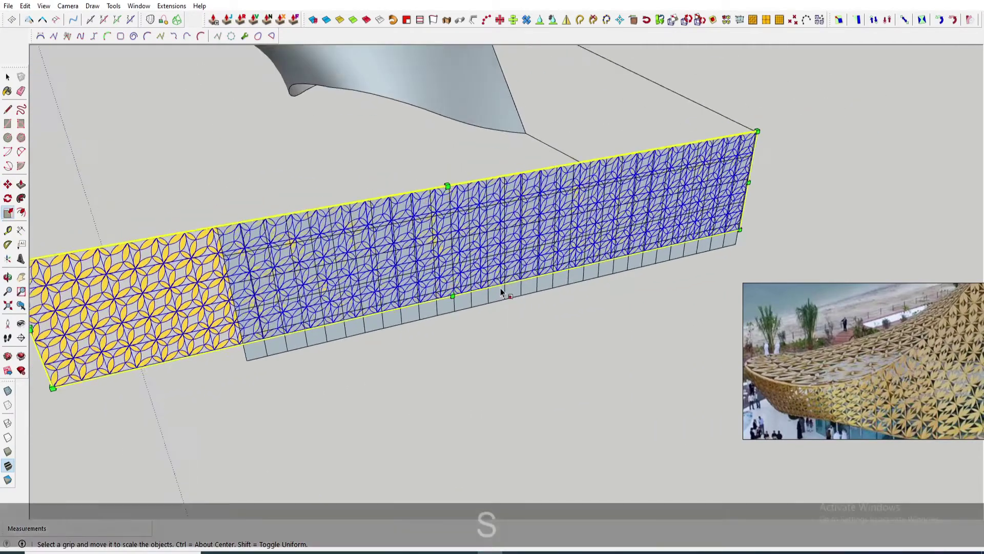
{"action": "left_click", "coordinate": [441, 319]}
{"action": "scroll", "coordinate": [464, 311], "scroll_direction": "down", "scroll_amount": 2}
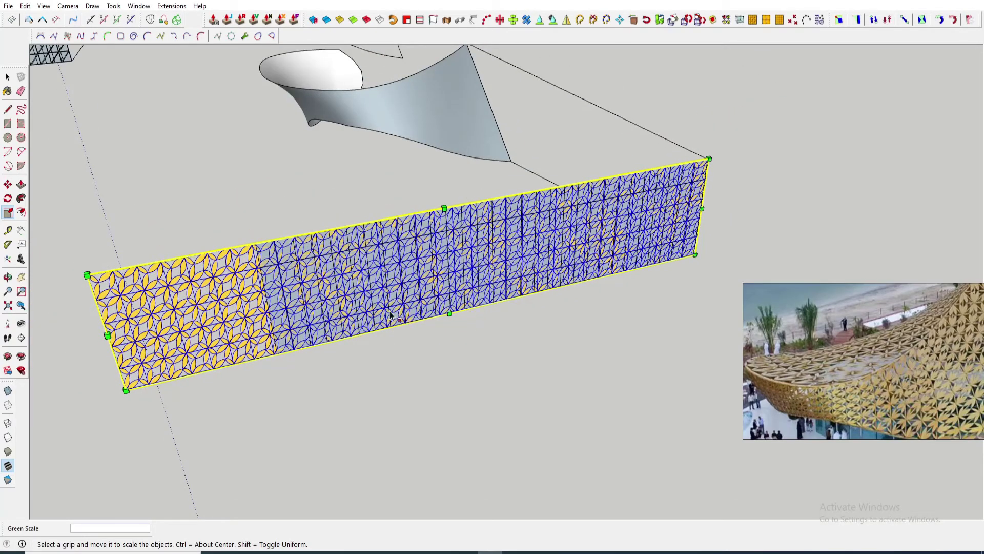
{"action": "middle_click_drag", "start_coordinate": [432, 301], "coordinate": [379, 238]}
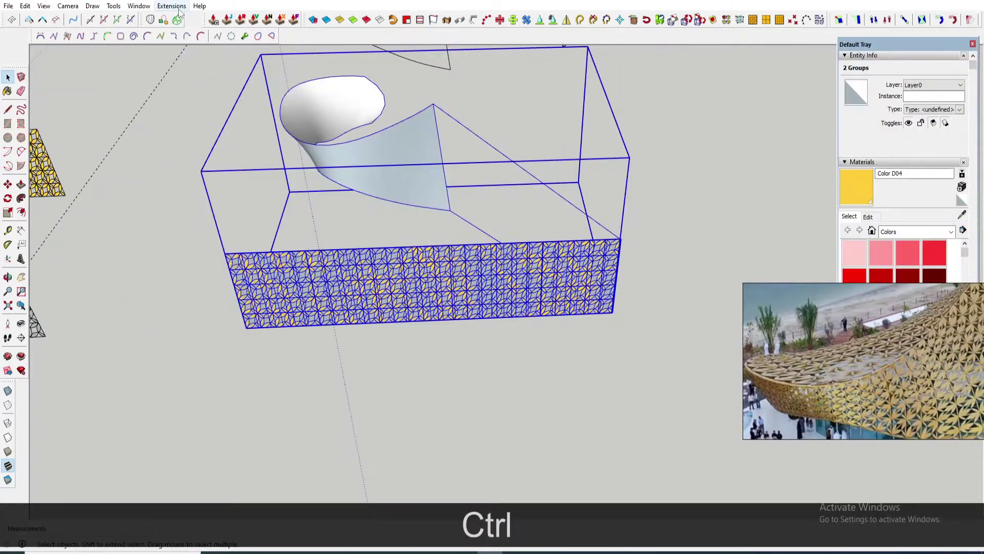
Run Flowify on the scaled leaf strip and the combined group to wrap the pattern onto the tail surface.
{"action": "left_click", "coordinate": [174, 6]}
{"action": "mouse_move", "coordinate": [189, 19]}
{"action": "left_click", "coordinate": [325, 21]}
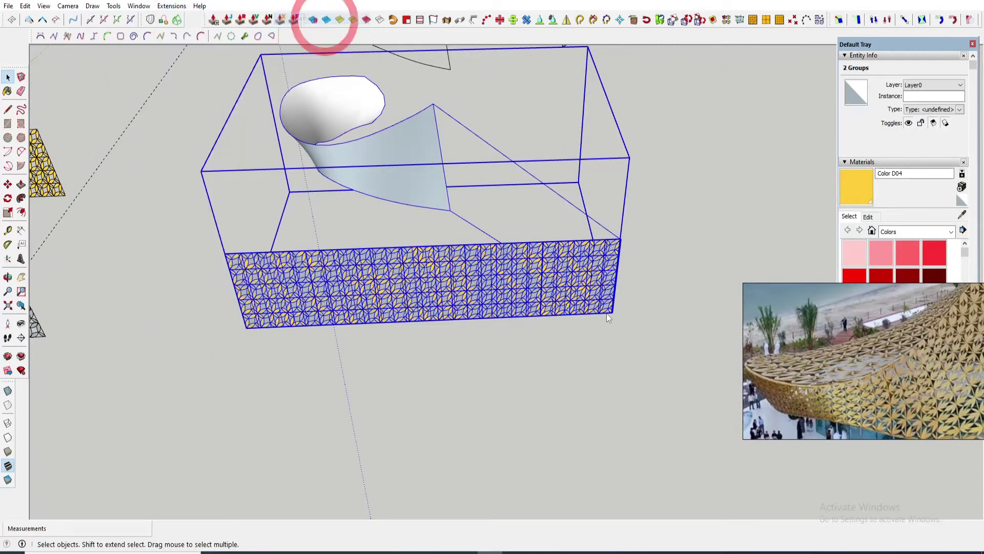
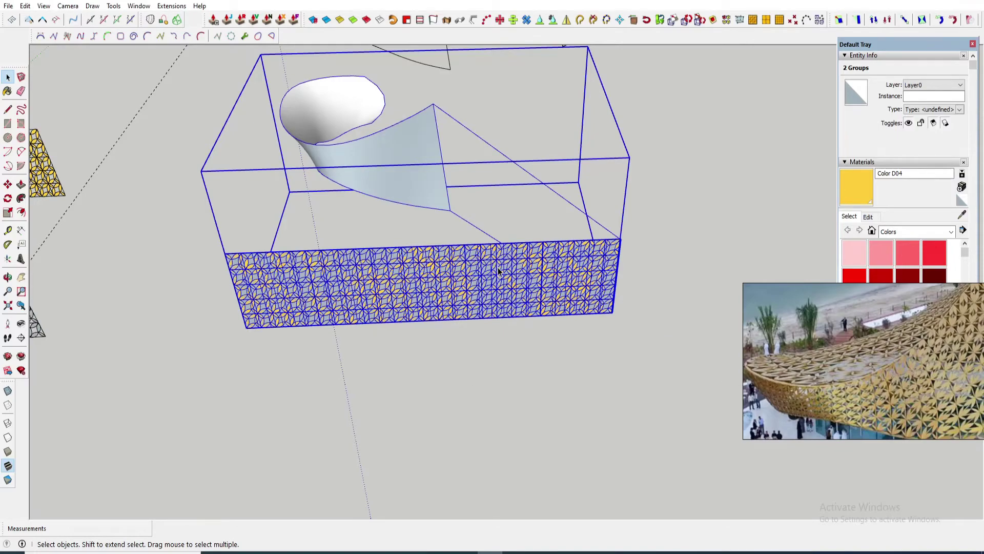
{"action": "scroll", "coordinate": [374, 134], "scroll_direction": "up", "scroll_amount": 6}
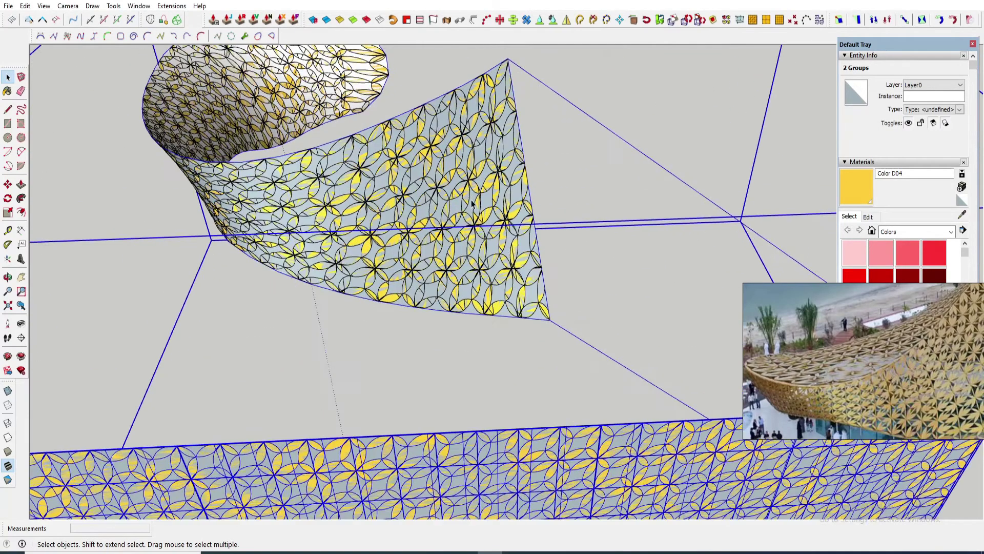
{"action": "scroll", "coordinate": [479, 232], "scroll_direction": "up", "scroll_amount": 4}
{"action": "scroll", "coordinate": [474, 225], "scroll_direction": "down", "scroll_amount": 8}
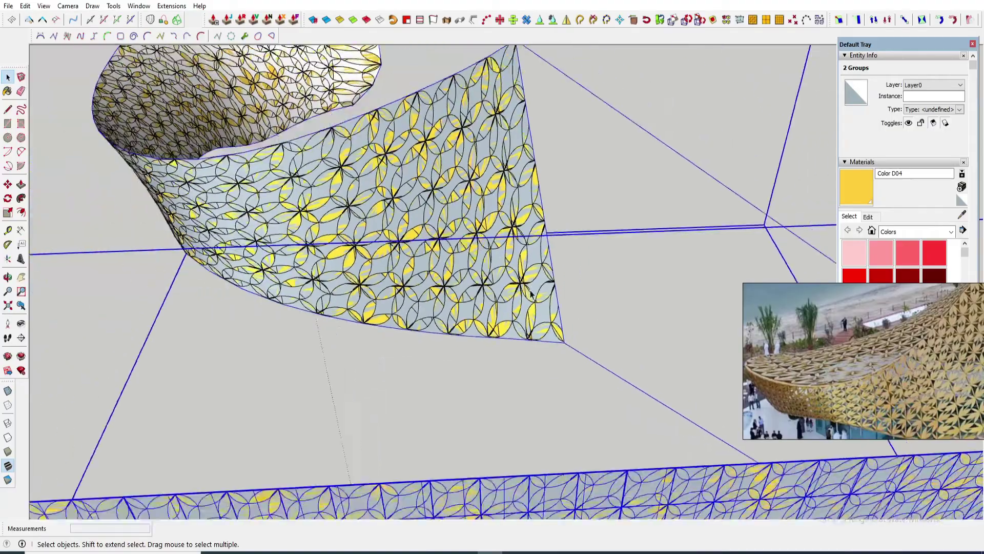
{"action": "mouse_move", "coordinate": [530, 293]}
{"action": "middle_mouse_down"}
{"action": "mouse_move", "coordinate": [558, 189]}
{"action": "mouse_move", "coordinate": [654, 79]}
{"action": "mouse_move", "coordinate": [502, 185]}
{"action": "middle_mouse_up"}
{"action": "scroll", "coordinate": [425, 220], "scroll_direction": "down", "scroll_amount": 6}
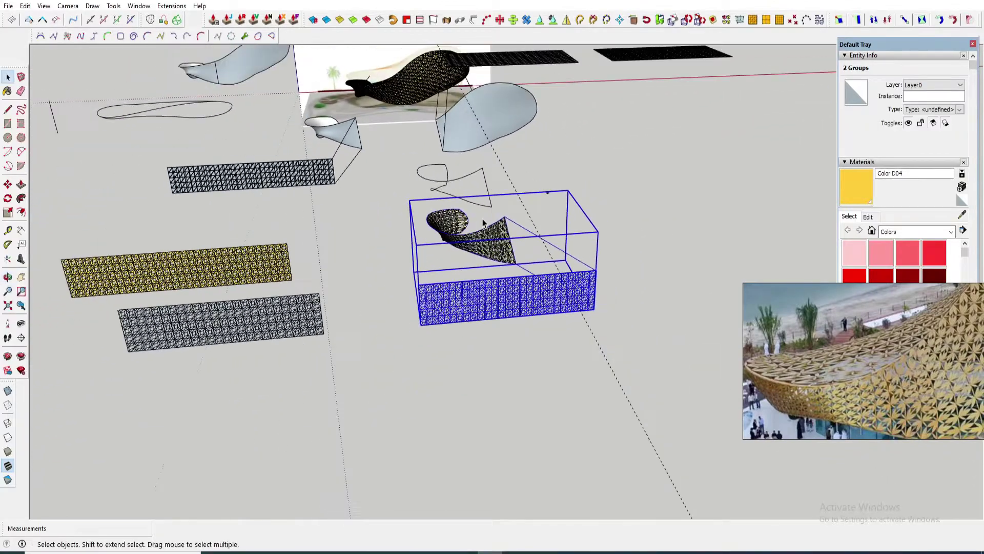
Copy the small rectangular frame component with the diagonal bar to the gridded rectangle's corner, where the connecting line meets it.
{"action": "middle_click_drag", "start_coordinate": [557, 110], "coordinate": [532, 327]}
{"action": "scroll", "coordinate": [553, 81], "scroll_direction": "up", "scroll_amount": 5}
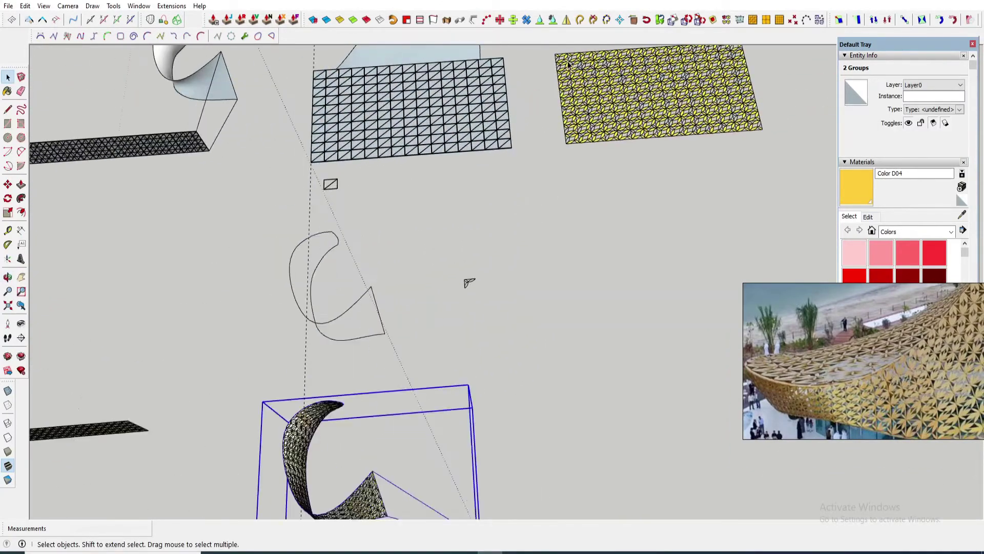
{"action": "scroll", "coordinate": [320, 158], "scroll_direction": "up", "scroll_amount": 2}
{"action": "scroll", "coordinate": [316, 159], "scroll_direction": "up", "scroll_amount": 2}
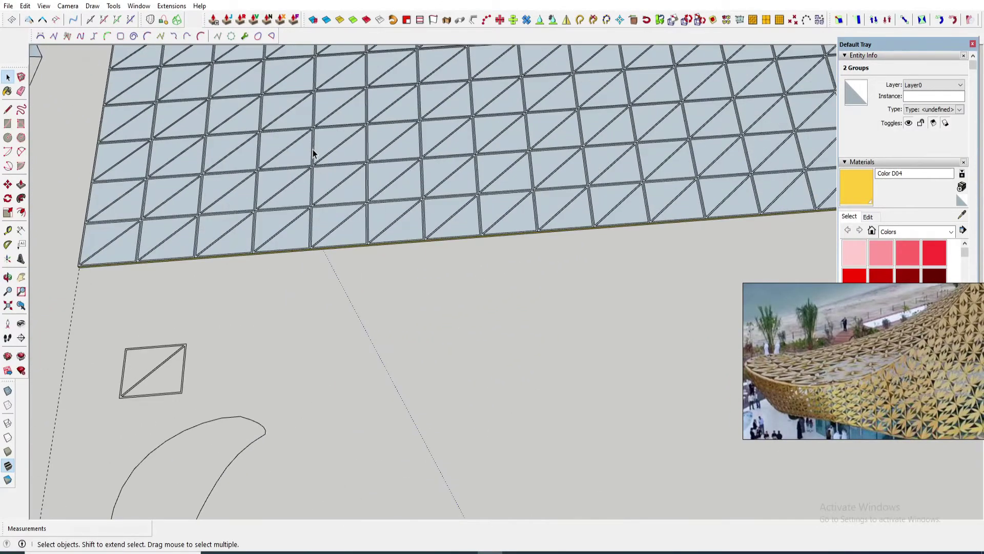
{"action": "left_click", "coordinate": [314, 154]}
{"action": "scroll", "coordinate": [329, 159], "scroll_direction": "down", "scroll_amount": 2}
{"action": "scroll", "coordinate": [318, 182], "scroll_direction": "up", "scroll_amount": 2}
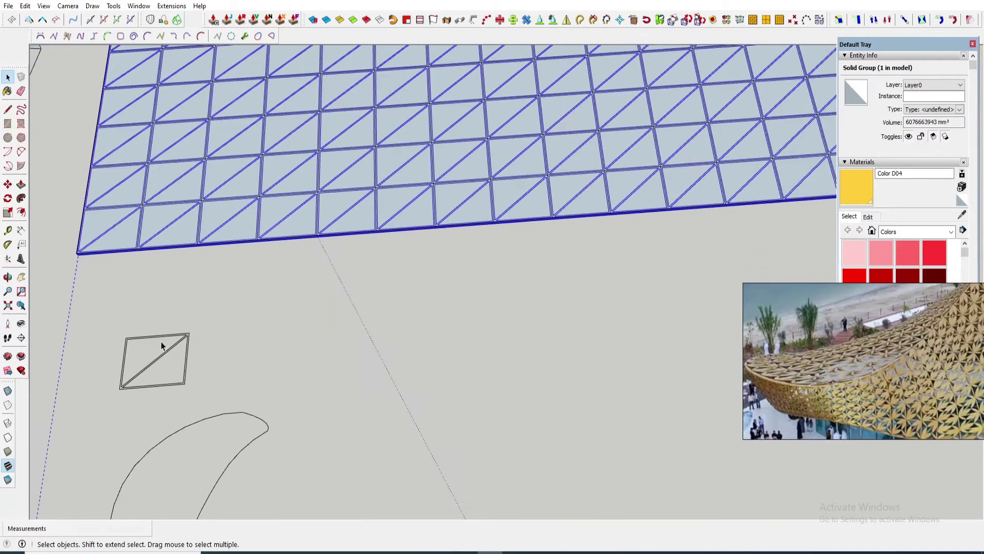
{"action": "left_click", "coordinate": [164, 361]}
{"action": "key", "text": "m"}
{"action": "key", "text": "ctrl"}
{"action": "left_click", "coordinate": [188, 335]}
{"action": "scroll", "coordinate": [482, 246], "scroll_direction": "down", "scroll_amount": 7}
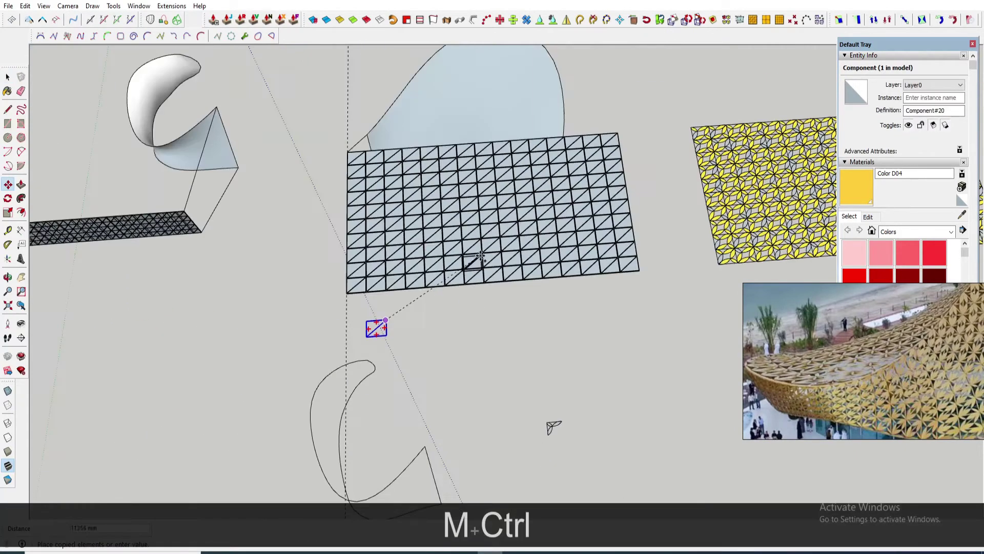
{"action": "scroll", "coordinate": [436, 277], "scroll_direction": "down", "scroll_amount": 3}
{"action": "scroll", "coordinate": [481, 298], "scroll_direction": "up", "scroll_amount": 10}
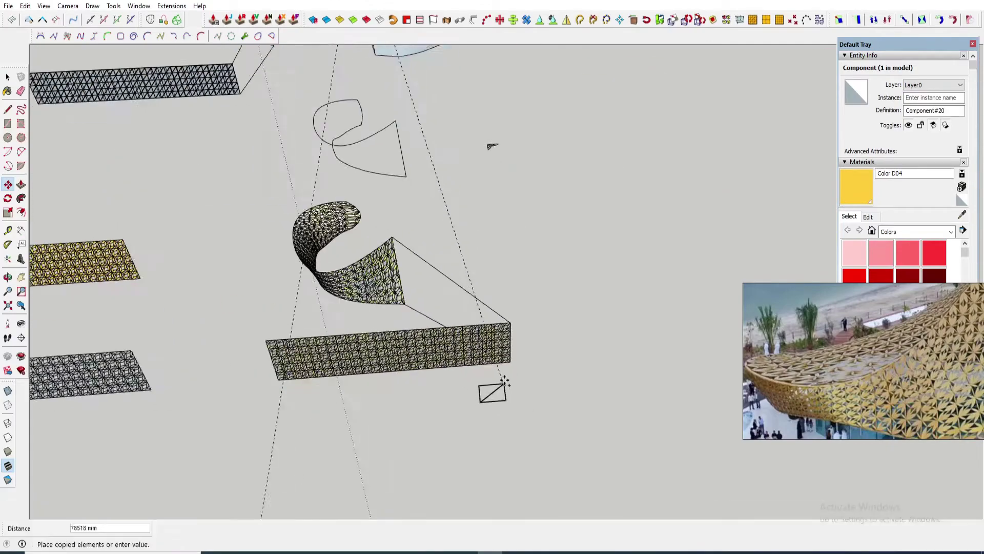
{"action": "scroll", "coordinate": [519, 338], "scroll_direction": "up", "scroll_amount": 8}
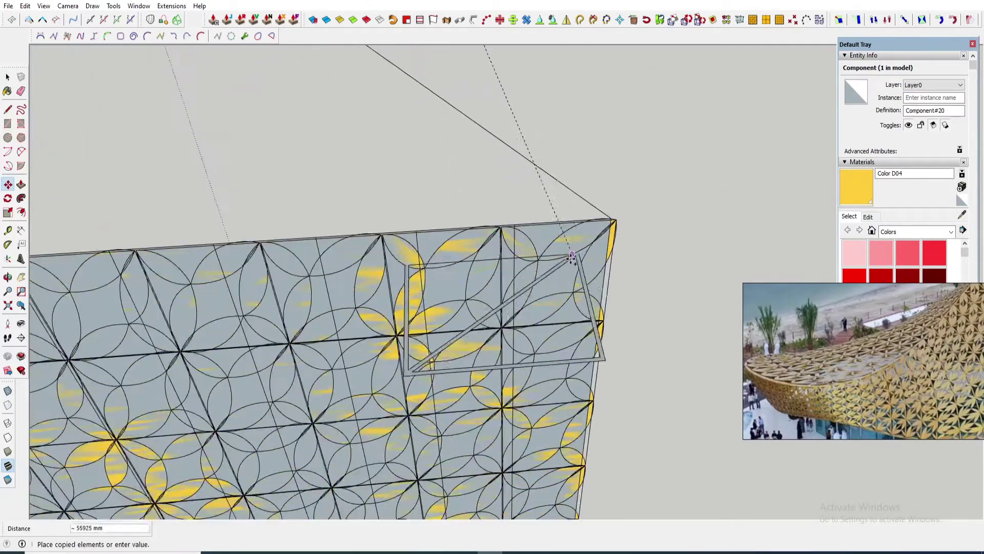
{"action": "scroll", "coordinate": [597, 235], "scroll_direction": "down", "scroll_amount": 3}
{"action": "scroll", "coordinate": [561, 242], "scroll_direction": "up", "scroll_amount": 8}
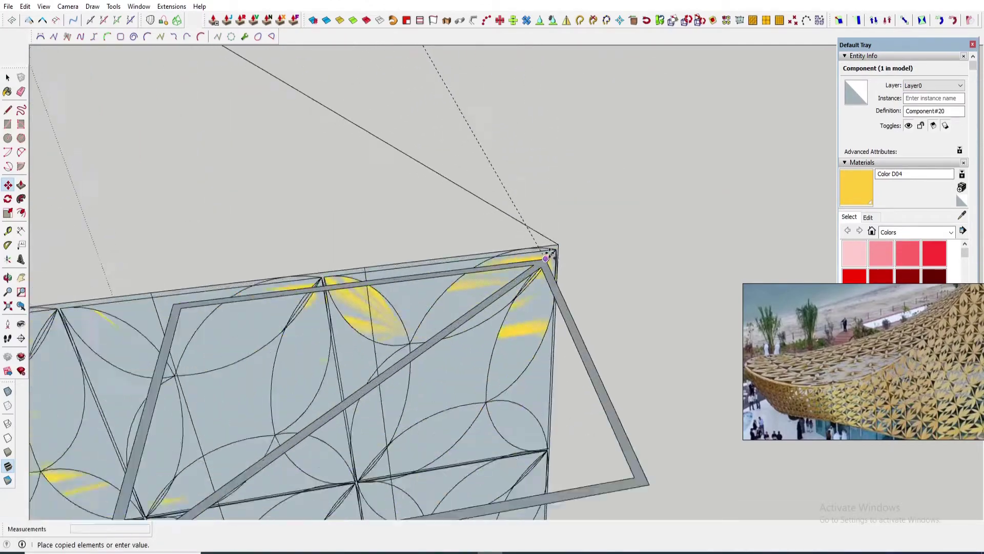
{"action": "scroll", "coordinate": [561, 243], "scroll_direction": "down", "scroll_amount": 2}
{"action": "left_click", "coordinate": [560, 245]}
Rotate the copied frame about its shared corner so that its side edge aligns with the rectangle's end edge.
{"action": "middle_click_drag", "start_coordinate": [560, 246], "coordinate": [347, 233]}
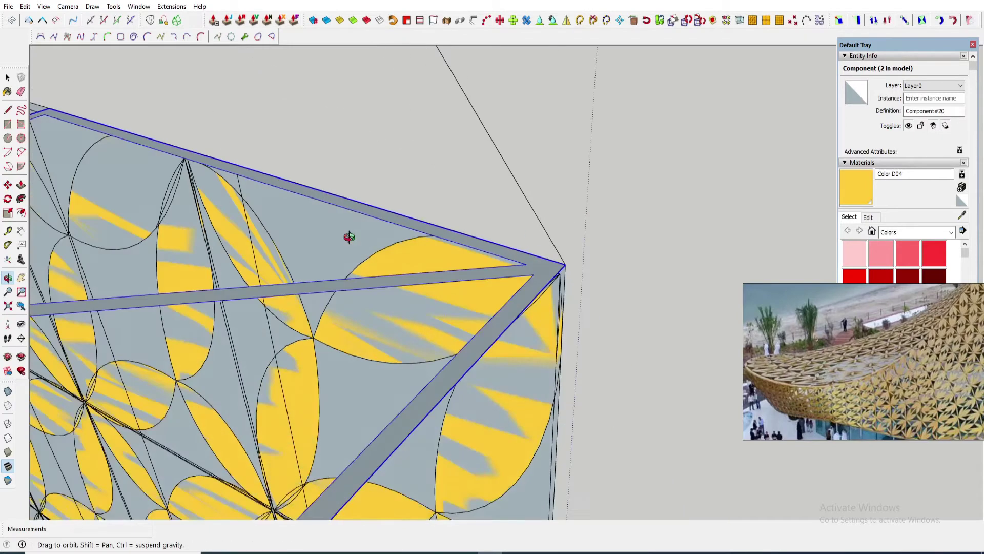
{"action": "key", "text": "q"}
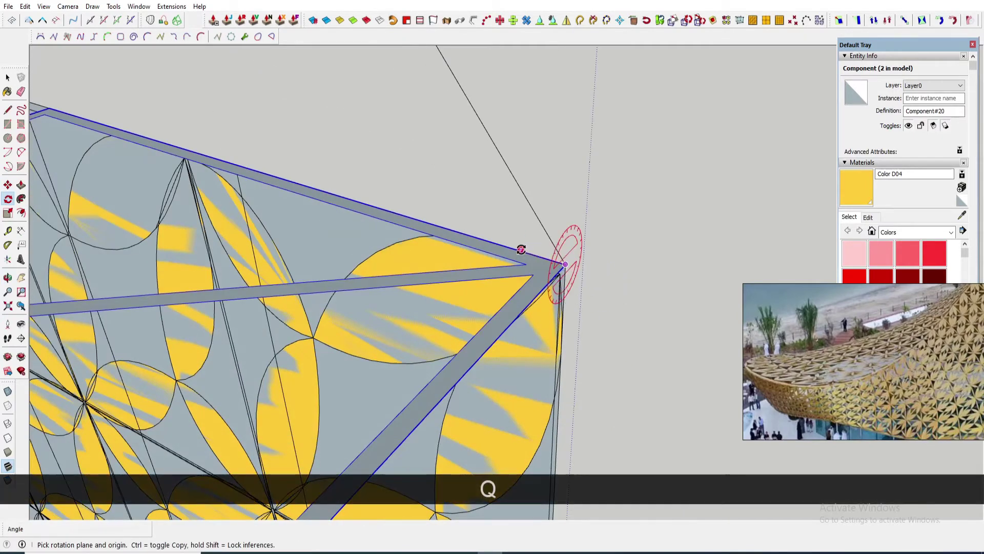
{"action": "left_click", "coordinate": [523, 312]}
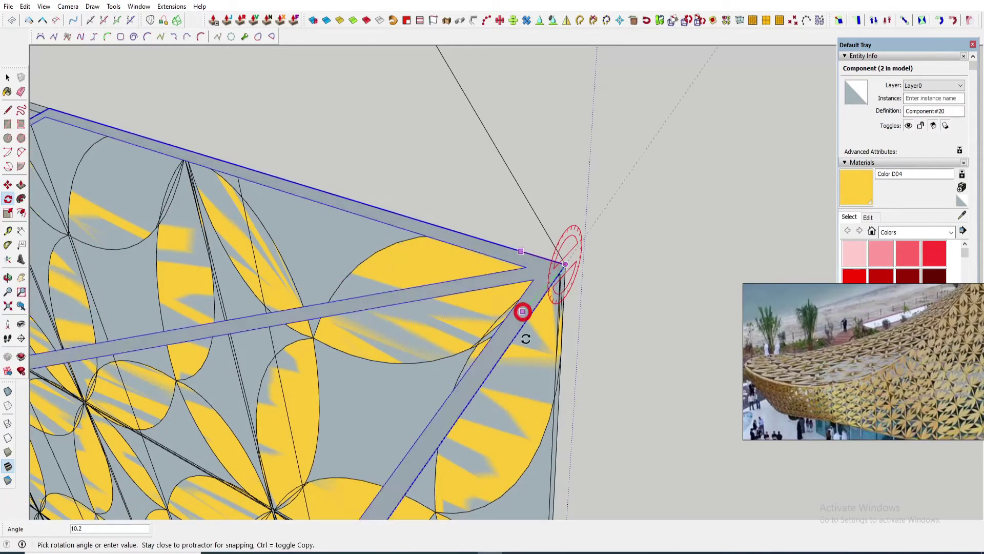
{"action": "left_click", "coordinate": [559, 396]}
{"action": "scroll", "coordinate": [545, 373], "scroll_direction": "down", "scroll_amount": 3}
{"action": "middle_click_drag", "start_coordinate": [452, 389], "coordinate": [586, 342]}
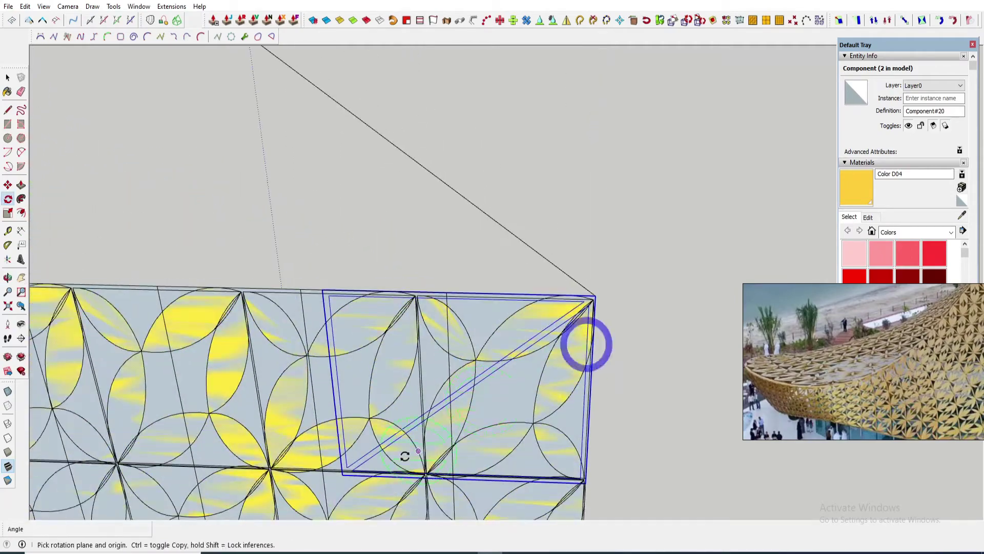
Scale the frame's width so that its inner side reaches the adjacent leaf-pattern cell line.
{"action": "middle_click_drag", "start_coordinate": [405, 456], "coordinate": [461, 360], "text": "shift"}
{"action": "scroll", "coordinate": [392, 325], "scroll_direction": "up", "scroll_amount": 3}
{"action": "key", "text": "shift+s"}
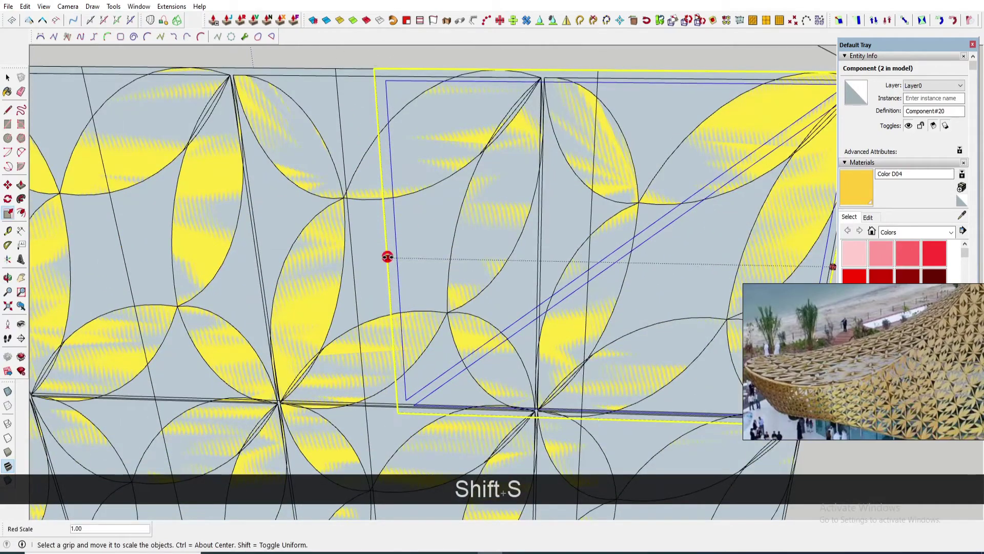
{"action": "scroll", "coordinate": [531, 405], "scroll_direction": "up", "scroll_amount": 10}
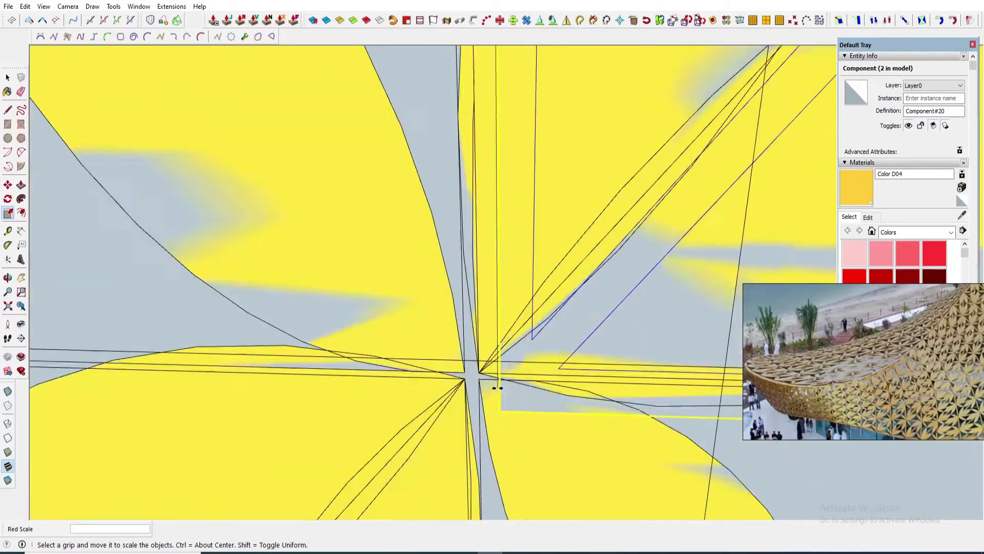
{"action": "left_click_drag", "start_coordinate": [497, 387], "coordinate": [459, 372]}
{"action": "scroll", "coordinate": [438, 398], "scroll_direction": "down", "scroll_amount": 5}
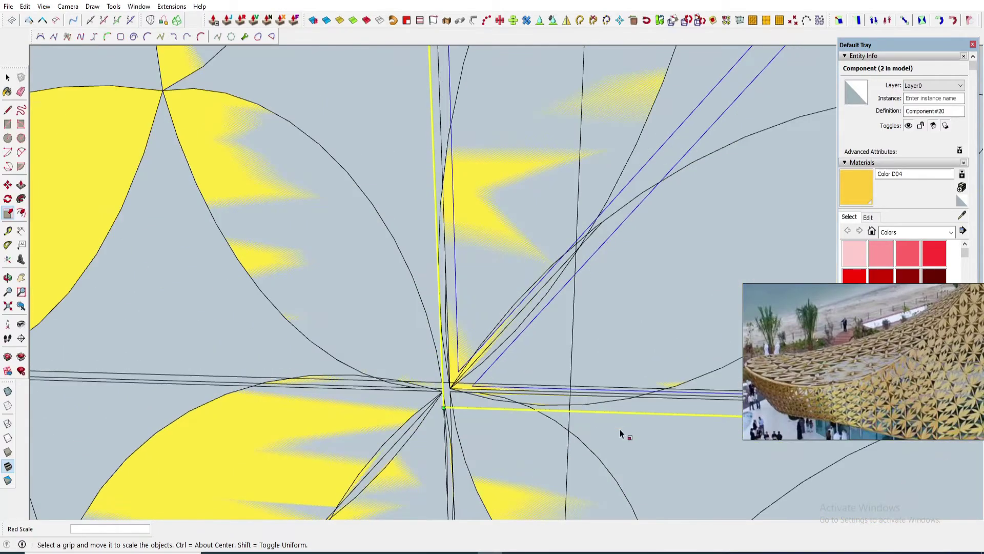
Scale the frame's height so that its lower edge meets the leaf-pattern cell corner.
{"action": "scroll", "coordinate": [373, 364], "scroll_direction": "down", "scroll_amount": 3}
{"action": "middle_click_drag", "start_coordinate": [373, 362], "coordinate": [562, 416]}
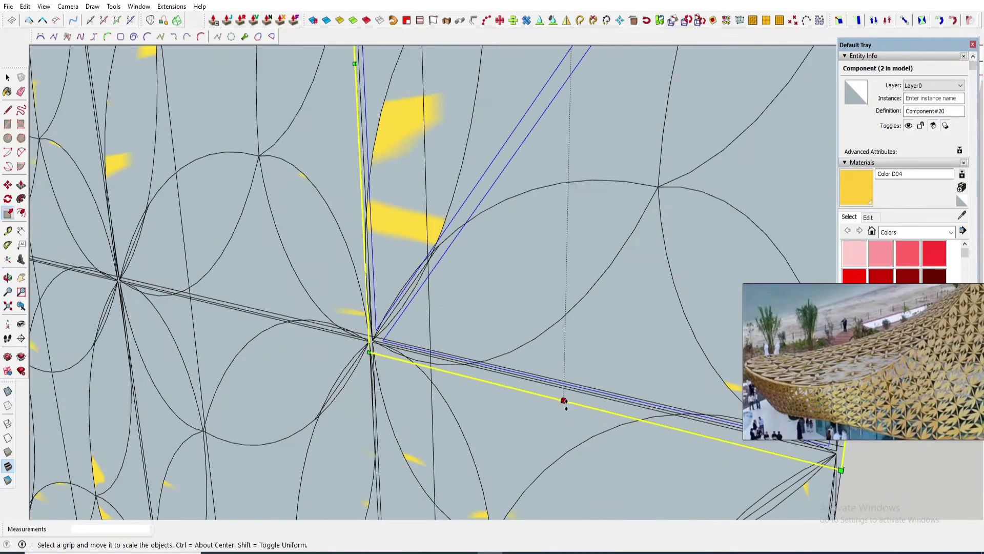
{"action": "left_click_drag", "start_coordinate": [564, 401], "coordinate": [509, 320]}
{"action": "scroll", "coordinate": [652, 414], "scroll_direction": "down", "scroll_amount": 7}
{"action": "scroll", "coordinate": [496, 392], "scroll_direction": "up", "scroll_amount": 5}
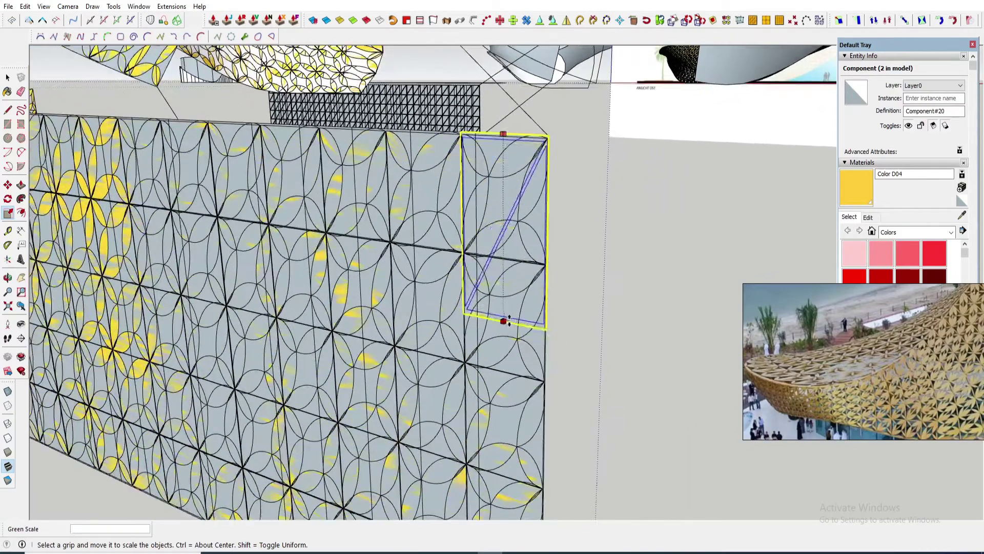
{"action": "scroll", "coordinate": [509, 320], "scroll_direction": "up", "scroll_amount": 10}
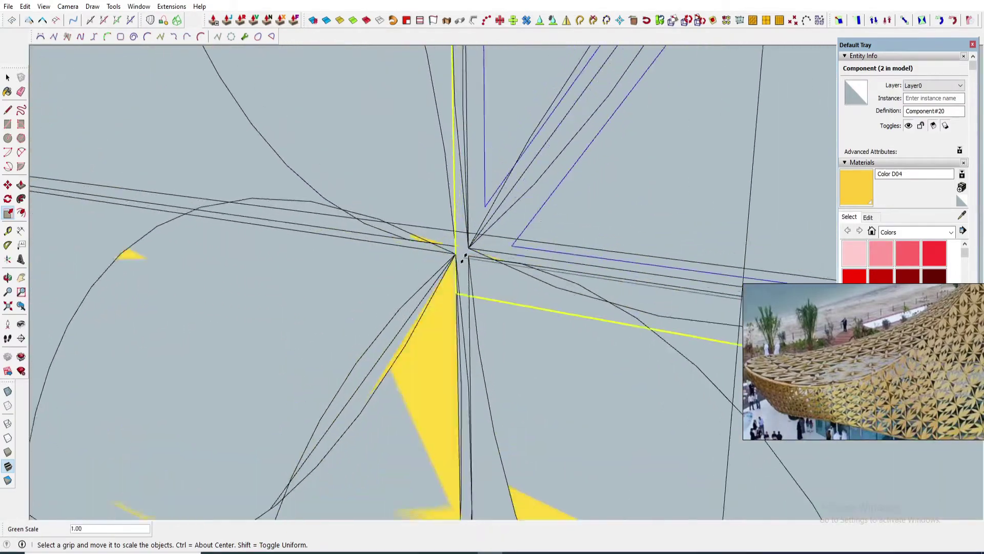
{"action": "left_click_drag", "start_coordinate": [464, 258], "coordinate": [470, 246]}
{"action": "scroll", "coordinate": [423, 267], "scroll_direction": "down", "scroll_amount": 10}
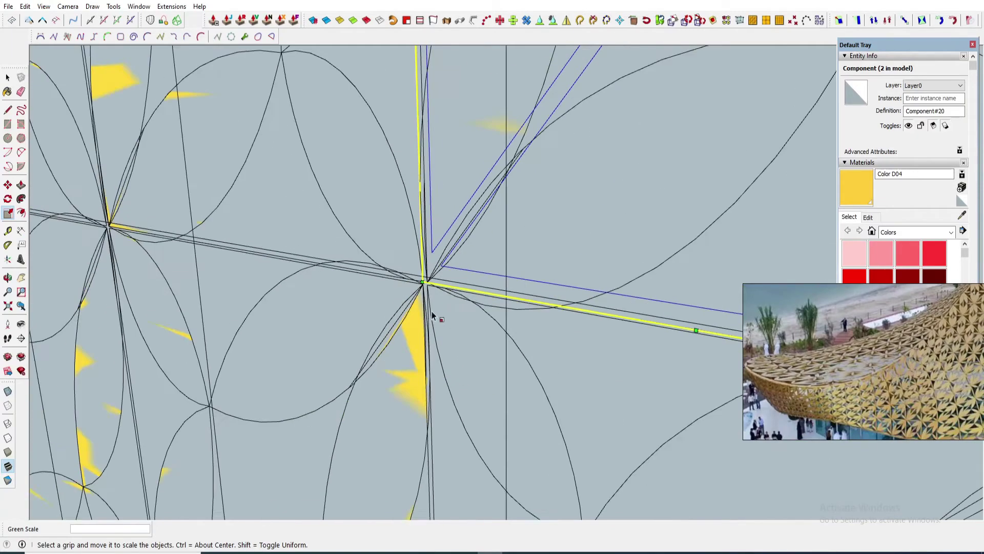
Erase the flat leaf-patterned strip from the gridded rectangle, leaving the frame in place.
{"action": "key", "text": "e"}
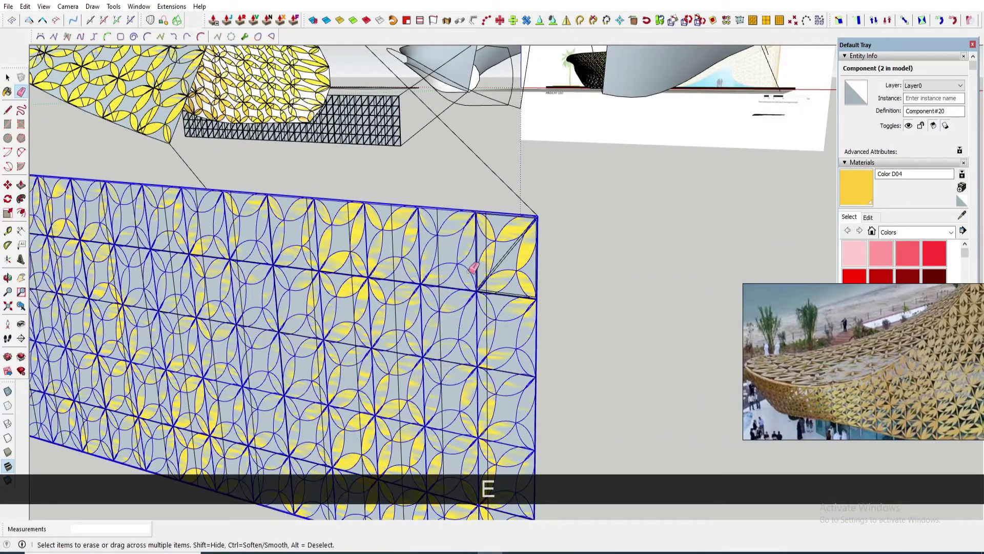
{"action": "left_click", "coordinate": [465, 263]}
{"action": "scroll", "coordinate": [459, 267], "scroll_direction": "up", "scroll_amount": 1}
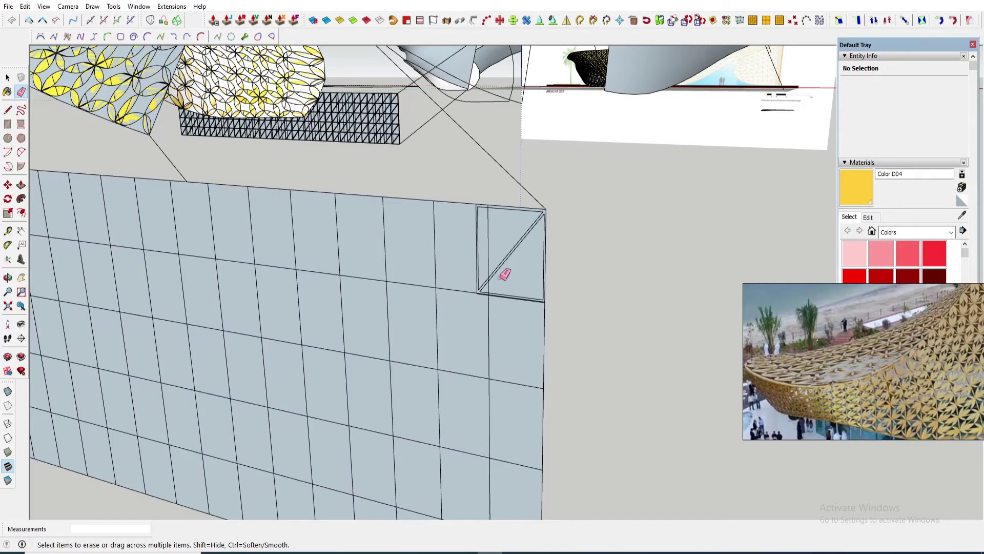
Copy the frame corner to corner down the rectangle's end edge and repeat it as a 4x array.
{"action": "scroll", "coordinate": [526, 279], "scroll_direction": "up", "scroll_amount": 3}
{"action": "key", "text": "space"}
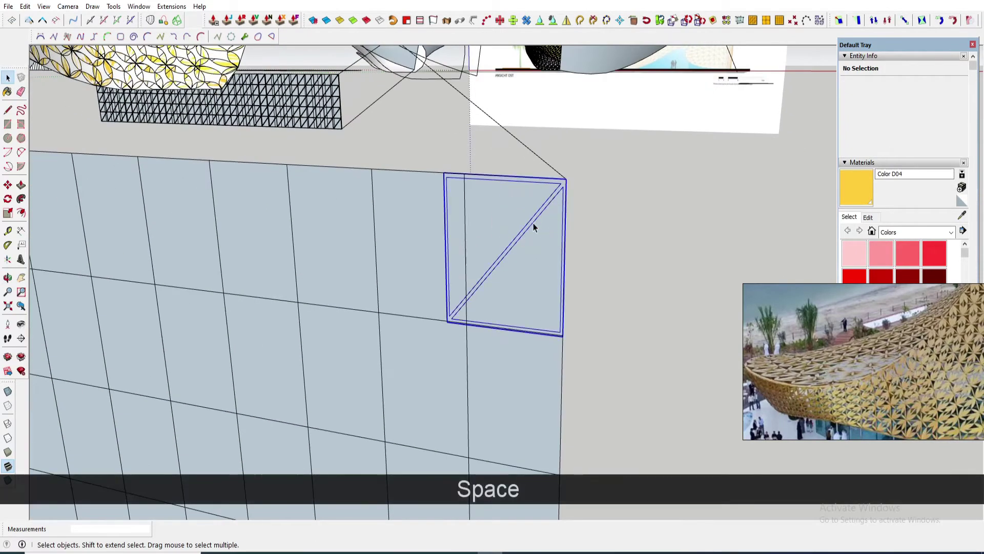
{"action": "left_click", "coordinate": [533, 226]}
{"action": "key", "text": "m"}
{"action": "left_click", "coordinate": [567, 179]}
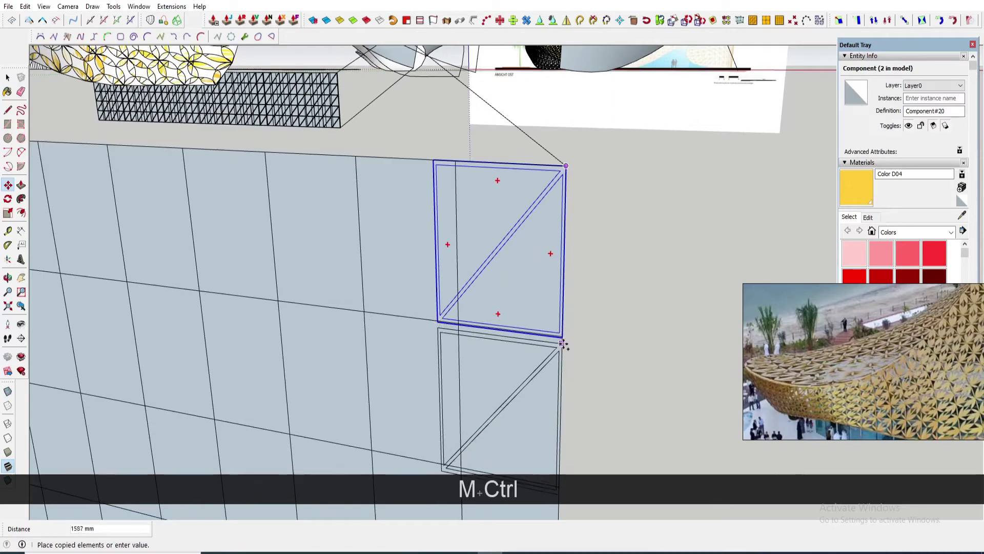
{"action": "scroll", "coordinate": [565, 336], "scroll_direction": "up", "scroll_amount": 2}
{"action": "scroll", "coordinate": [561, 341], "scroll_direction": "up", "scroll_amount": 3}
{"action": "scroll", "coordinate": [554, 348], "scroll_direction": "up", "scroll_amount": 2}
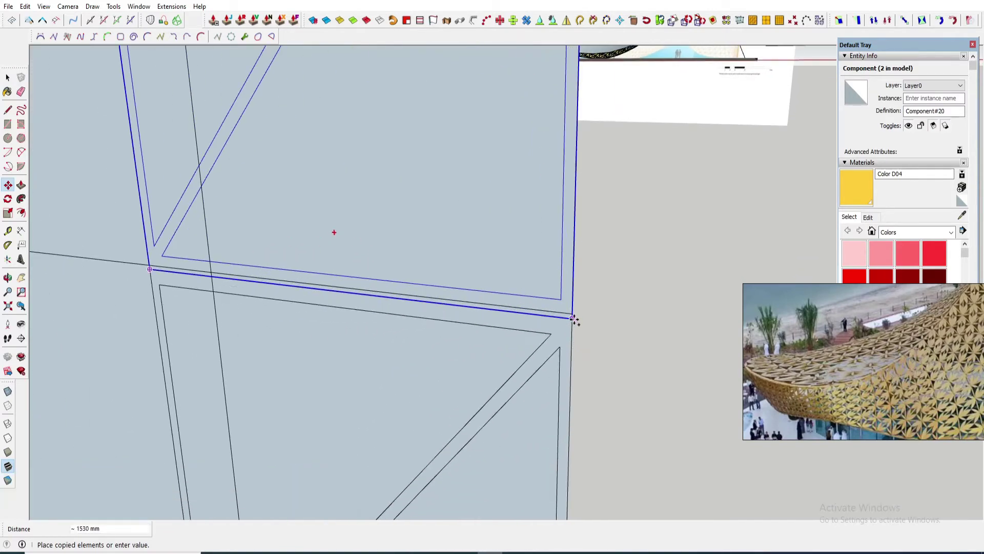
{"action": "left_click", "coordinate": [573, 318]}
{"action": "scroll", "coordinate": [573, 273], "scroll_direction": "down", "scroll_amount": 3}
{"action": "scroll", "coordinate": [554, 232], "scroll_direction": "down", "scroll_amount": 4}
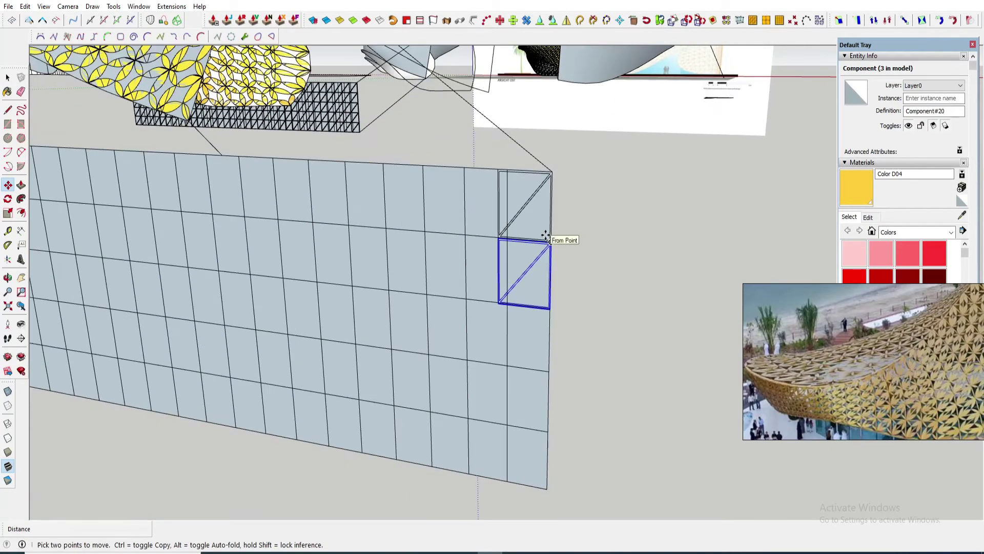
{"action": "type", "text": "4x"}
{"action": "key", "text": "Return"}
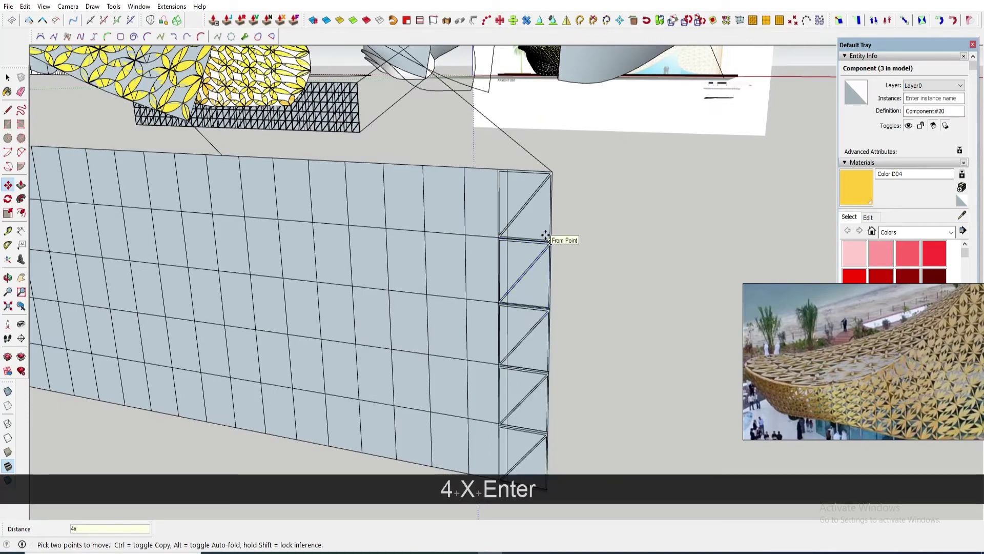
Copy the end column of five diagonal frames corner to corner, placing the copy directly beside the original column.
{"action": "scroll", "coordinate": [560, 237], "scroll_direction": "down", "scroll_amount": 3}
{"action": "middle_click_drag", "start_coordinate": [532, 333], "coordinate": [625, 400]}
{"action": "key", "text": "space"}
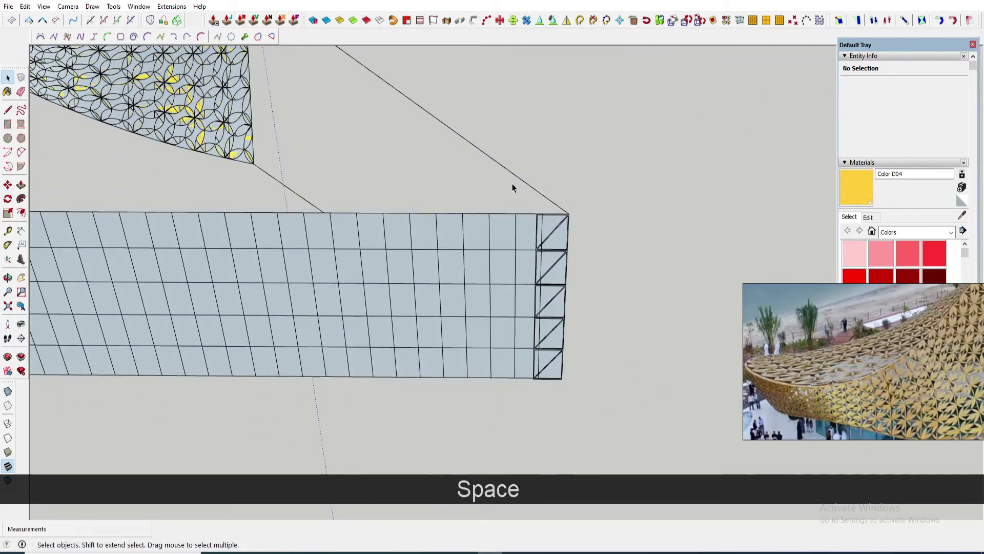
{"action": "left_click_drag", "start_coordinate": [512, 184], "coordinate": [636, 460]}
{"action": "scroll", "coordinate": [547, 221], "scroll_direction": "up", "scroll_amount": 3}
{"action": "key", "text": "m"}
{"action": "scroll", "coordinate": [590, 242], "scroll_direction": "up", "scroll_amount": 3}
{"action": "key", "text": "ctrl"}
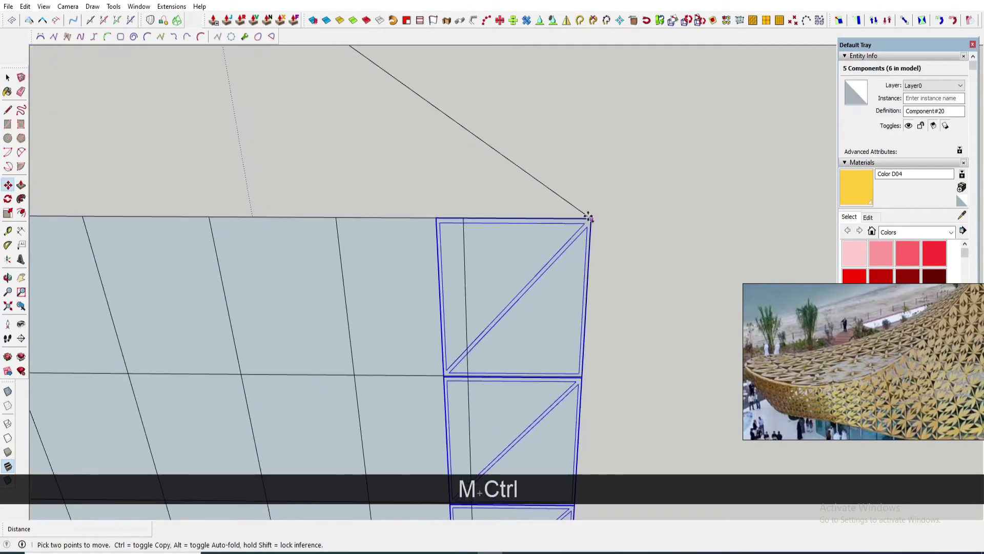
{"action": "left_click", "coordinate": [589, 217]}
{"action": "scroll", "coordinate": [434, 217], "scroll_direction": "up", "scroll_amount": 3}
{"action": "left_click", "coordinate": [439, 217]}
Repeat the column copy as a 30x array along the gridded rectangle.
{"action": "scroll", "coordinate": [439, 216], "scroll_direction": "down", "scroll_amount": 4}
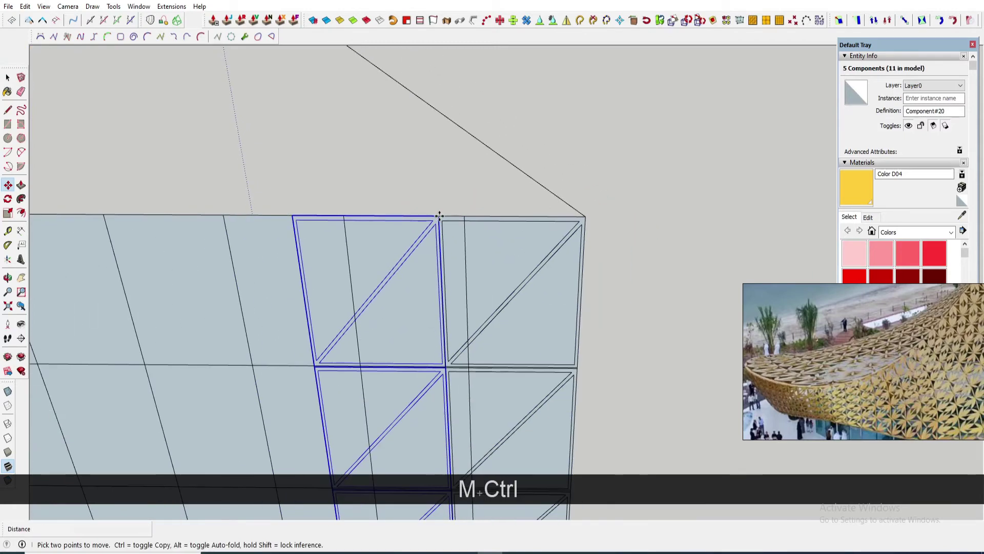
{"action": "scroll", "coordinate": [439, 217], "scroll_direction": "down", "scroll_amount": 3}
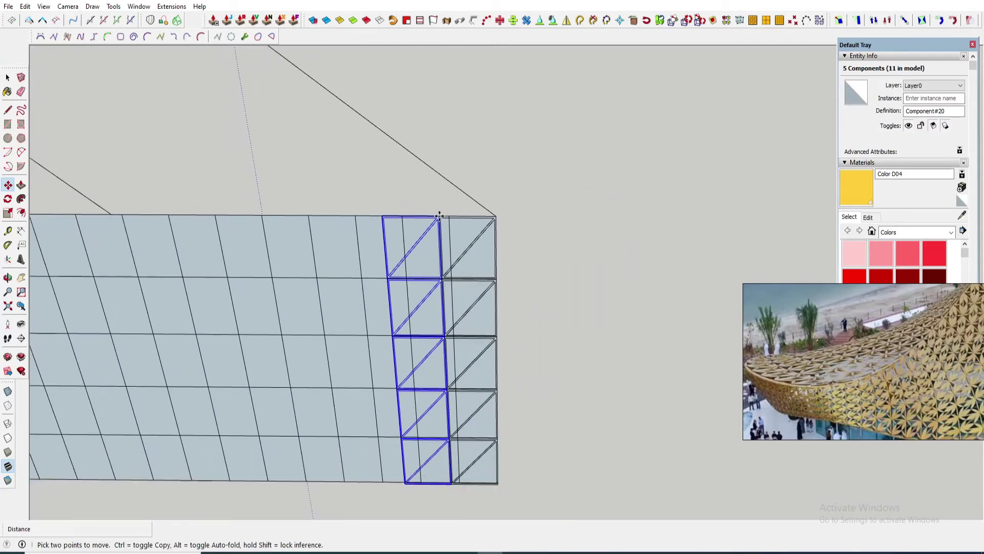
{"action": "type", "text": "30"}
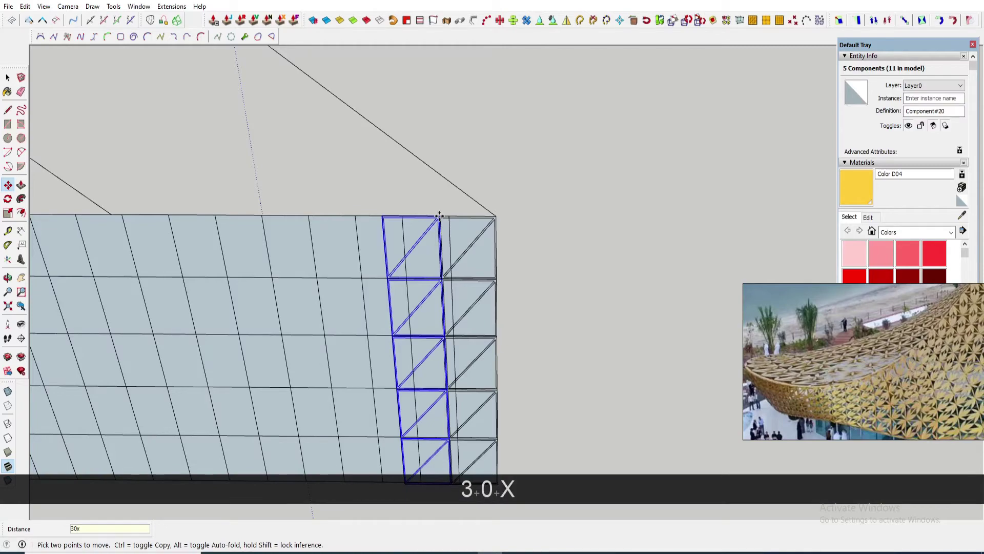
{"action": "type", "text": "x"}
{"action": "key", "text": "Return"}
{"action": "scroll", "coordinate": [565, 235], "scroll_direction": "down", "scroll_amount": 6}
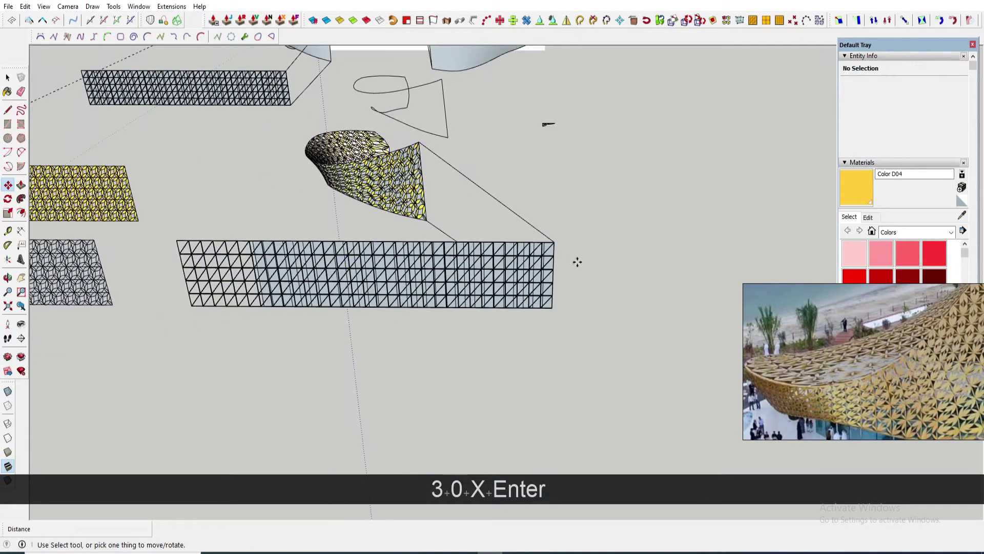
Erase the surplus frame columns that extend beyond the far end of the gridded rectangle.
{"action": "key", "text": "q"}
{"action": "scroll", "coordinate": [259, 266], "scroll_direction": "up", "scroll_amount": 2}
{"action": "scroll", "coordinate": [259, 267], "scroll_direction": "up", "scroll_amount": 1}
{"action": "key", "text": "e"}
{"action": "mouse_move", "coordinate": [232, 236]}
{"action": "left_mouse_down"}
{"action": "mouse_move", "coordinate": [239, 328]}
{"action": "mouse_move", "coordinate": [249, 330]}
{"action": "left_mouse_up"}
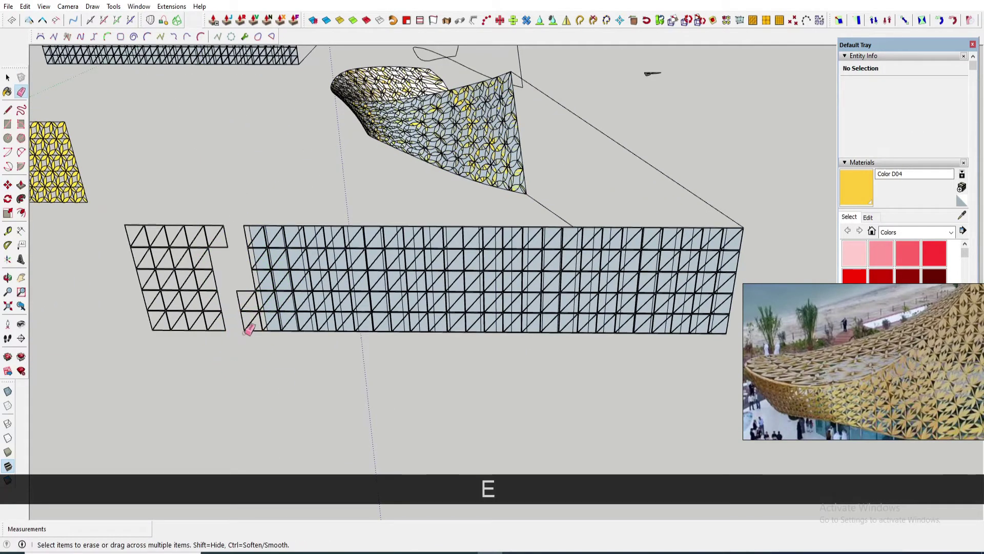
{"action": "key", "text": "space"}
{"action": "key", "text": "Delete"}
{"action": "key", "text": "Delete"}
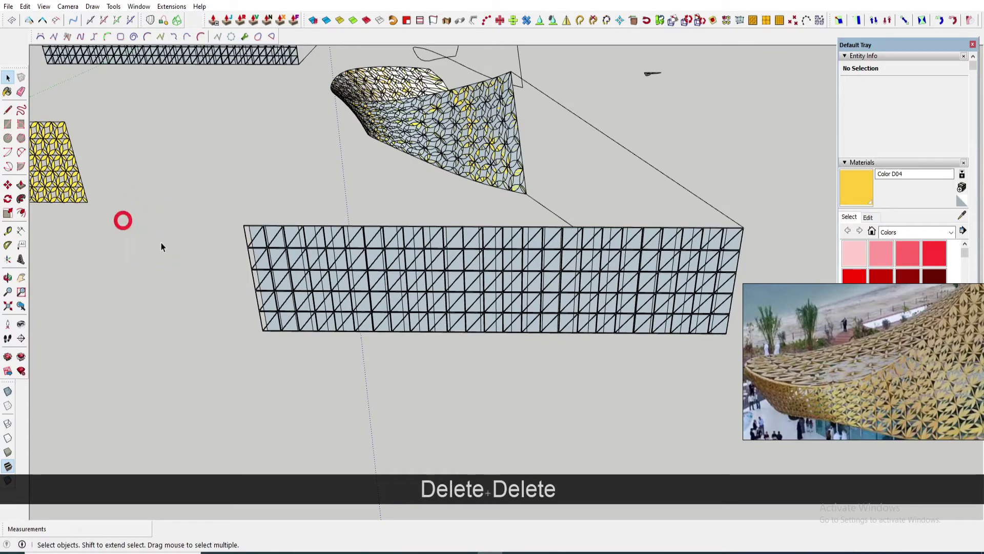
Scale all the frames together along the red axis to about 0.99 so they end at the rectangle's far edge.
{"action": "middle_click_drag", "start_coordinate": [160, 244], "coordinate": [320, 277]}
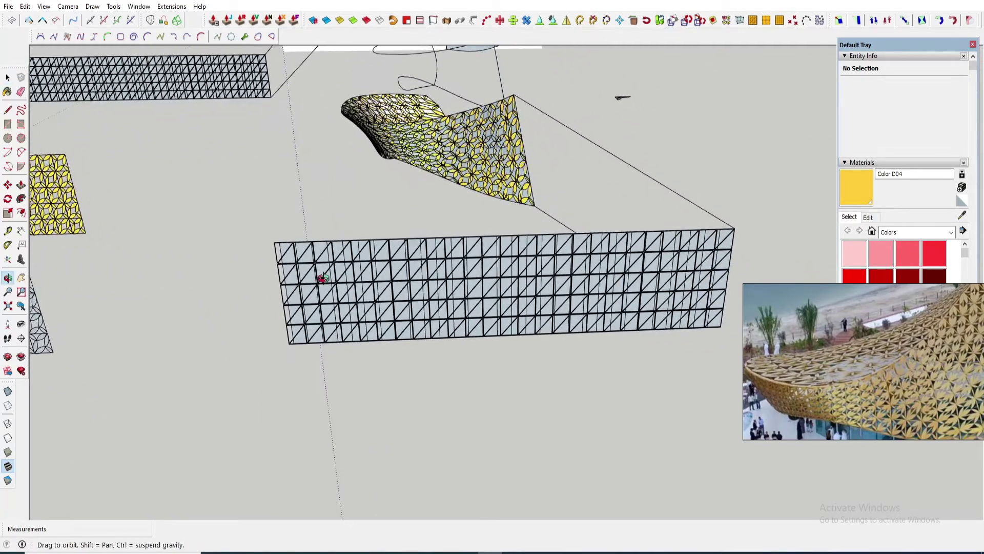
{"action": "scroll", "coordinate": [318, 246], "scroll_direction": "up", "scroll_amount": 8}
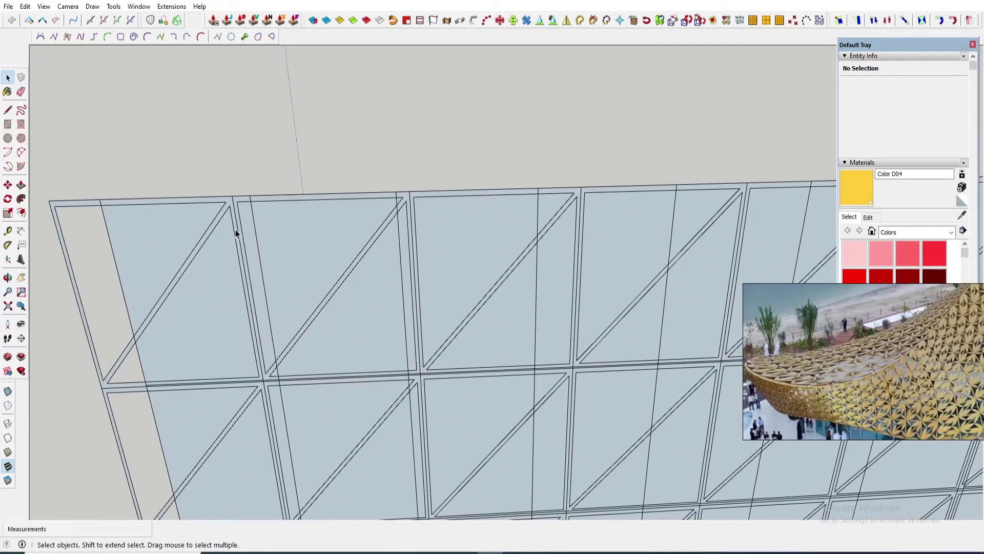
{"action": "left_click", "coordinate": [235, 233]}
{"action": "scroll", "coordinate": [274, 249], "scroll_direction": "down", "scroll_amount": 8}
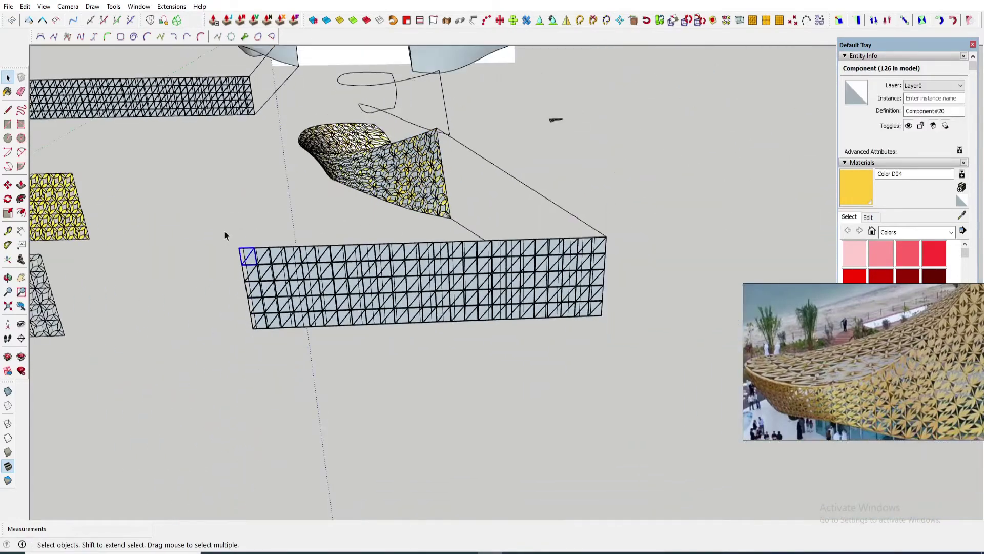
{"action": "left_click_drag", "start_coordinate": [224, 236], "coordinate": [611, 361]}
{"action": "scroll", "coordinate": [285, 288], "scroll_direction": "up", "scroll_amount": 4}
{"action": "key", "text": "s"}
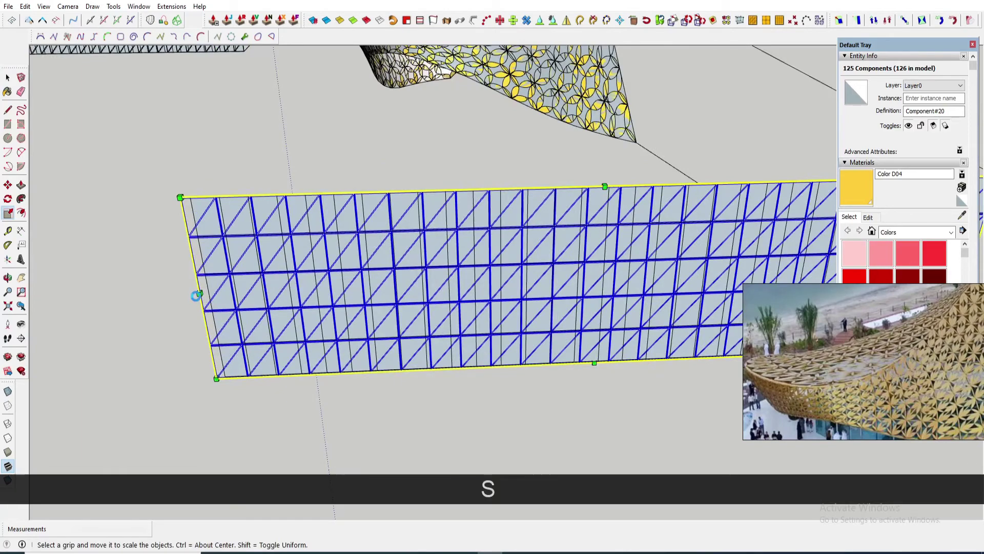
{"action": "scroll", "coordinate": [199, 294], "scroll_direction": "up", "scroll_amount": 1}
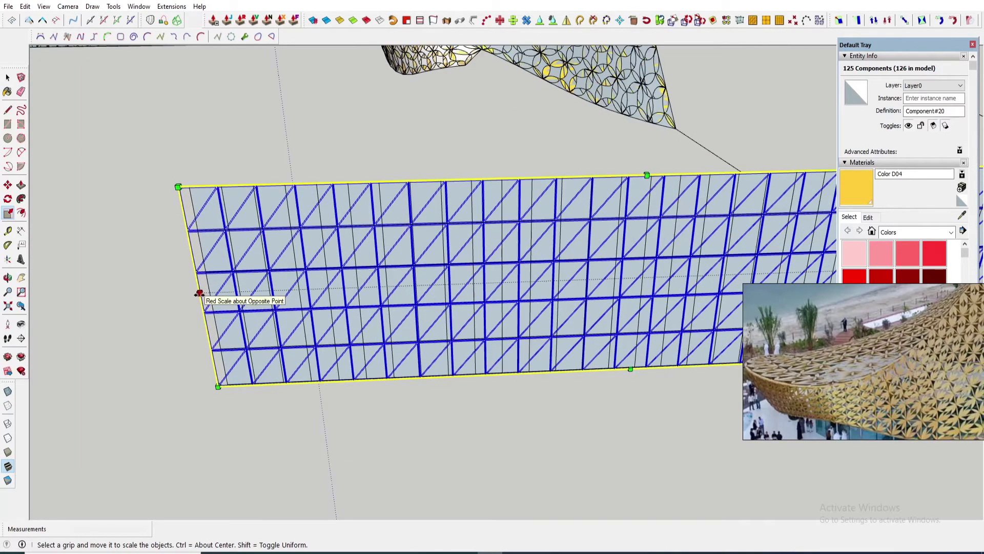
{"action": "scroll", "coordinate": [200, 293], "scroll_direction": "up", "scroll_amount": 2}
{"action": "left_click", "coordinate": [199, 293]}
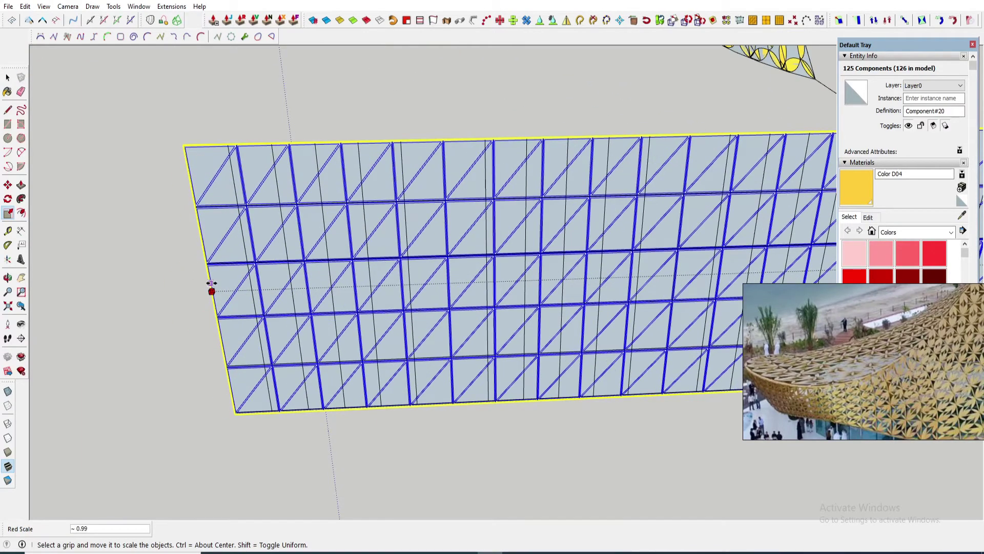
{"action": "left_click", "coordinate": [211, 284]}
{"action": "scroll", "coordinate": [201, 336], "scroll_direction": "down", "scroll_amount": 2}
{"action": "scroll", "coordinate": [202, 334], "scroll_direction": "down", "scroll_amount": 2}
{"action": "scroll", "coordinate": [202, 334], "scroll_direction": "up", "scroll_amount": 2}
{"action": "key", "text": "space"}
Select every frame on the rectangle and make the frame components unique.
{"action": "scroll", "coordinate": [207, 204], "scroll_direction": "up", "scroll_amount": 4}
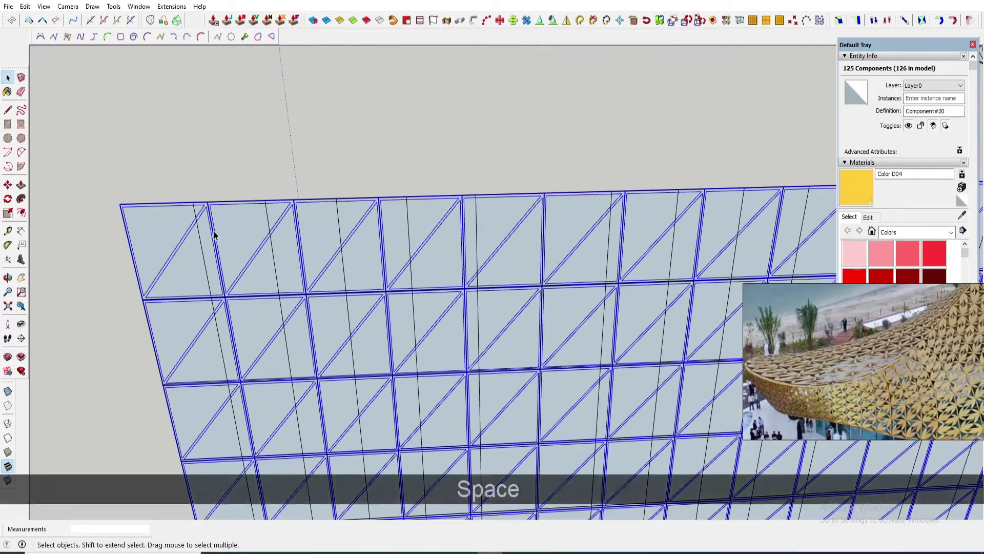
{"action": "scroll", "coordinate": [200, 197], "scroll_direction": "up", "scroll_amount": 2}
{"action": "right_click", "coordinate": [193, 190]}
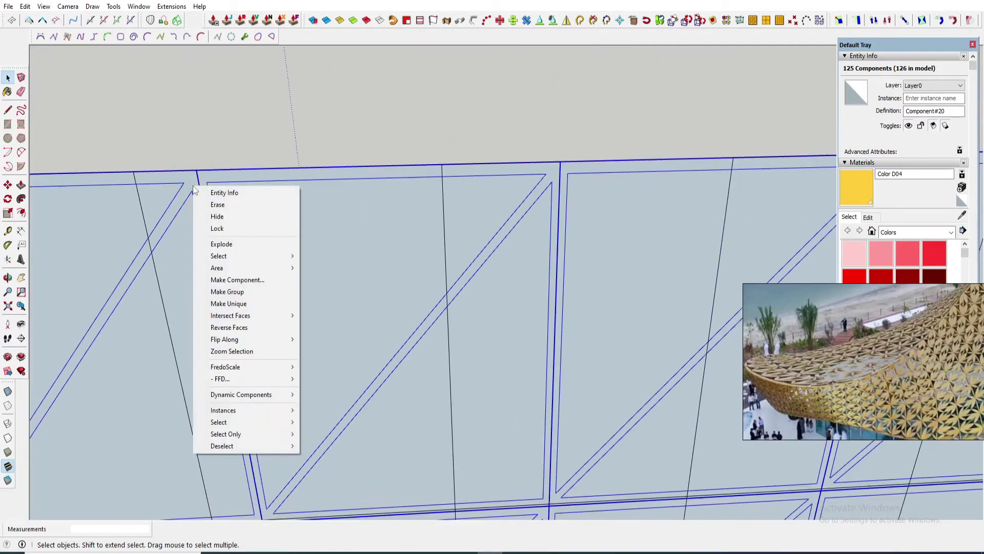
{"action": "left_click", "coordinate": [189, 186]}
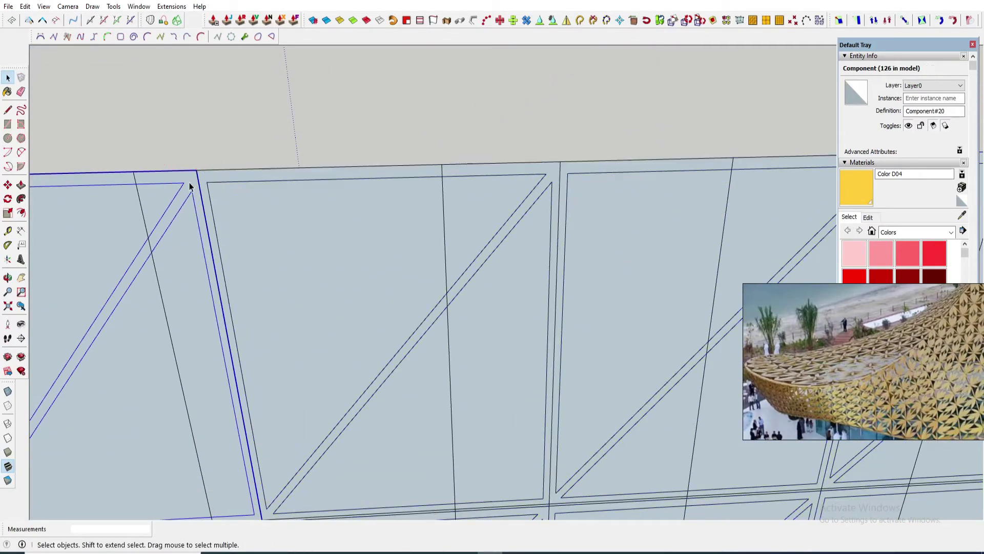
{"action": "scroll", "coordinate": [189, 186], "scroll_direction": "down", "scroll_amount": 10}
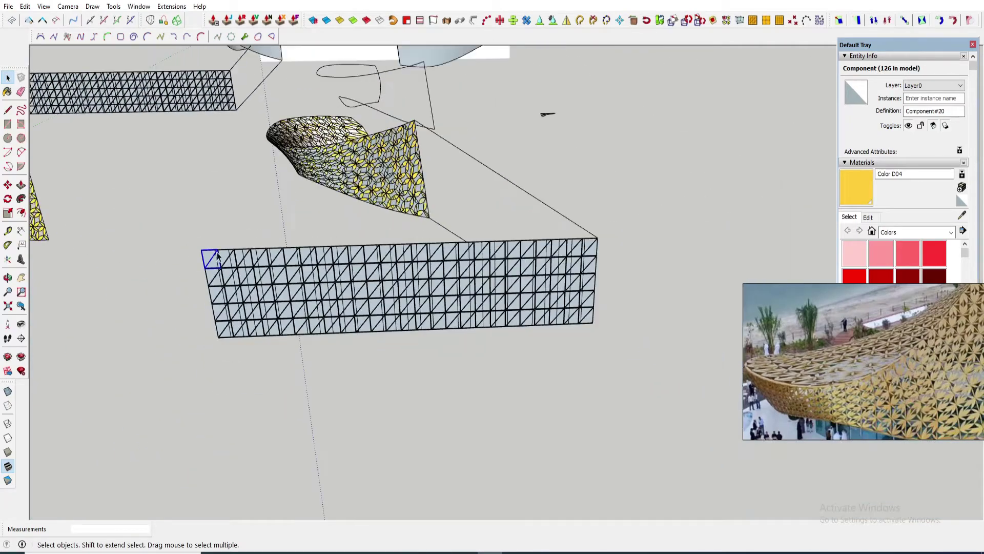
{"action": "left_click_drag", "start_coordinate": [175, 226], "coordinate": [649, 413]}
{"action": "scroll", "coordinate": [439, 254], "scroll_direction": "up", "scroll_amount": 8}
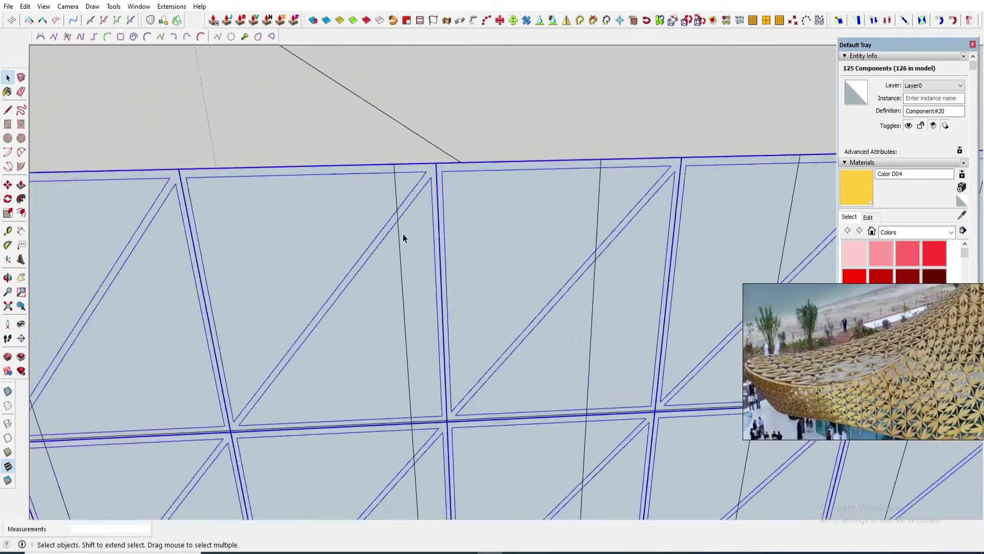
{"action": "right_click", "coordinate": [439, 213]}
{"action": "left_click", "coordinate": [478, 325]}
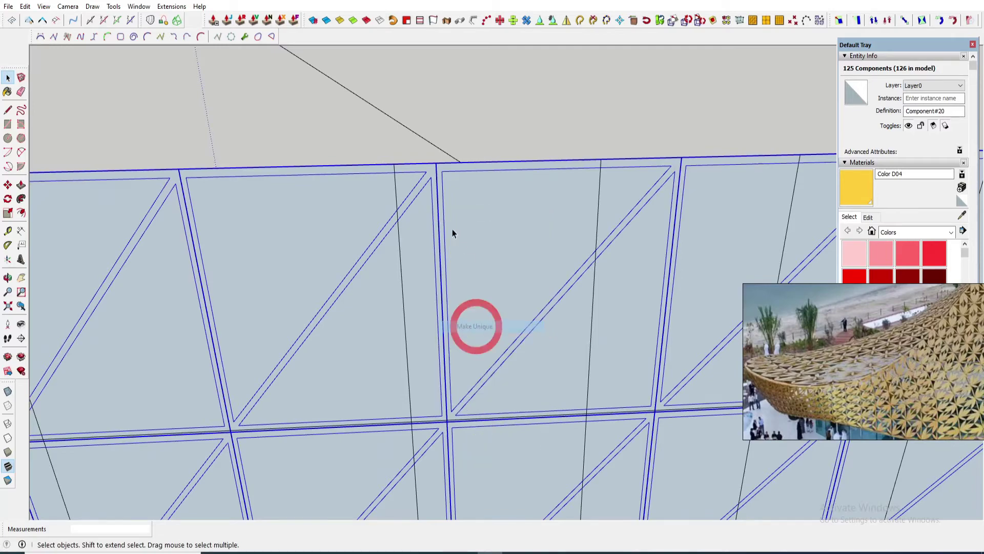
Open one frame component for editing and extrude its face 100 mm with Push/Pull.
{"action": "scroll", "coordinate": [446, 137], "scroll_direction": "up", "scroll_amount": 3}
{"action": "double_click", "coordinate": [435, 121]}
{"action": "double_click", "coordinate": [436, 121]}
{"action": "middle_click_drag", "start_coordinate": [435, 121], "coordinate": [528, 255]}
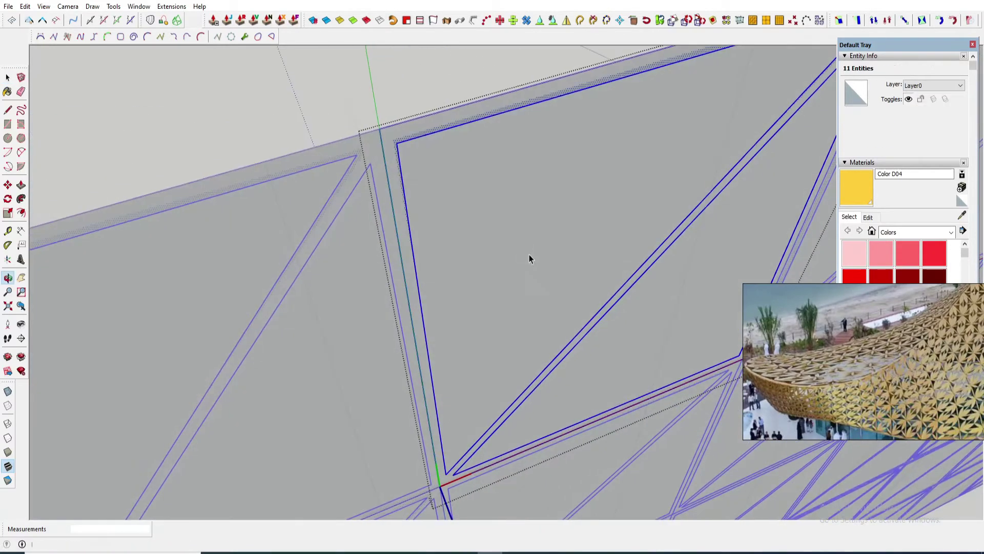
{"action": "scroll", "coordinate": [391, 136], "scroll_direction": "up", "scroll_amount": 3}
{"action": "key", "text": "p"}
{"action": "left_click", "coordinate": [391, 137]}
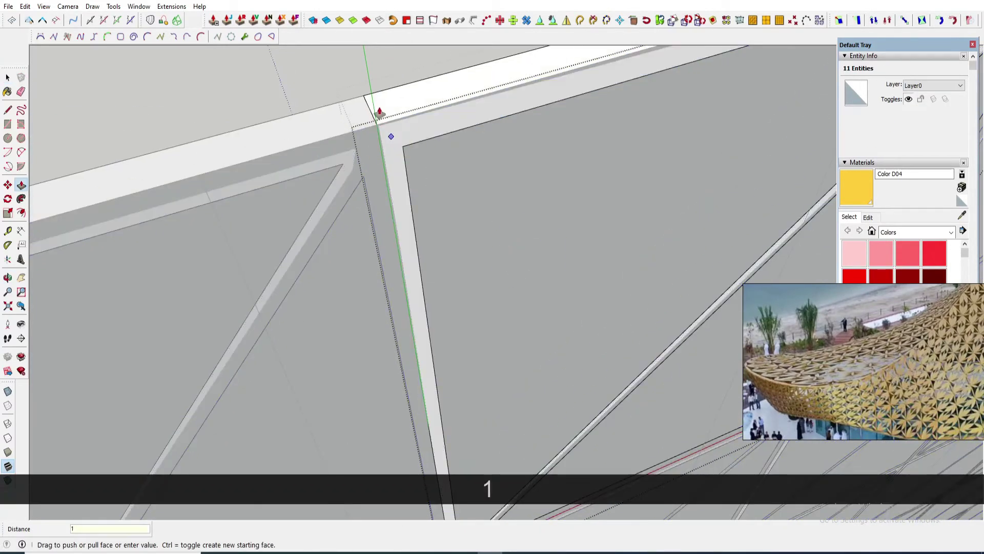
{"action": "type", "text": "100"}
{"action": "key", "text": "Return"}
{"action": "scroll", "coordinate": [402, 124], "scroll_direction": "down", "scroll_amount": 6}
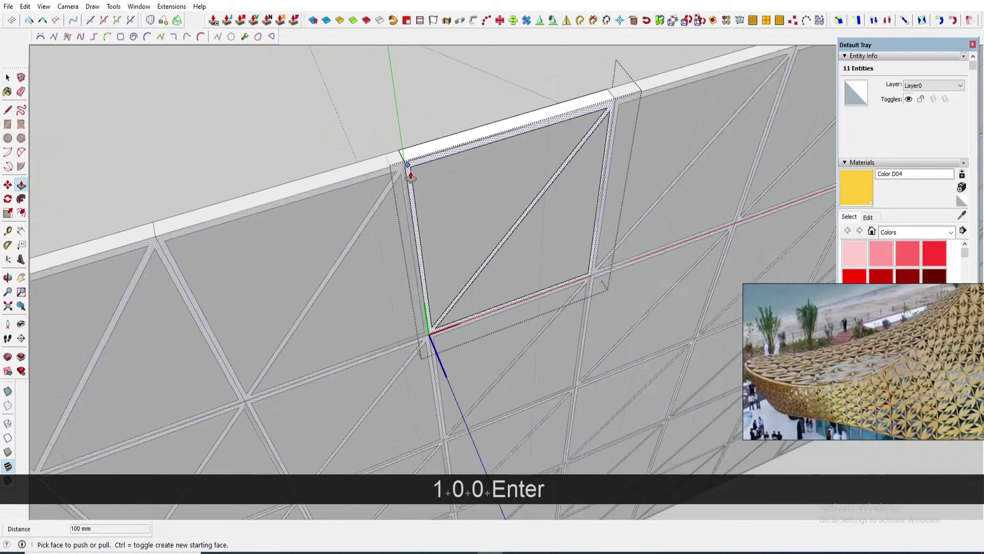
{"action": "scroll", "coordinate": [397, 183], "scroll_direction": "down", "scroll_amount": 3}
{"action": "key", "text": "ctrl+a"}
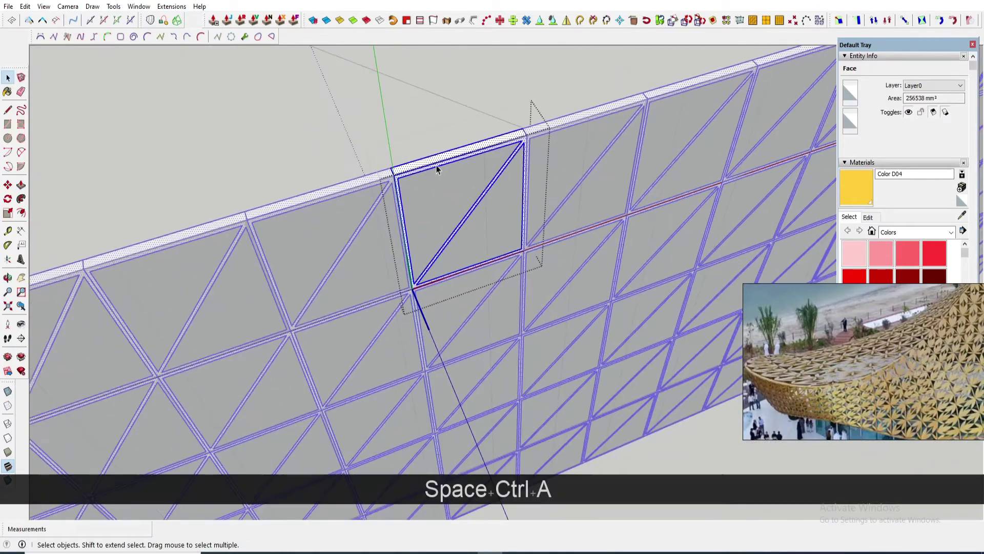
{"action": "scroll", "coordinate": [434, 170], "scroll_direction": "up", "scroll_amount": 6}
{"action": "key", "text": "m"}
{"action": "left_click", "coordinate": [363, 191]}
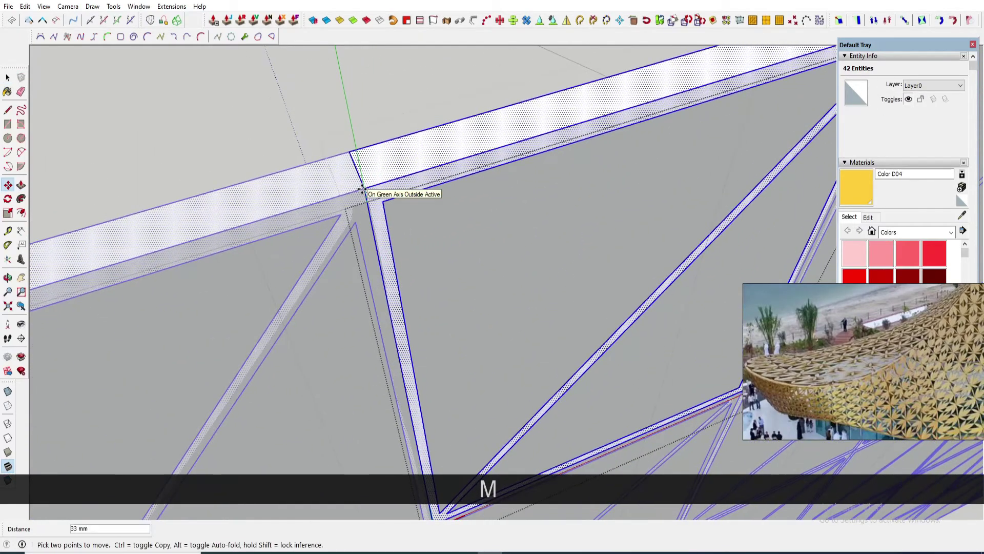
{"action": "scroll", "coordinate": [354, 189], "scroll_direction": "up", "scroll_amount": 2}
{"action": "middle_click_drag", "start_coordinate": [341, 187], "coordinate": [347, 301]}
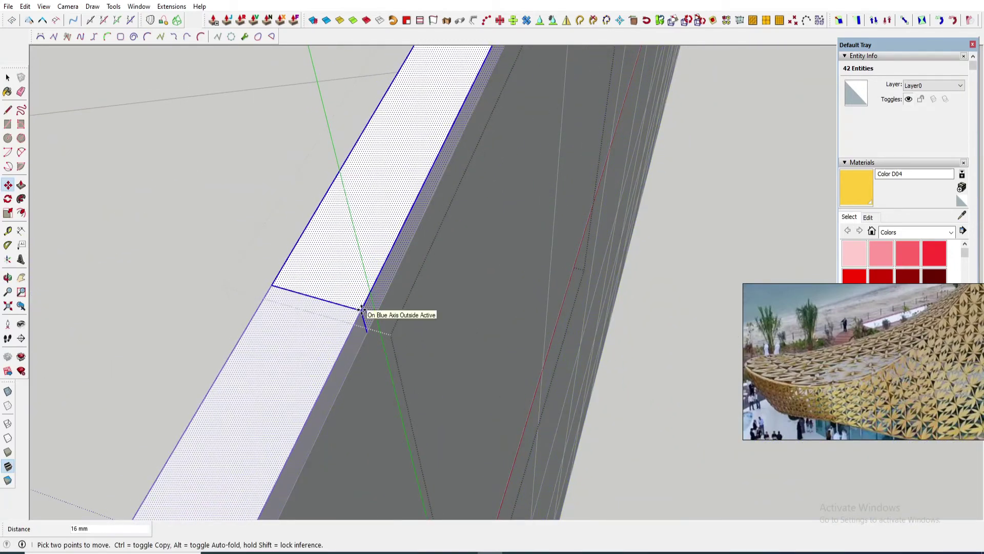
{"action": "key", "text": "space"}
Paint all of the frame component's geometry with yellow Color D04 and leave component editing.
{"action": "key", "text": "ctrl+a"}
{"action": "key", "text": "b"}
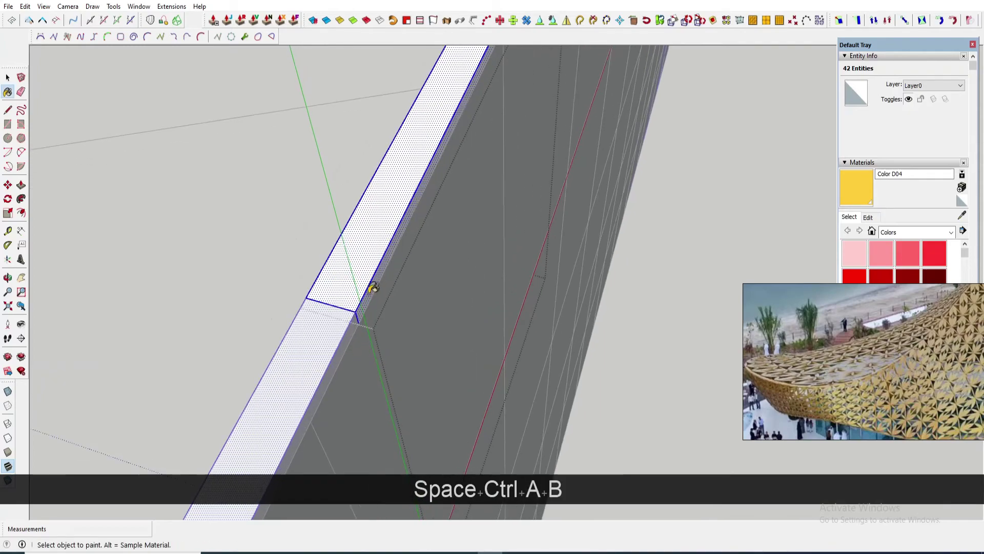
{"action": "left_click", "coordinate": [367, 292]}
{"action": "key", "text": "space"}
{"action": "key", "text": "Escape"}
Explode all the yellow frame components on the rectangle and combine their geometry into a single group.
{"action": "scroll", "coordinate": [359, 272], "scroll_direction": "down", "scroll_amount": 2}
{"action": "scroll", "coordinate": [445, 260], "scroll_direction": "down", "scroll_amount": 5}
{"action": "middle_click_drag", "start_coordinate": [445, 260], "coordinate": [599, 235]}
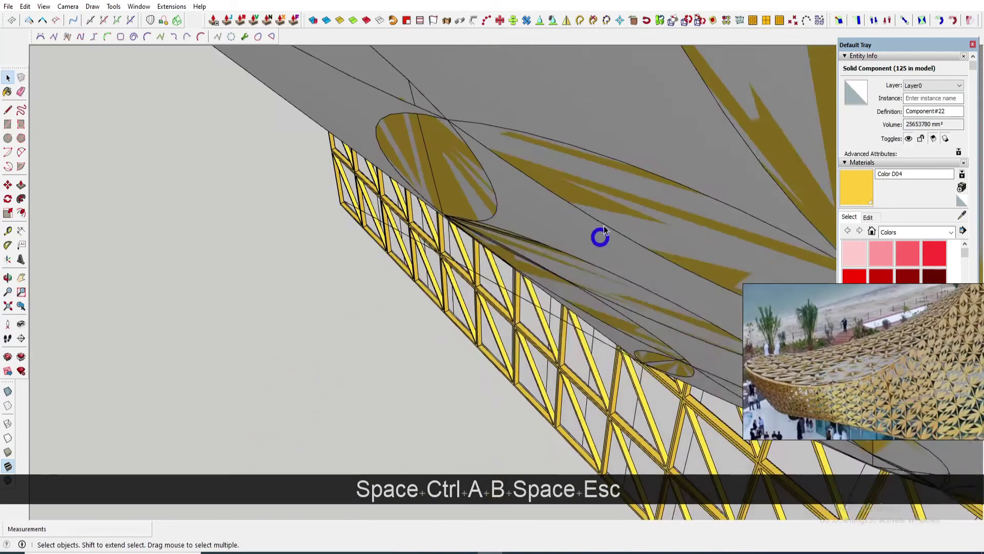
{"action": "scroll", "coordinate": [413, 227], "scroll_direction": "down", "scroll_amount": 3}
{"action": "scroll", "coordinate": [414, 227], "scroll_direction": "down", "scroll_amount": 5}
{"action": "mouse_move", "coordinate": [414, 227]}
{"action": "middle_mouse_down"}
{"action": "mouse_move", "coordinate": [512, 226]}
{"action": "mouse_move", "coordinate": [453, 224]}
{"action": "mouse_move", "coordinate": [478, 212]}
{"action": "middle_mouse_up"}
{"action": "scroll", "coordinate": [453, 224], "scroll_direction": "down", "scroll_amount": 5}
{"action": "scroll", "coordinate": [478, 264], "scroll_direction": "up", "scroll_amount": 4}
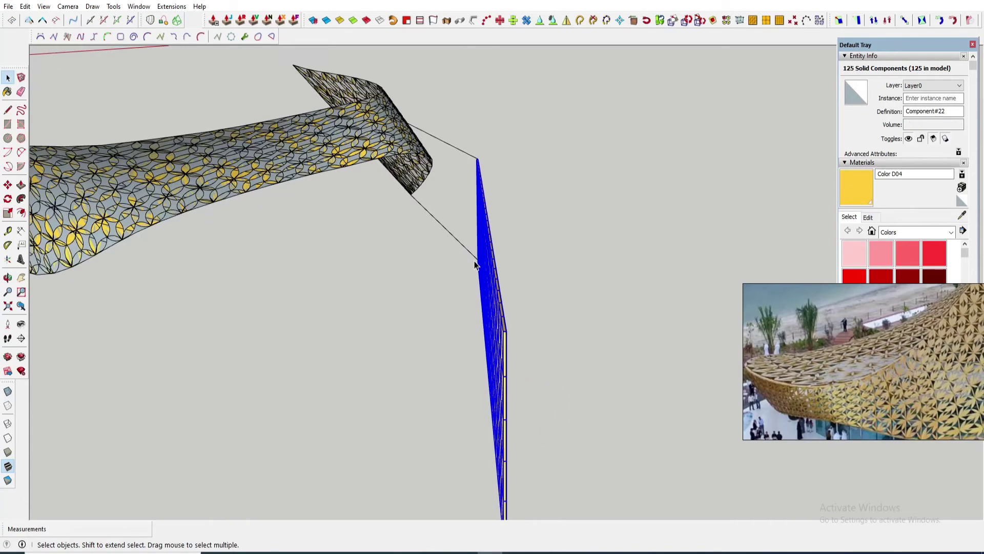
{"action": "mouse_move", "coordinate": [478, 265]}
{"action": "middle_mouse_down"}
{"action": "mouse_move", "coordinate": [553, 279]}
{"action": "mouse_move", "coordinate": [589, 272]}
{"action": "middle_mouse_up"}
{"action": "scroll", "coordinate": [590, 272], "scroll_direction": "up", "scroll_amount": 2}
{"action": "right_click", "coordinate": [589, 264]}
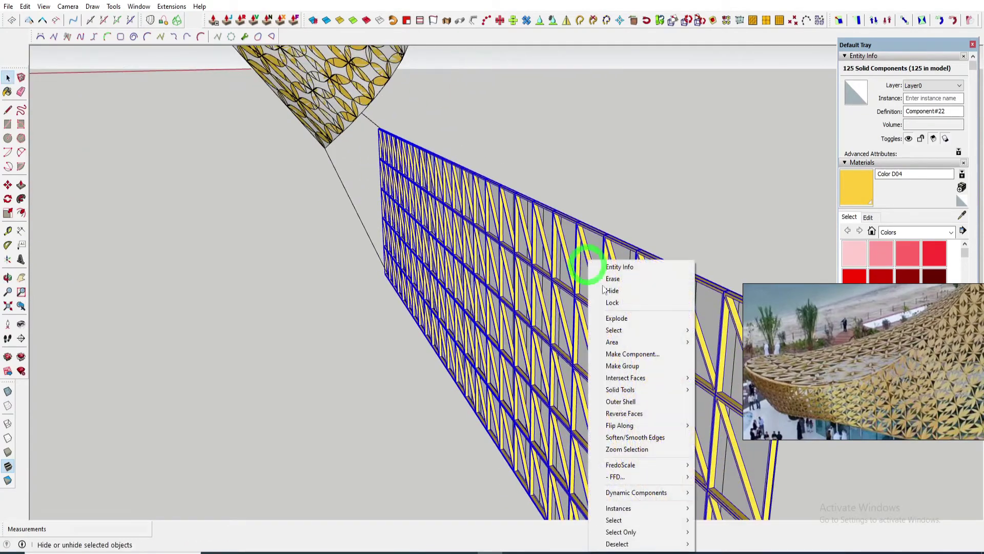
{"action": "left_click", "coordinate": [616, 318]}
{"action": "right_click", "coordinate": [603, 308]}
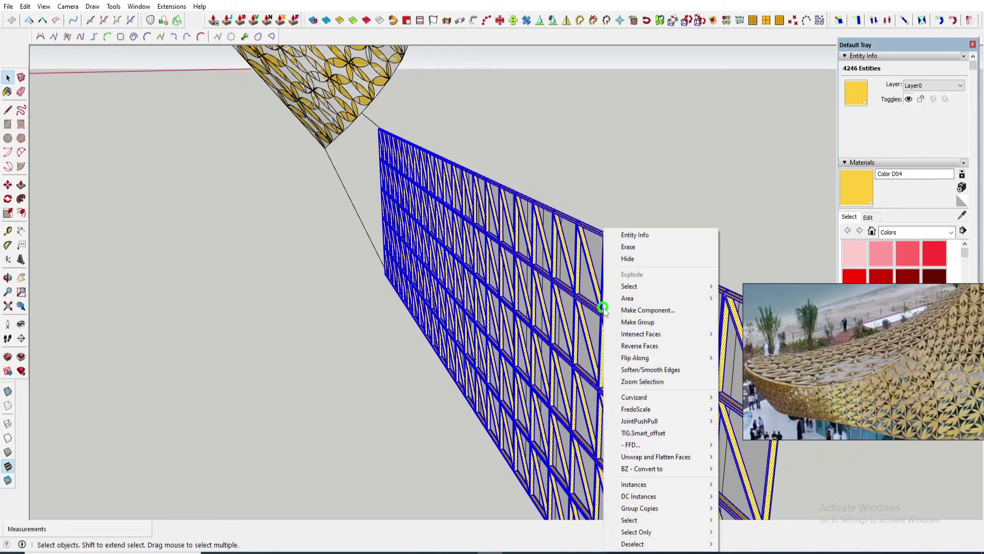
{"action": "left_click", "coordinate": [631, 322]}
Wrap the yellow diagonal frame group onto the curved tail surface with Flowify, using the flat grid and curved surface group as guide.
{"action": "middle_click_drag", "start_coordinate": [634, 289], "coordinate": [545, 310]}
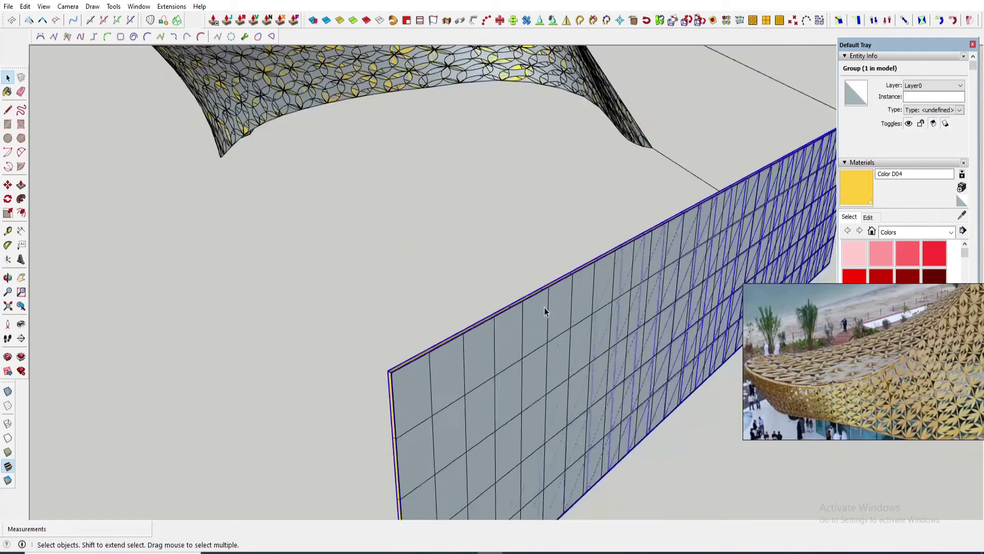
{"action": "scroll", "coordinate": [545, 309], "scroll_direction": "down", "scroll_amount": 2}
{"action": "scroll", "coordinate": [429, 157], "scroll_direction": "up", "scroll_amount": 6}
{"action": "scroll", "coordinate": [378, 139], "scroll_direction": "up", "scroll_amount": 1}
{"action": "key", "text": "ctrl"}
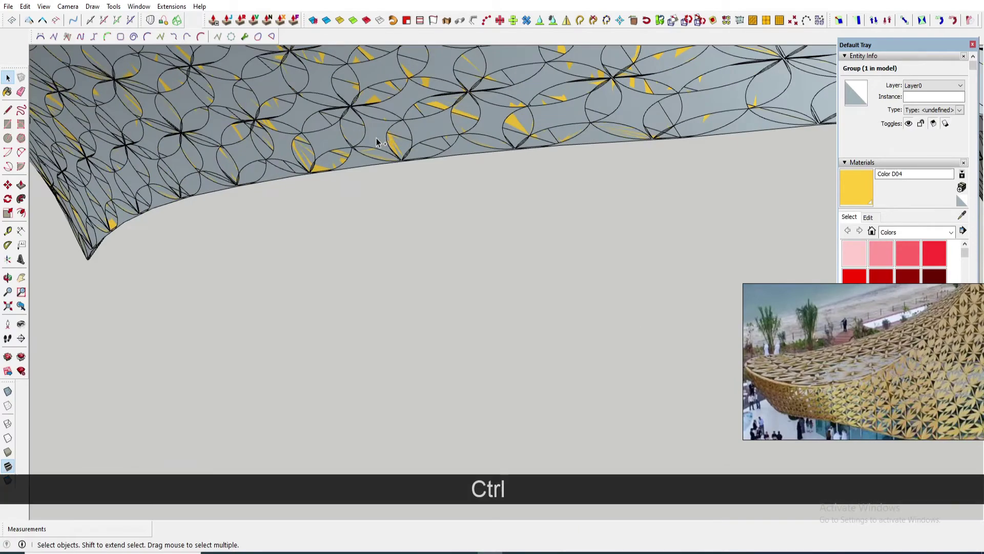
{"action": "left_click", "coordinate": [375, 142], "text": "ctrl"}
{"action": "scroll", "coordinate": [402, 204], "scroll_direction": "down", "scroll_amount": 5}
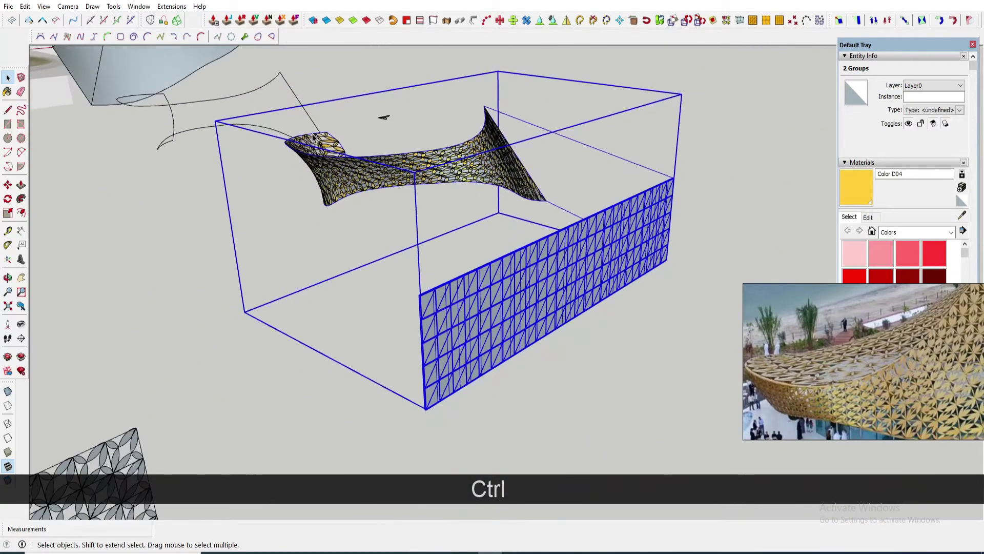
{"action": "left_click", "coordinate": [171, 6]}
{"action": "left_click", "coordinate": [208, 20]}
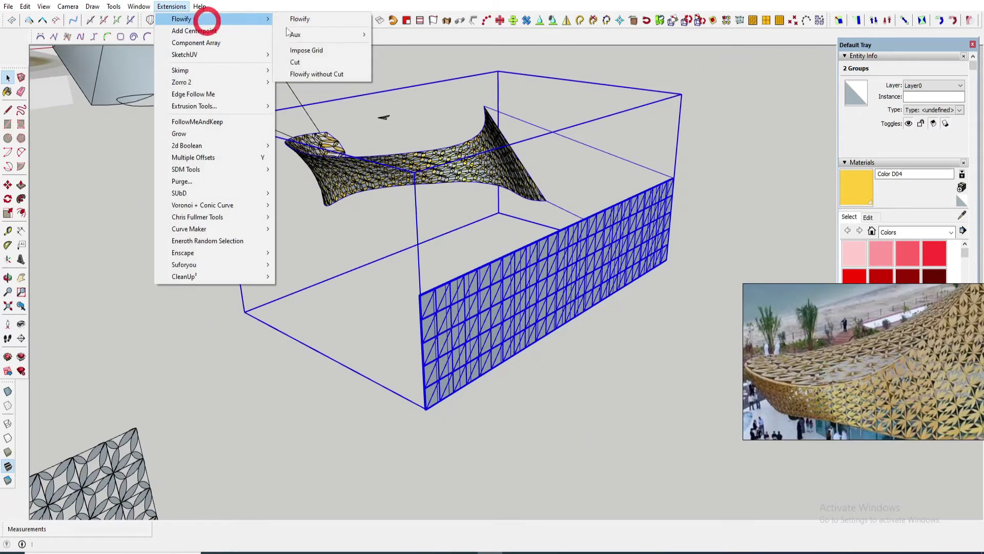
{"action": "left_click", "coordinate": [309, 21]}
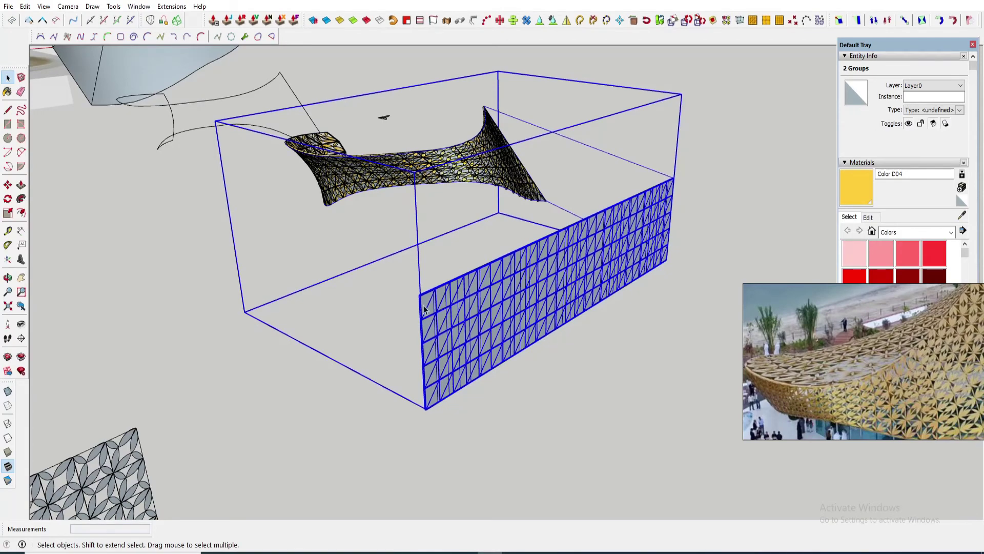
Move the wrapped leaf group and wrapped yellow frame group together onto the site plan, beside the building's existing tail.
{"action": "scroll", "coordinate": [485, 226], "scroll_direction": "up", "scroll_amount": 7}
{"action": "mouse_move", "coordinate": [454, 93]}
{"action": "middle_mouse_down"}
{"action": "mouse_move", "coordinate": [391, 175]}
{"action": "mouse_move", "coordinate": [405, 189]}
{"action": "middle_mouse_up"}
{"action": "scroll", "coordinate": [429, 223], "scroll_direction": "up", "scroll_amount": 3}
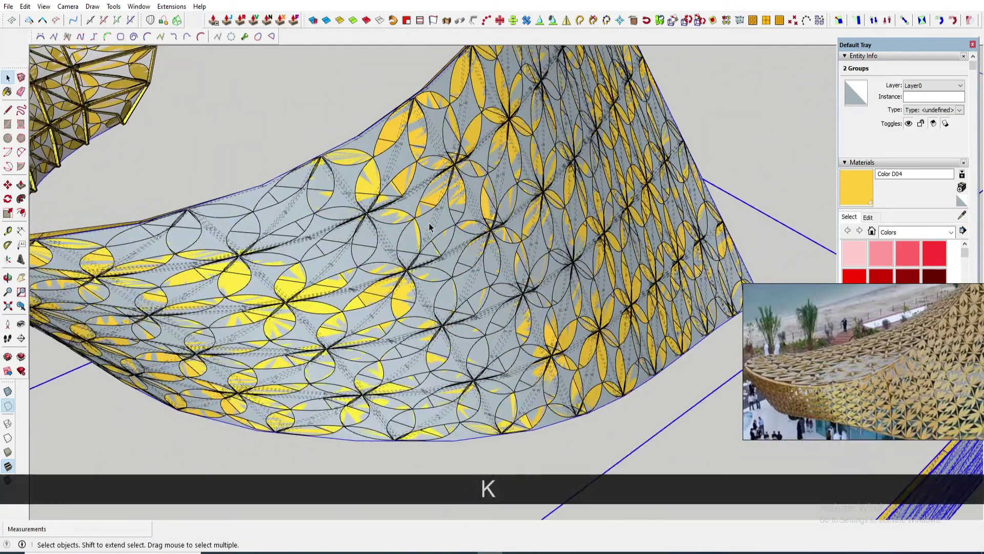
{"action": "scroll", "coordinate": [365, 228], "scroll_direction": "down", "scroll_amount": 6}
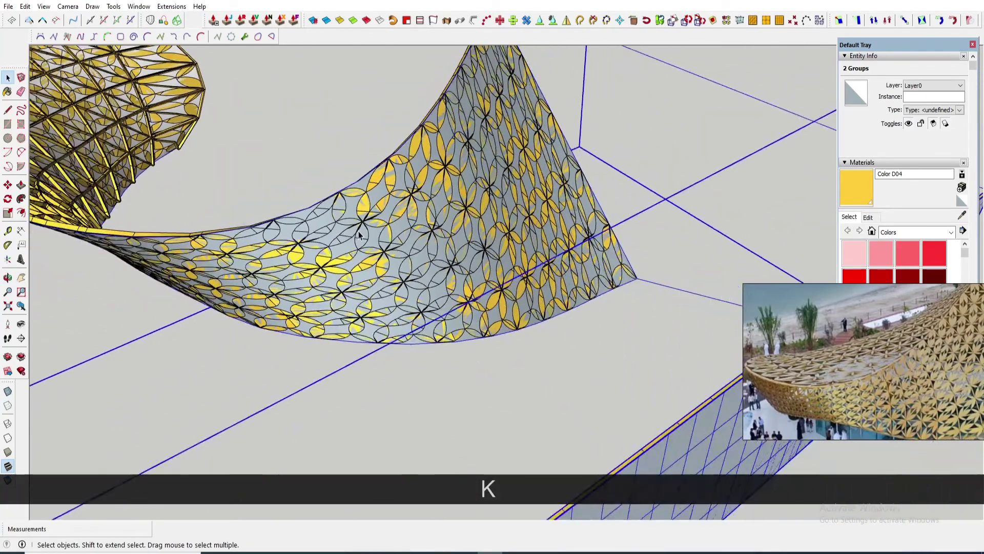
{"action": "mouse_move", "coordinate": [365, 229]}
{"action": "middle_mouse_down"}
{"action": "mouse_move", "coordinate": [421, 172]}
{"action": "mouse_move", "coordinate": [513, 123]}
{"action": "mouse_move", "coordinate": [379, 148]}
{"action": "mouse_move", "coordinate": [370, 125]}
{"action": "mouse_move", "coordinate": [447, 177]}
{"action": "middle_mouse_up"}
{"action": "scroll", "coordinate": [519, 121], "scroll_direction": "up", "scroll_amount": 6}
{"action": "scroll", "coordinate": [518, 122], "scroll_direction": "down", "scroll_amount": 5}
{"action": "left_click", "coordinate": [379, 149]}
{"action": "scroll", "coordinate": [328, 148], "scroll_direction": "down", "scroll_amount": 4}
{"action": "scroll", "coordinate": [438, 164], "scroll_direction": "up", "scroll_amount": 2}
{"action": "left_click", "coordinate": [386, 110], "text": "ctrl"}
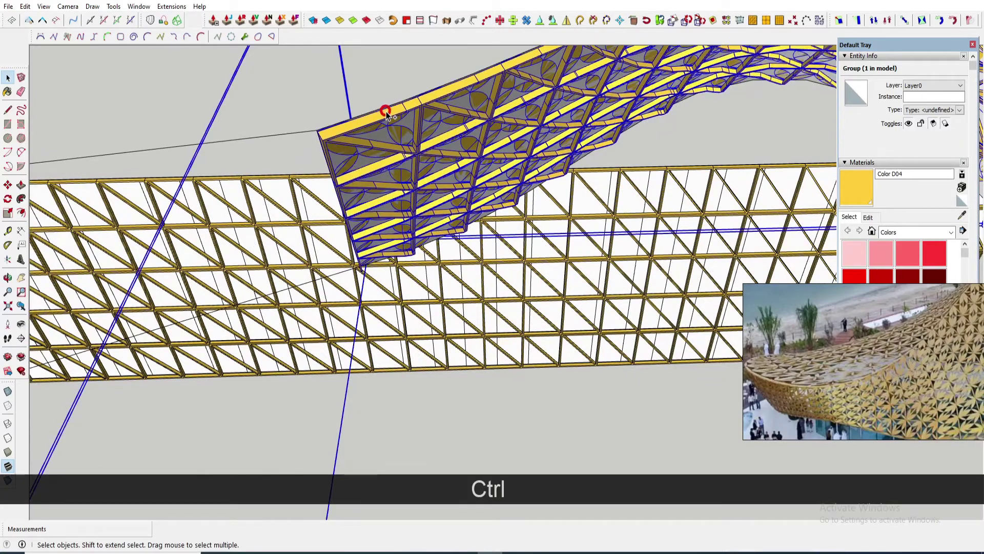
{"action": "scroll", "coordinate": [386, 111], "scroll_direction": "down", "scroll_amount": 1}
{"action": "middle_click_drag", "start_coordinate": [312, 154], "coordinate": [530, 168]}
{"action": "scroll", "coordinate": [502, 186], "scroll_direction": "down", "scroll_amount": 4}
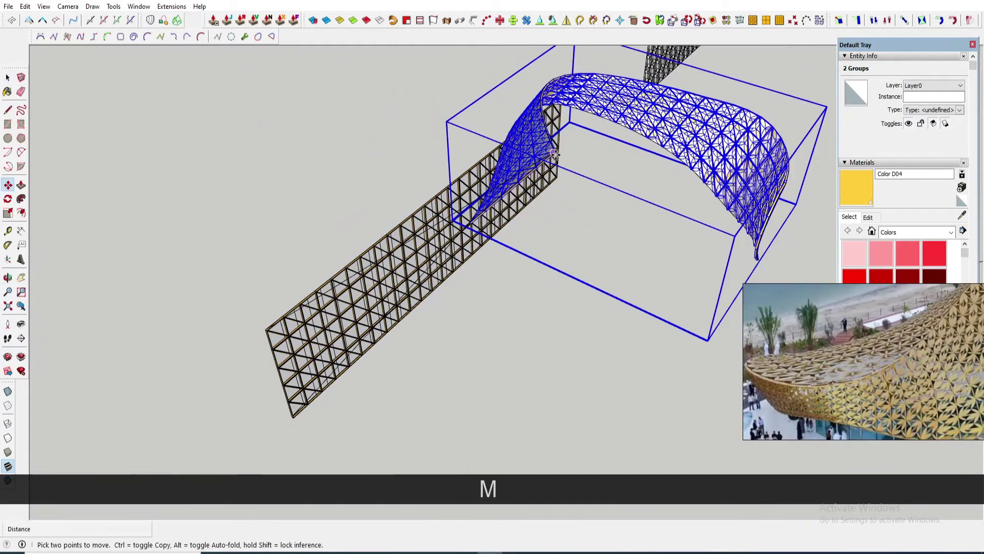
{"action": "scroll", "coordinate": [651, 162], "scroll_direction": "down", "scroll_amount": 2}
{"action": "middle_click_drag", "start_coordinate": [651, 162], "coordinate": [790, 160]}
{"action": "scroll", "coordinate": [728, 149], "scroll_direction": "down", "scroll_amount": 2}
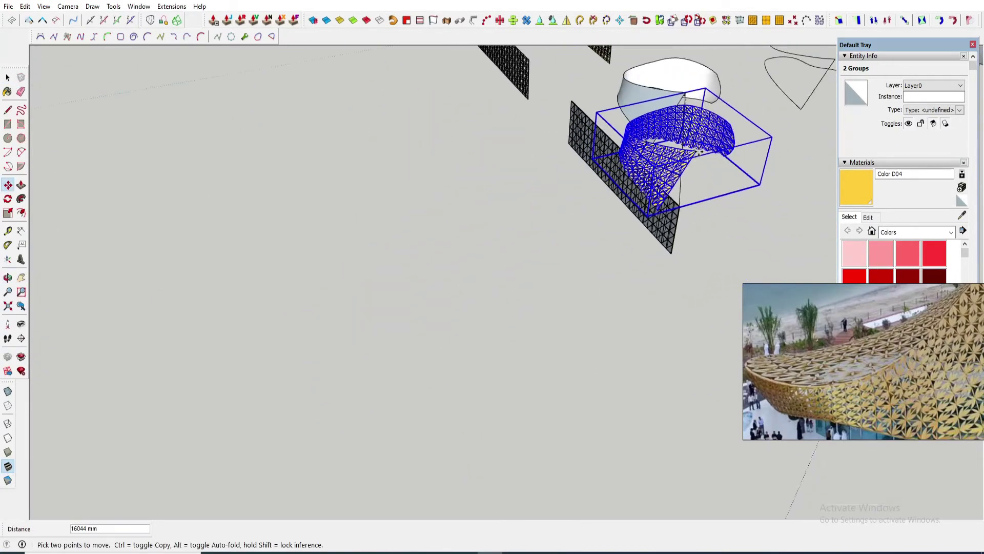
{"action": "middle_click_drag", "start_coordinate": [723, 148], "coordinate": [661, 159]}
{"action": "middle_click_drag", "start_coordinate": [661, 159], "coordinate": [306, 266], "text": "shift"}
{"action": "scroll", "coordinate": [647, 171], "scroll_direction": "down", "scroll_amount": 4}
{"action": "middle_click_drag", "start_coordinate": [651, 165], "coordinate": [605, 261], "text": "shift"}
{"action": "scroll", "coordinate": [451, 177], "scroll_direction": "up", "scroll_amount": 6}
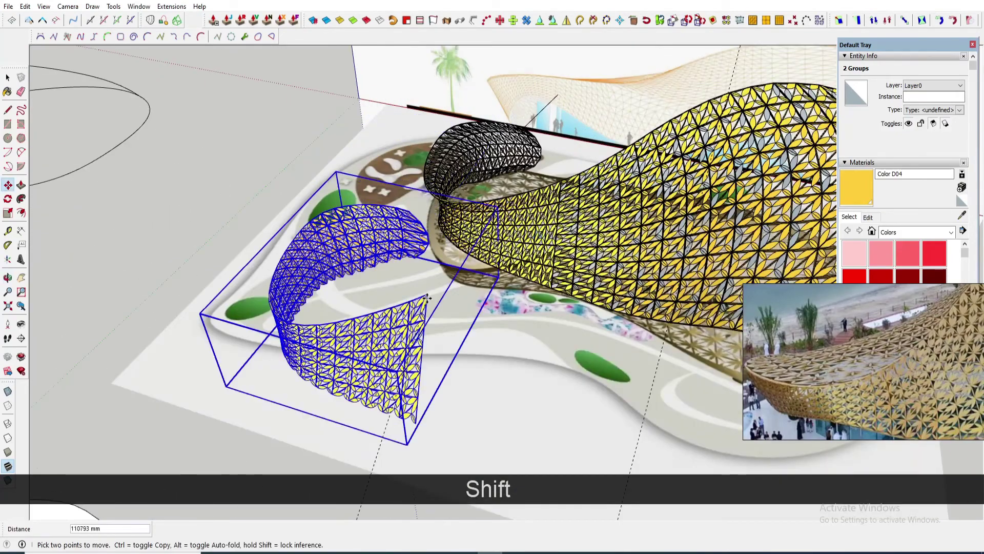
{"action": "key", "text": "space"}
Delete the old leaf group and the old frame group from the building's tail.
{"action": "left_click", "coordinate": [544, 206]}
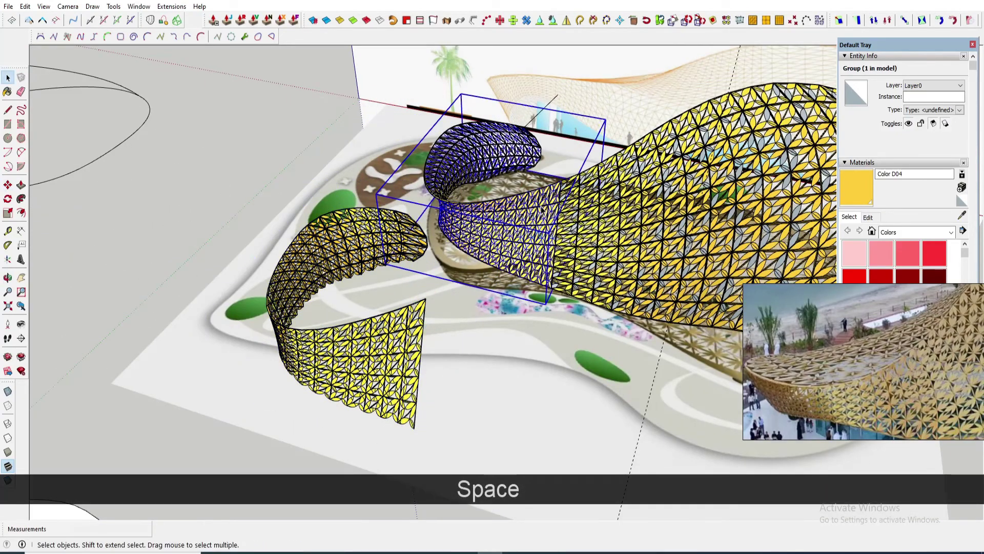
{"action": "key", "text": "Delete"}
{"action": "scroll", "coordinate": [522, 220], "scroll_direction": "up", "scroll_amount": 4}
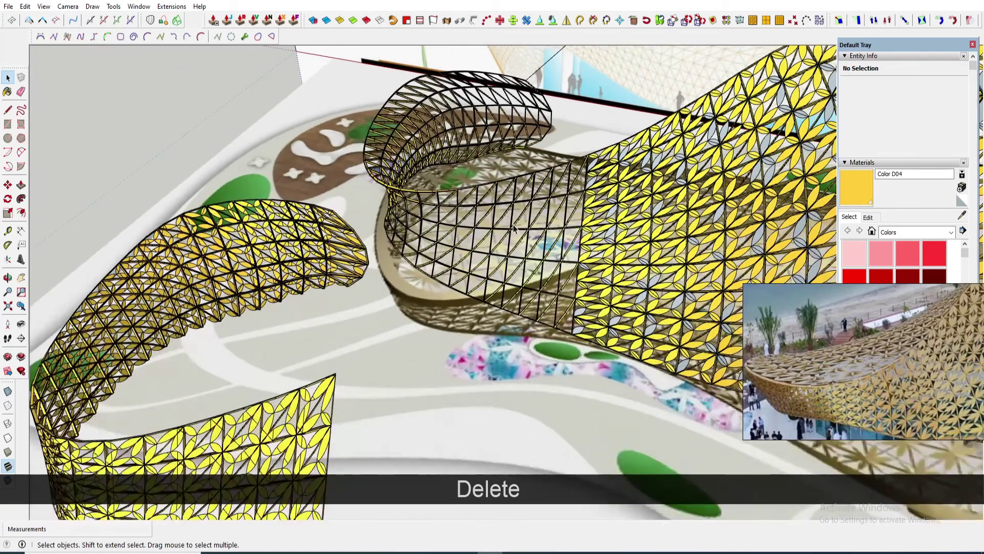
{"action": "left_click", "coordinate": [511, 228]}
{"action": "key", "text": "Delete"}
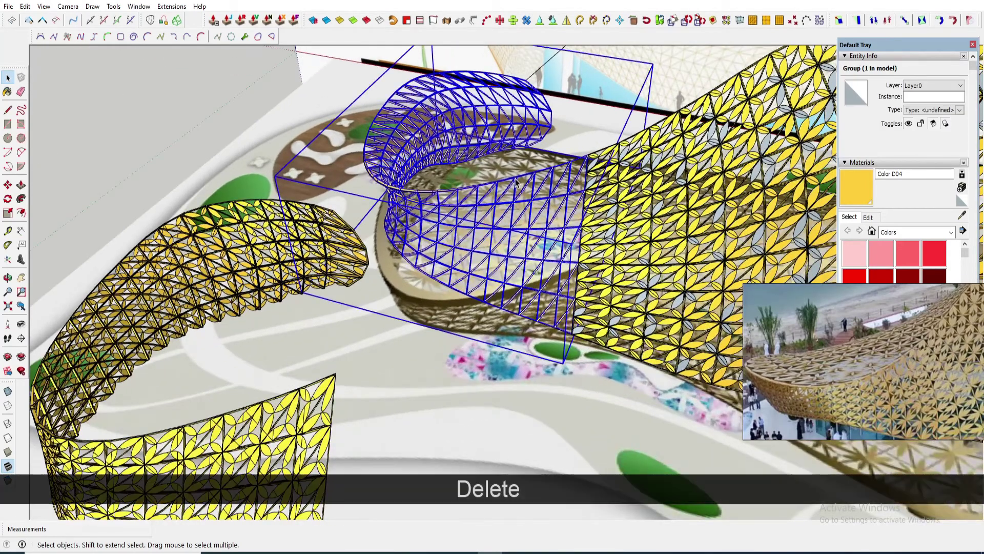
Move the new leaf and frame groups together by their upper end corner onto the matching edge corner of the main facade, then deselect them.
{"action": "scroll", "coordinate": [516, 178], "scroll_direction": "down", "scroll_amount": 5}
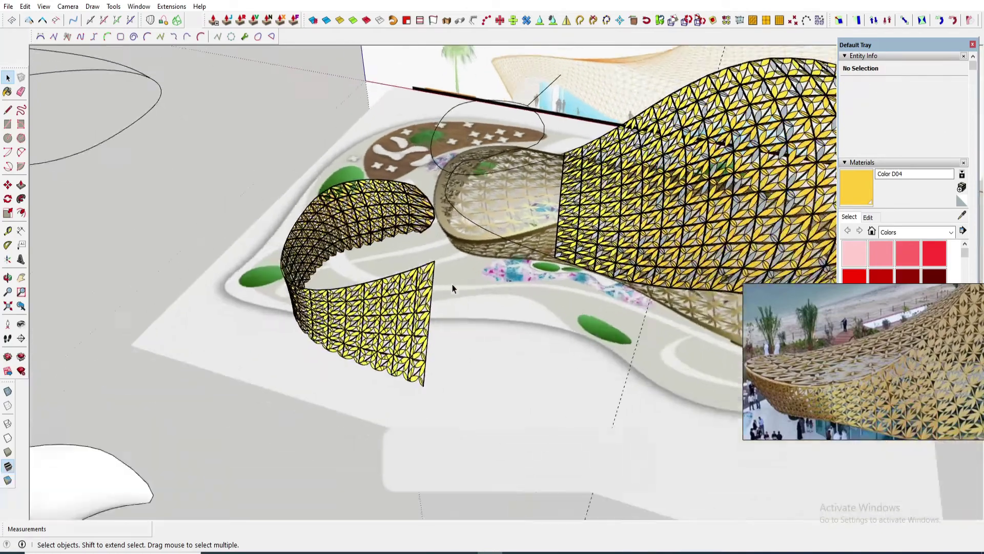
{"action": "scroll", "coordinate": [452, 285], "scroll_direction": "up", "scroll_amount": 1}
{"action": "left_click", "coordinate": [417, 293]}
{"action": "scroll", "coordinate": [417, 292], "scroll_direction": "up", "scroll_amount": 3}
{"action": "scroll", "coordinate": [424, 274], "scroll_direction": "up", "scroll_amount": 3}
{"action": "scroll", "coordinate": [433, 265], "scroll_direction": "down", "scroll_amount": 2}
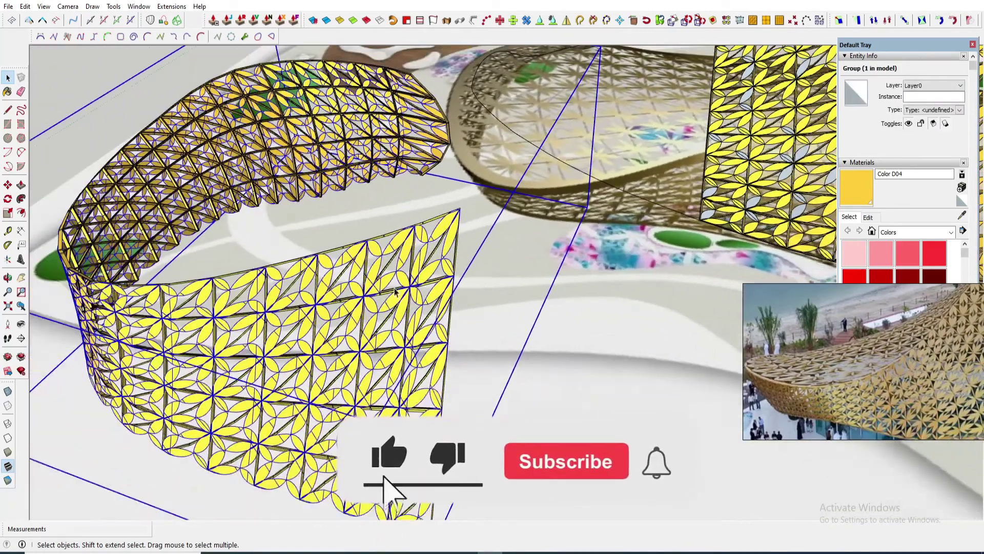
{"action": "scroll", "coordinate": [375, 300], "scroll_direction": "up", "scroll_amount": 2}
{"action": "scroll", "coordinate": [377, 301], "scroll_direction": "down", "scroll_amount": 2}
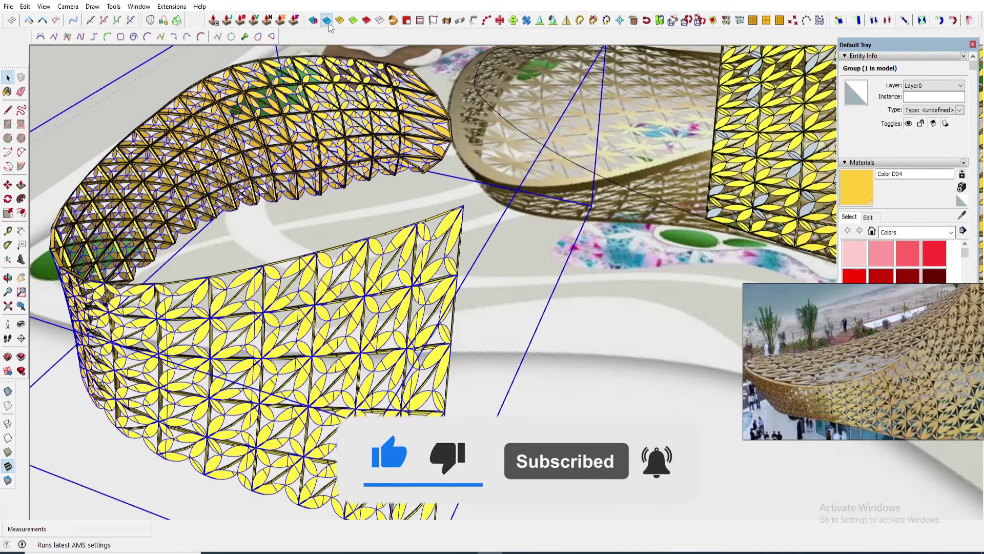
{"action": "scroll", "coordinate": [469, 257], "scroll_direction": "down", "scroll_amount": 2}
{"action": "middle_click_drag", "start_coordinate": [469, 257], "coordinate": [404, 277]}
{"action": "scroll", "coordinate": [452, 243], "scroll_direction": "up", "scroll_amount": 3}
{"action": "scroll", "coordinate": [437, 213], "scroll_direction": "up", "scroll_amount": 3}
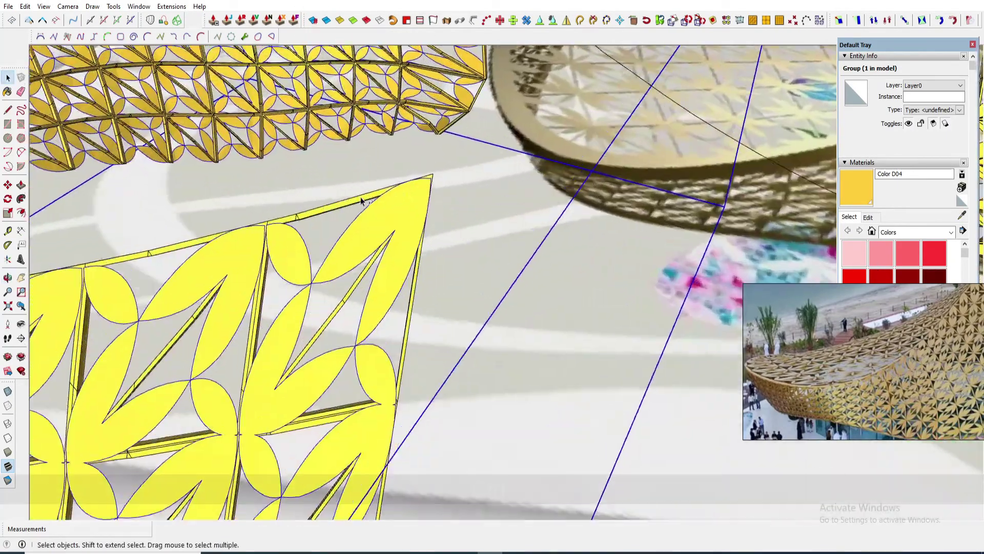
{"action": "left_click", "coordinate": [361, 202], "text": "ctrl"}
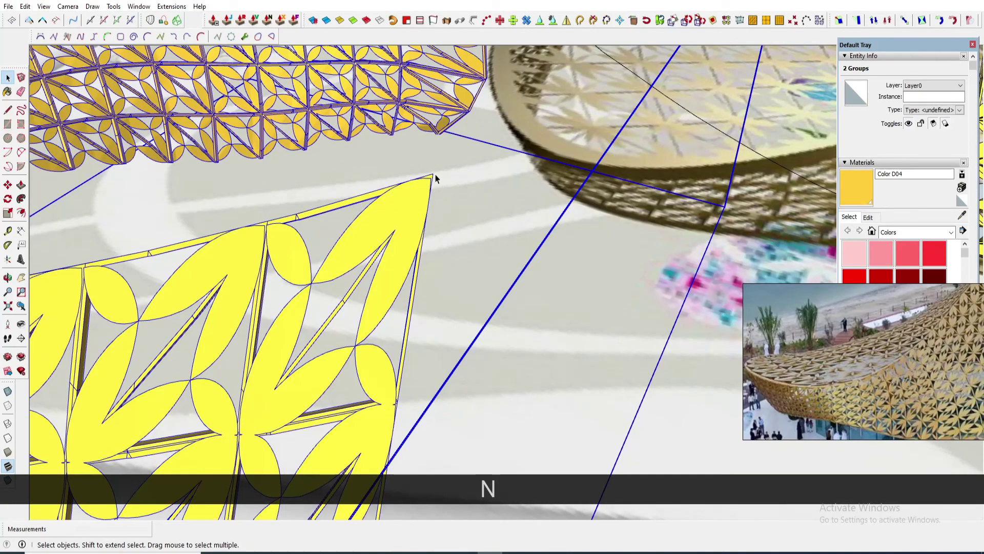
{"action": "key", "text": "m"}
{"action": "left_click", "coordinate": [432, 175]}
{"action": "scroll", "coordinate": [401, 268], "scroll_direction": "down", "scroll_amount": 3}
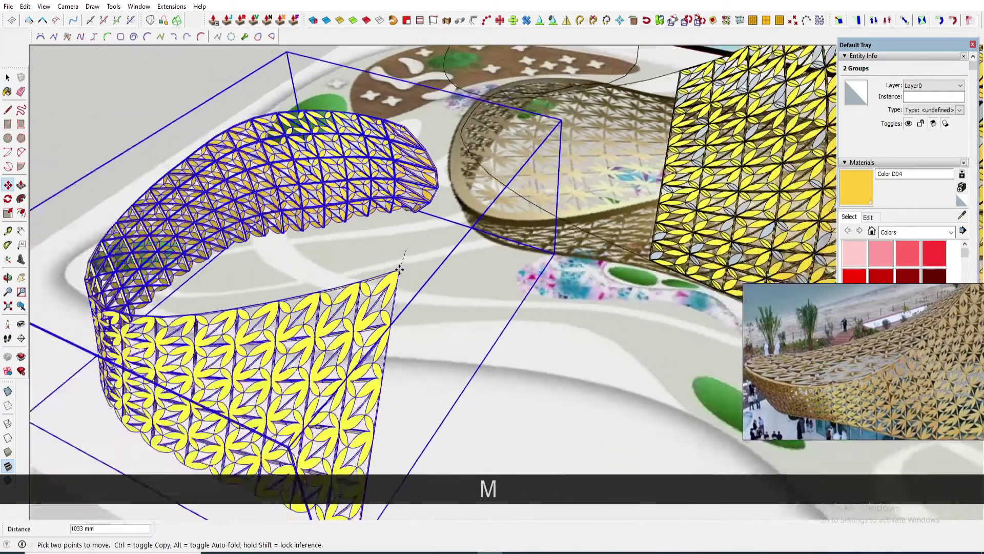
{"action": "scroll", "coordinate": [400, 269], "scroll_direction": "down", "scroll_amount": 1}
{"action": "scroll", "coordinate": [641, 100], "scroll_direction": "up", "scroll_amount": 5}
{"action": "scroll", "coordinate": [569, 169], "scroll_direction": "up", "scroll_amount": 2}
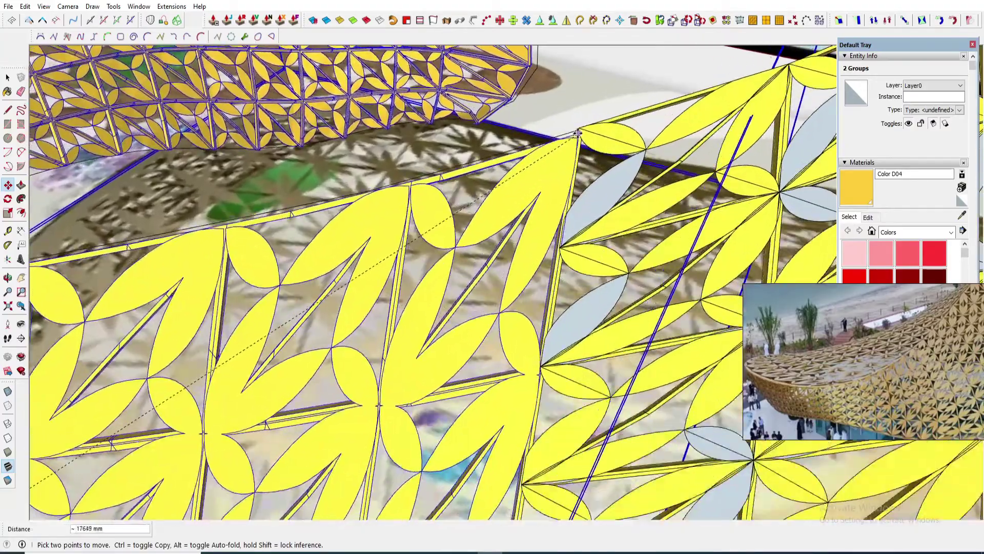
{"action": "scroll", "coordinate": [577, 133], "scroll_direction": "up", "scroll_amount": 4}
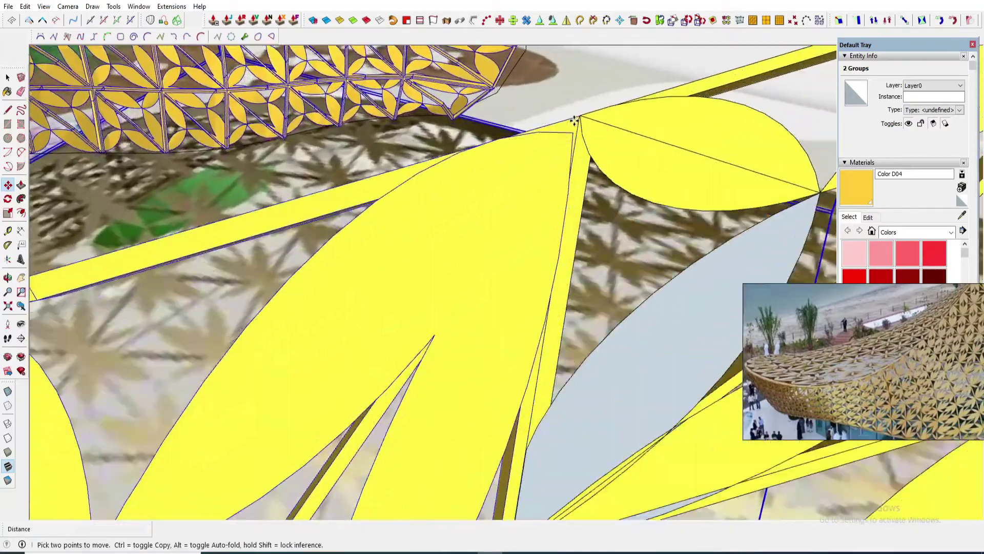
{"action": "scroll", "coordinate": [534, 193], "scroll_direction": "down", "scroll_amount": 8}
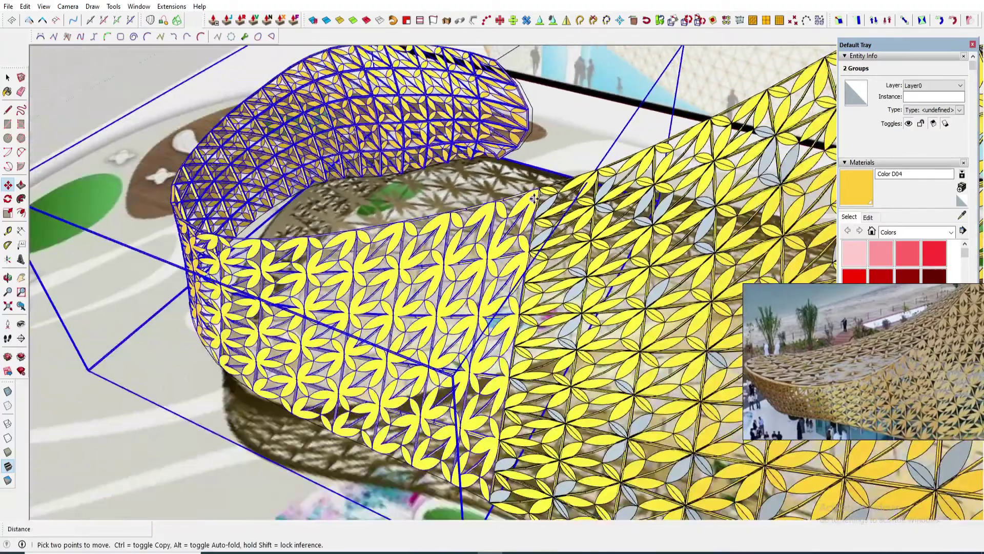
{"action": "scroll", "coordinate": [533, 198], "scroll_direction": "down", "scroll_amount": 6}
{"action": "key", "text": "space"}
{"action": "middle_click_drag", "start_coordinate": [523, 307], "coordinate": [585, 235]}
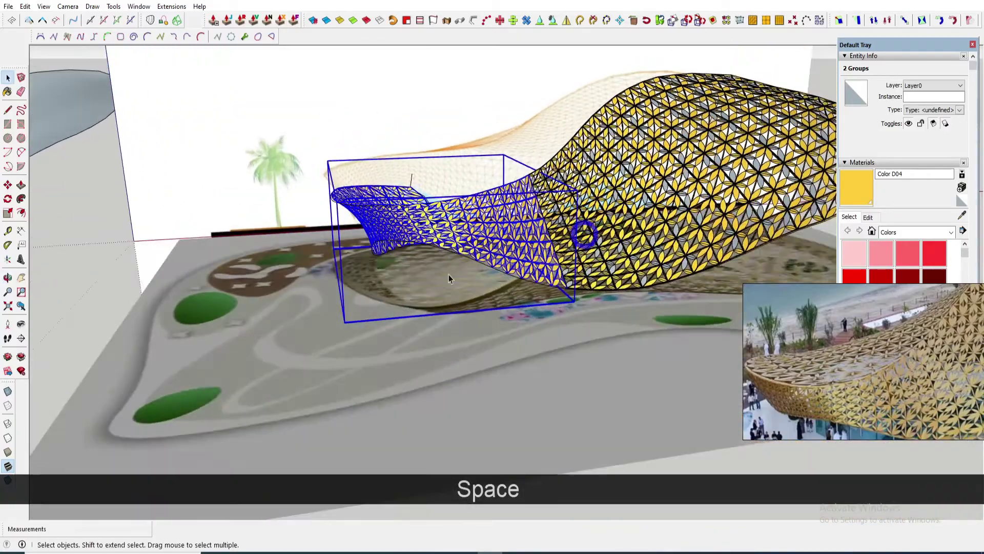
{"action": "middle_click_drag", "start_coordinate": [449, 276], "coordinate": [274, 304]}
{"action": "left_click", "coordinate": [72, 282]}
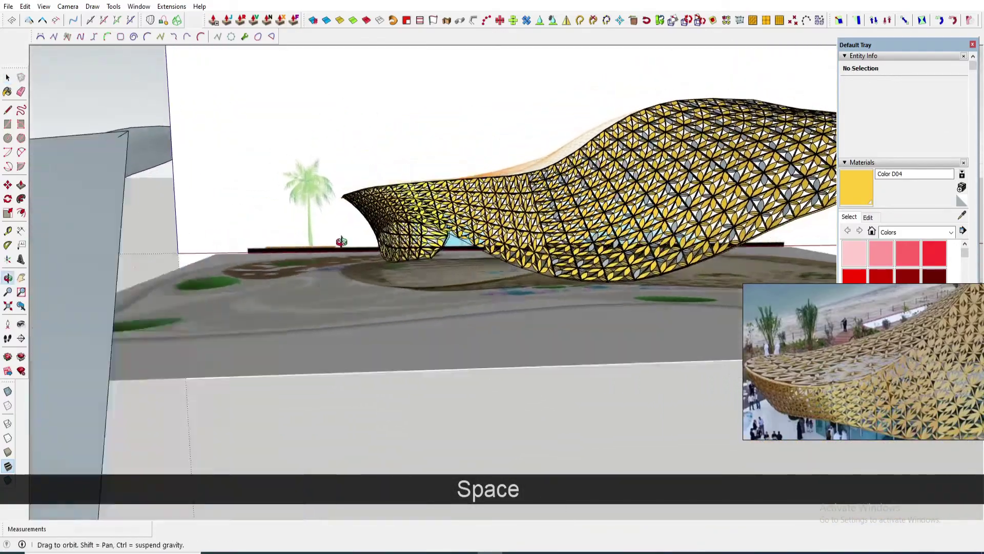